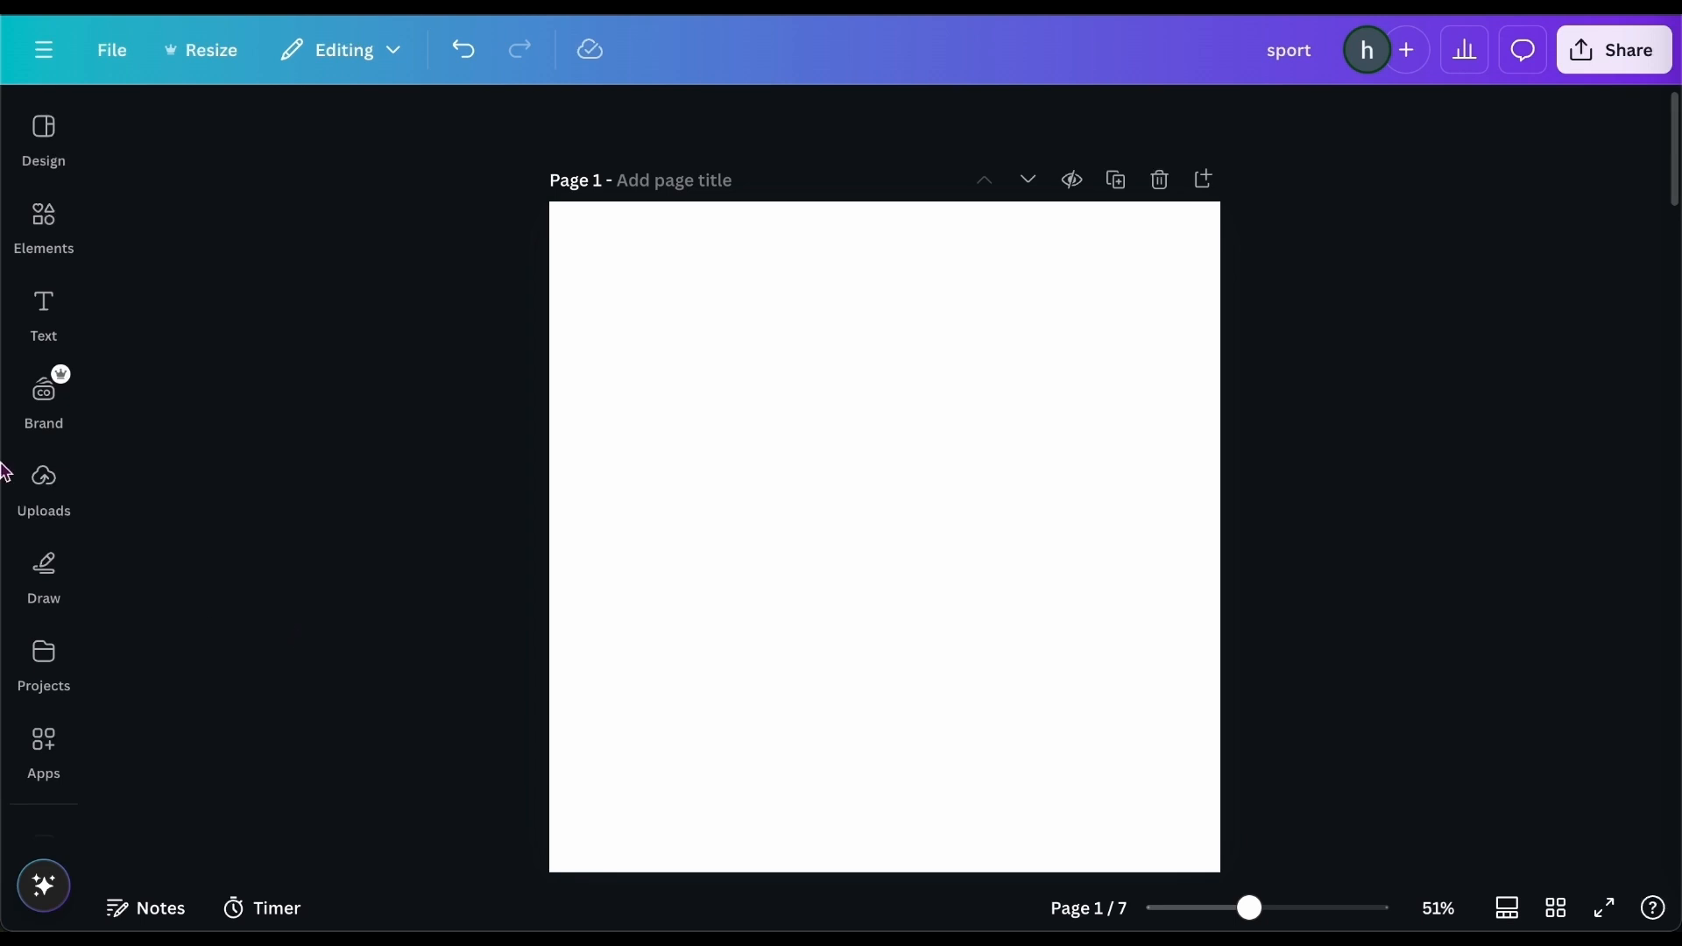
Add the recently used blue running shoe photo to page 1 and flip it horizontally.
click(47, 249)
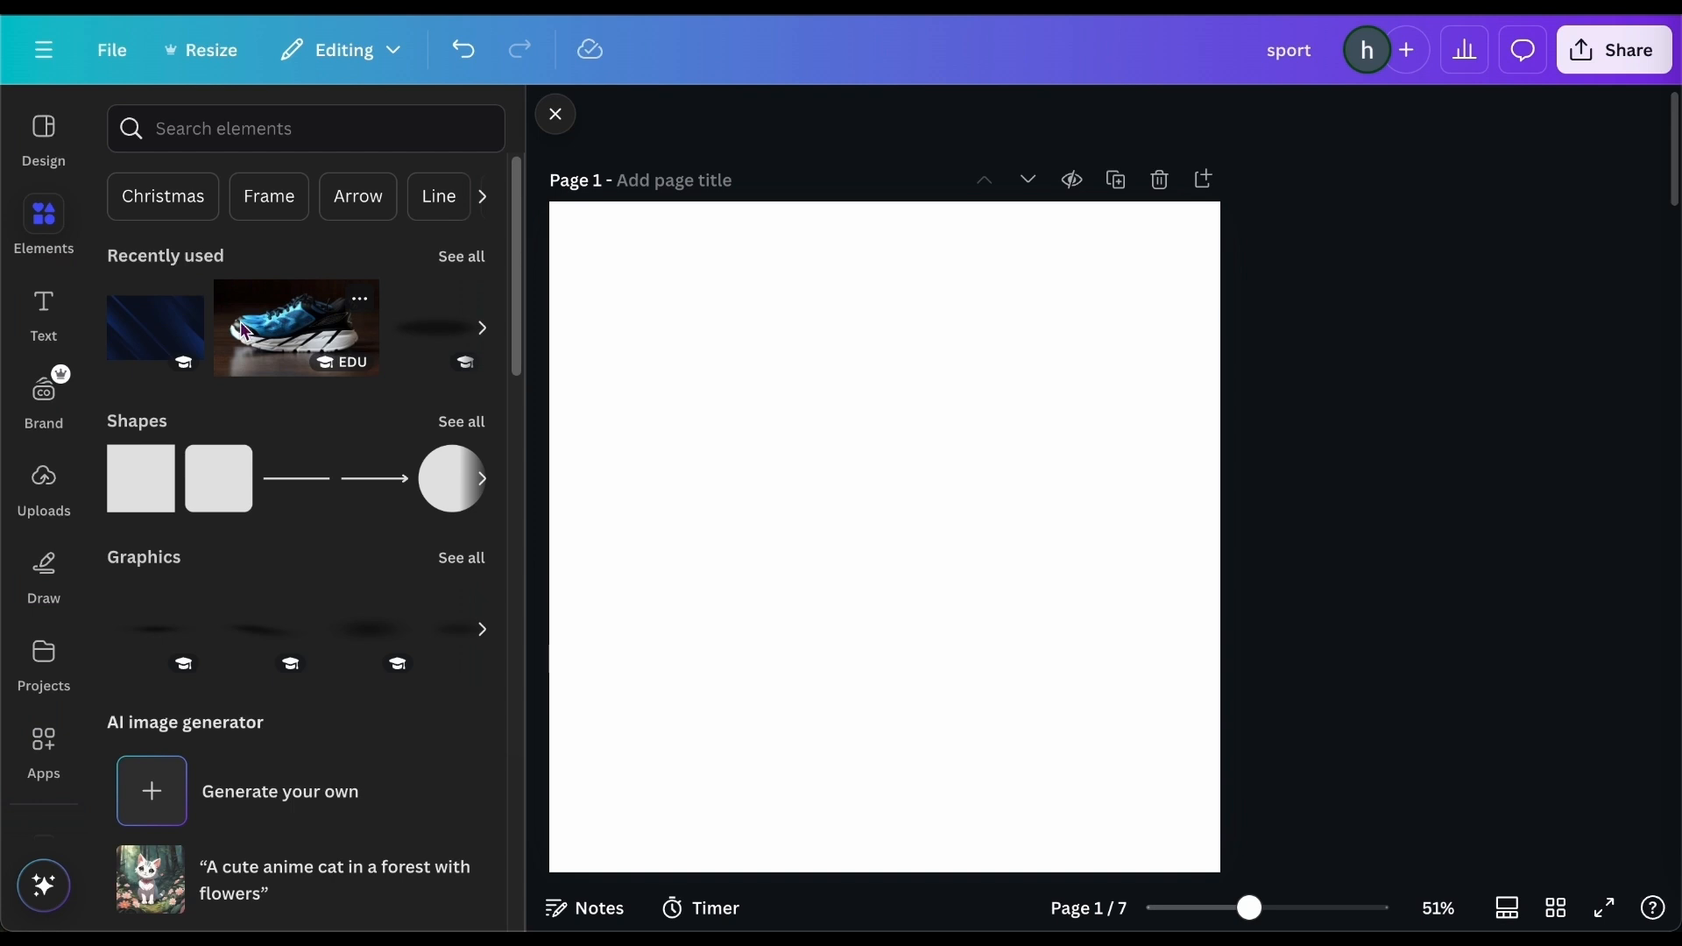
click(244, 330)
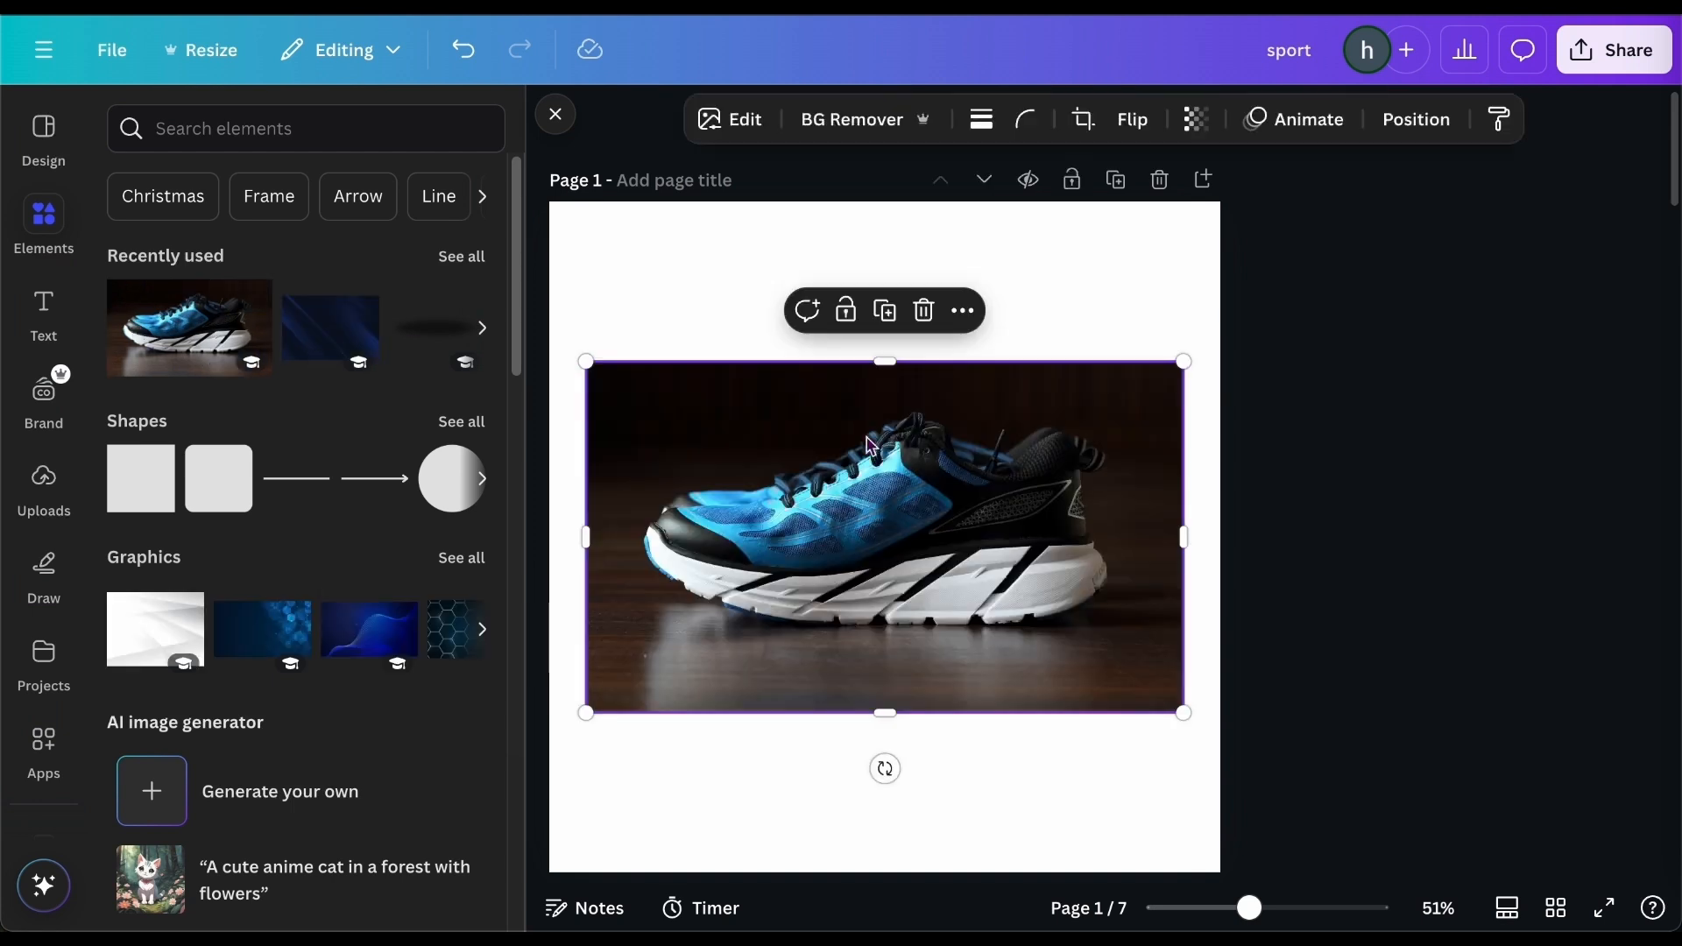
click(1130, 120)
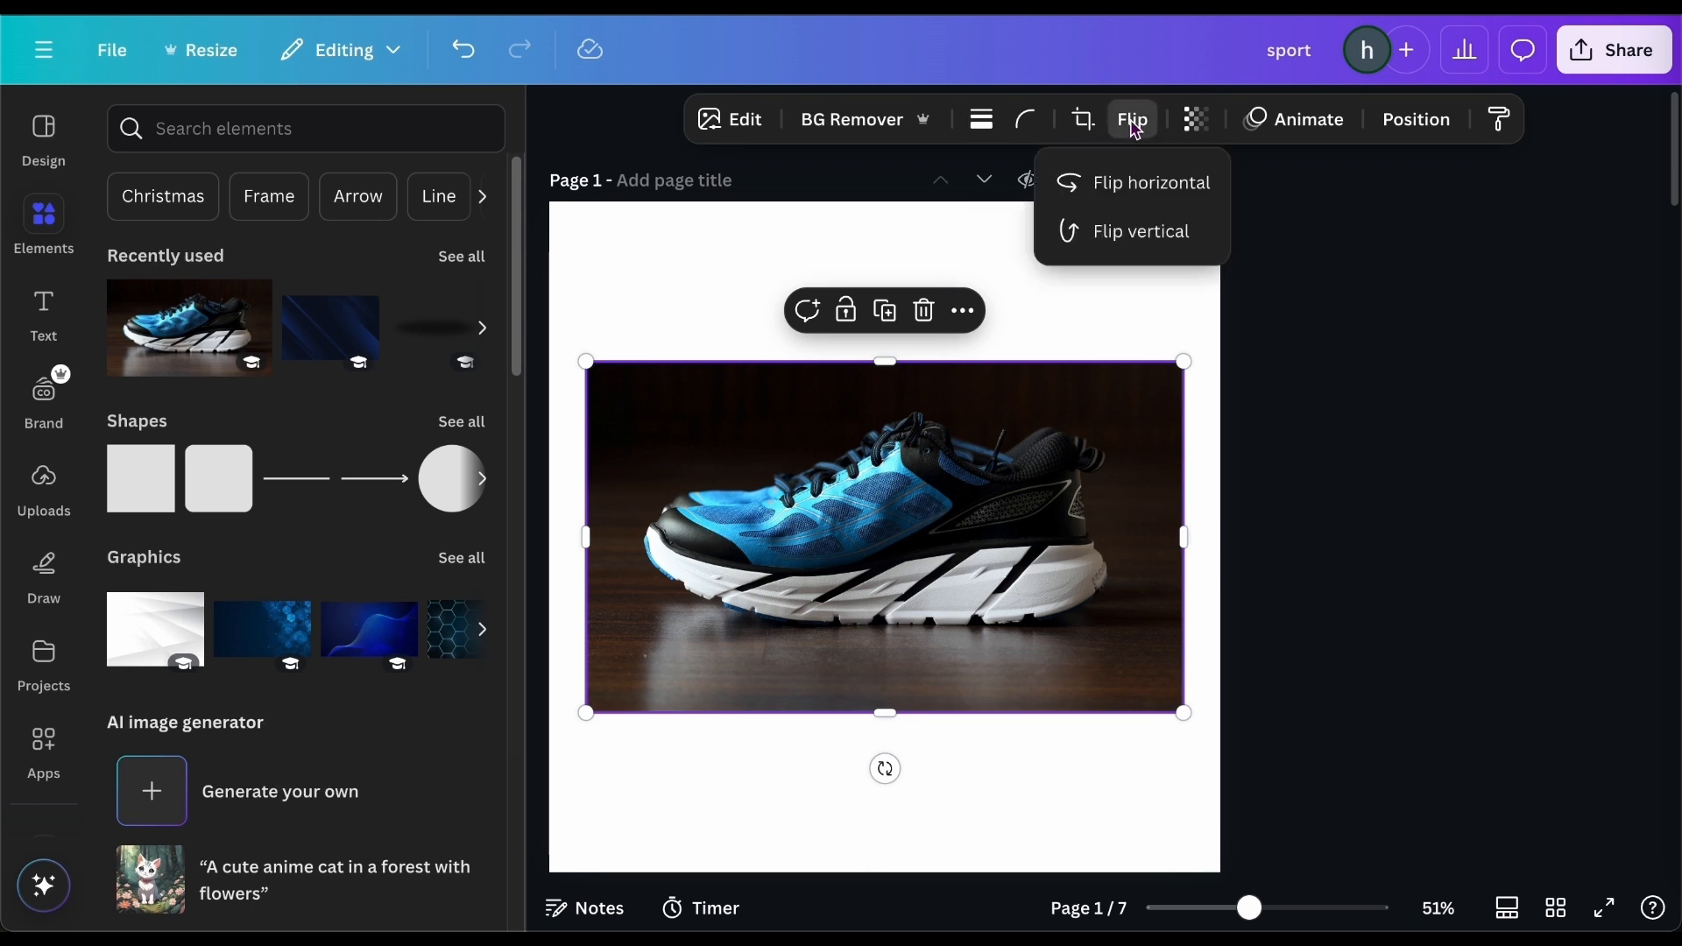
click(1130, 186)
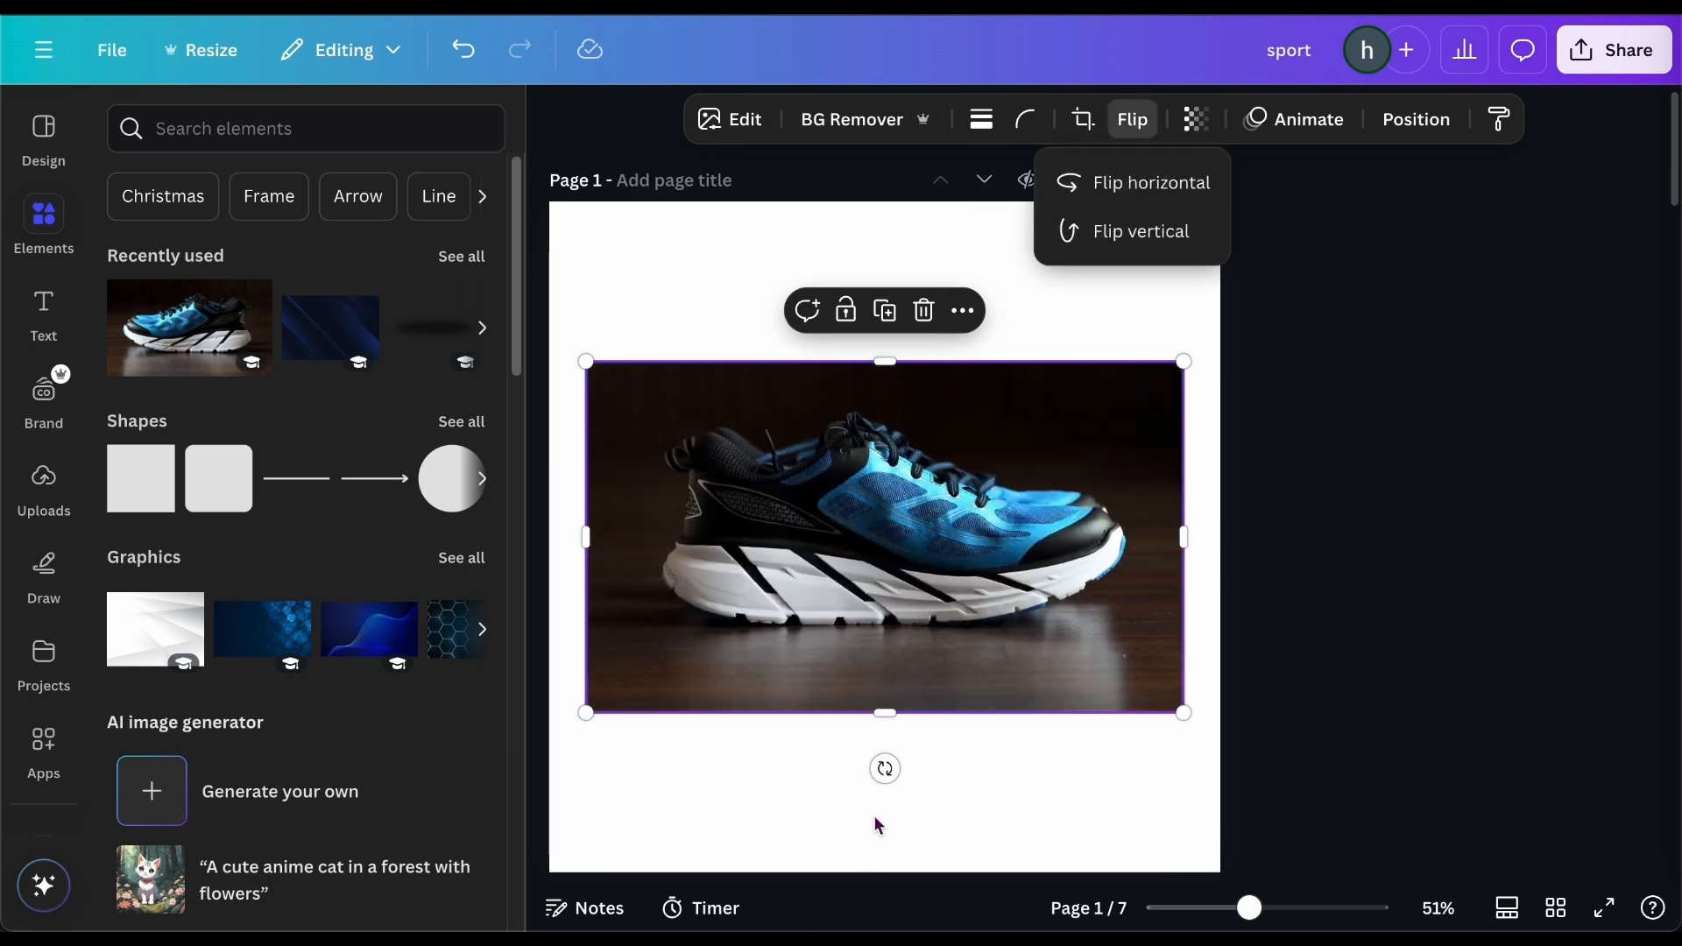
Tilt the shoe photo clockwise so the toe points slightly down, and remove its background.
drag(887, 780, 830, 767)
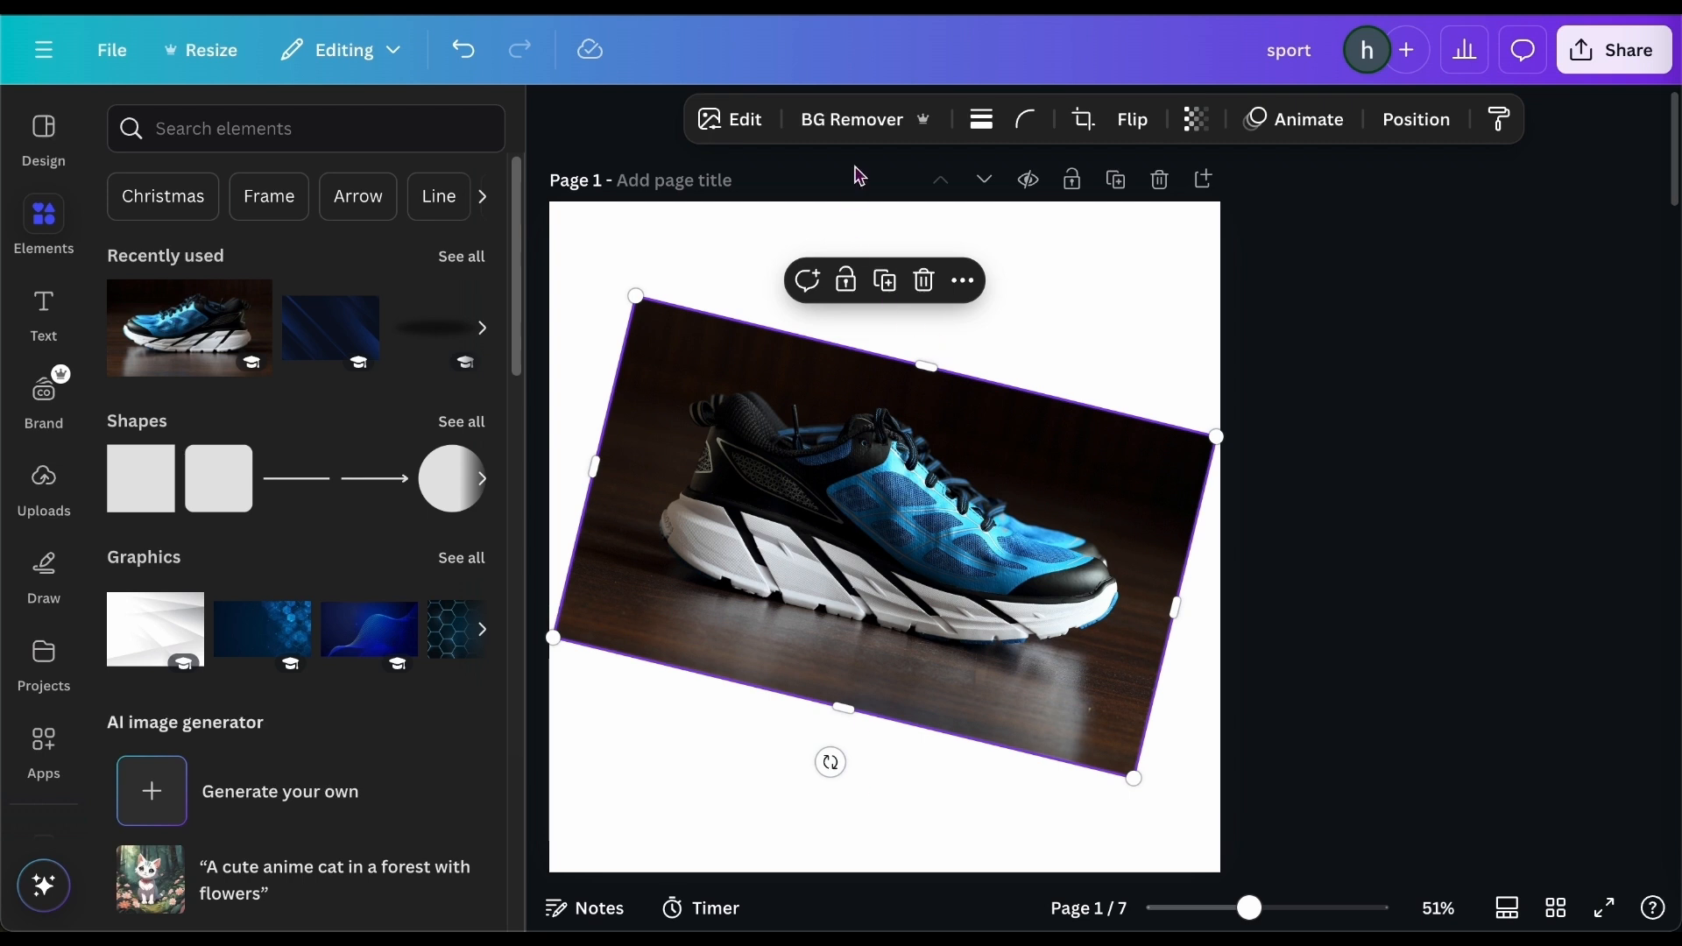
click(863, 136)
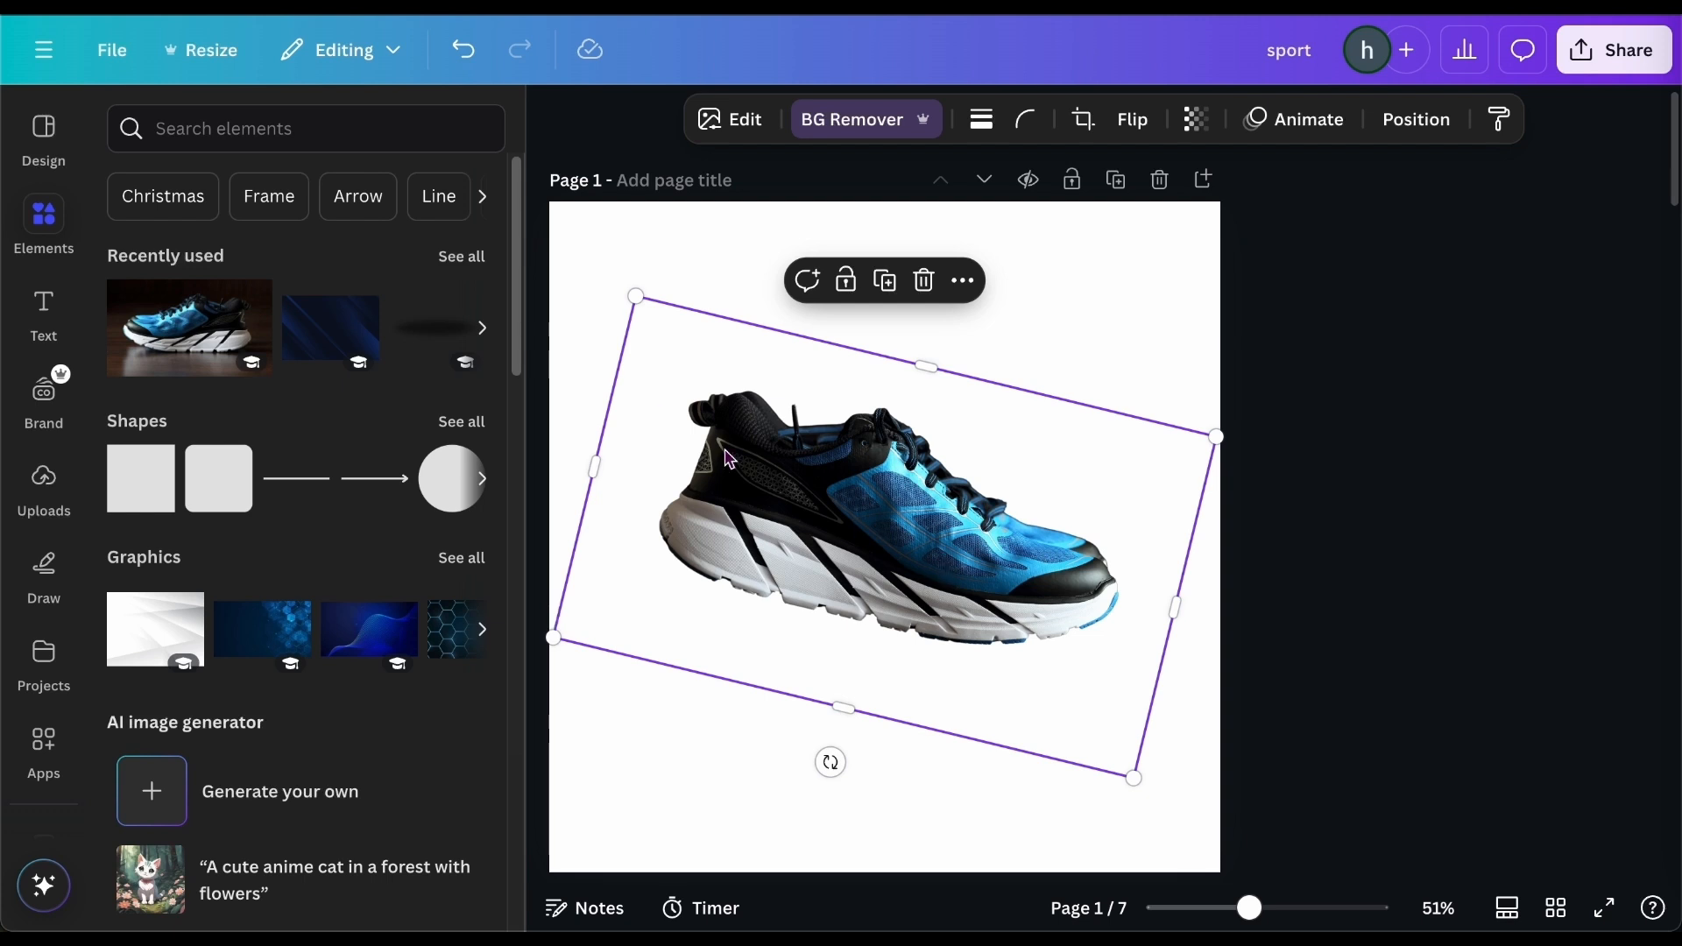
Add the recently used dark blue diagonal-stripe image and enlarge it to cover the whole page.
click(340, 349)
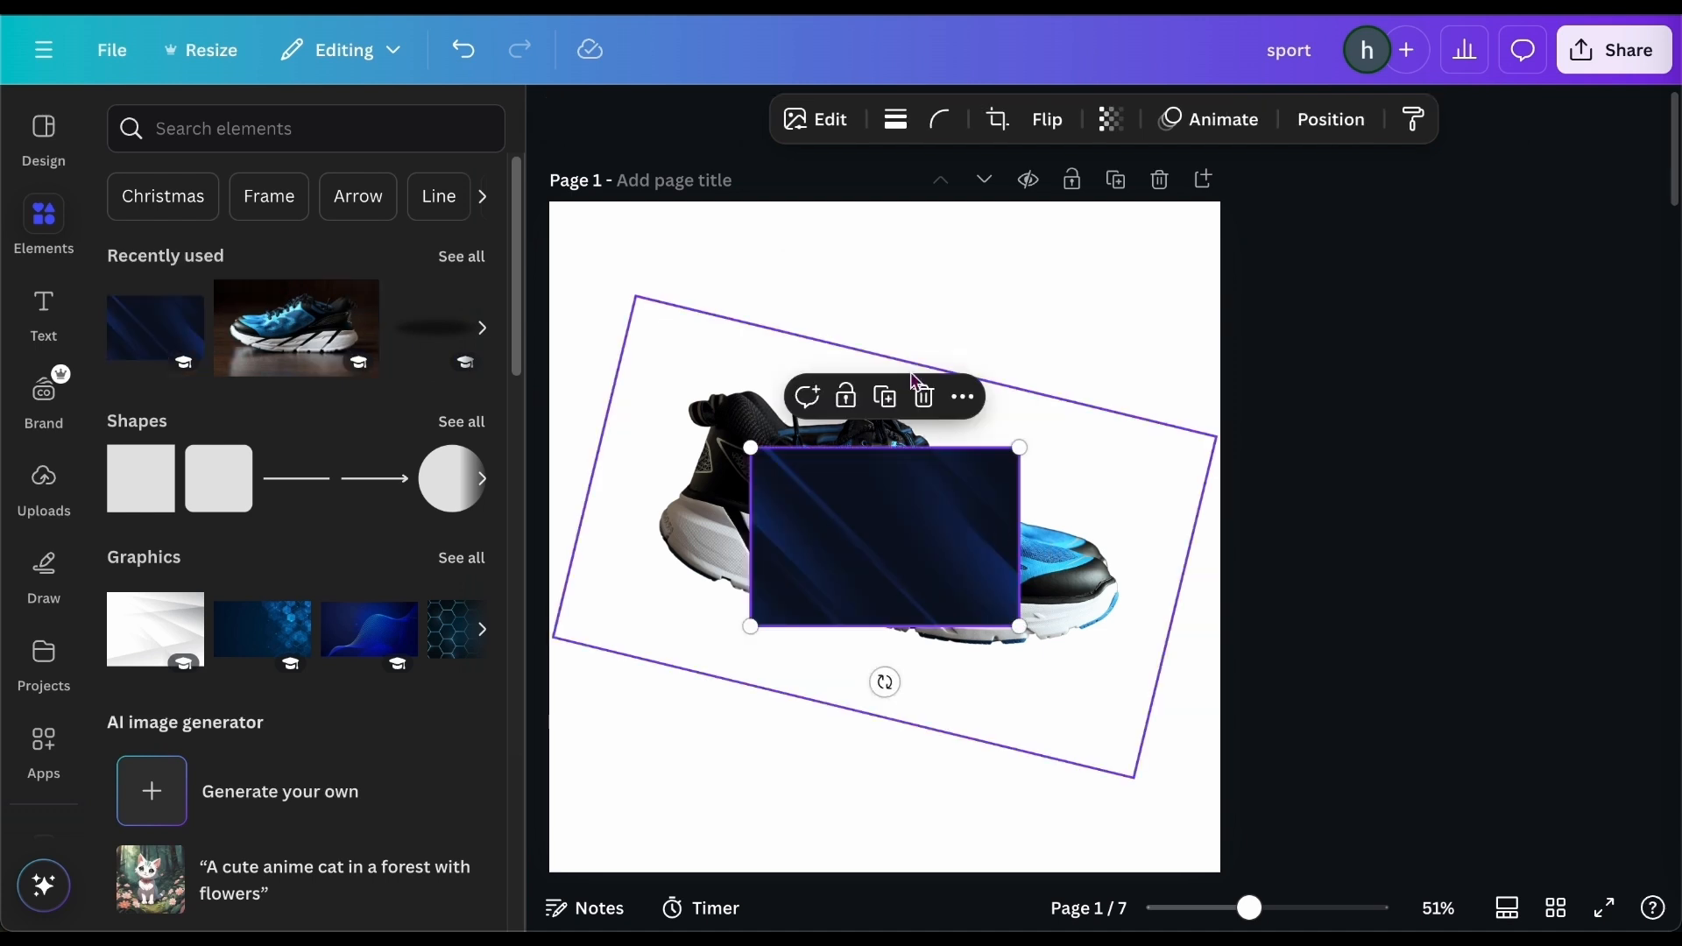
drag(751, 444, 550, 313)
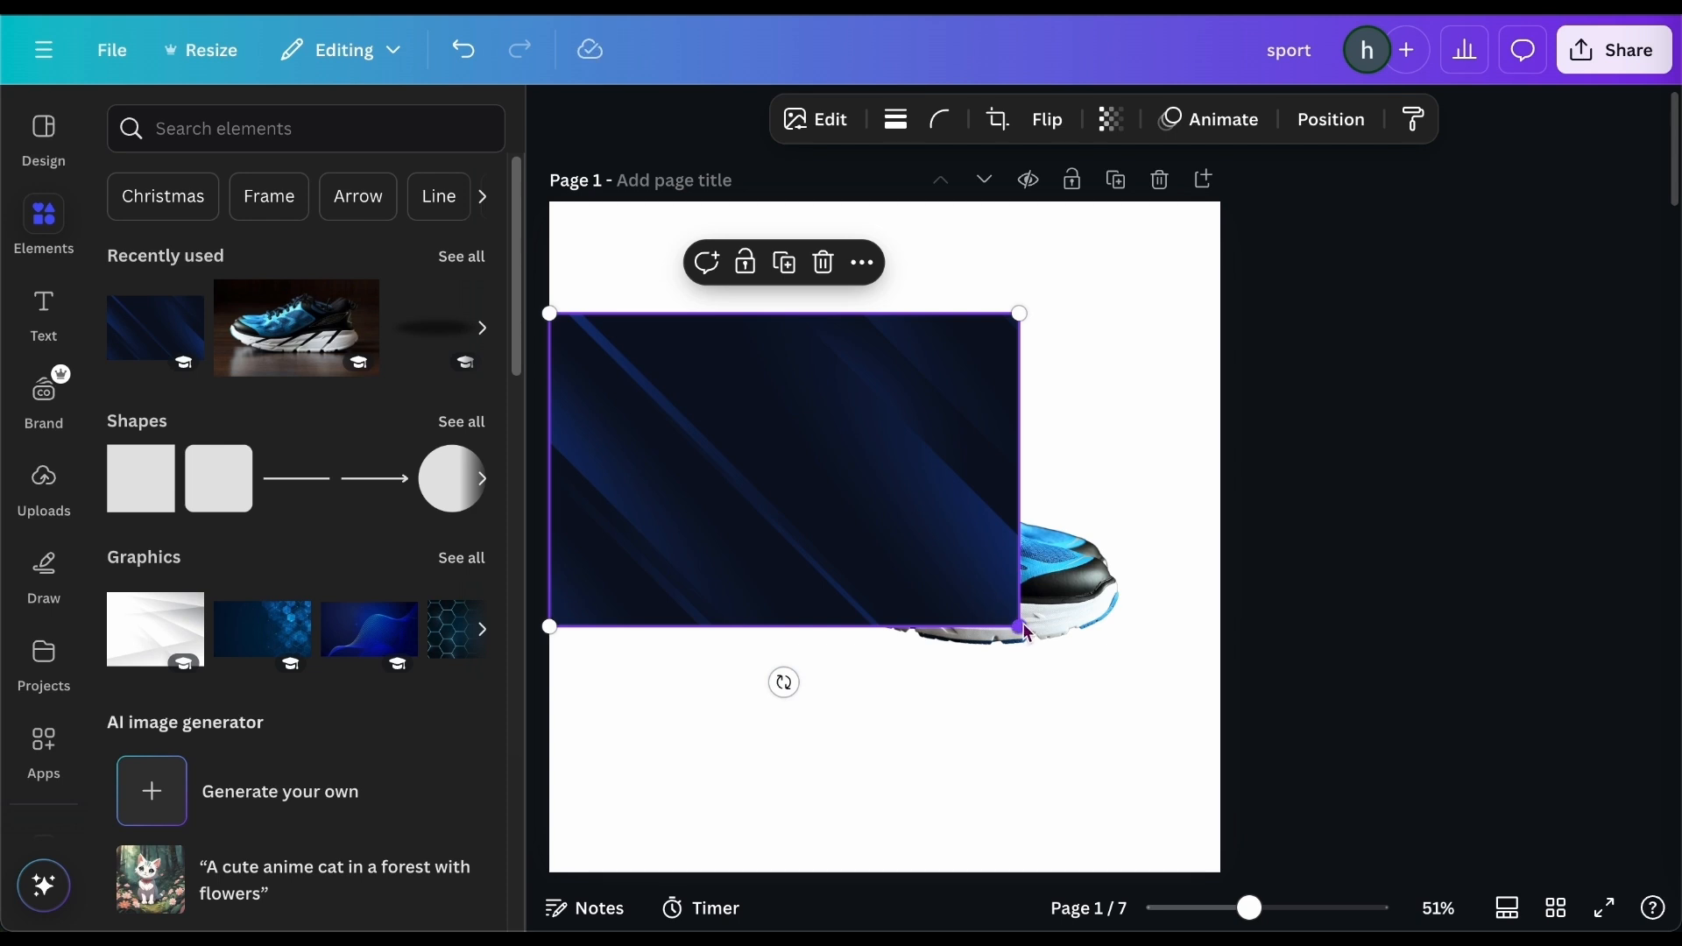
drag(1021, 628, 1225, 756)
drag(552, 323, 371, 233)
drag(1227, 774, 1408, 876)
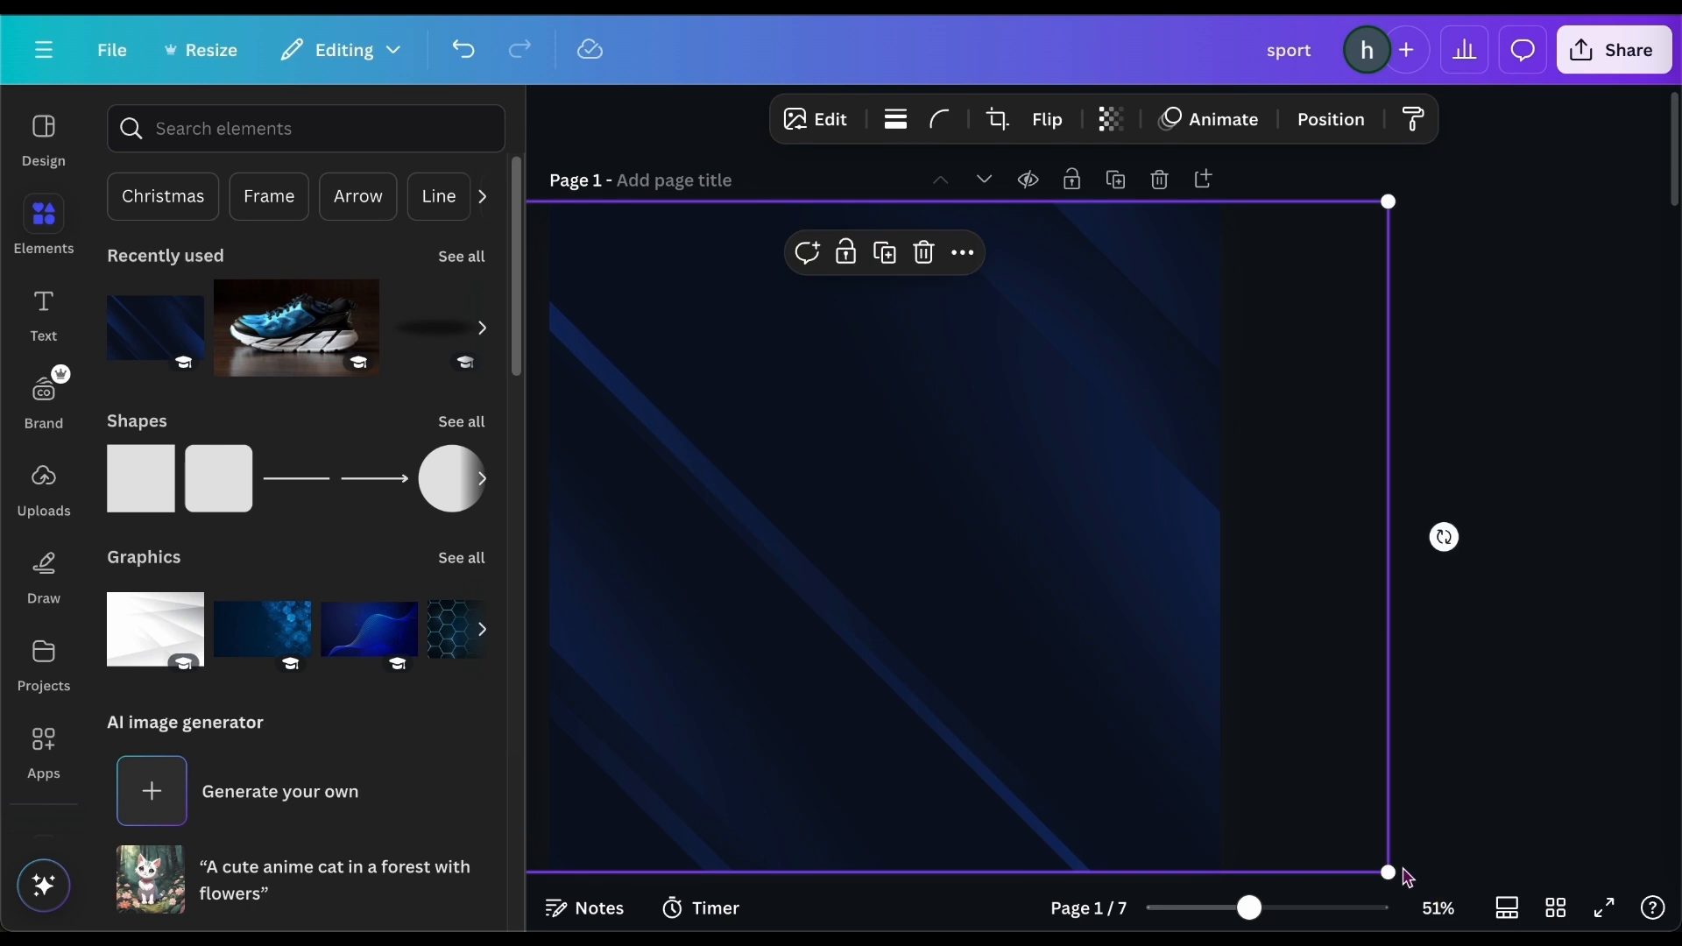
Move the dark blue background image's layer beneath the shoe.
click(1345, 130)
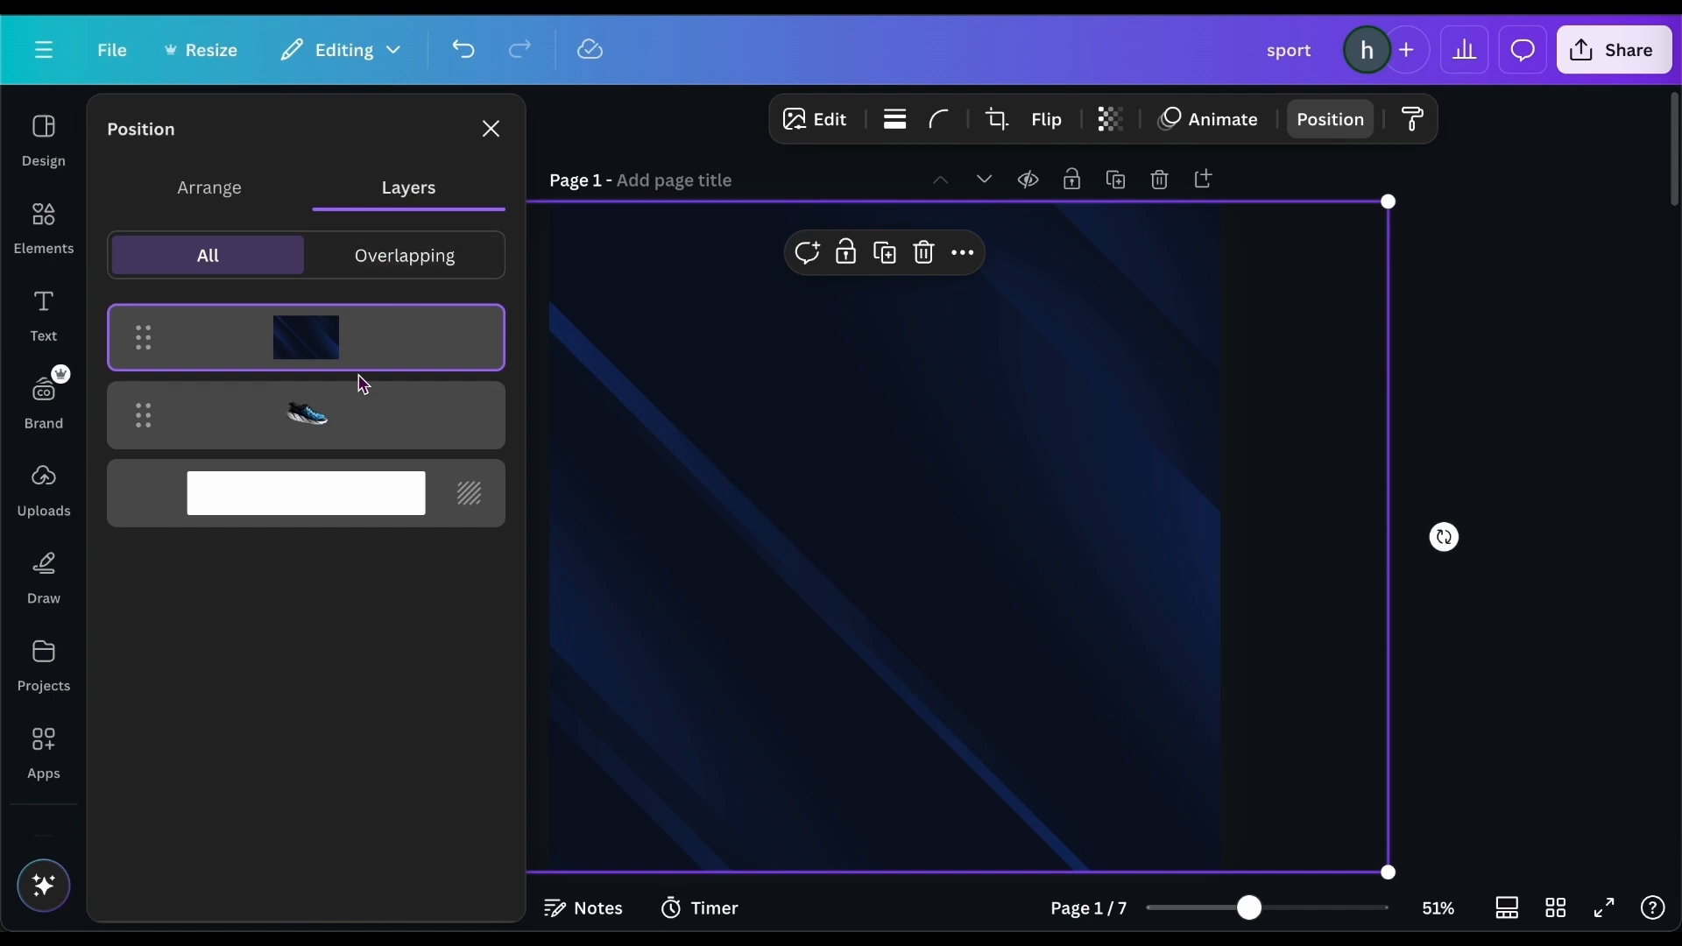
drag(364, 357, 357, 442)
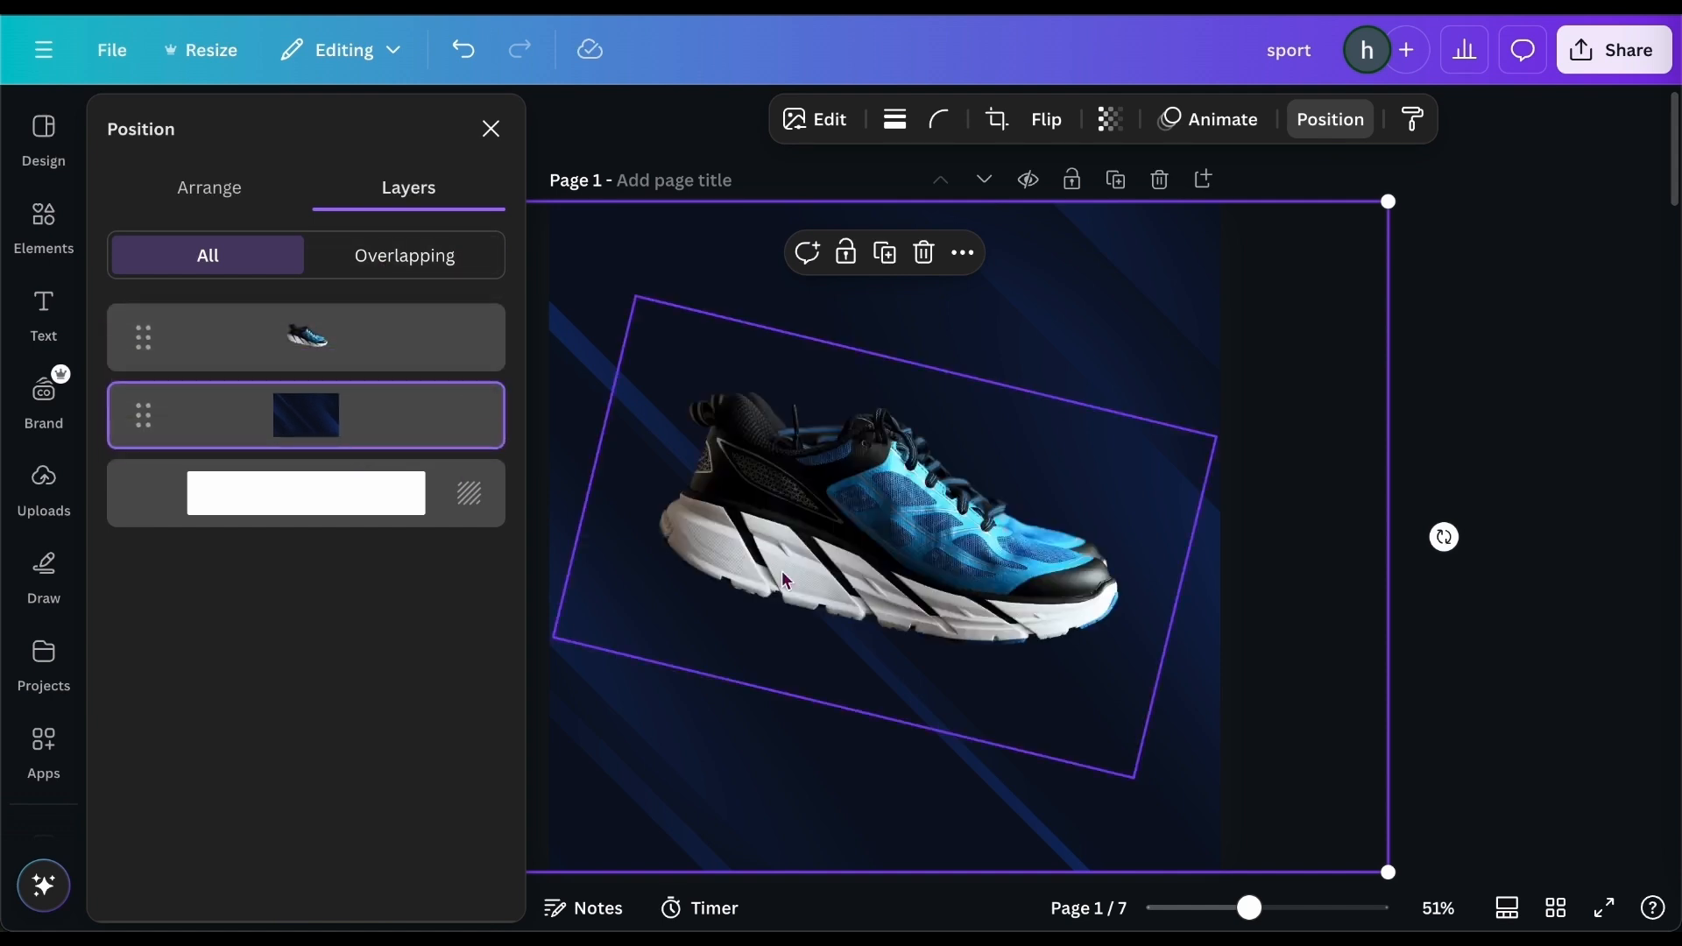
click(1305, 364)
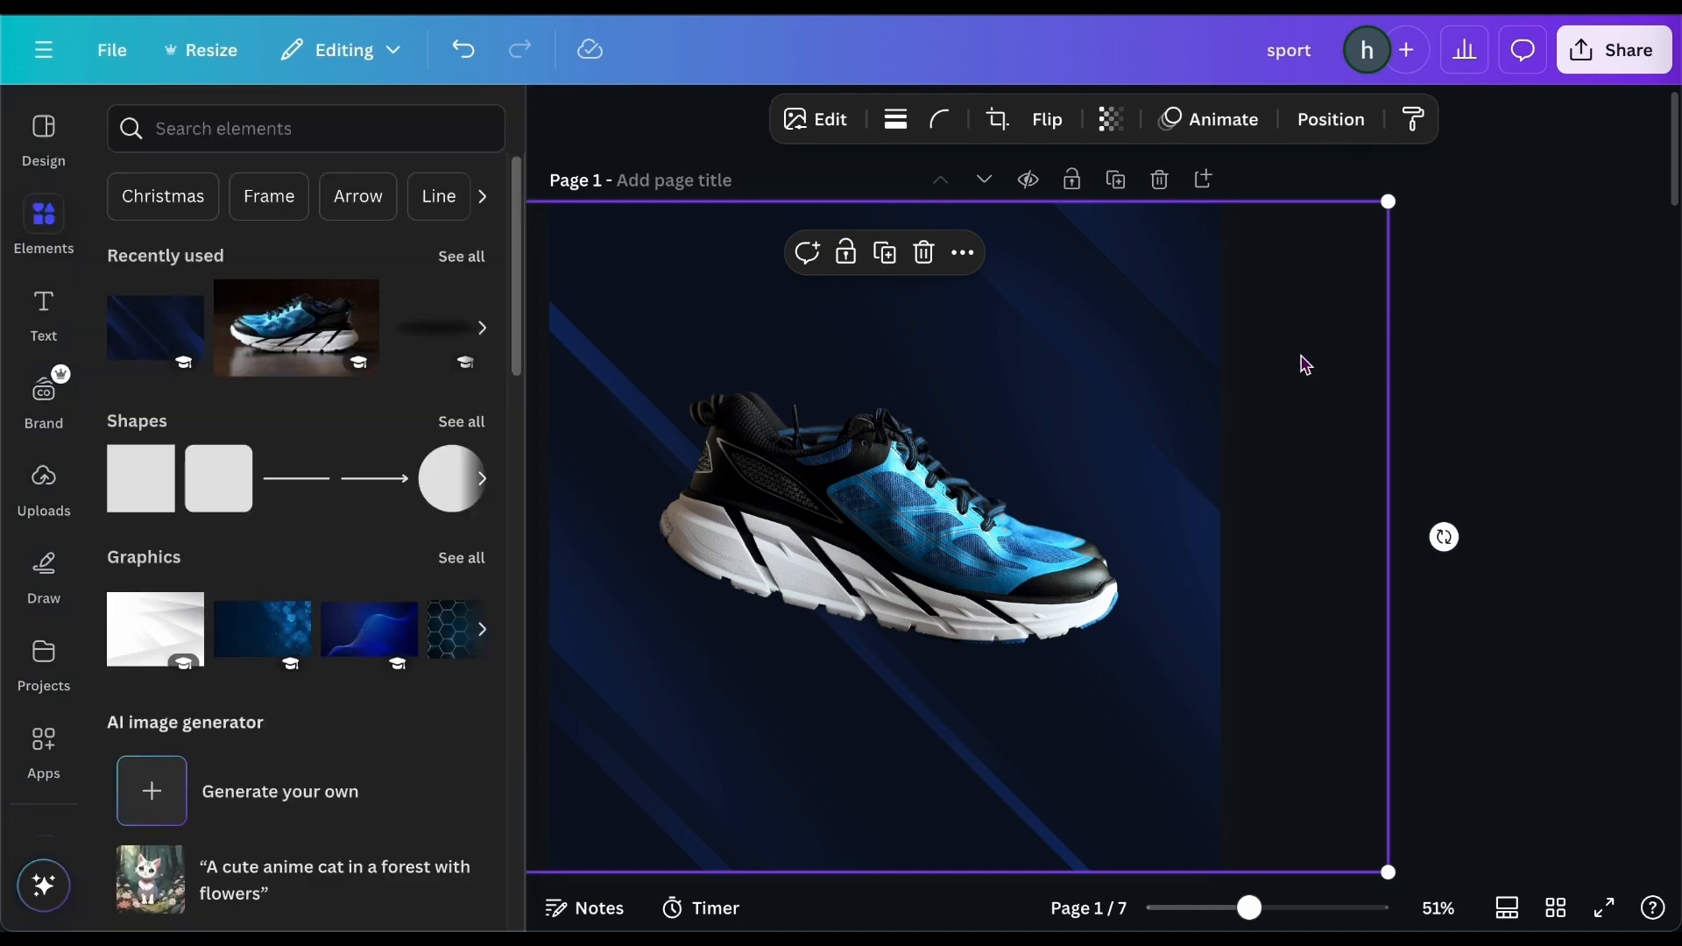
Add a text box over the shoe and replace its placeholder wording with "SPORT".
click(43, 308)
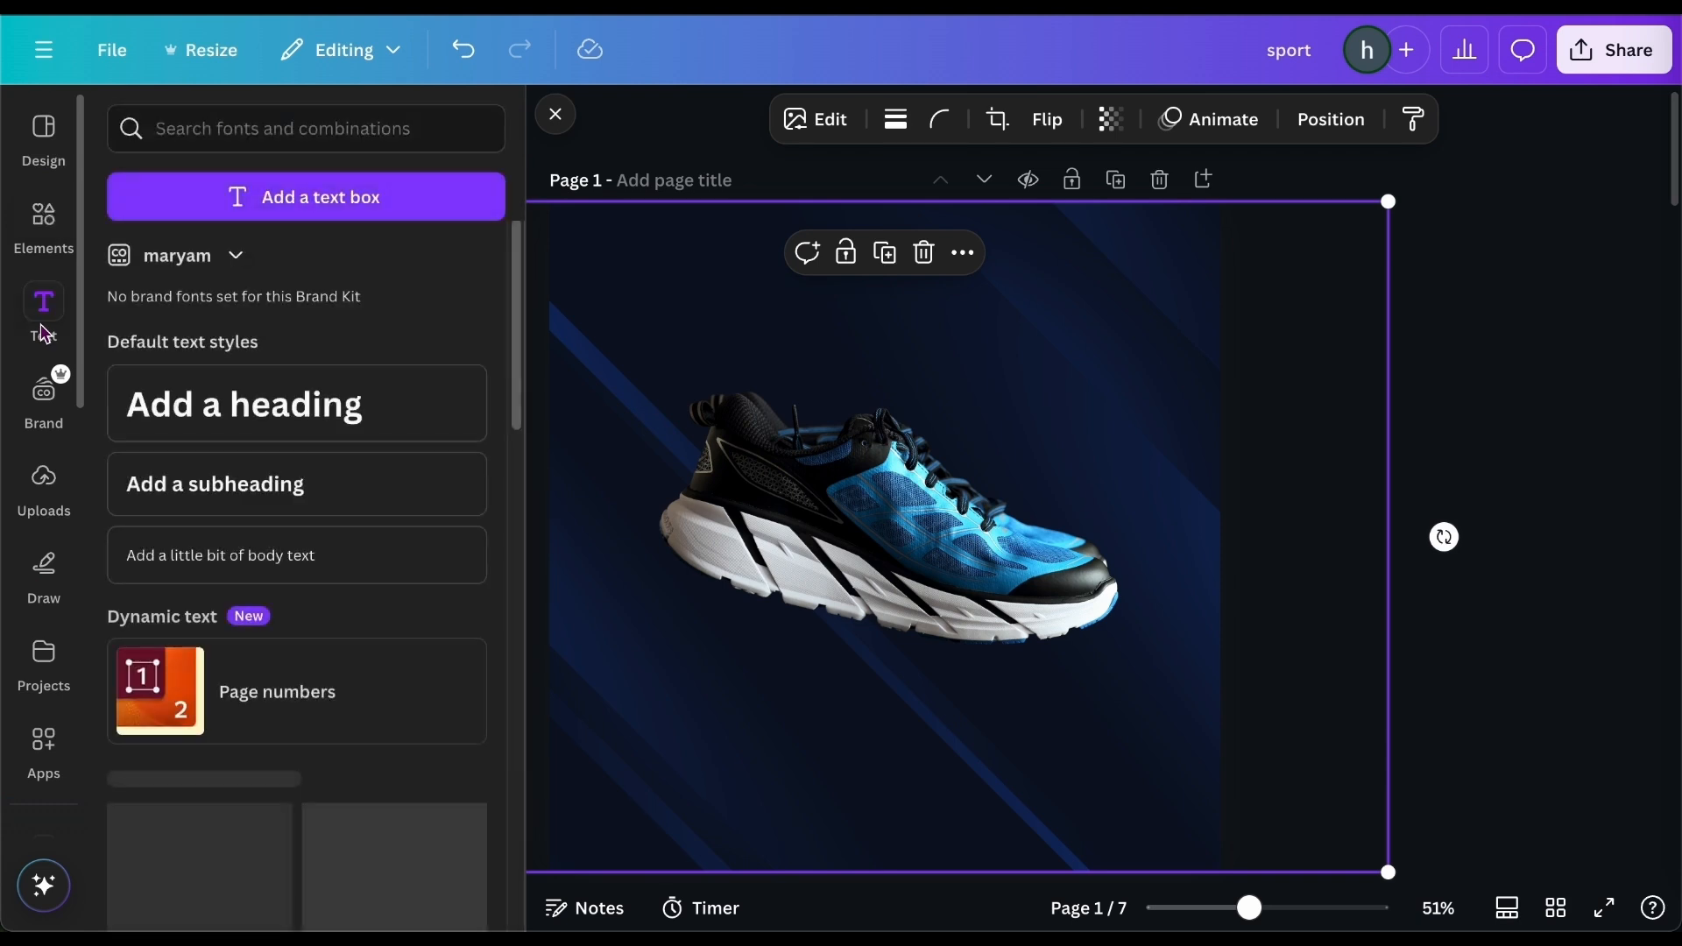
click(326, 200)
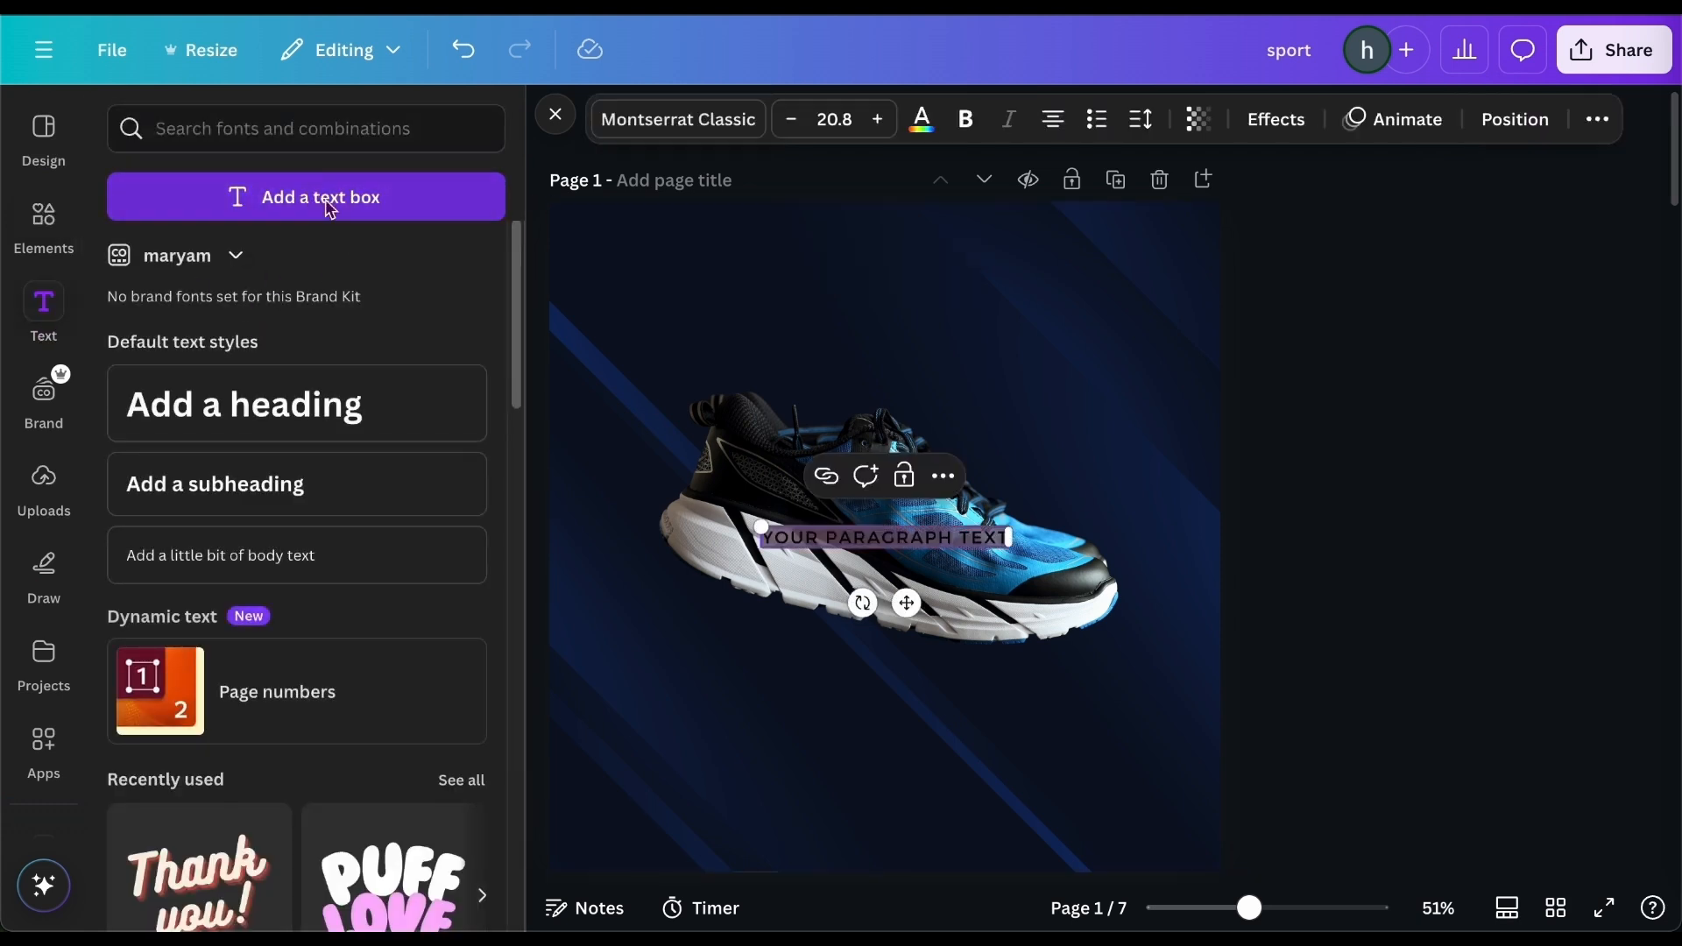
click(555, 114)
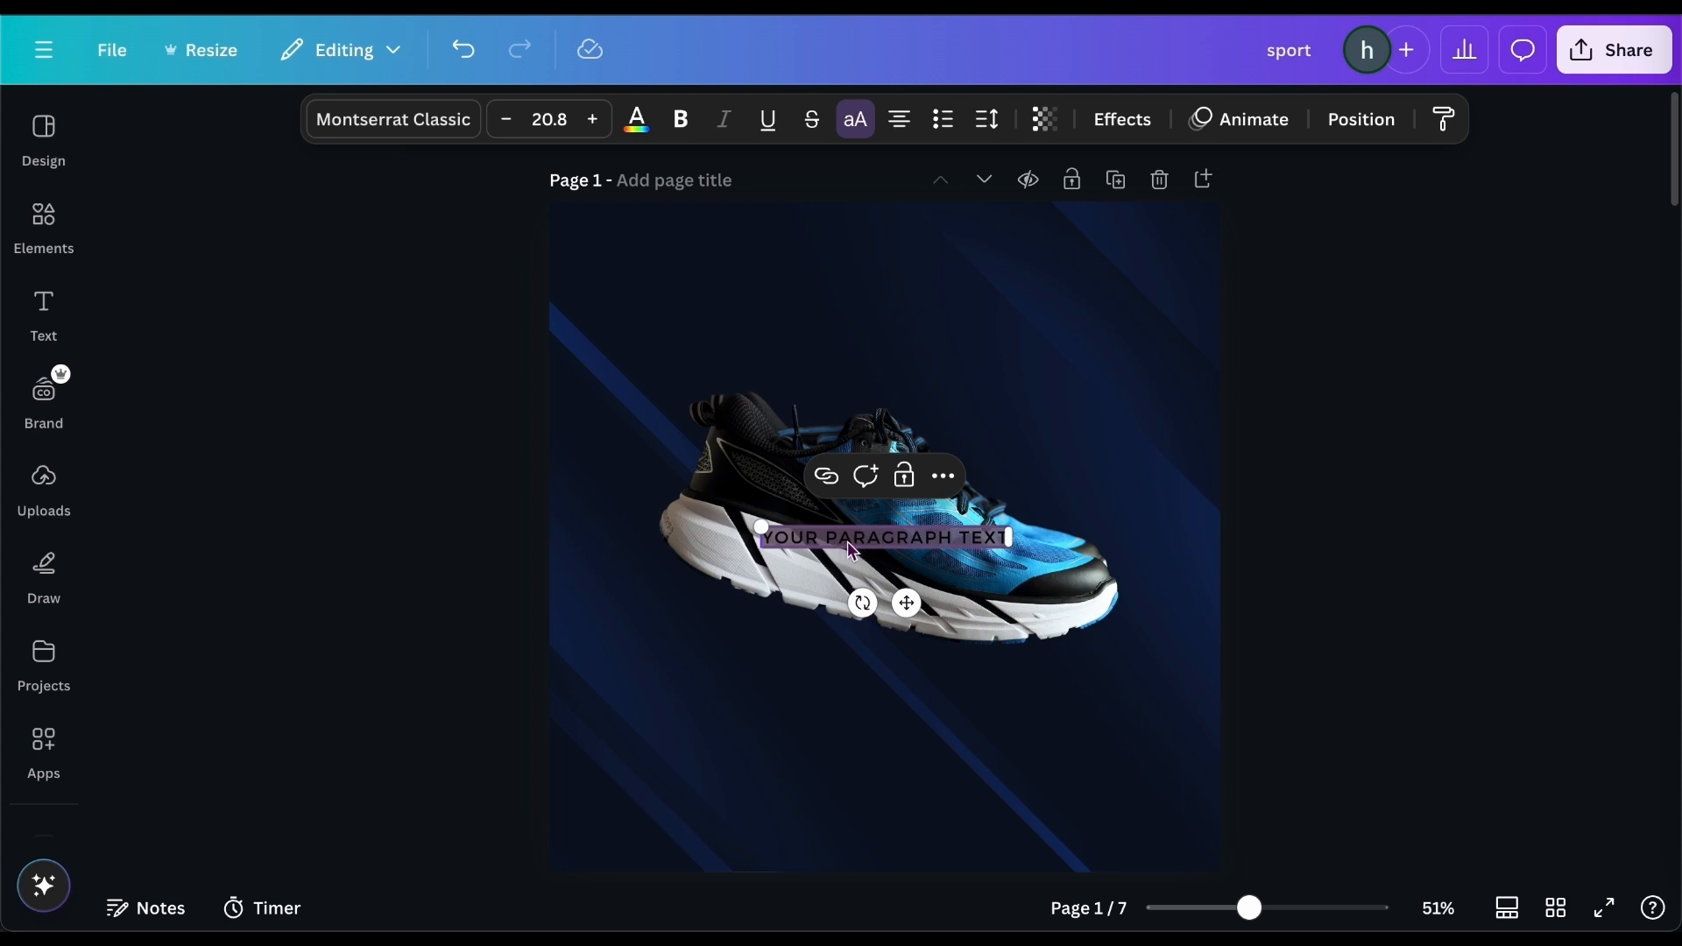
key(Delete)
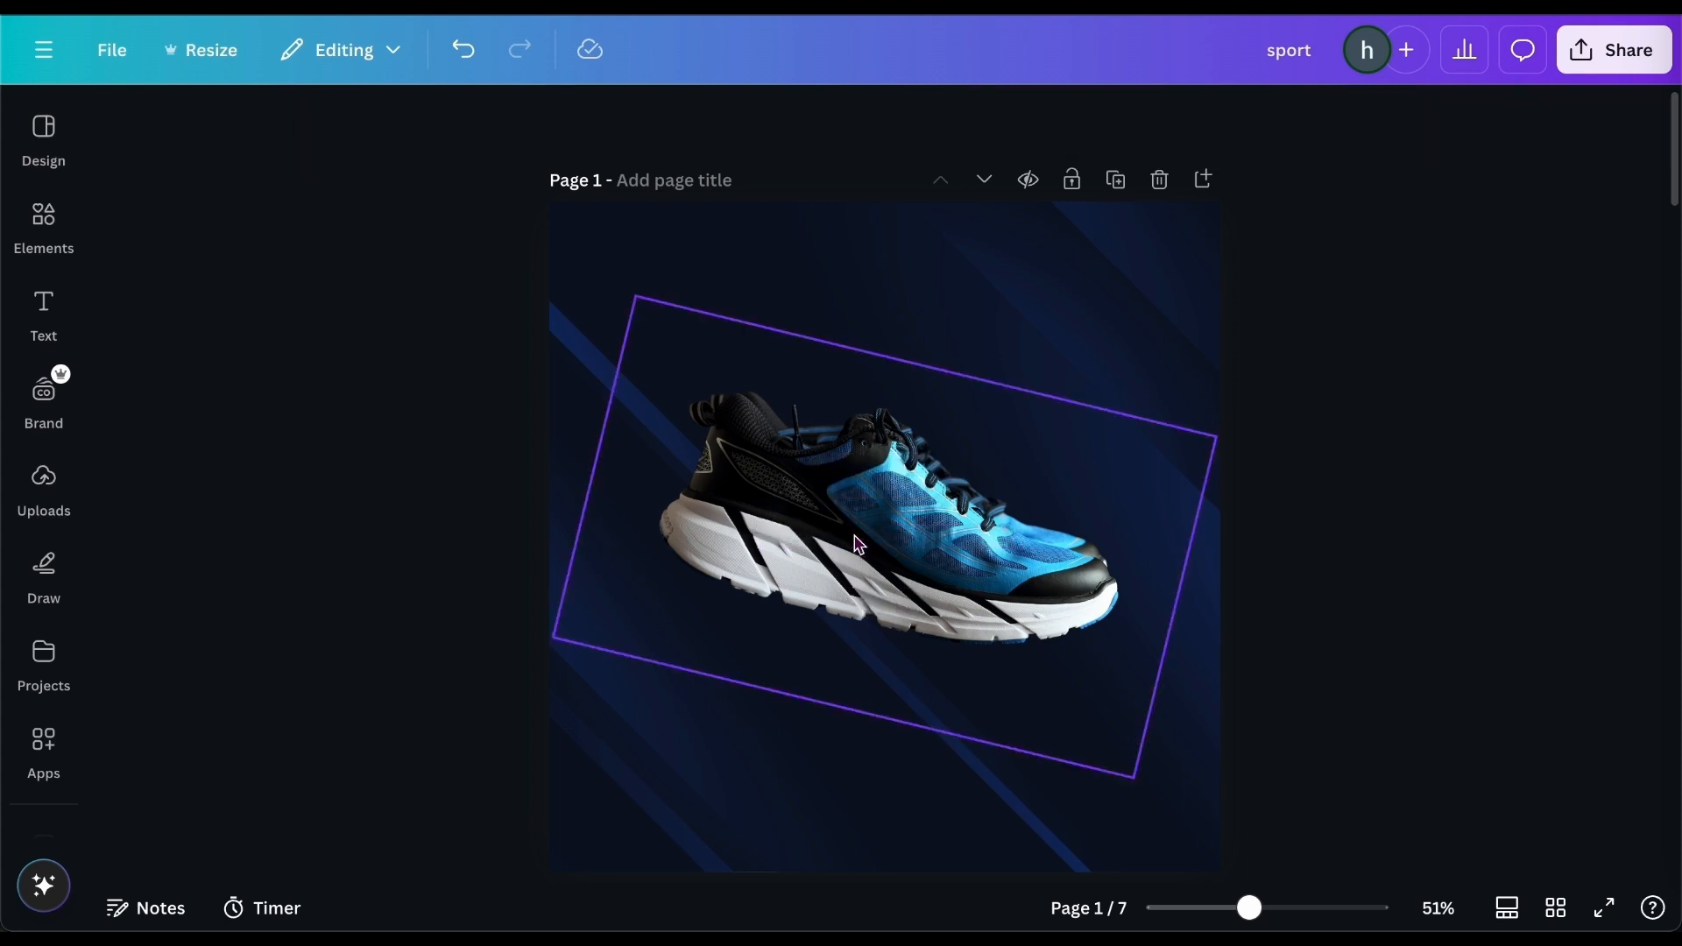
key(ctrl+z)
double_click(859, 545)
key(BackSpace)
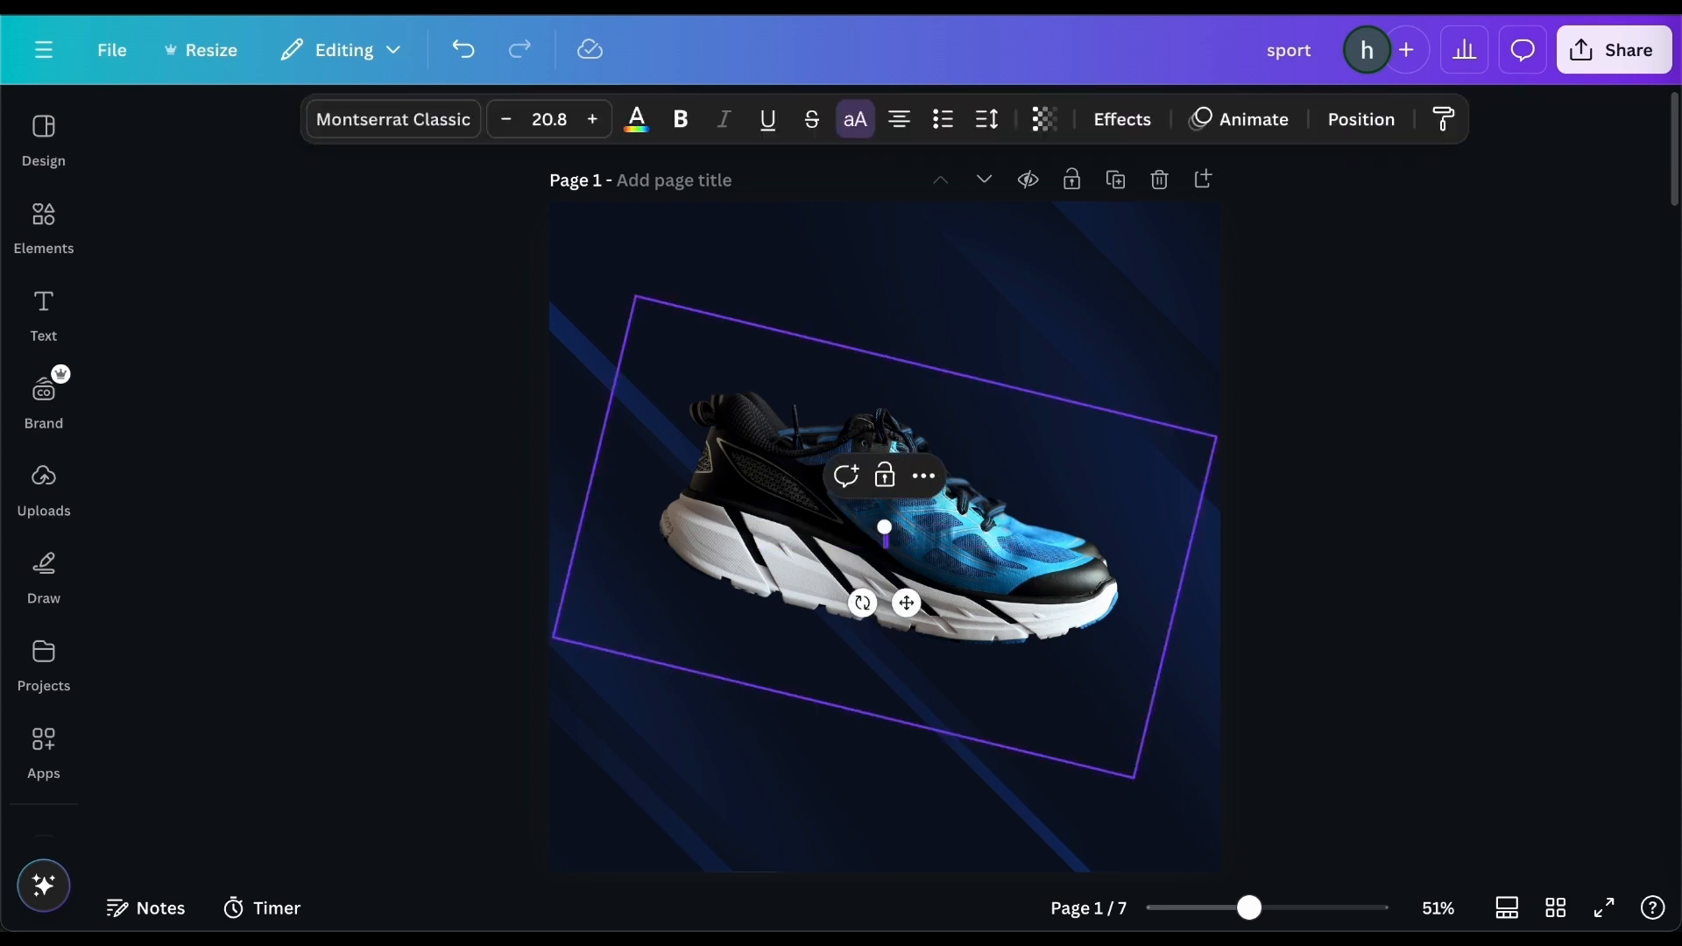
text(SPORT)
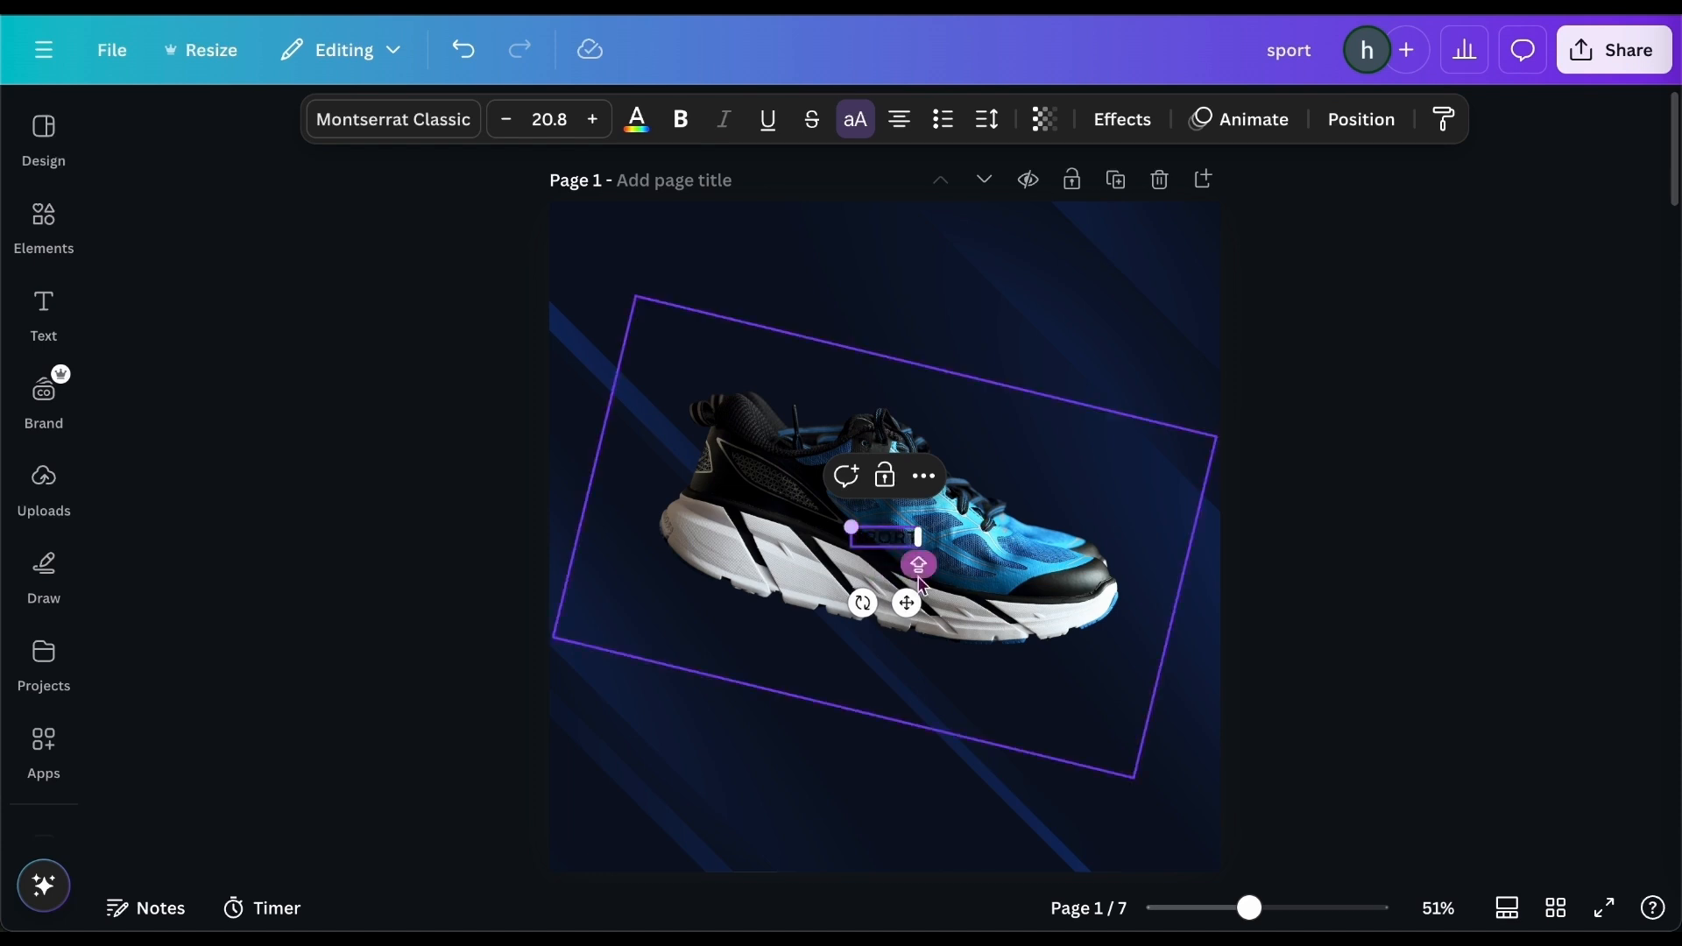
Enlarge the SPORT text to size 93.8 and colour it white (#ffffff).
drag(851, 527, 617, 457)
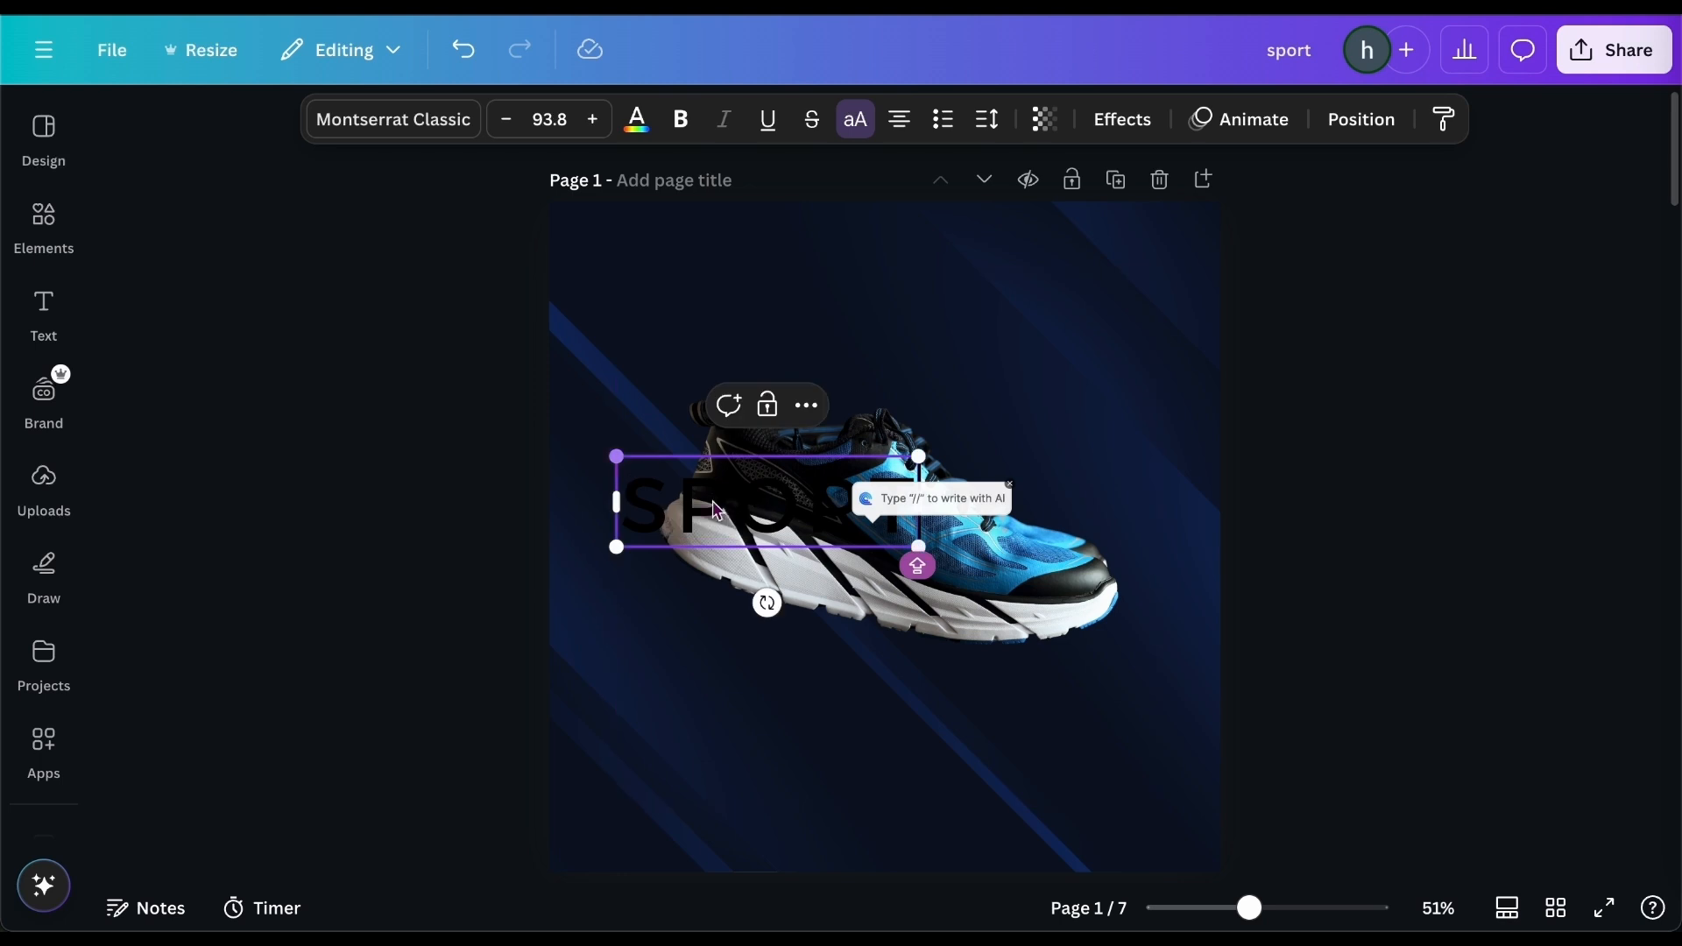
click(637, 123)
click(259, 311)
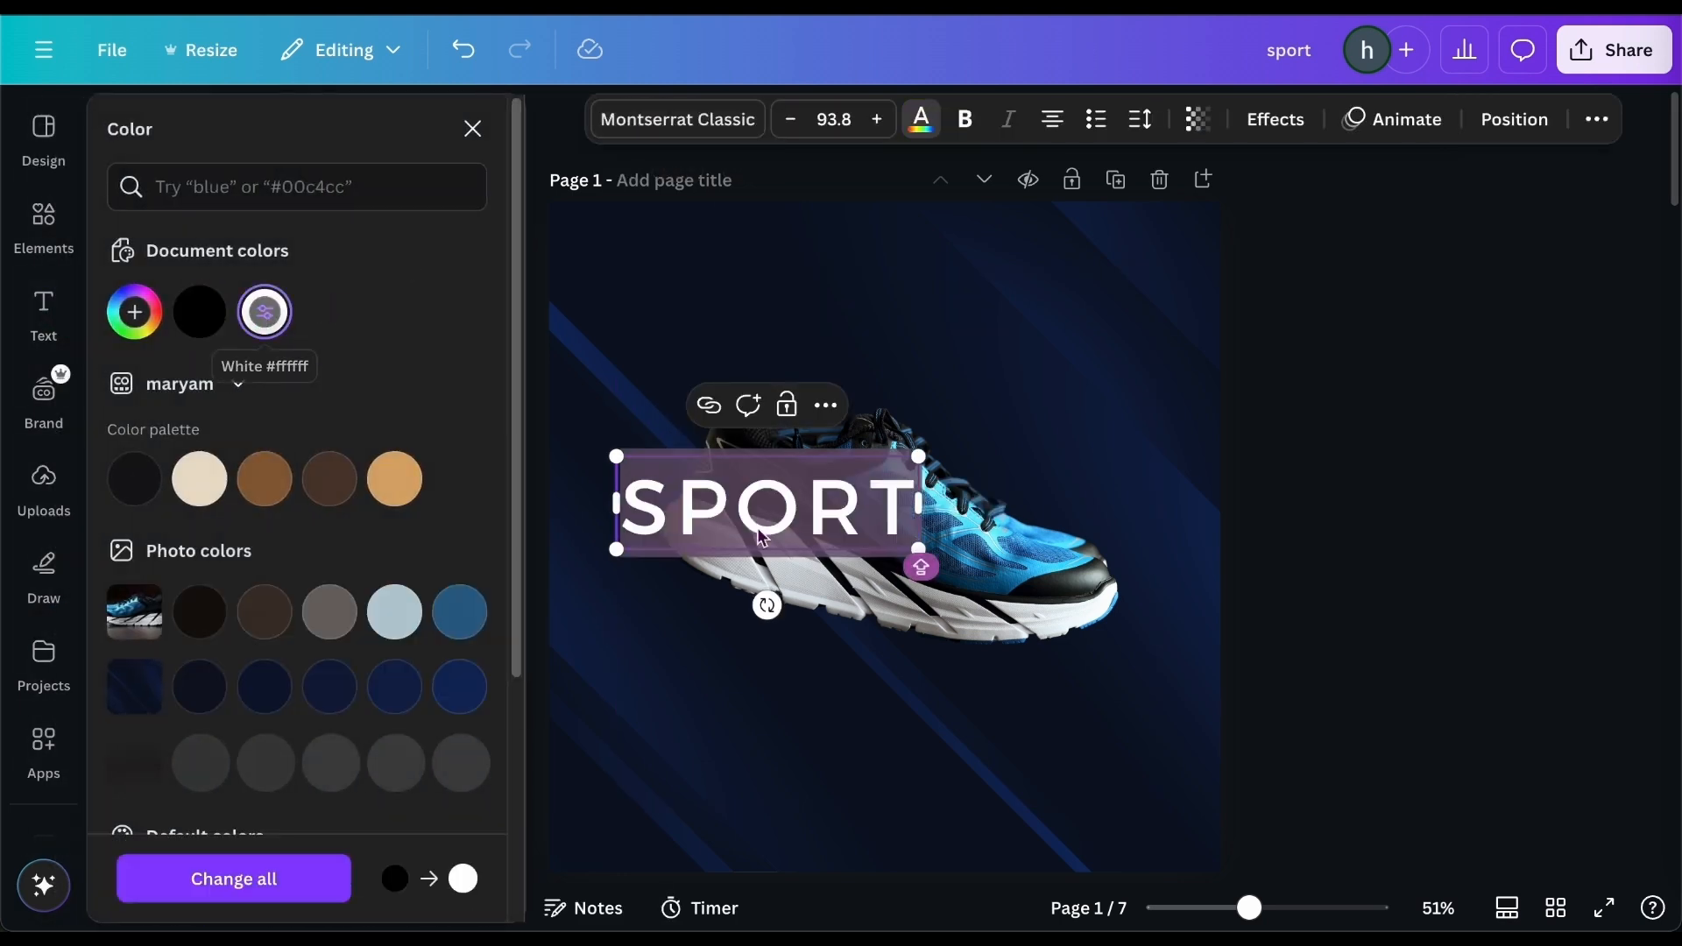
Change the SPORT text's font to Staatliches and set its letter spacing to 0.
click(659, 135)
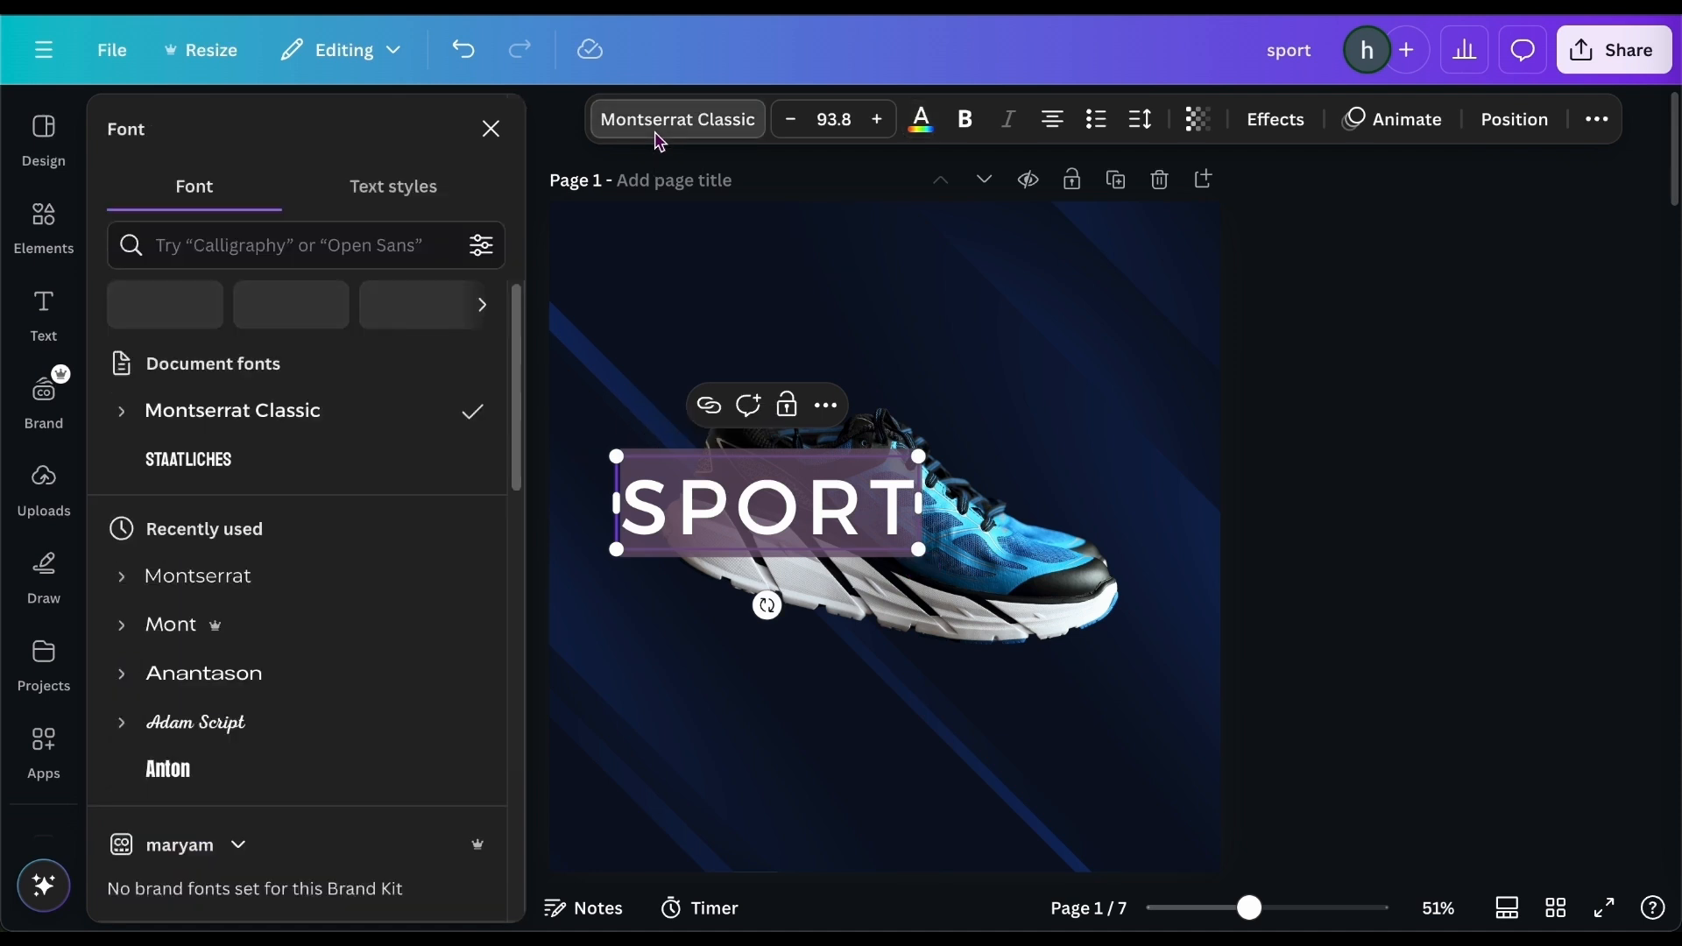
click(294, 460)
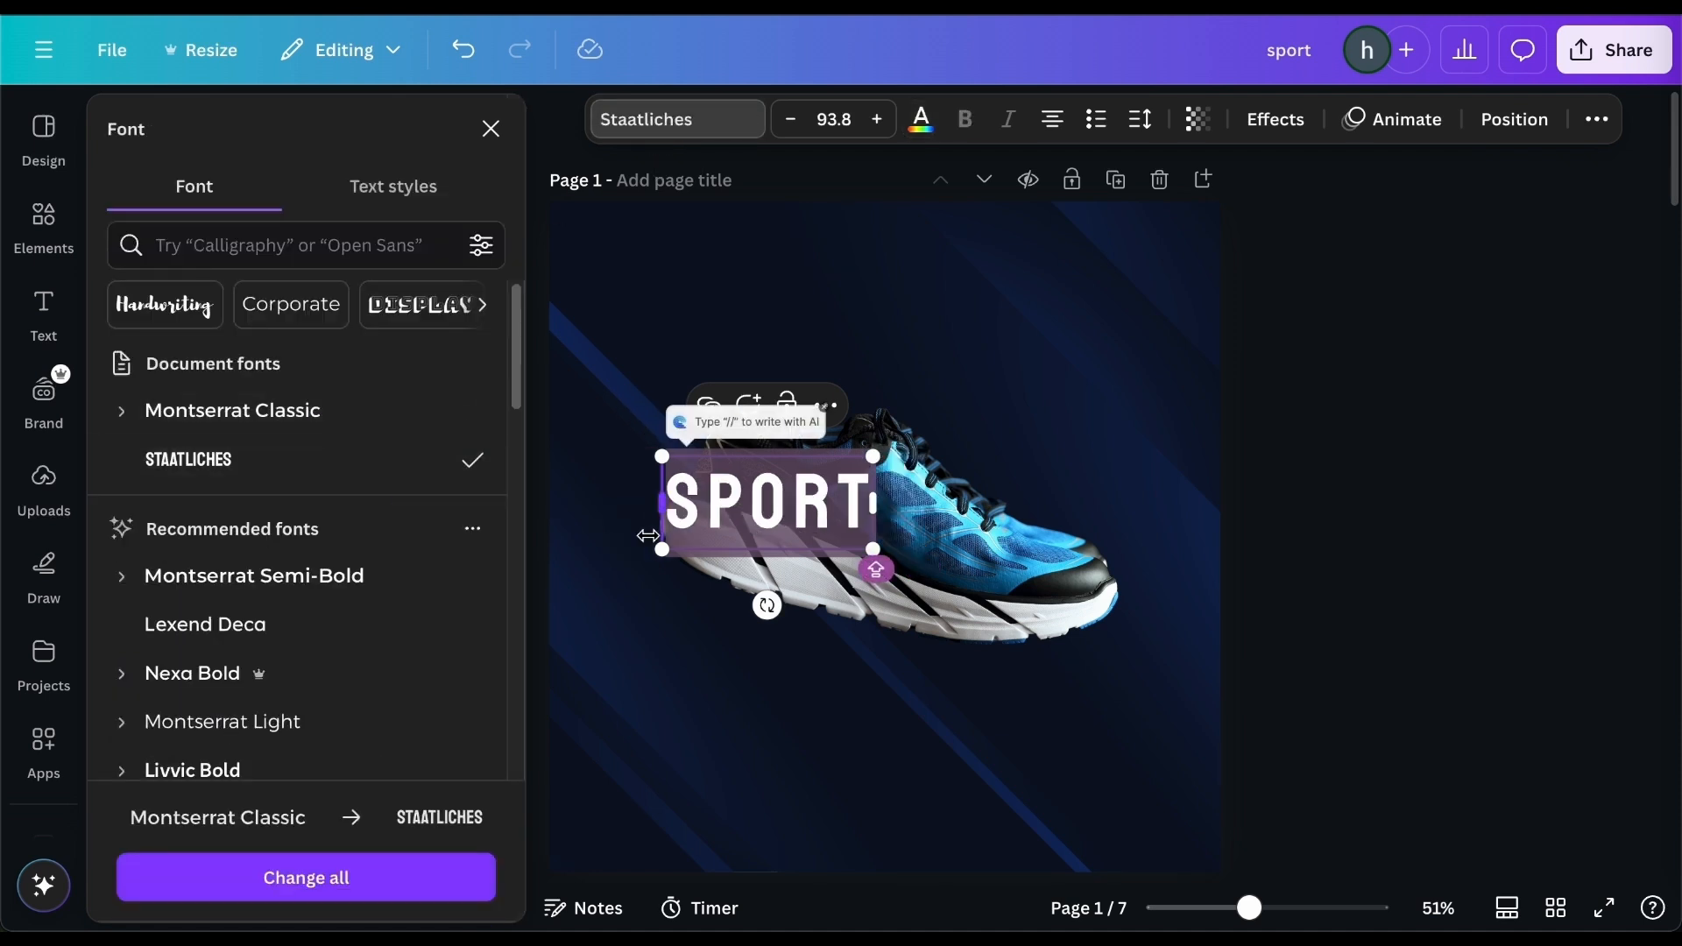
click(1139, 121)
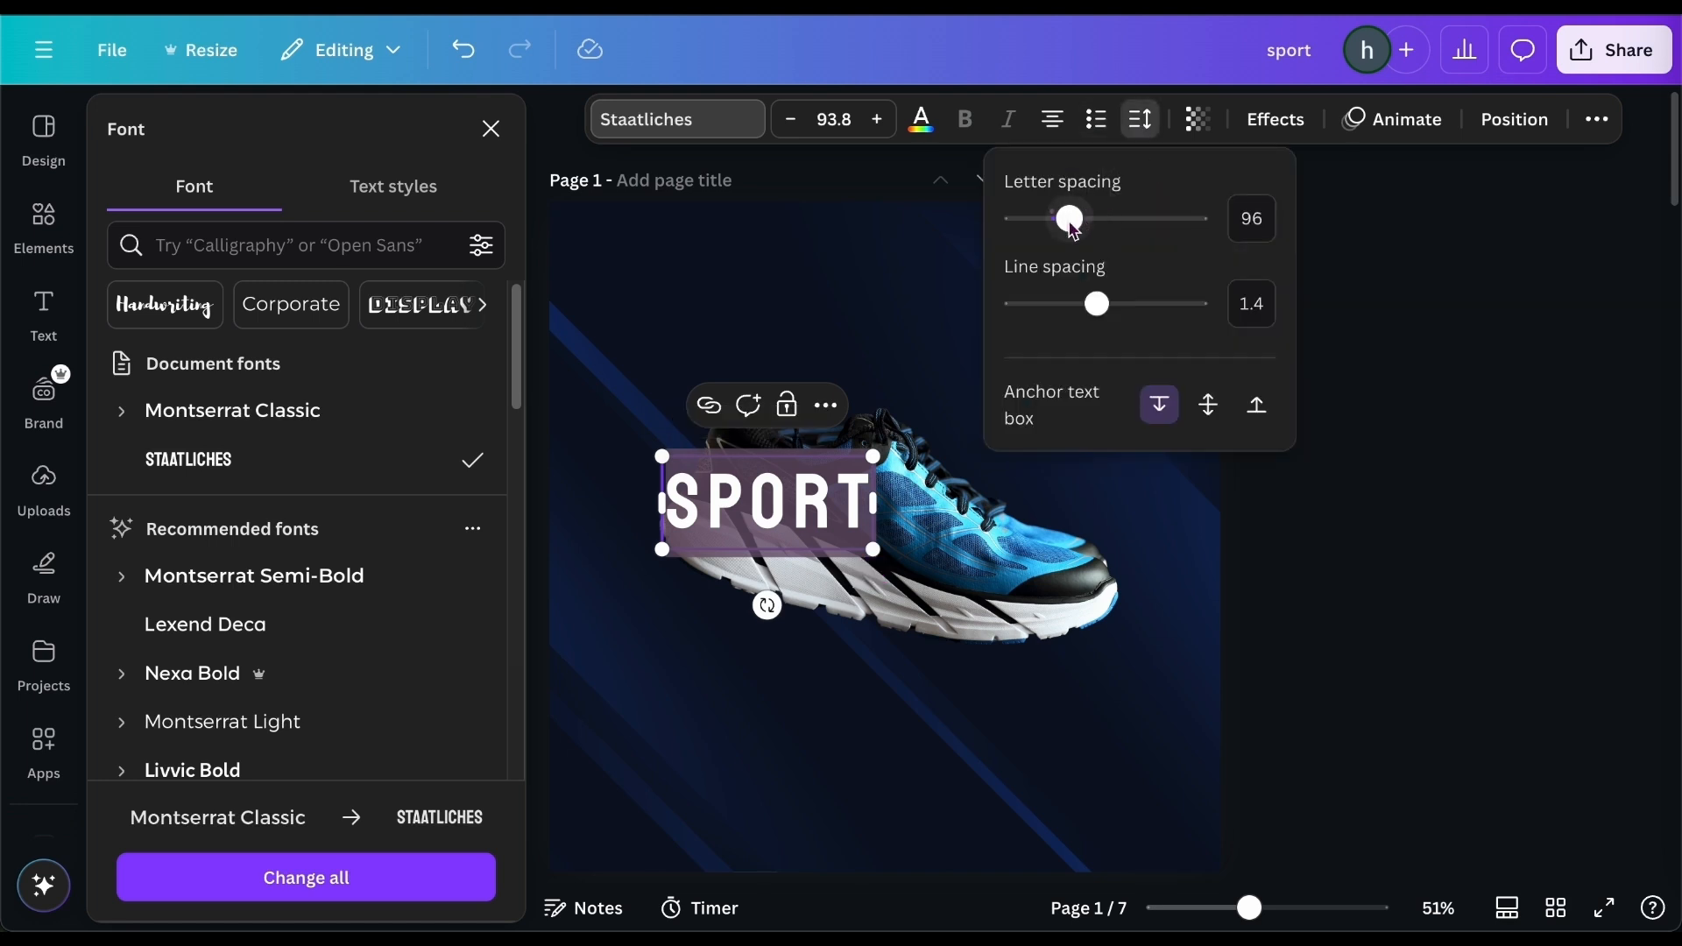
drag(1070, 219, 1051, 219)
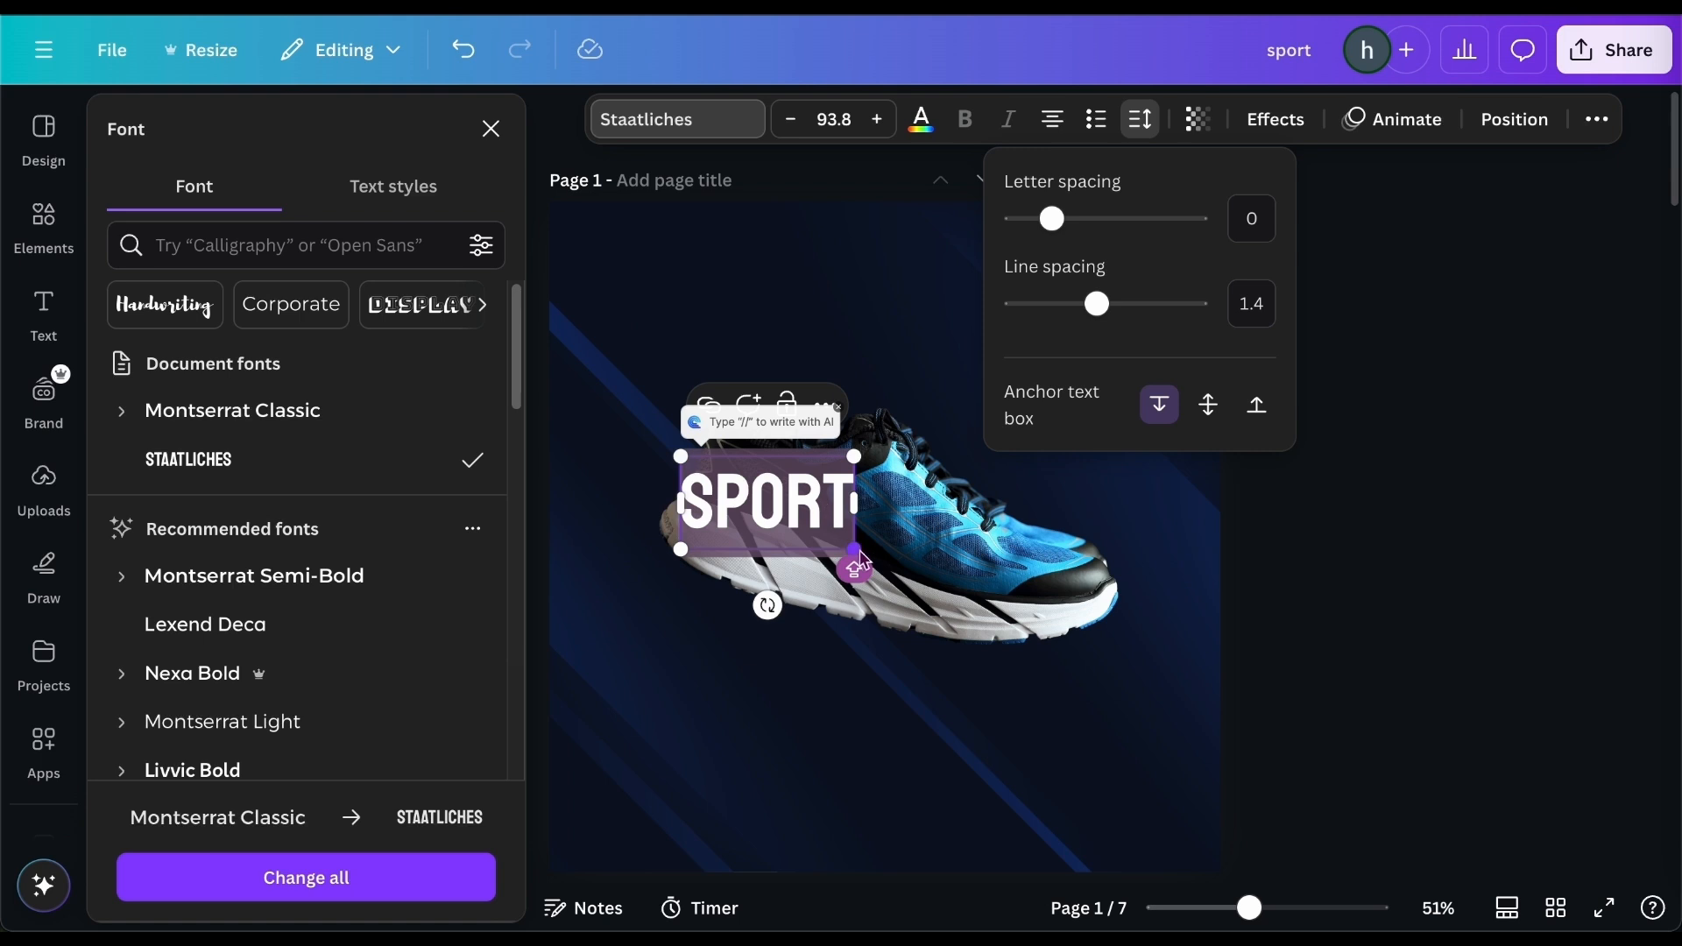
Scale the SPORT text up to size 287 so it spans most of the page width.
drag(856, 561, 1133, 743)
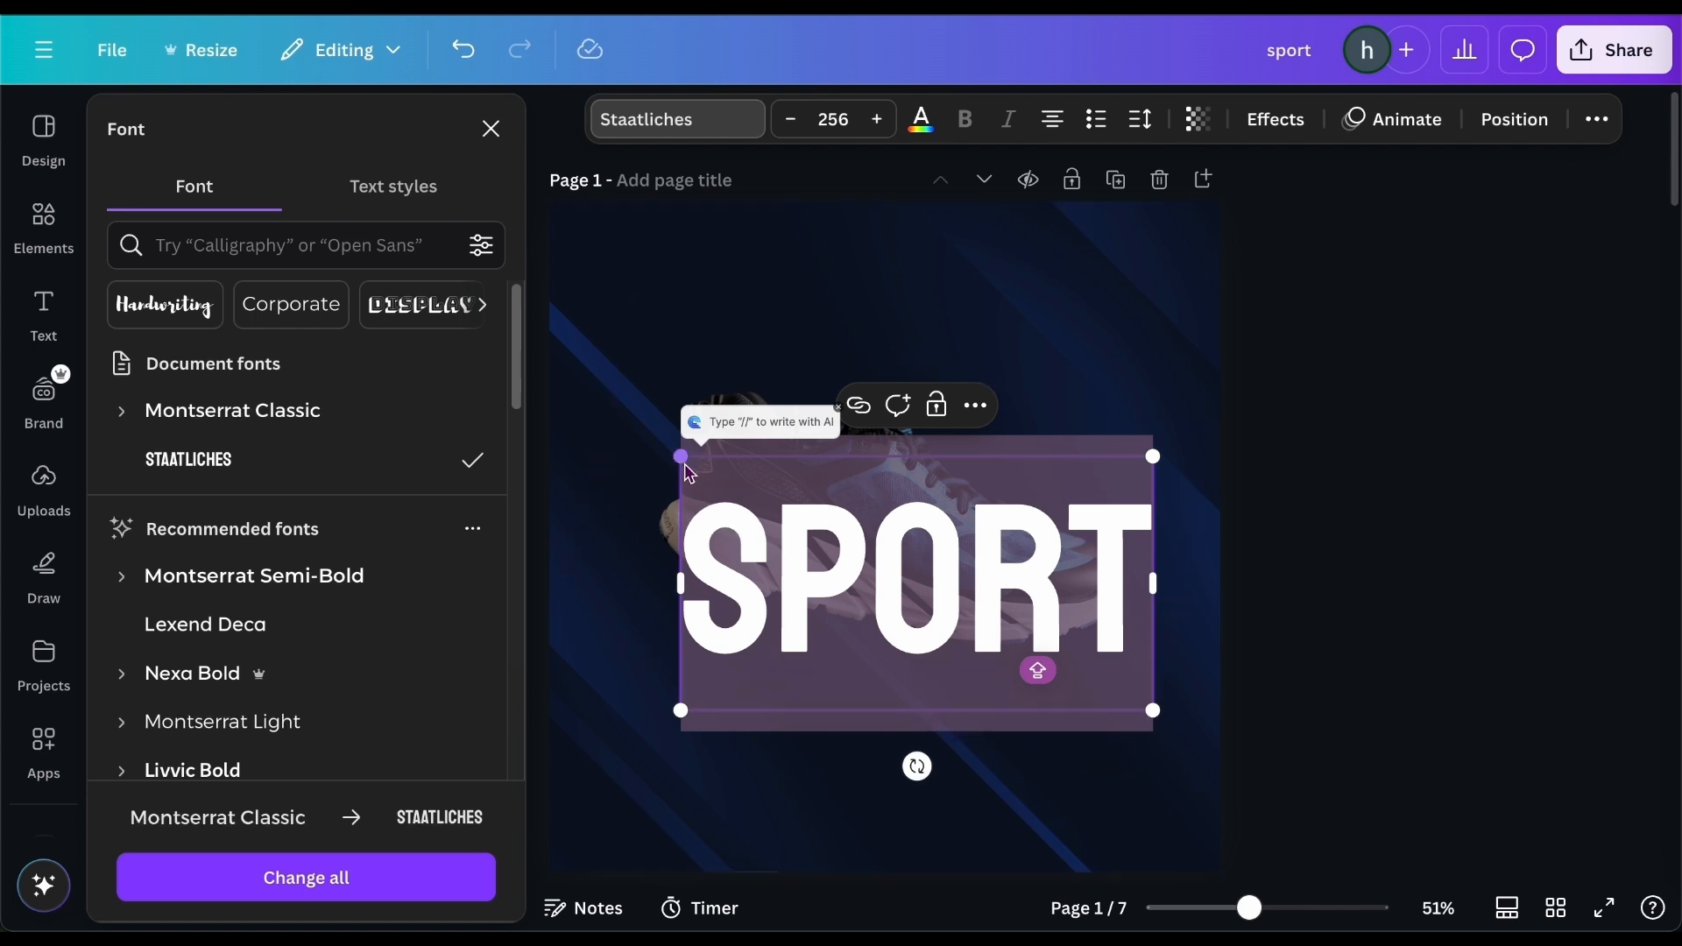
drag(683, 459, 622, 438)
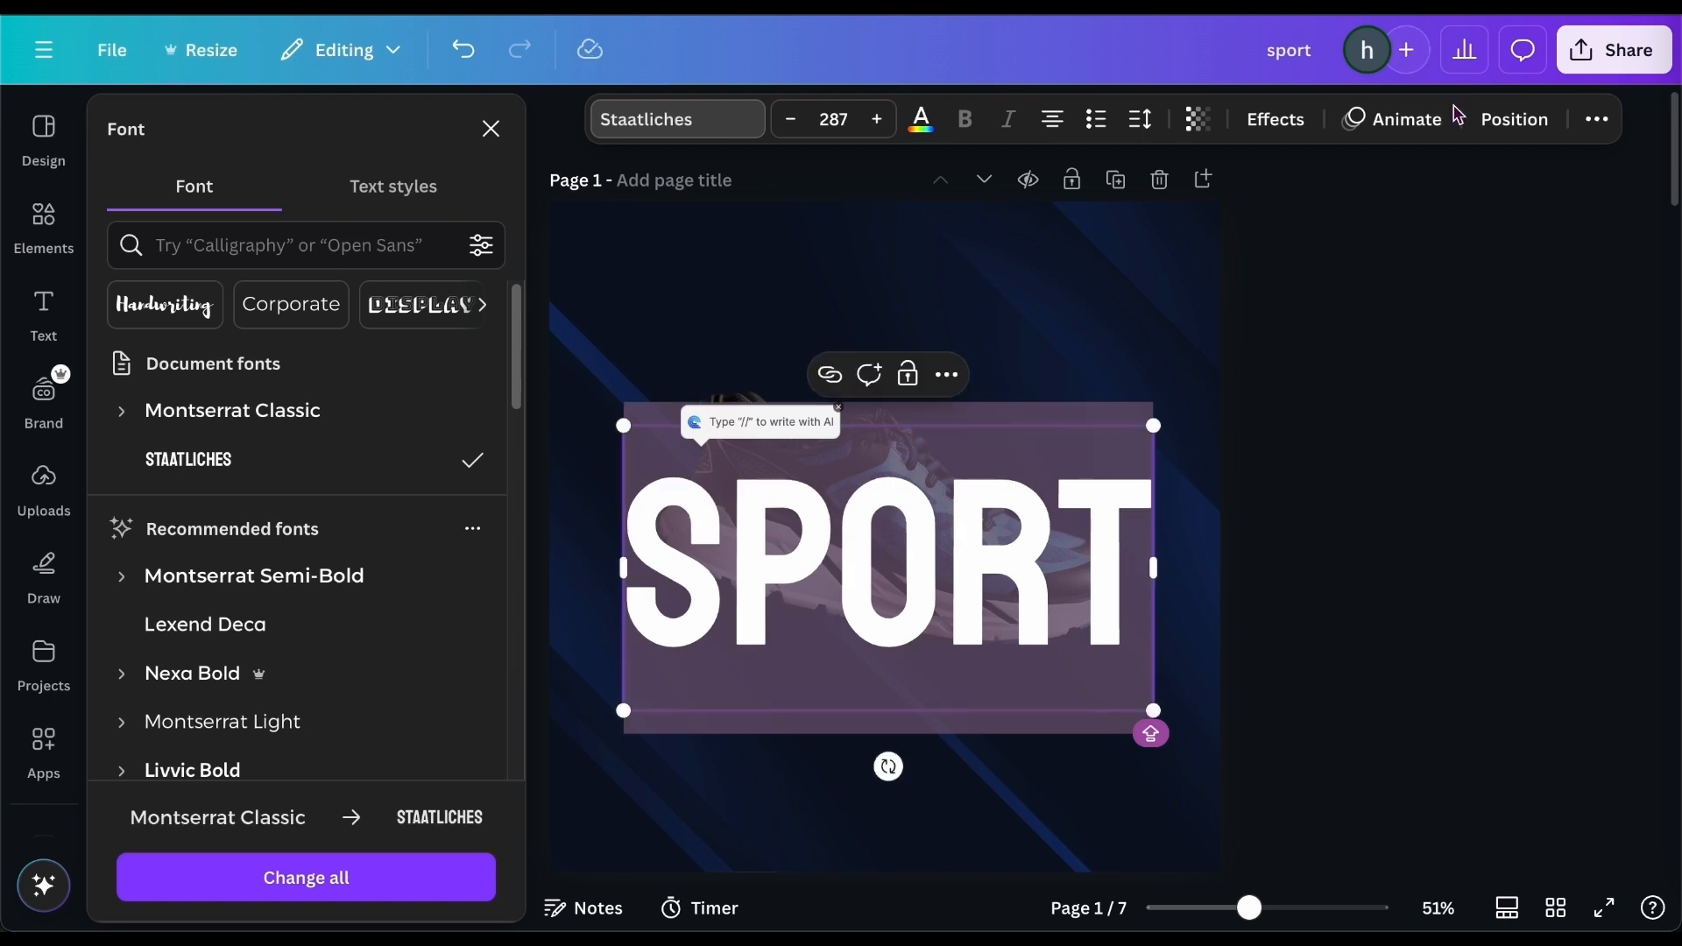
Rotate the SPORT text to -90° so it reads vertically upward.
click(1515, 119)
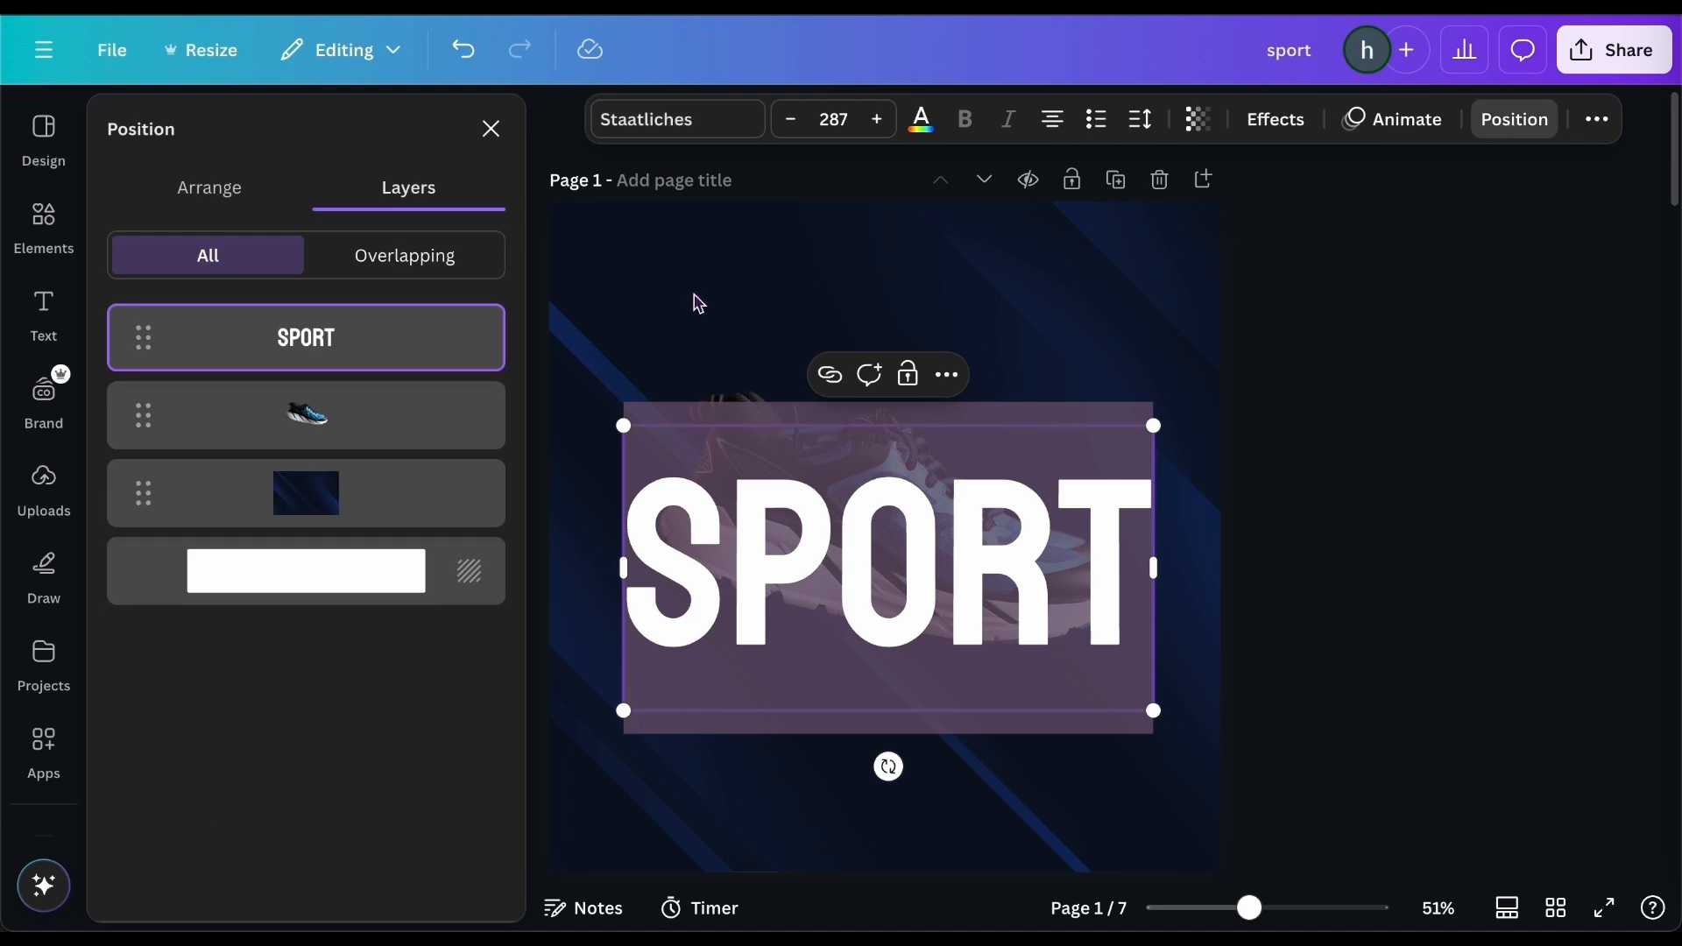
click(241, 194)
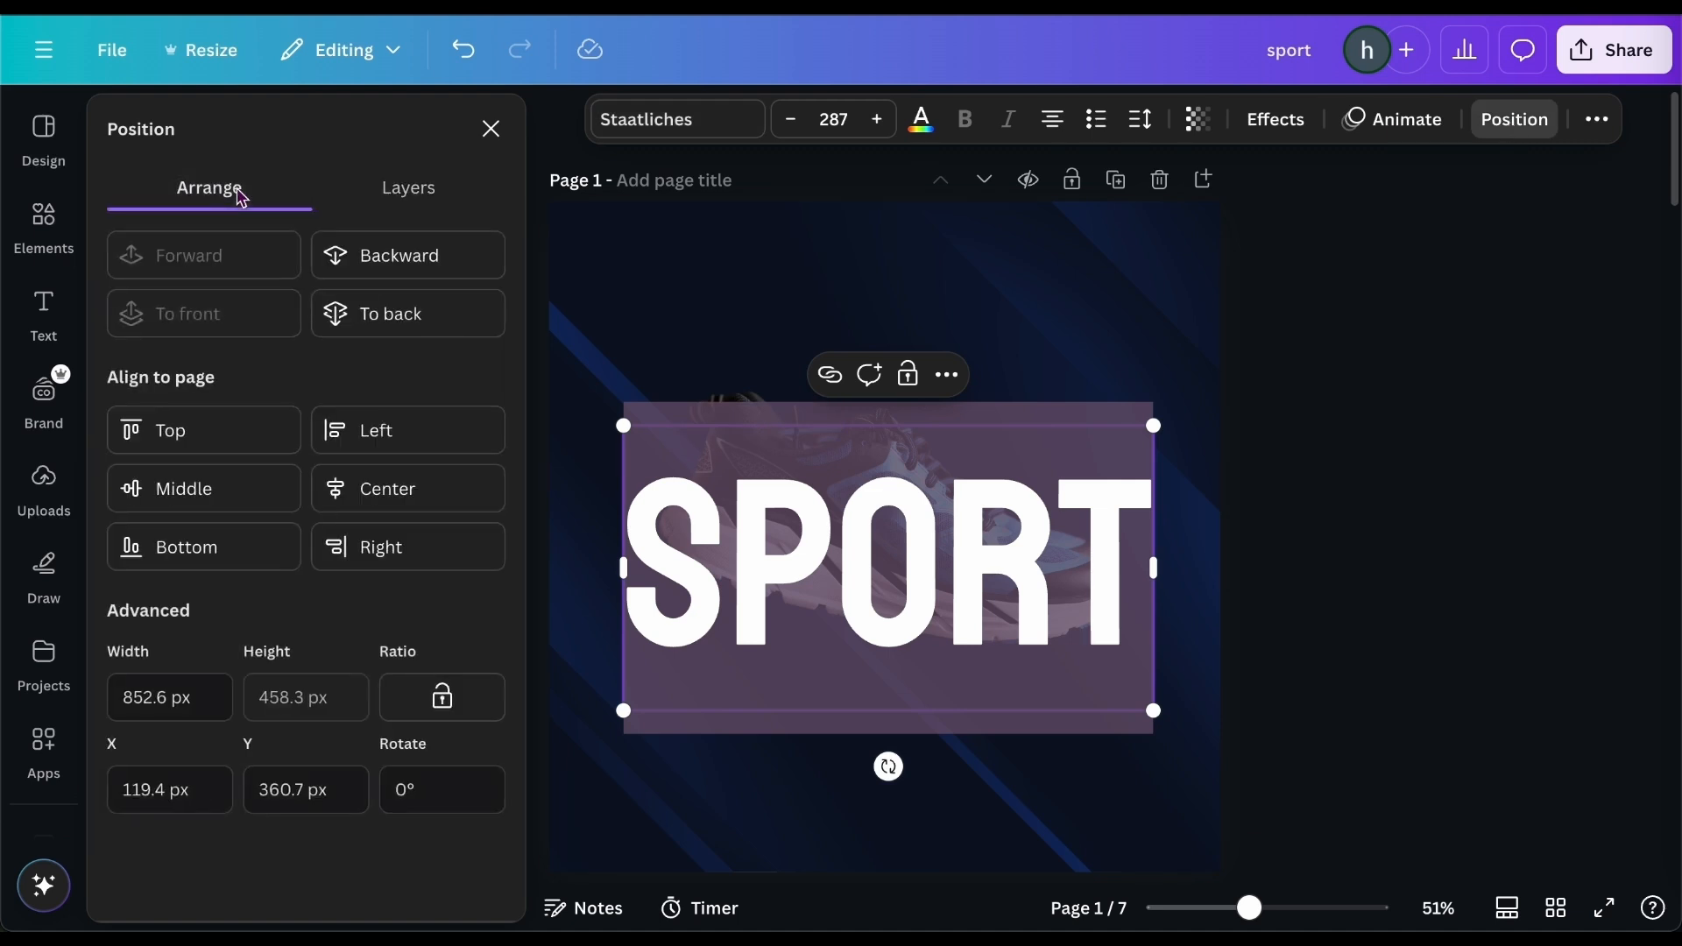
click(399, 793)
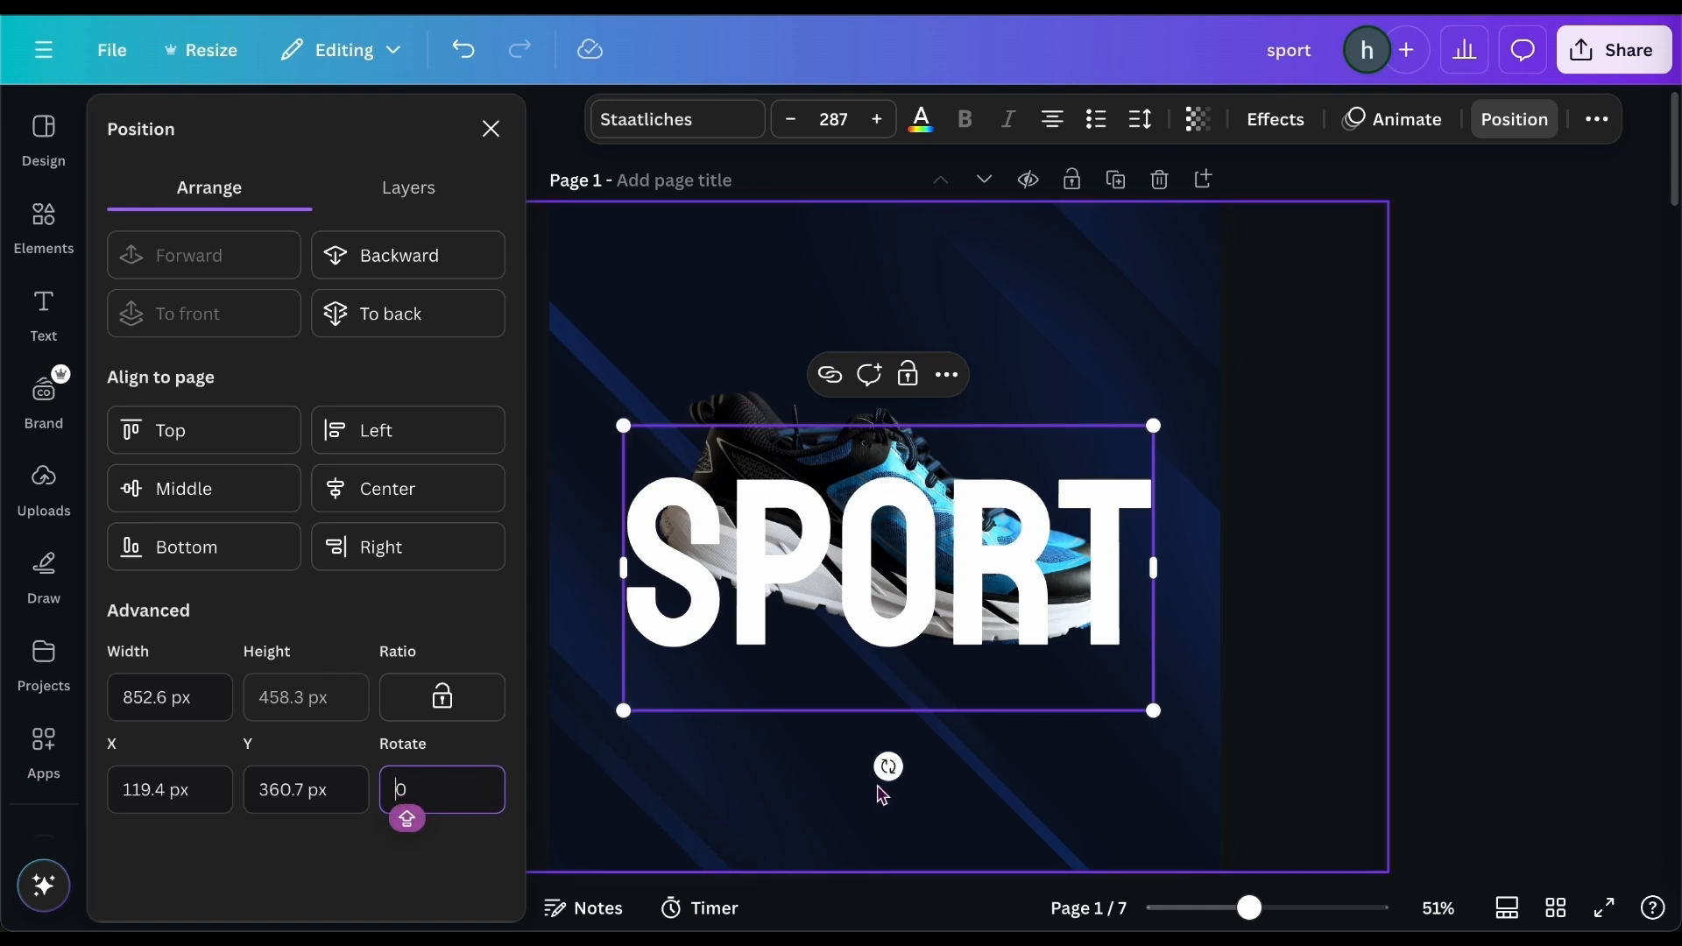
drag(889, 768, 1086, 585)
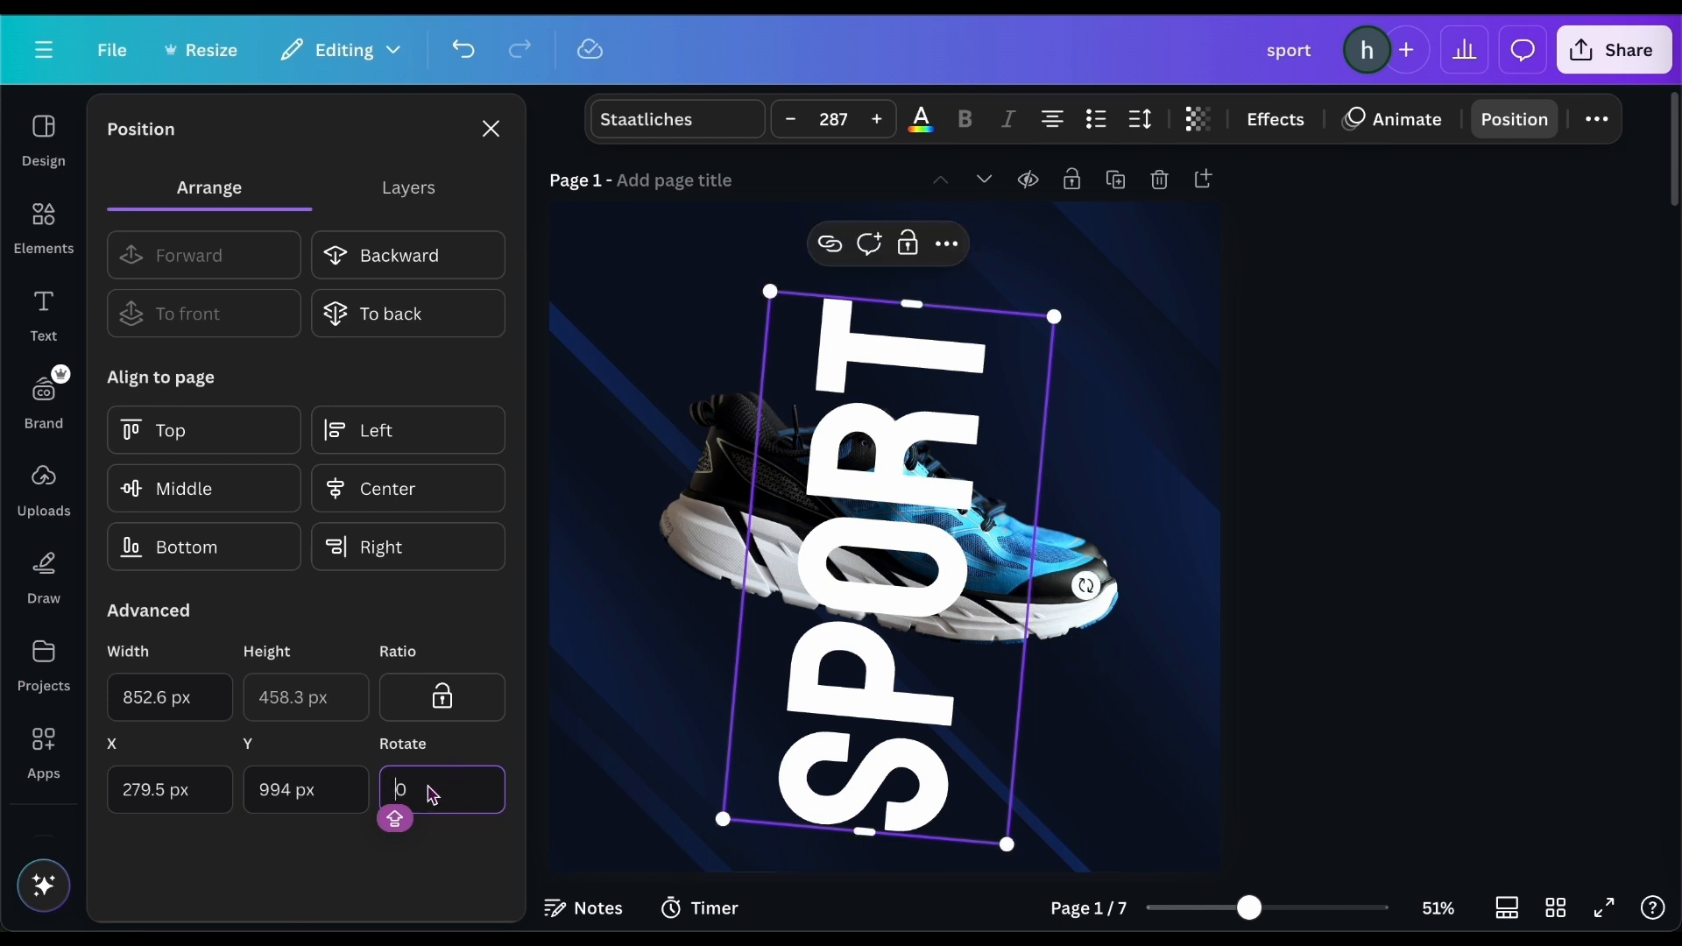
key(BackSpace)
text(-9)
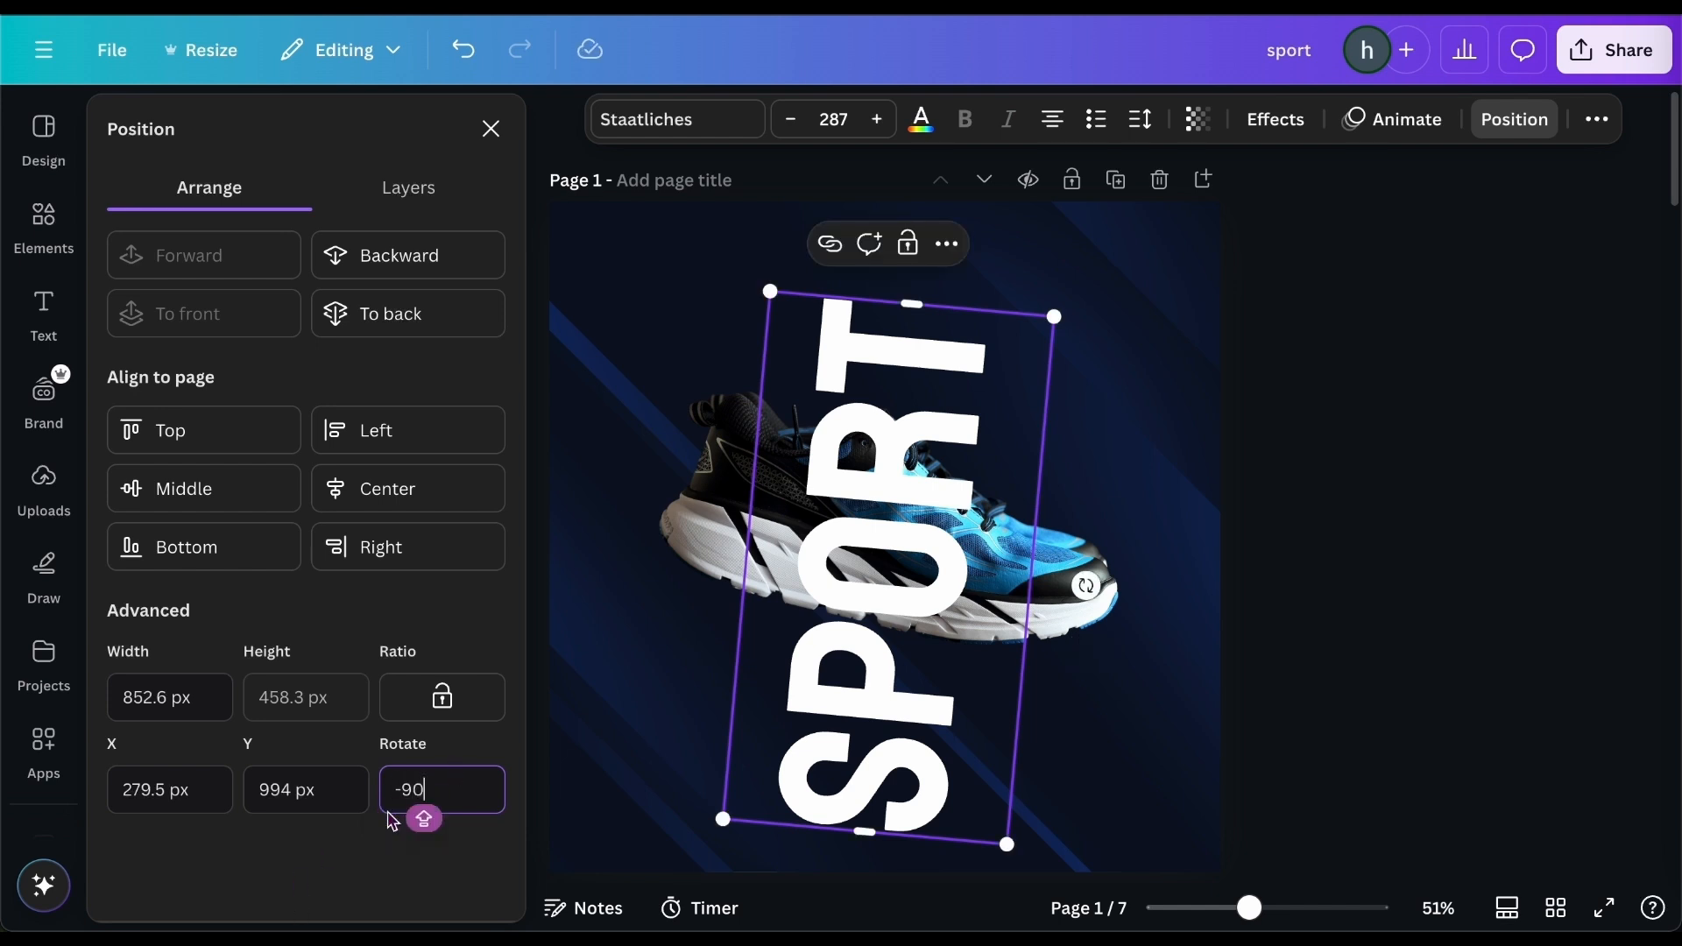
key(Return)
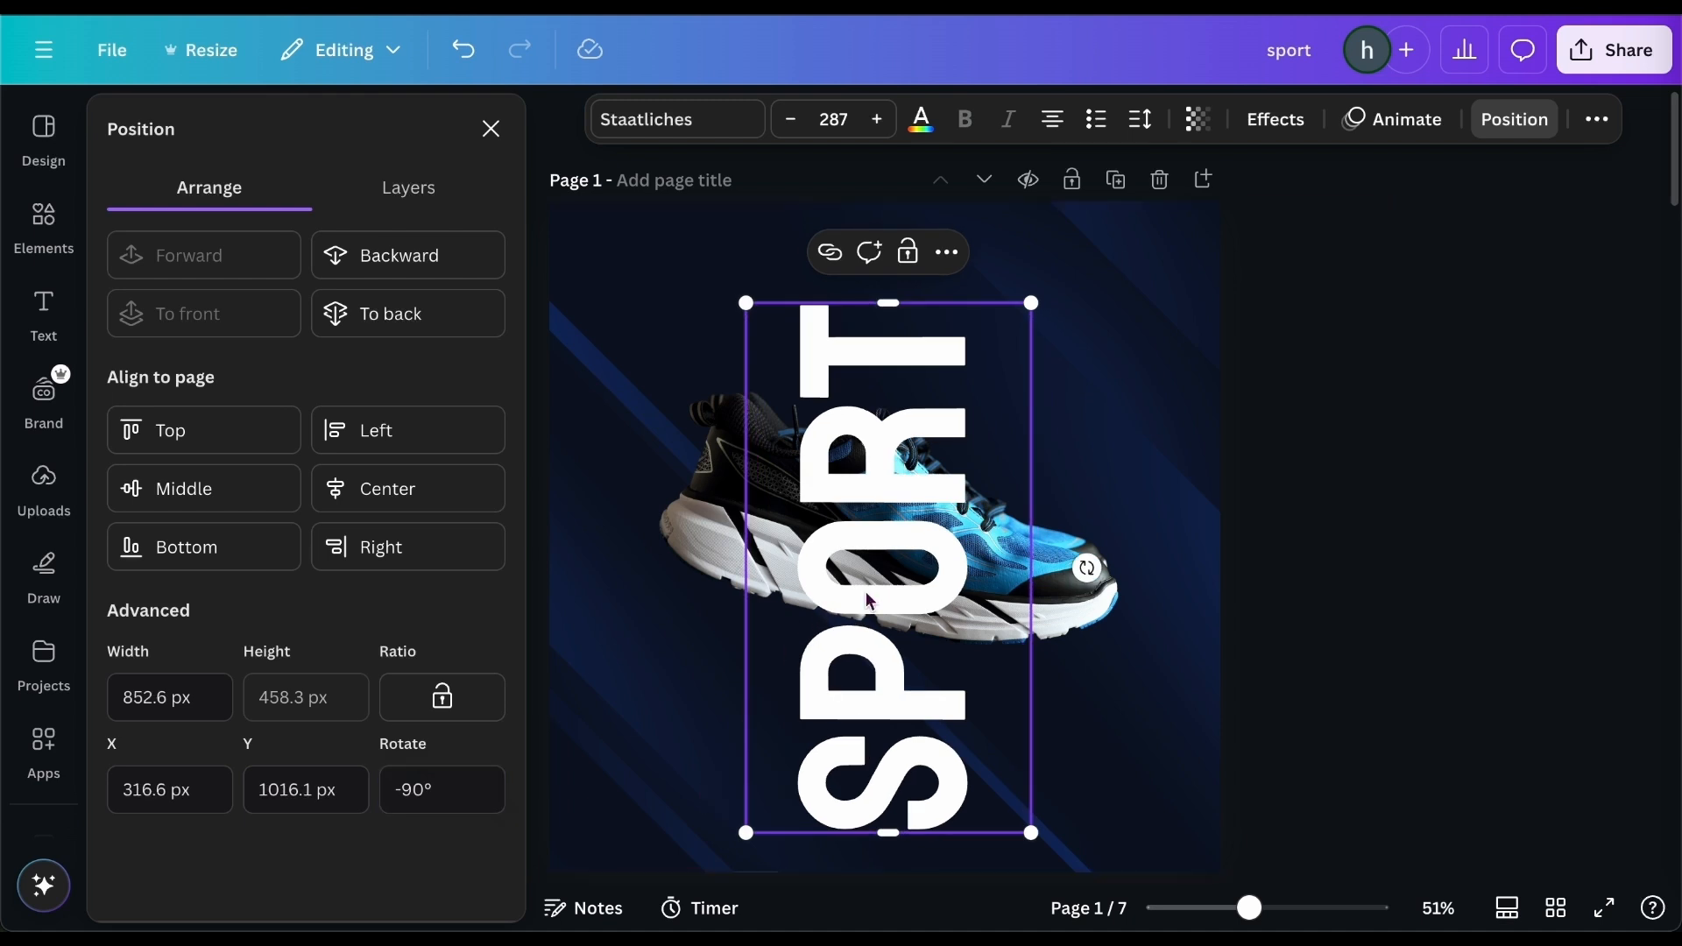
Move the vertical SPORT text left and slightly up, over the rear half of the shoe.
click(866, 600)
drag(806, 573, 1235, 494)
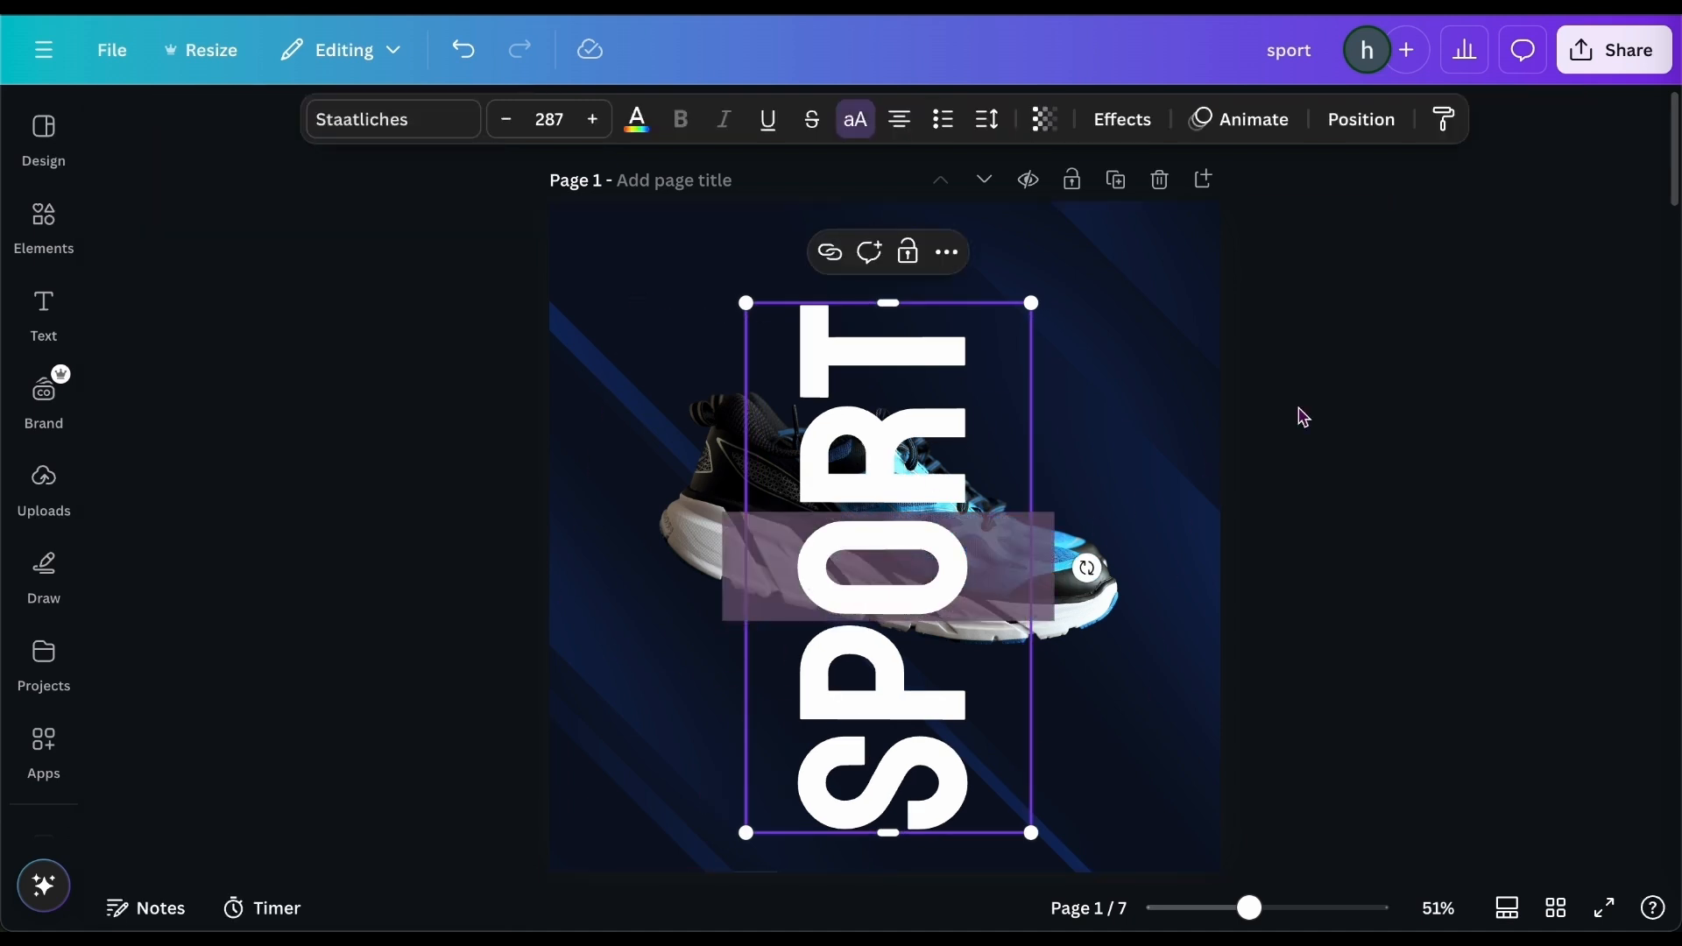
drag(969, 387, 871, 353)
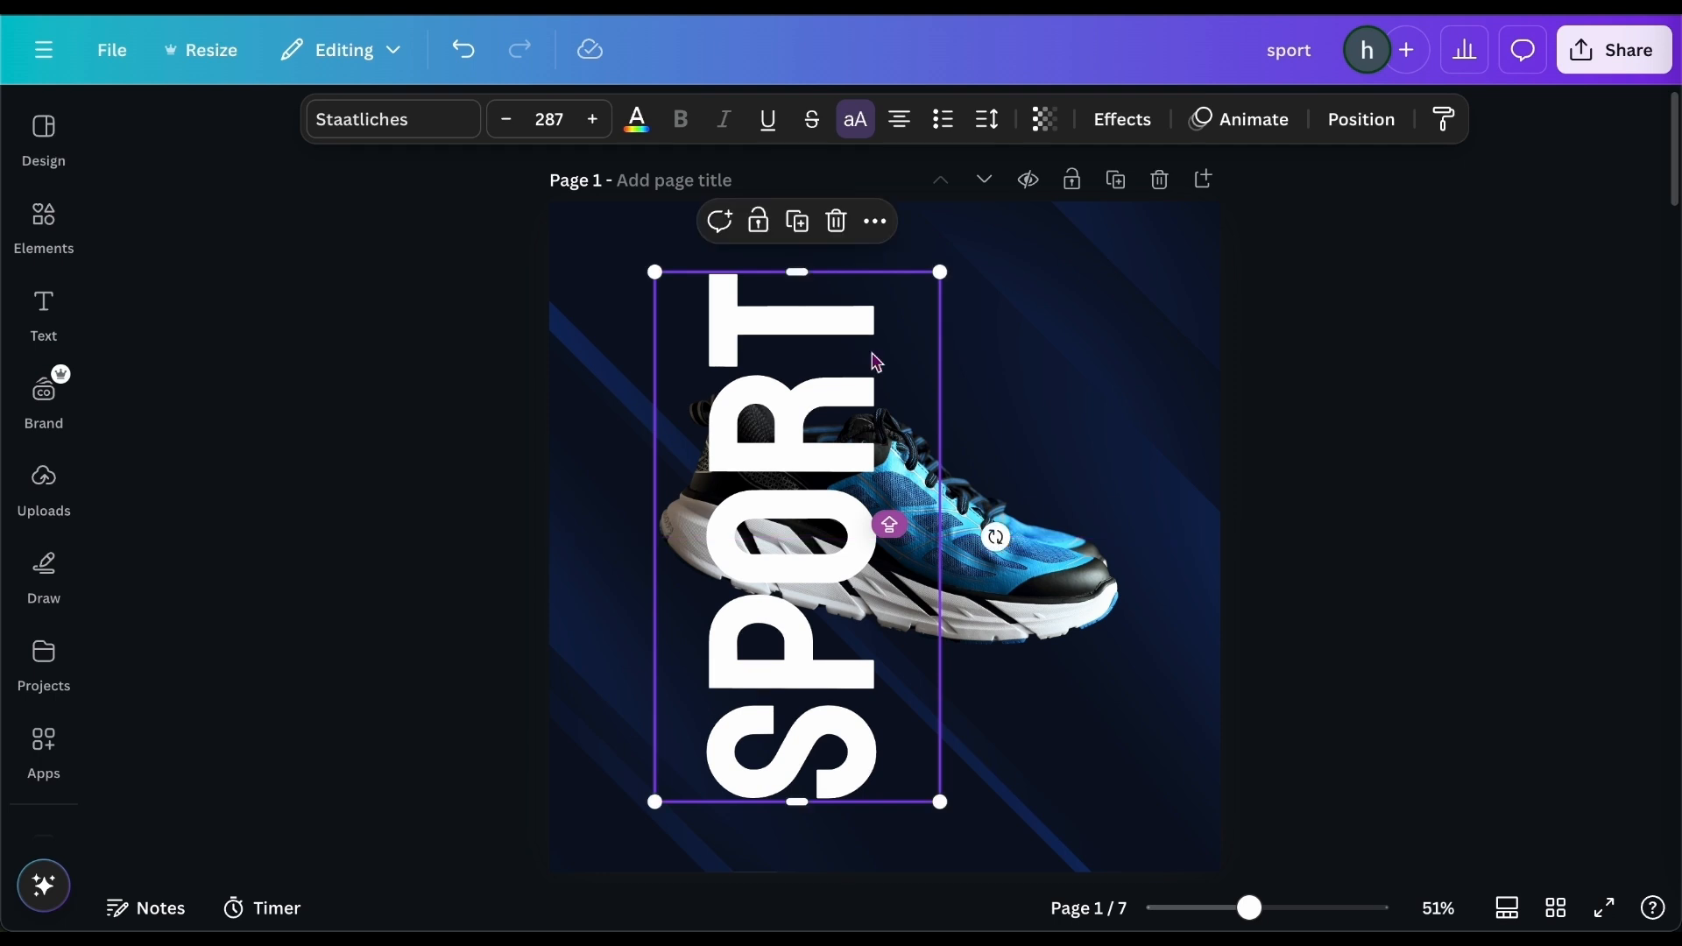
Duplicate the vertical SPORT text, place the copy beside it over the shoe's front half, and change its wording to SHOES.
click(797, 222)
drag(789, 433, 969, 435)
double_click(969, 436)
key(BackSpace)
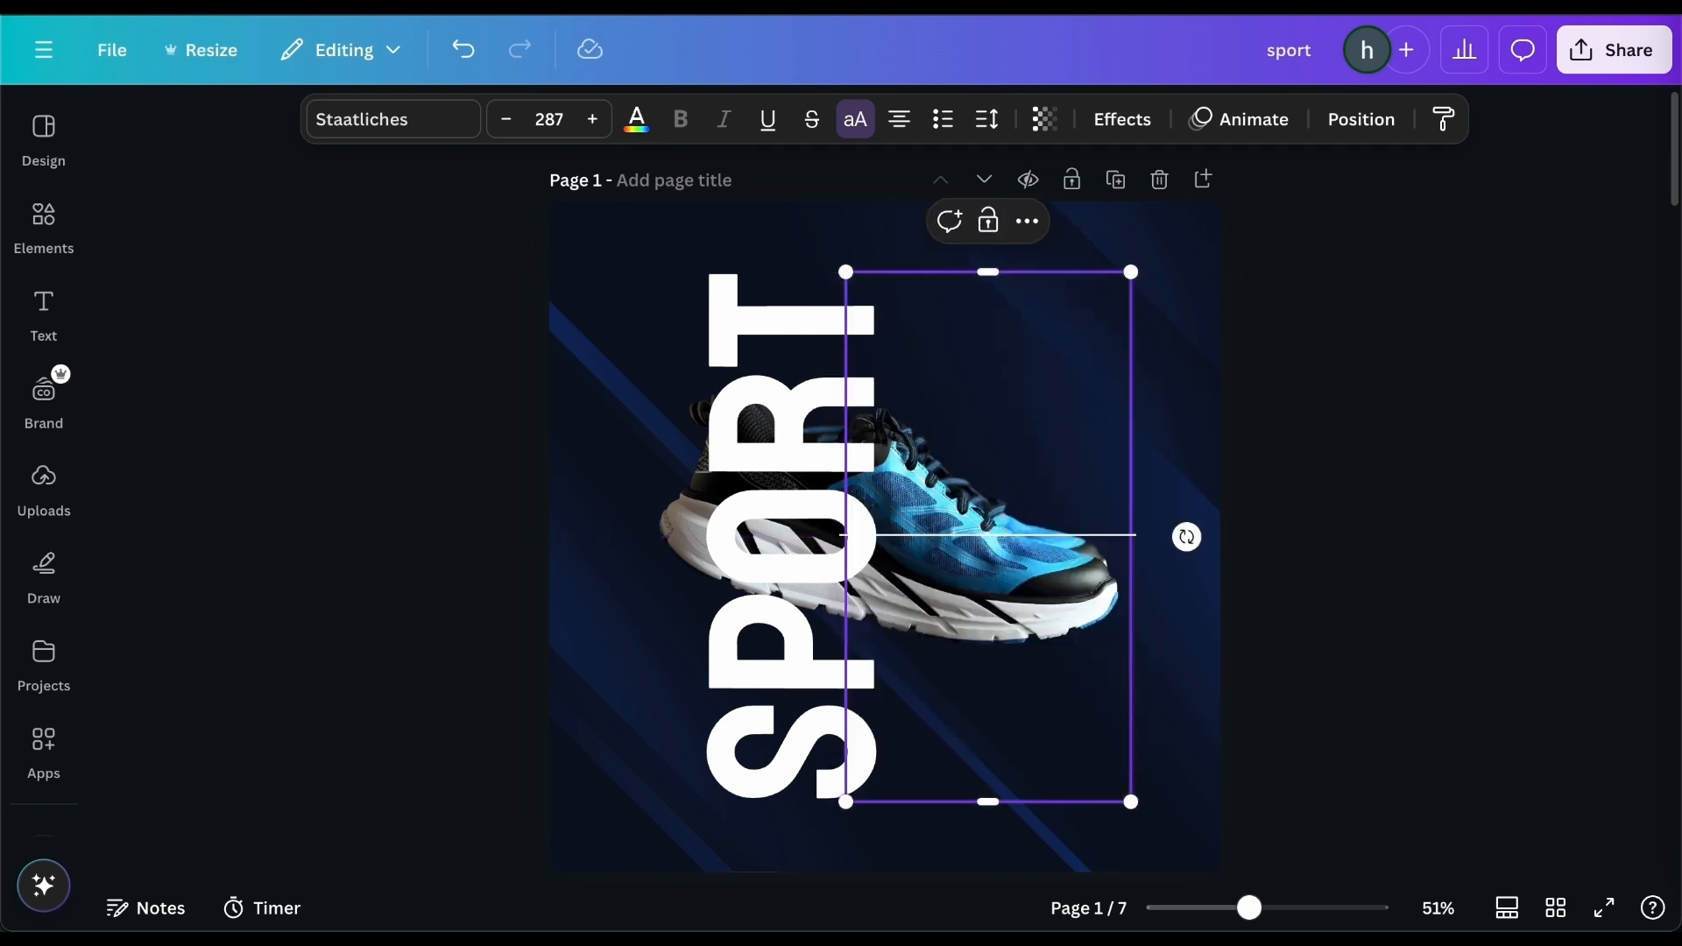
text(SHO)
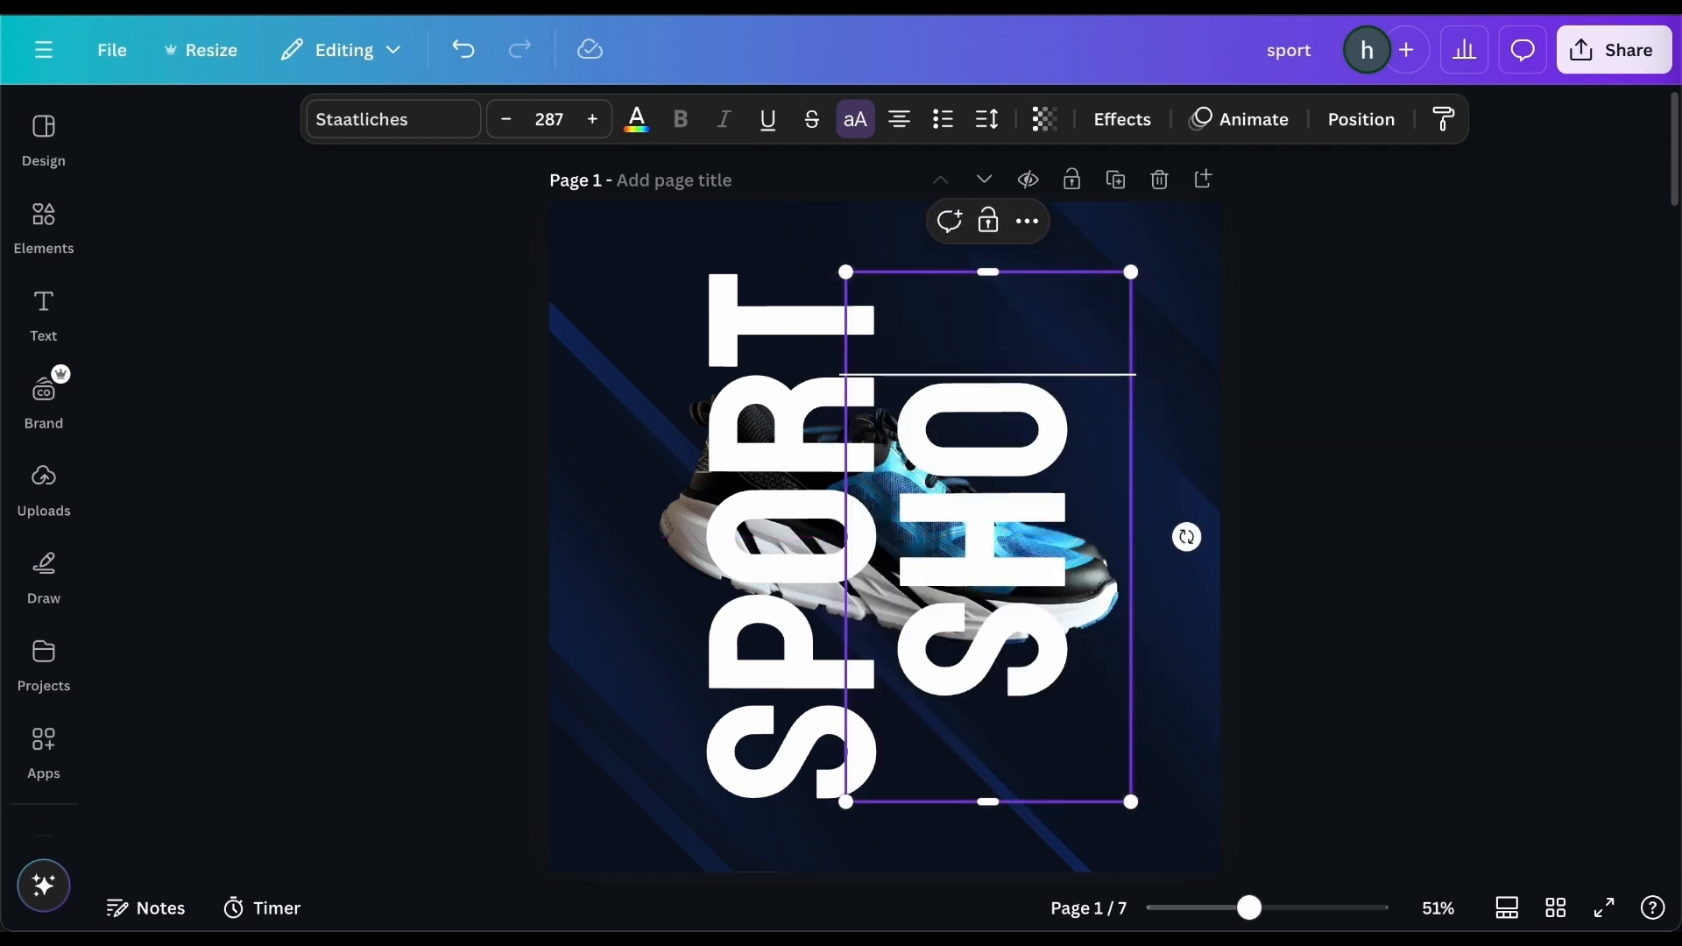
text(ES)
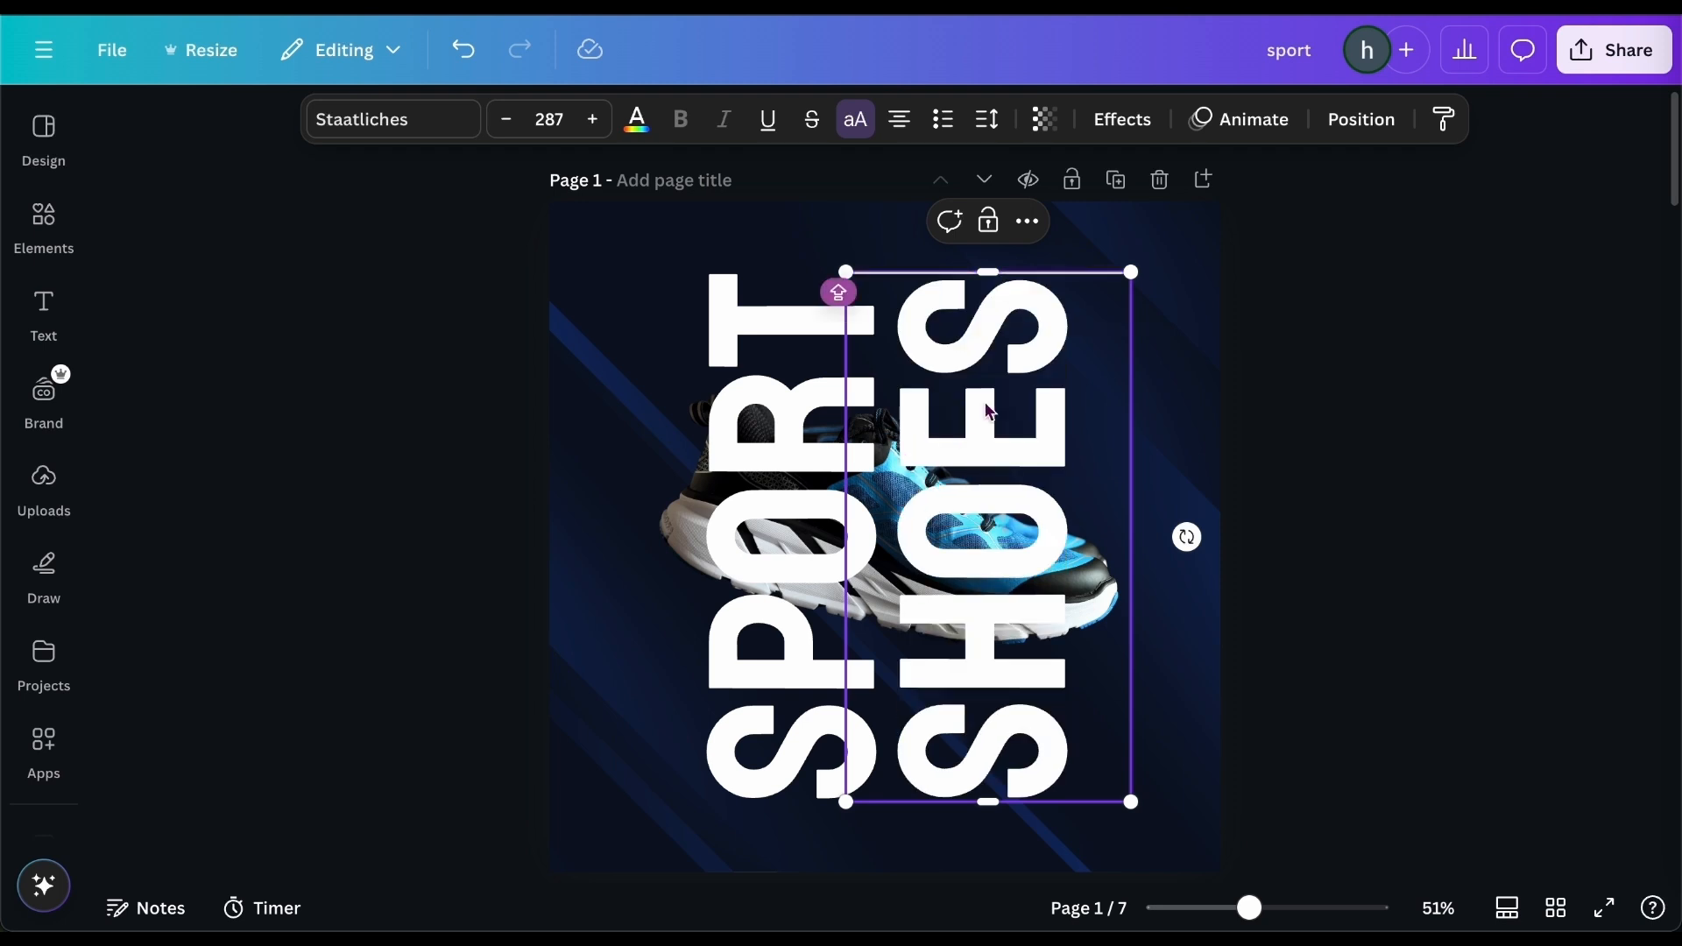
double_click(987, 412)
click(1475, 330)
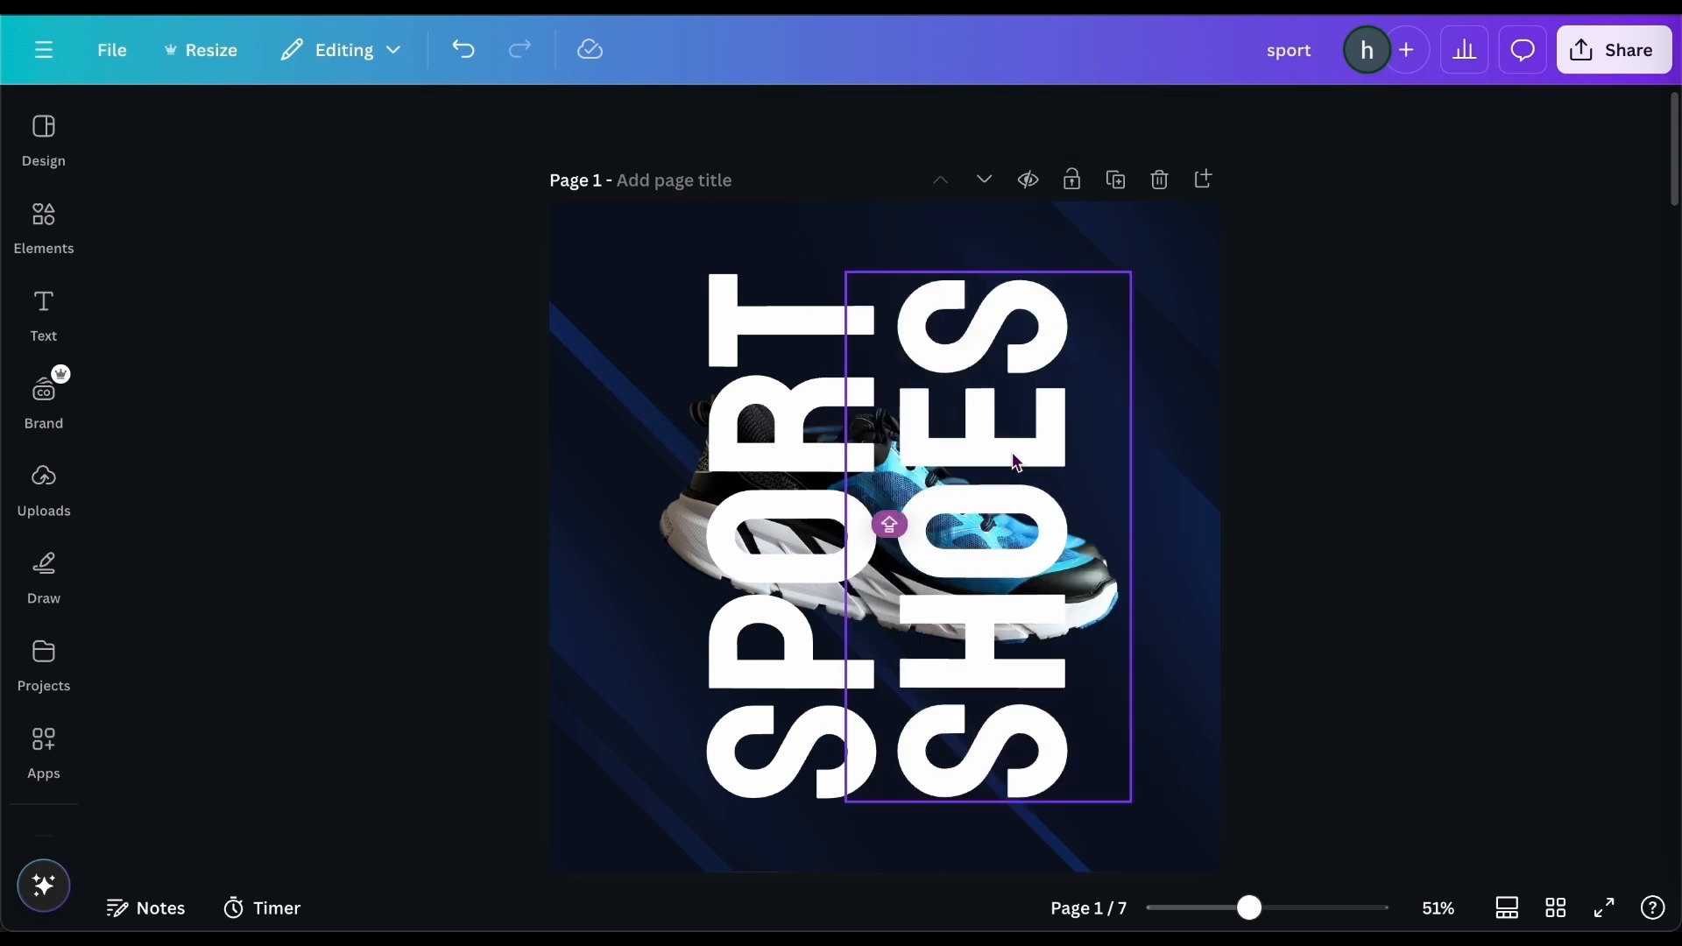
Increase the SHOES text size to 288 and align its ends with those of the SPORT text.
drag(1012, 445, 1011, 463)
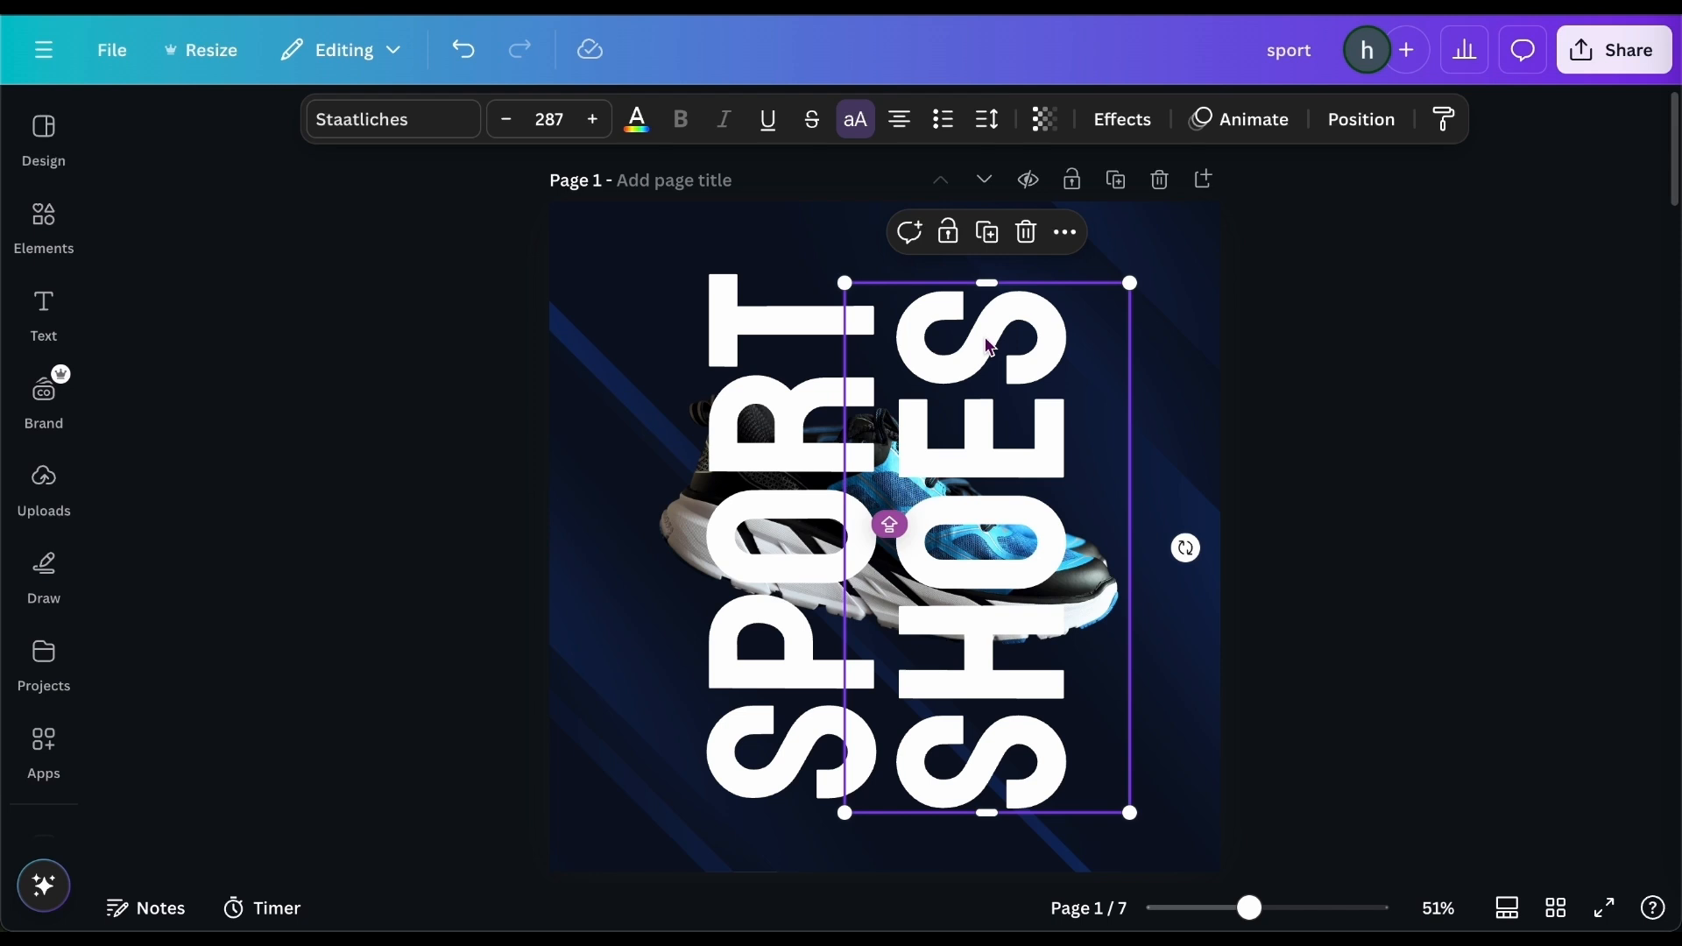
click(593, 120)
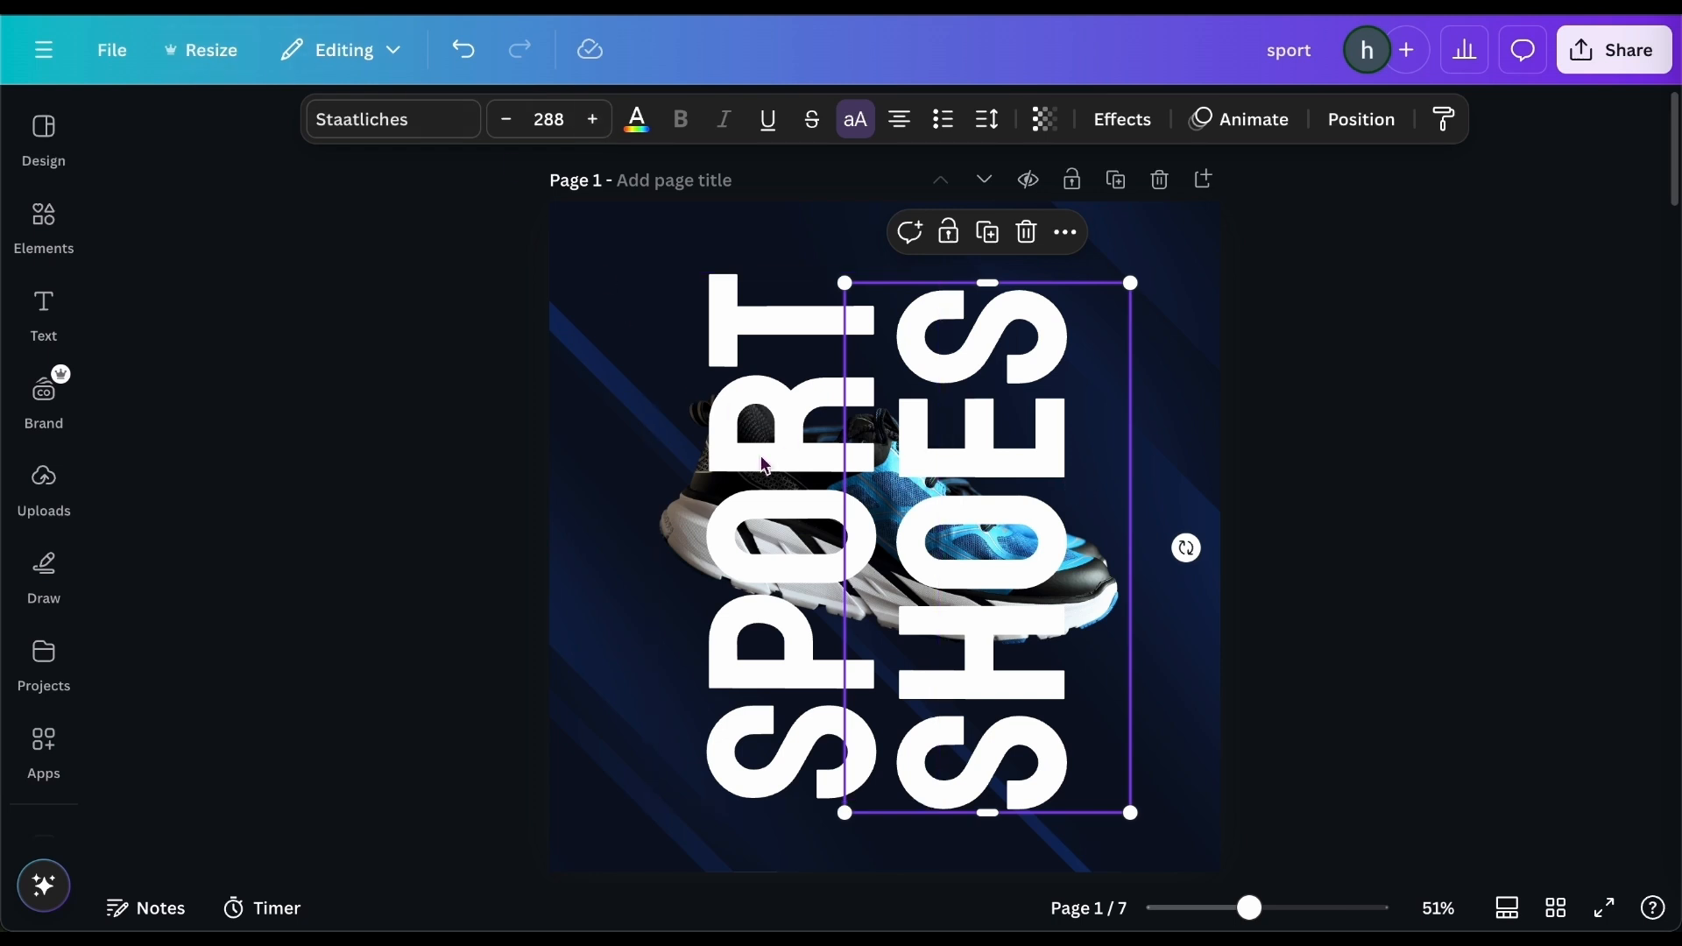
click(711, 444)
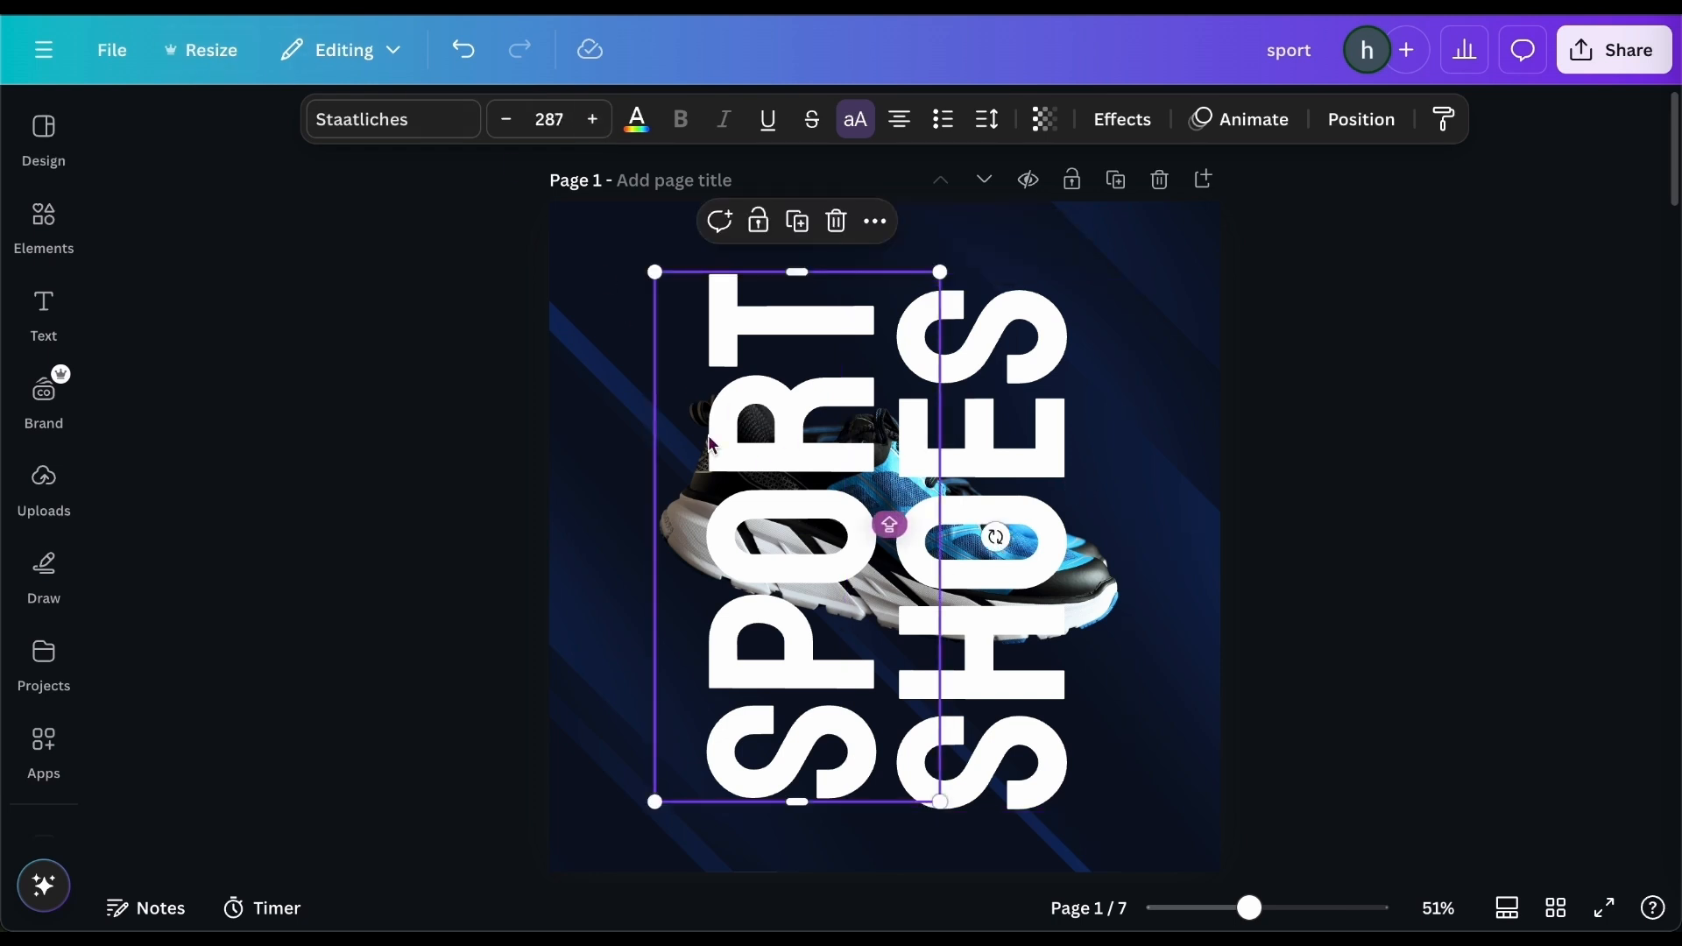
click(974, 442)
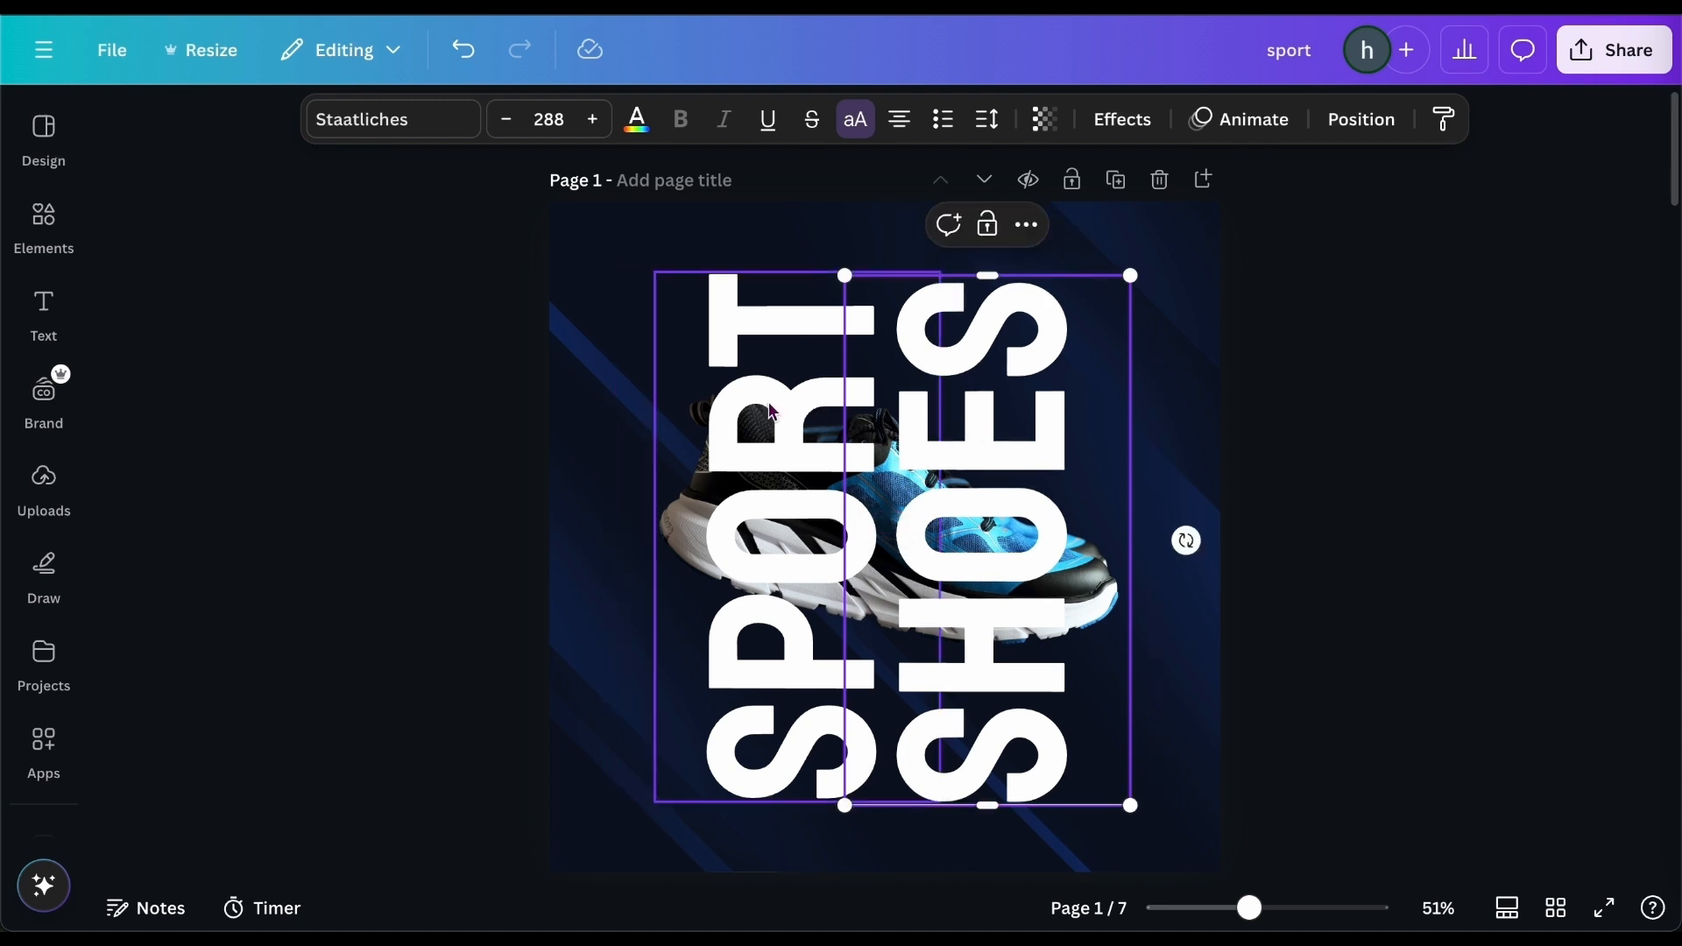
click(773, 412)
click(1060, 419)
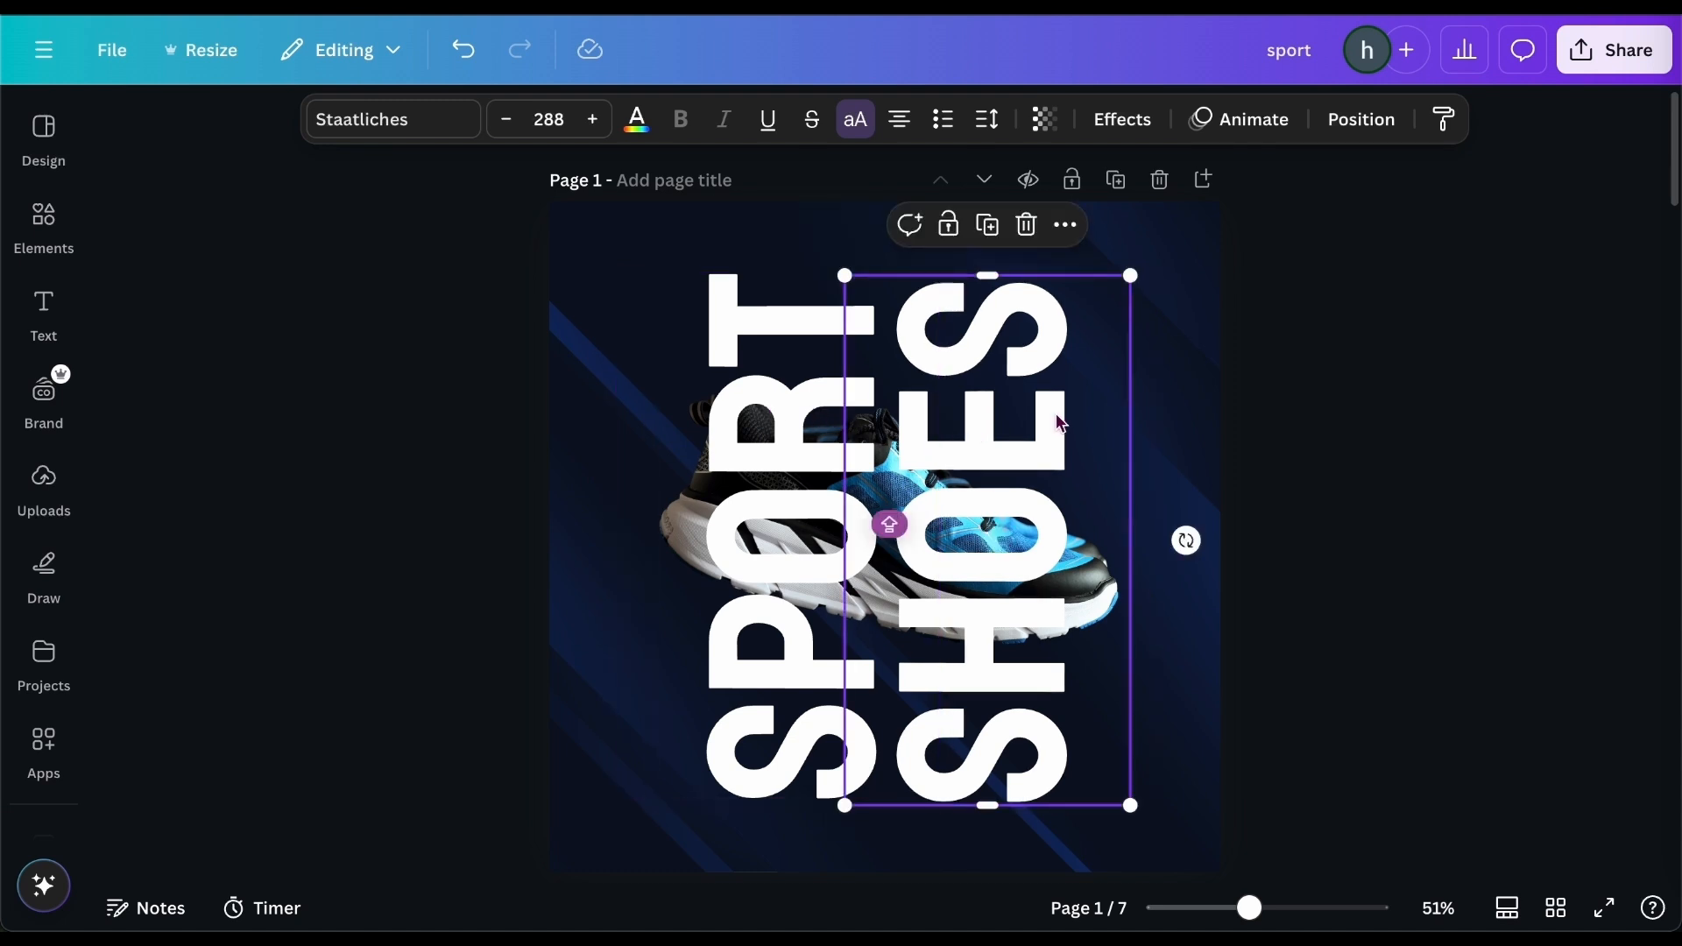
drag(1060, 419, 1059, 415)
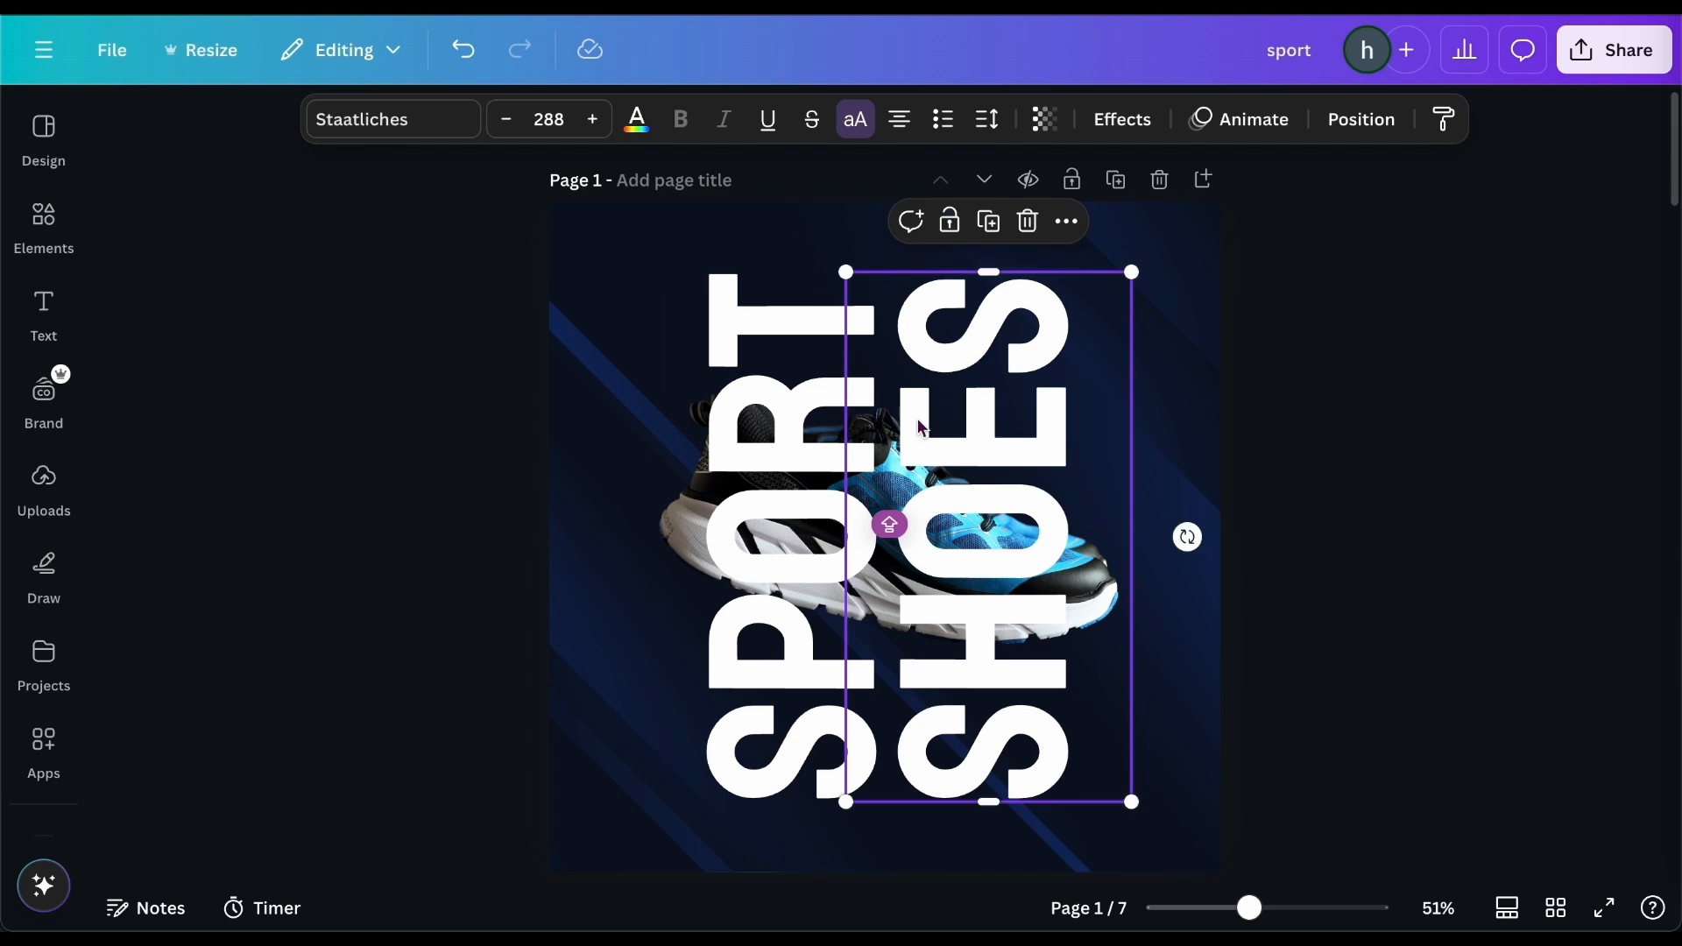
click(806, 414)
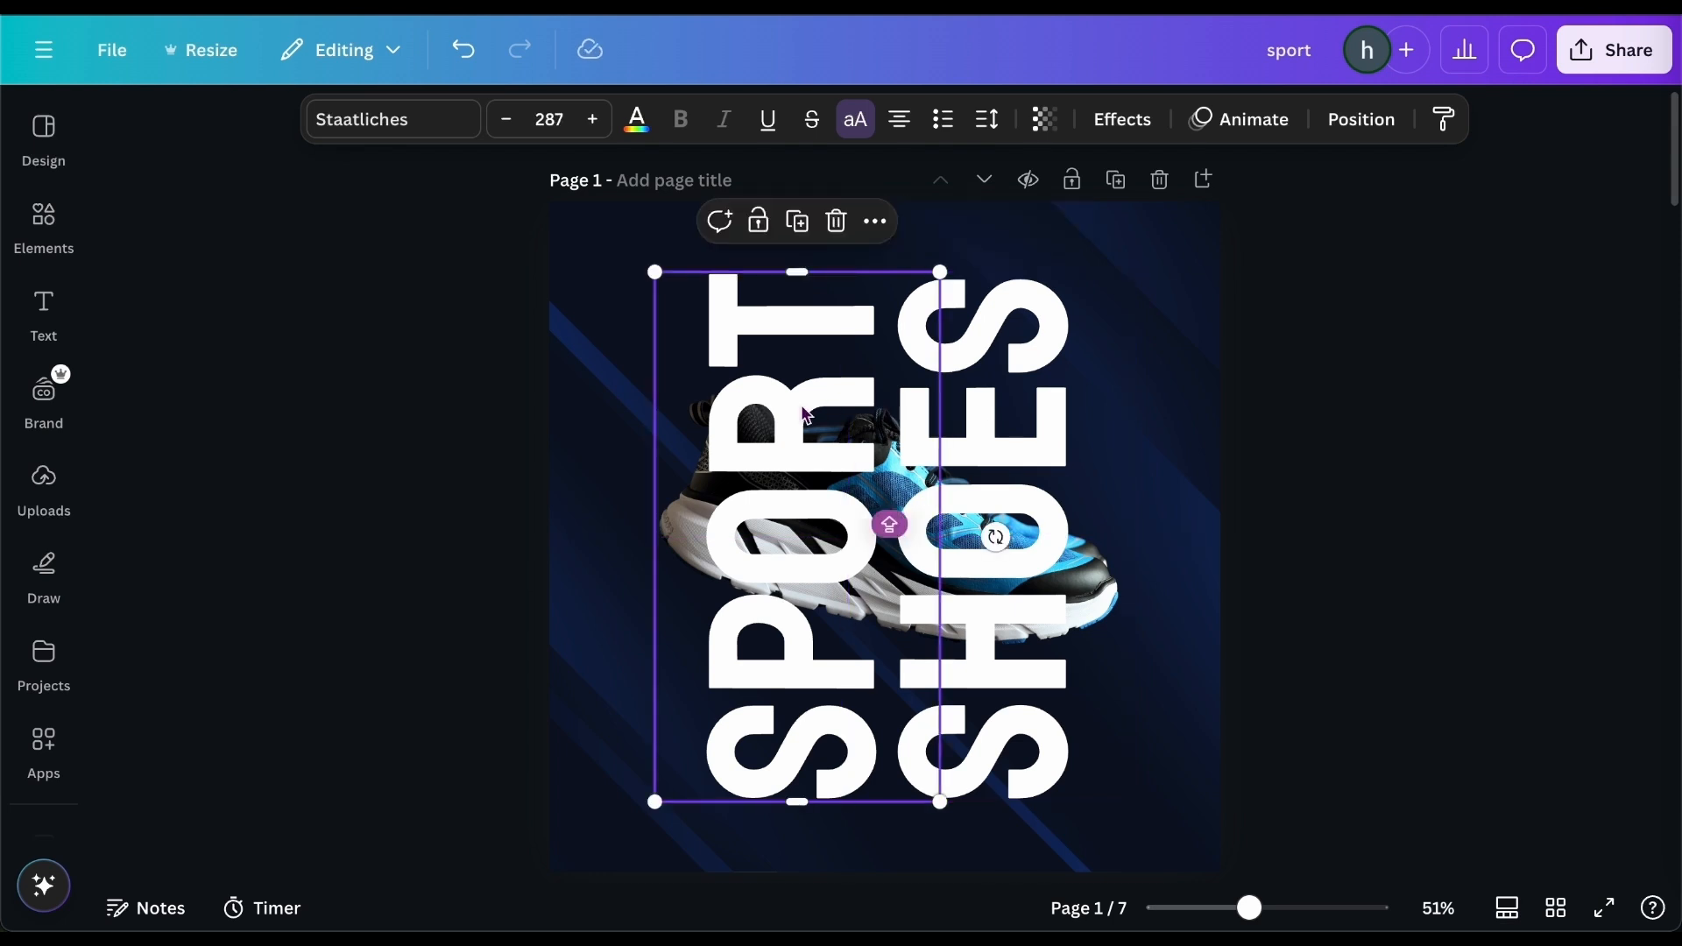
Apply the Hollow text effect to the SHOES text.
click(1130, 459)
double_click(1049, 465)
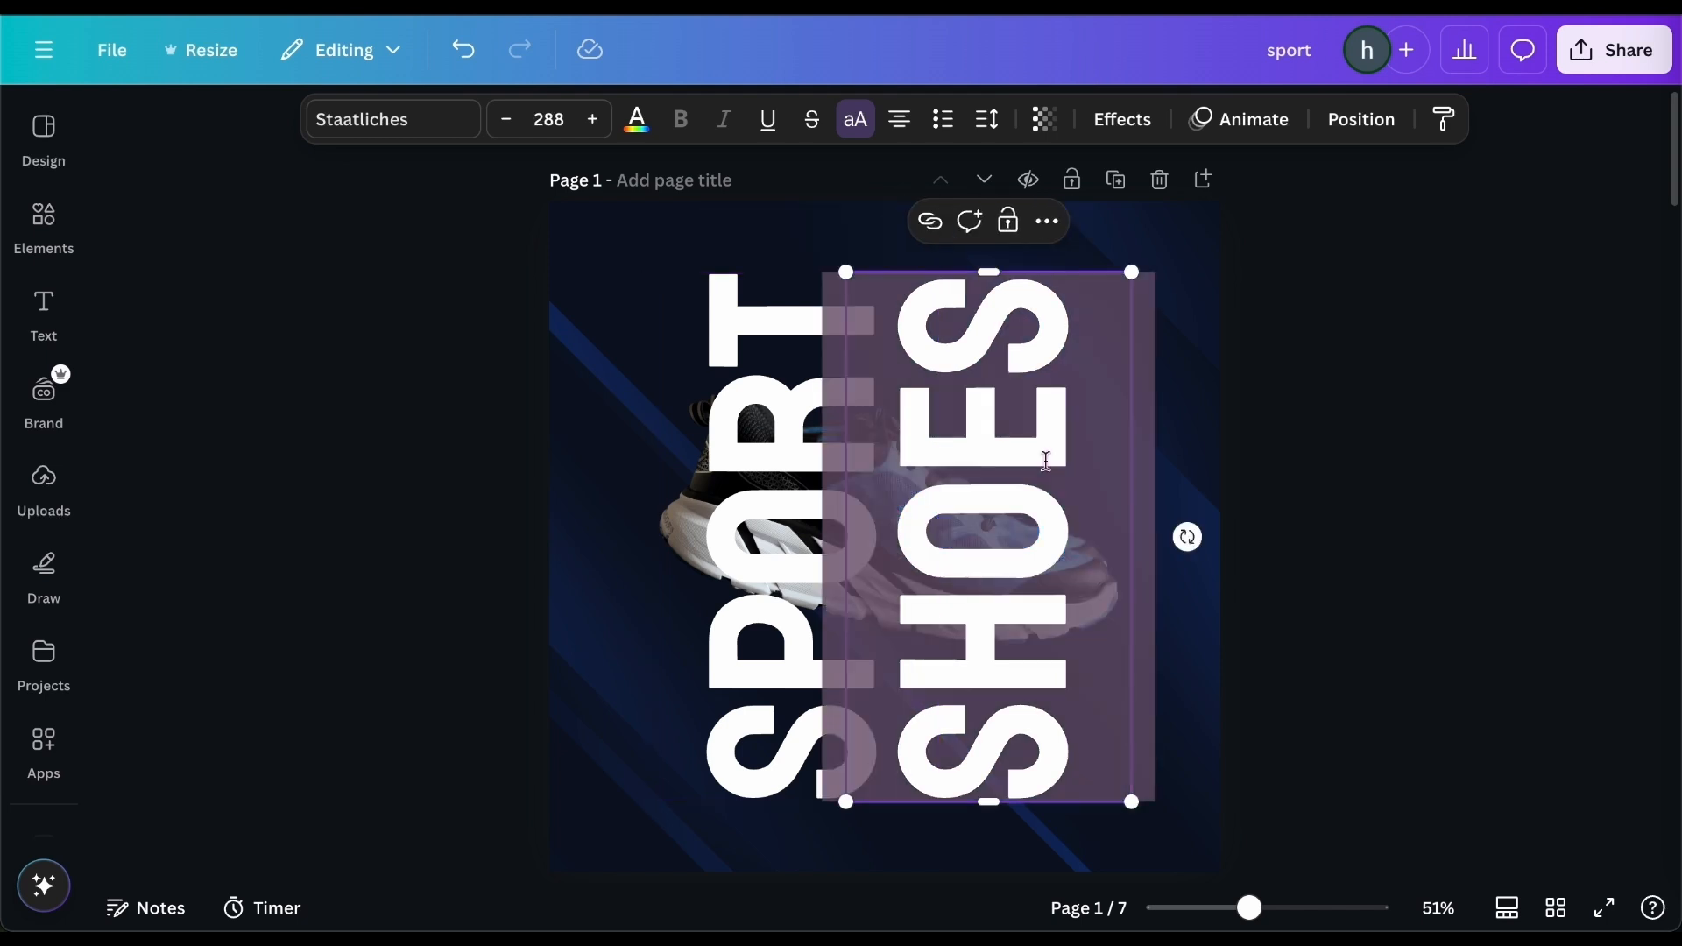
click(1107, 135)
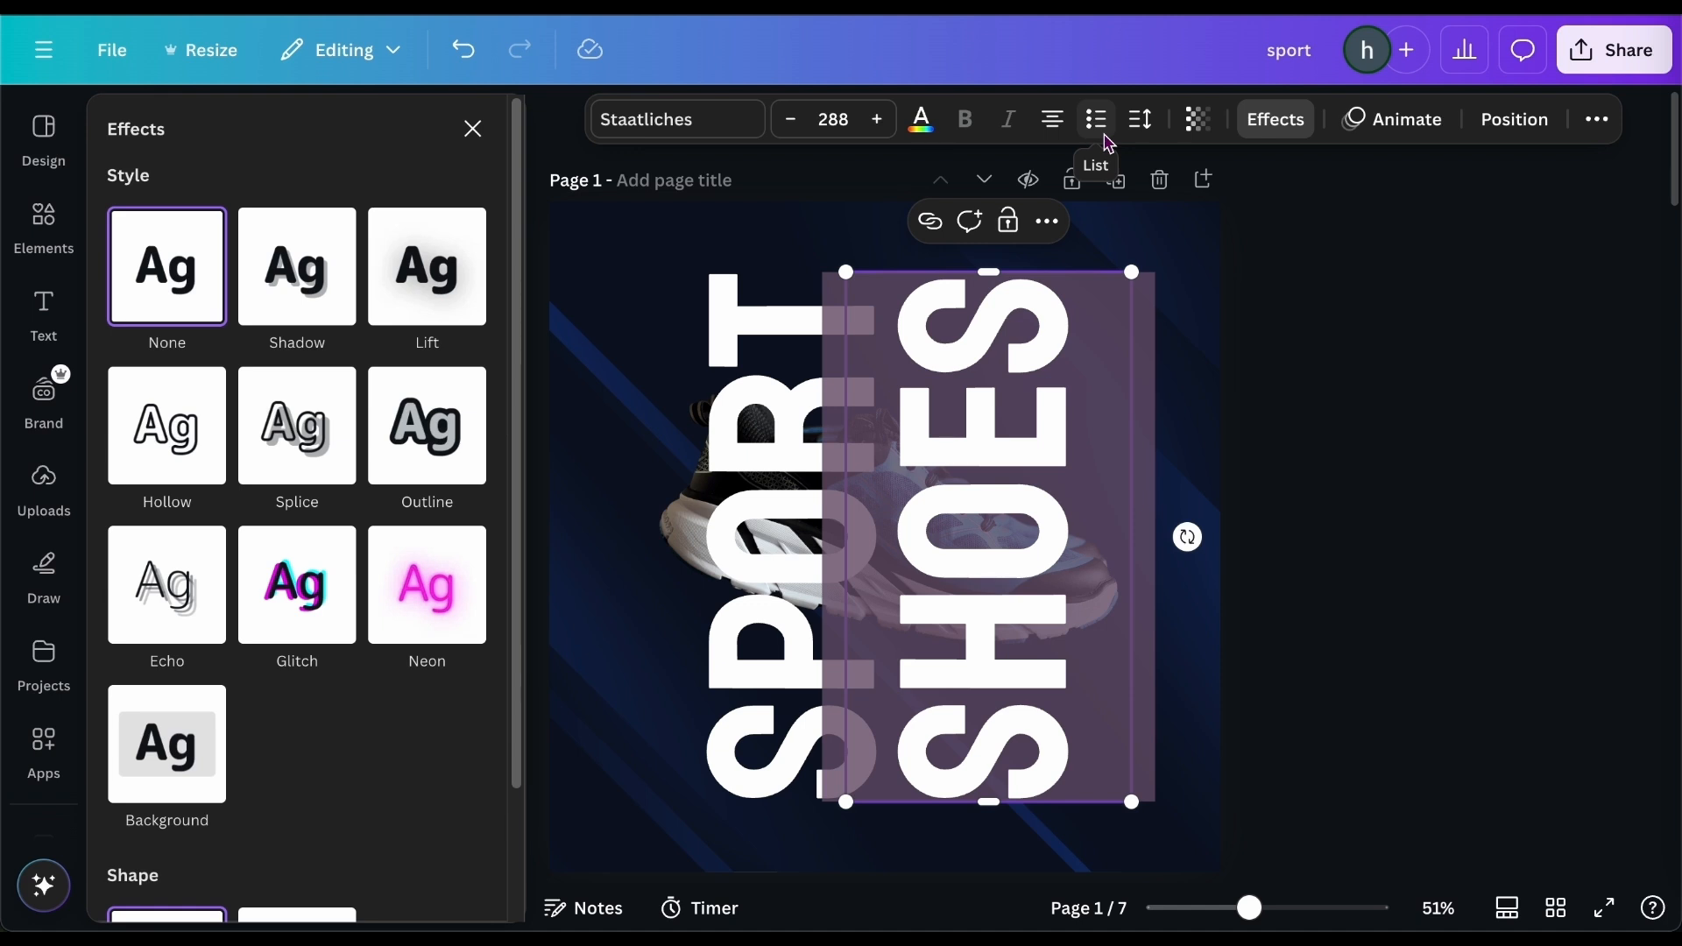
click(192, 428)
click(1306, 282)
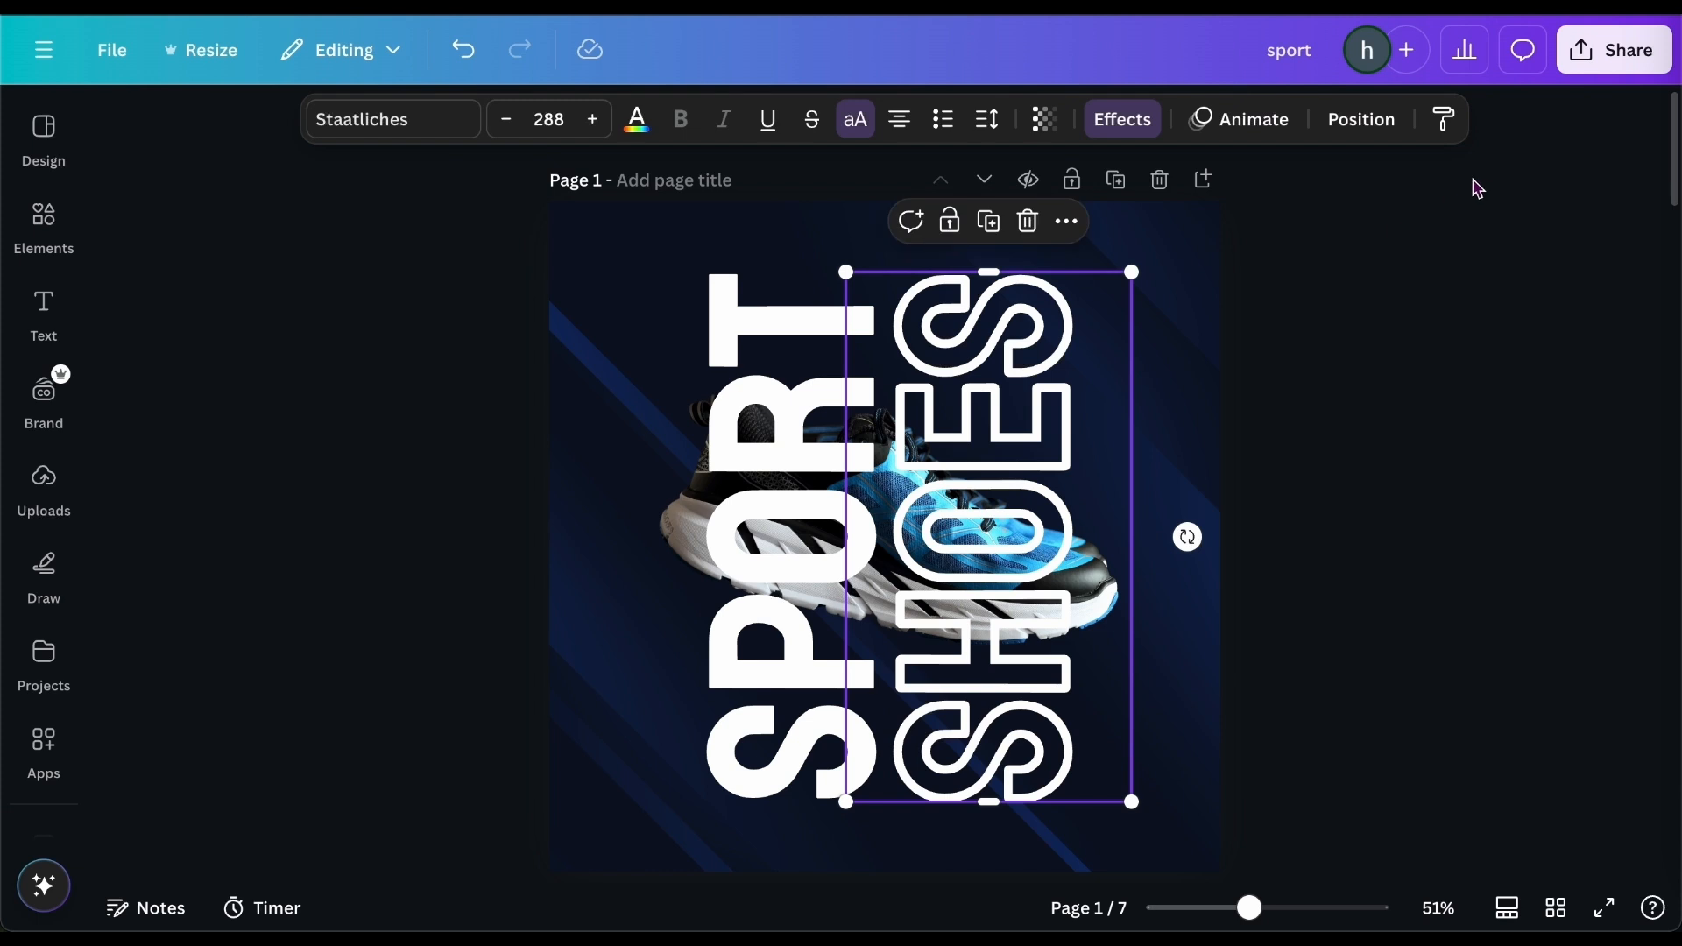
Group the SPORT and SHOES texts and center the group horizontally on the page.
click(1359, 132)
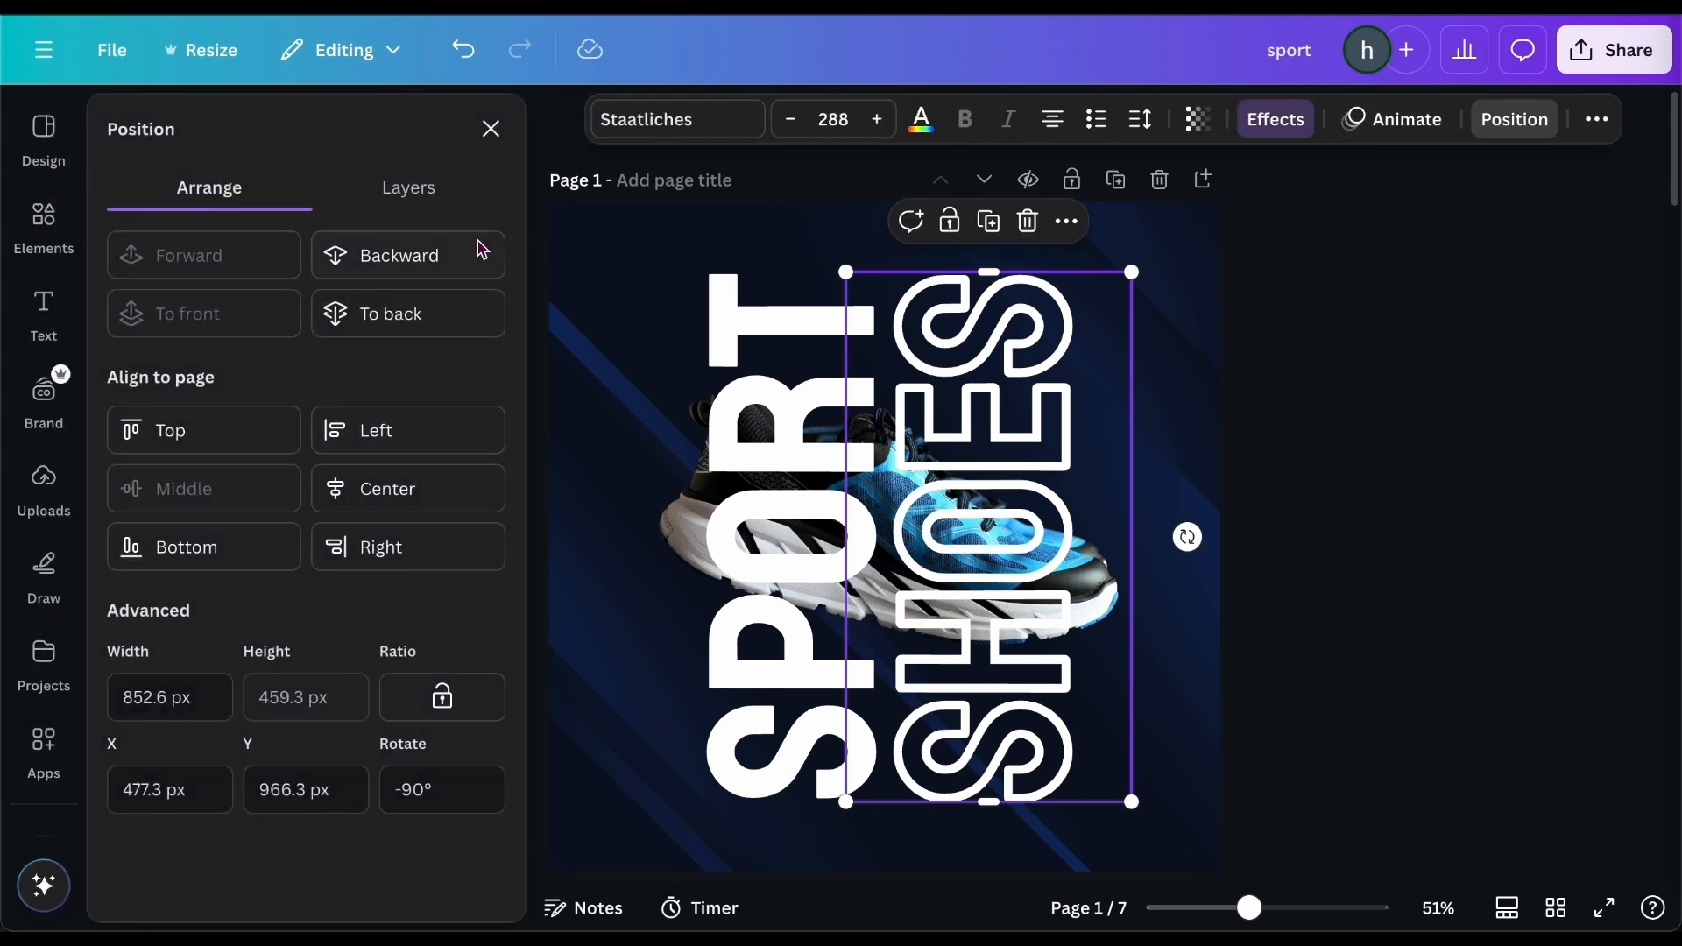
click(437, 211)
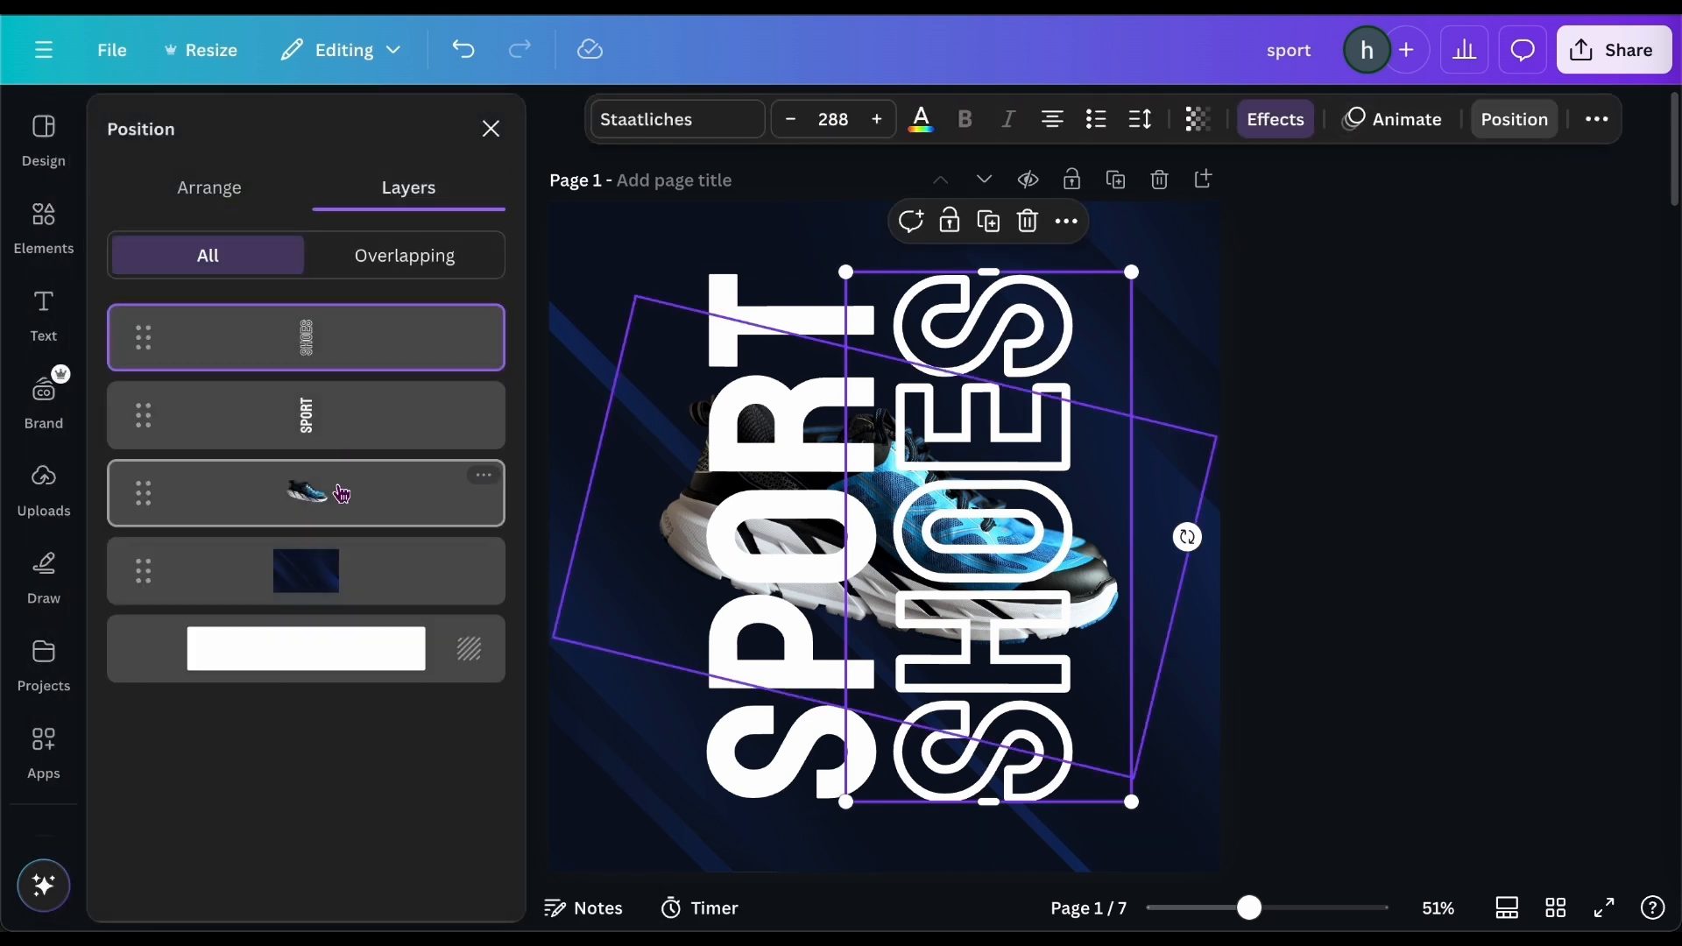
shift+click(365, 435)
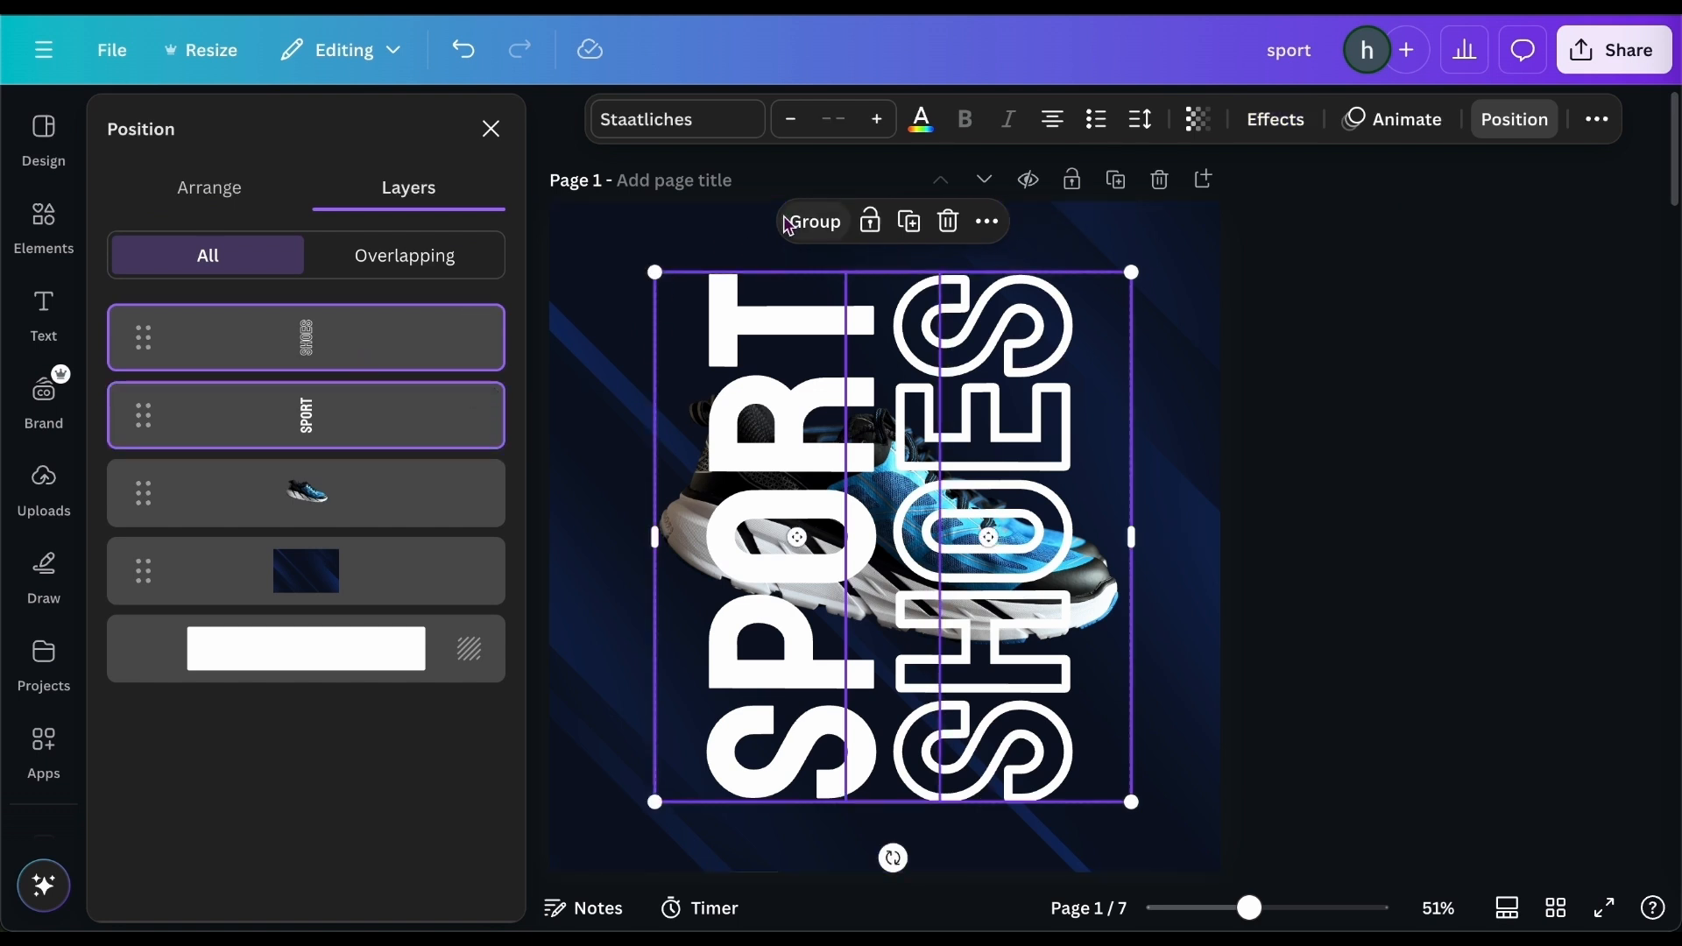
click(788, 226)
click(221, 190)
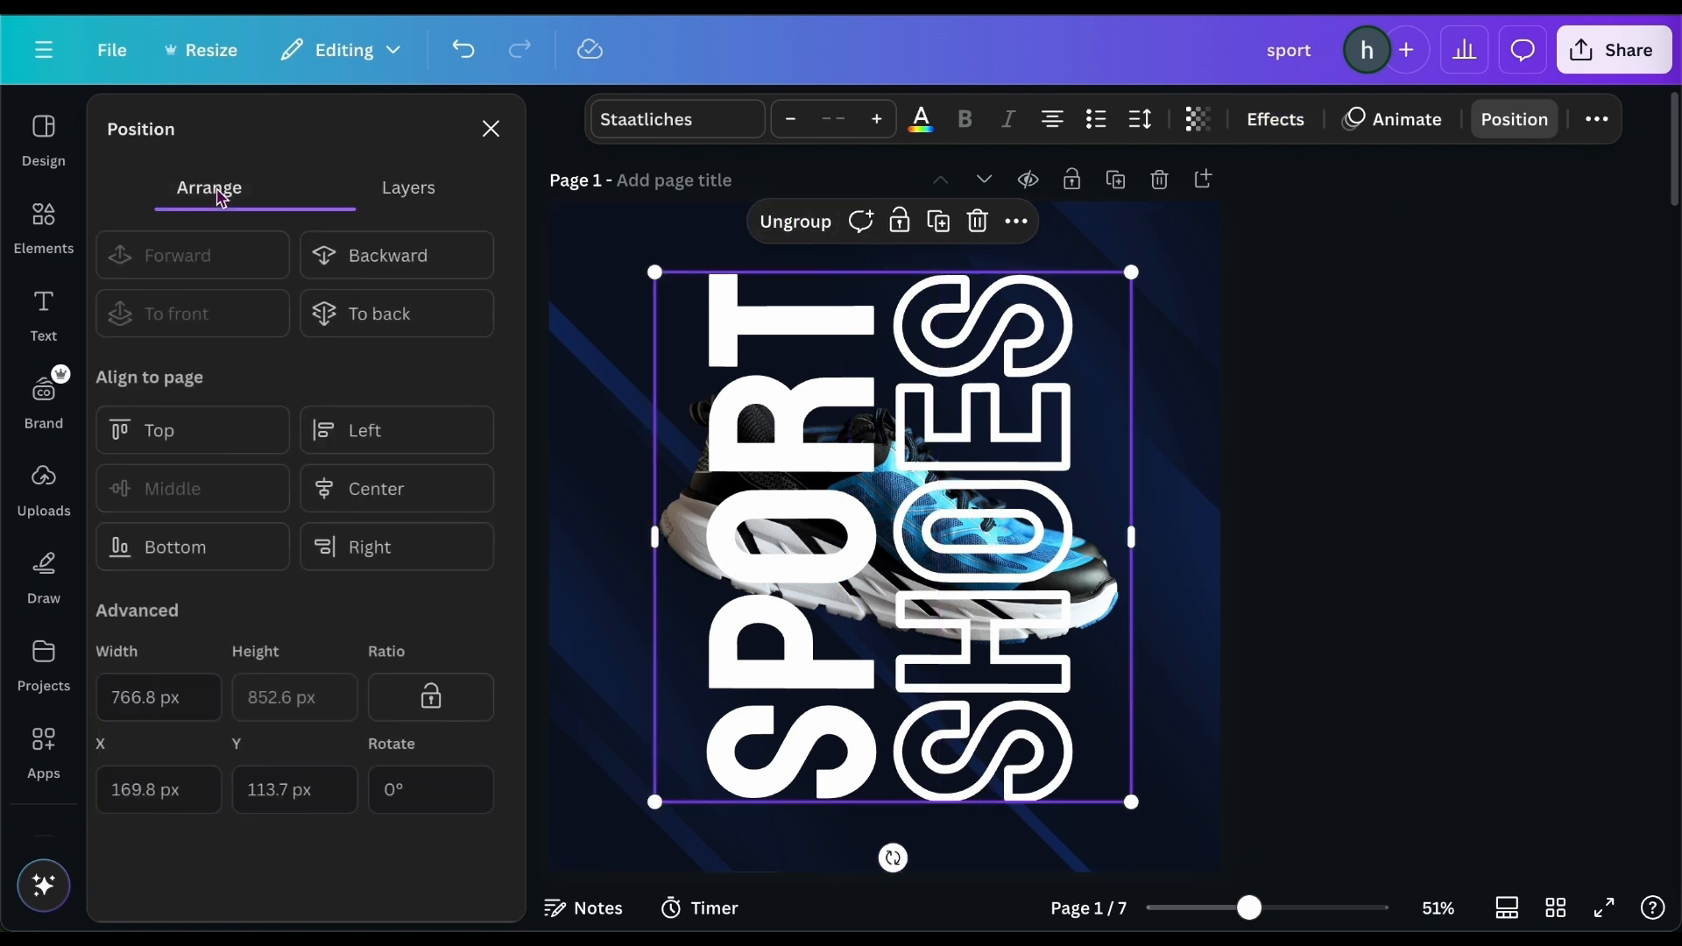
click(387, 499)
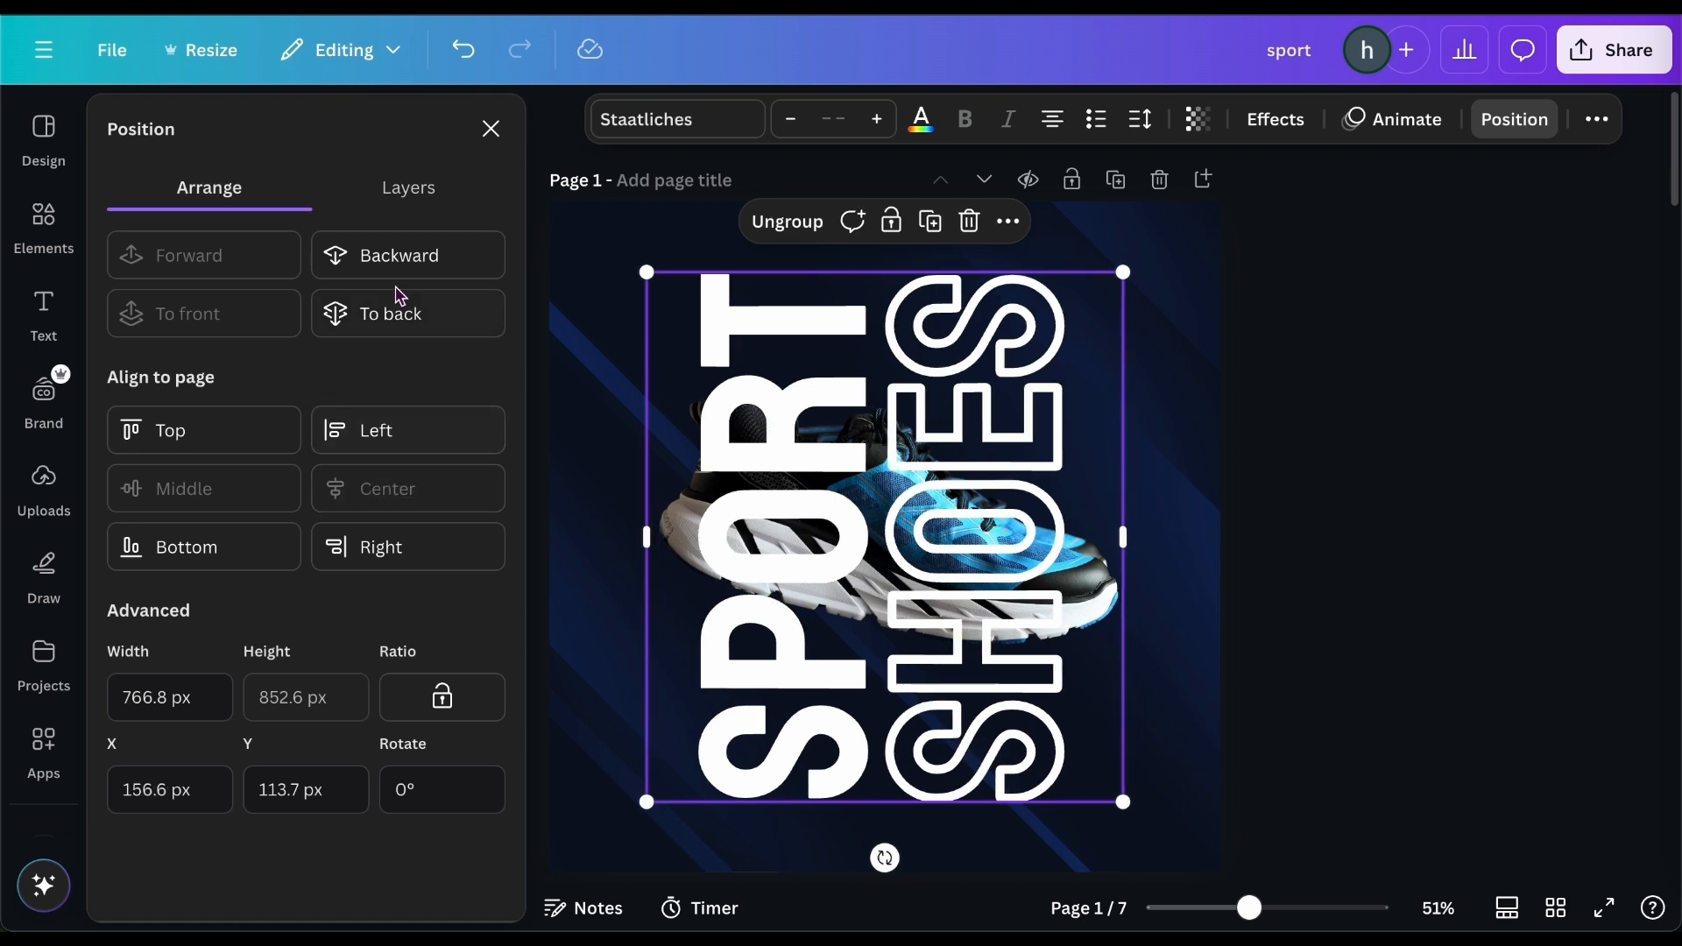
Move the SPORT SHOES group beneath the shoe in the layer order, keeping it above the blue background.
click(438, 187)
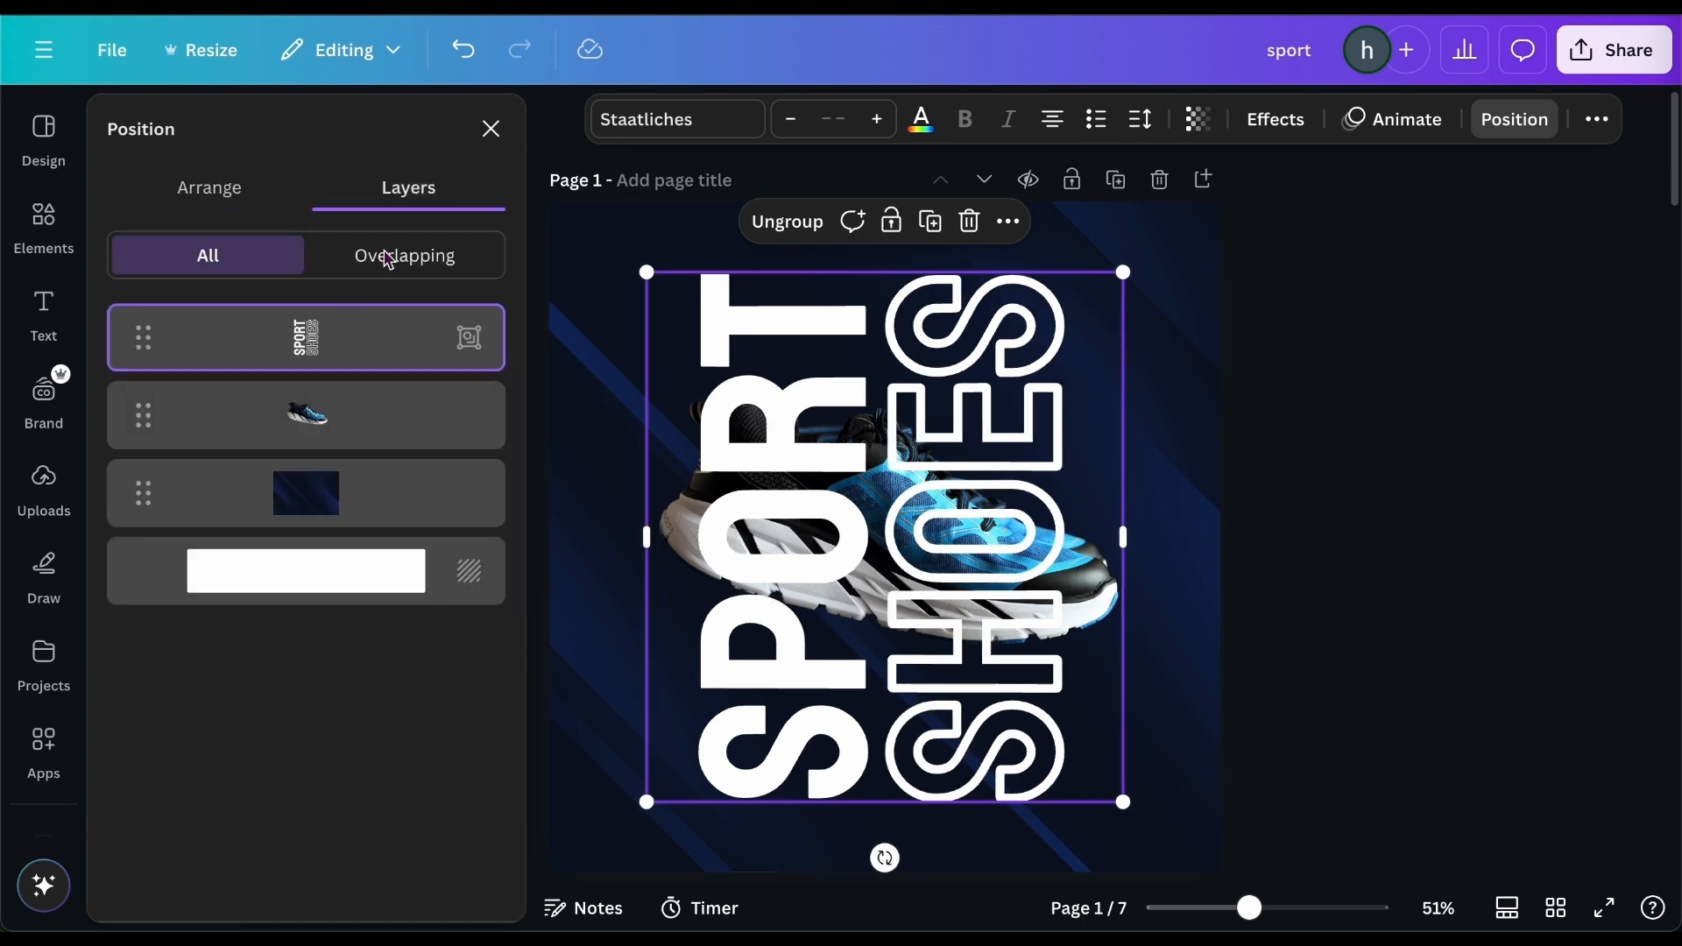
drag(345, 357, 340, 474)
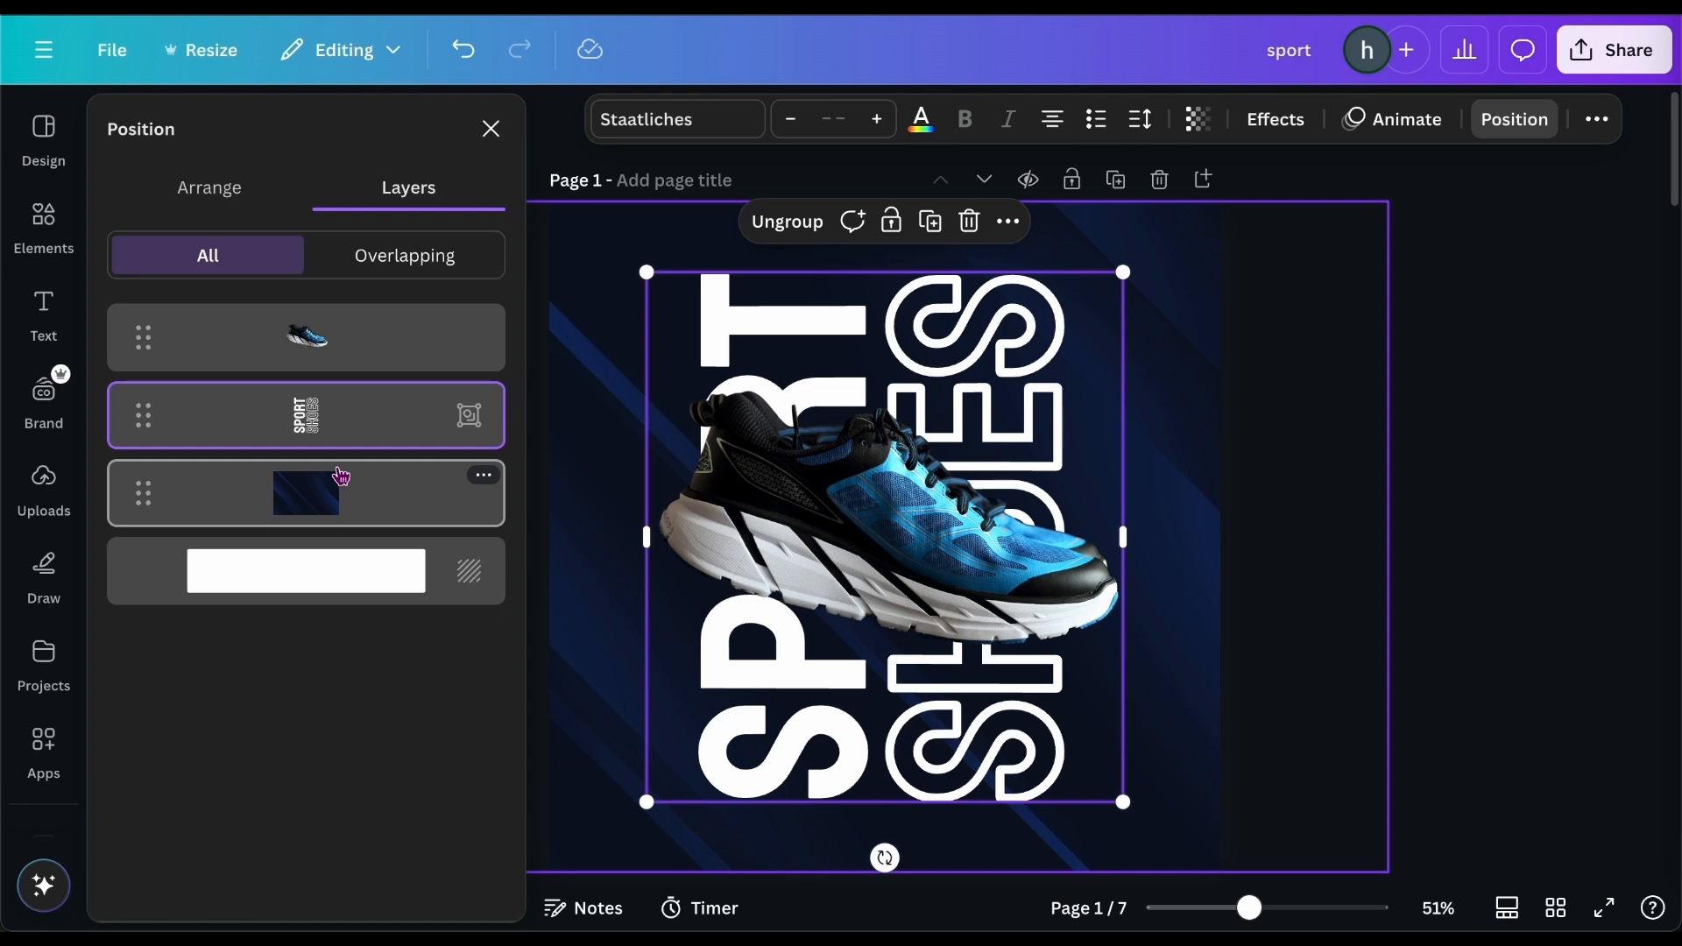
click(491, 129)
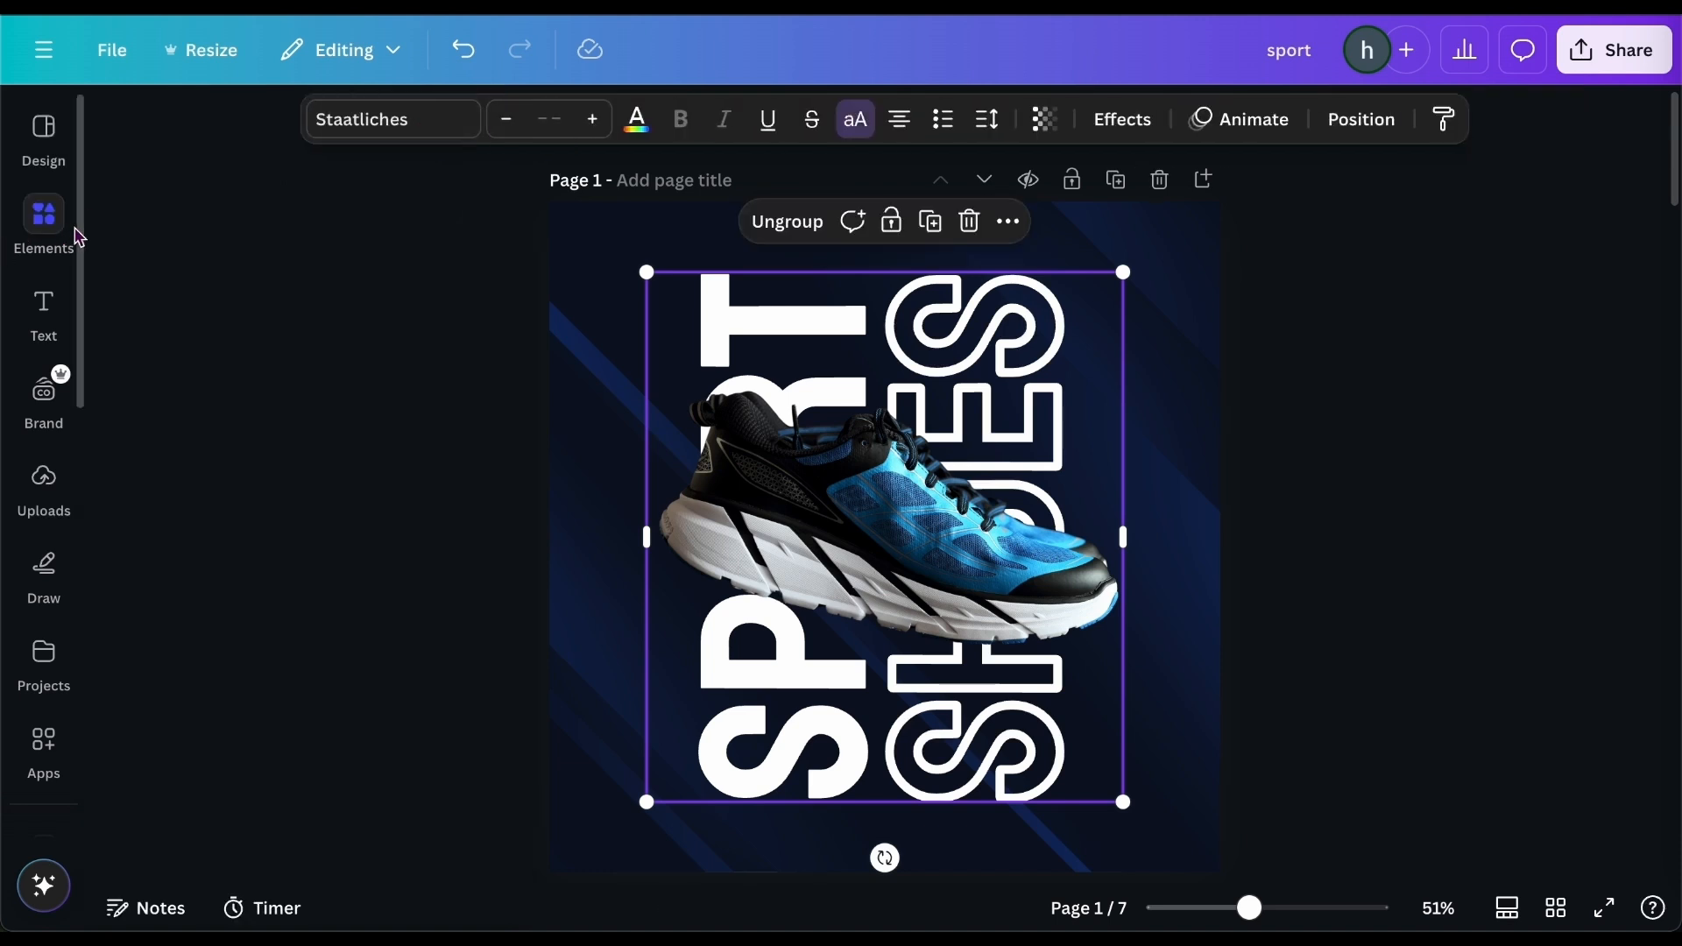
Search the elements for shadow and add the first soft elliptical shadow graphic to the page.
click(77, 235)
click(186, 128)
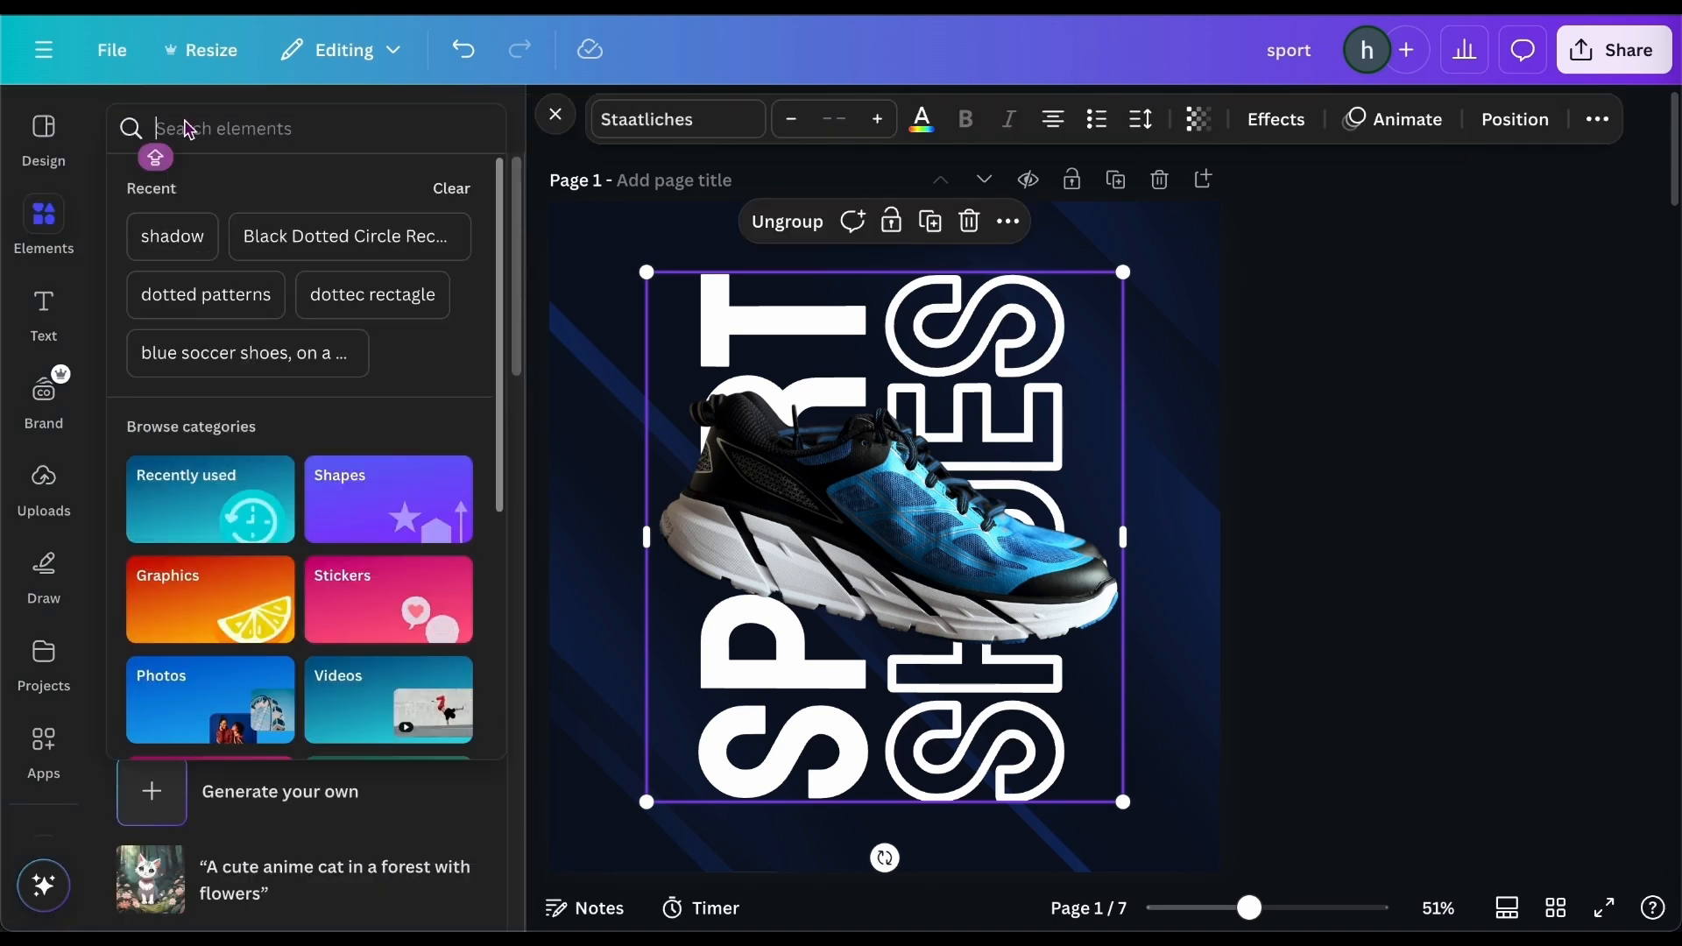
click(182, 229)
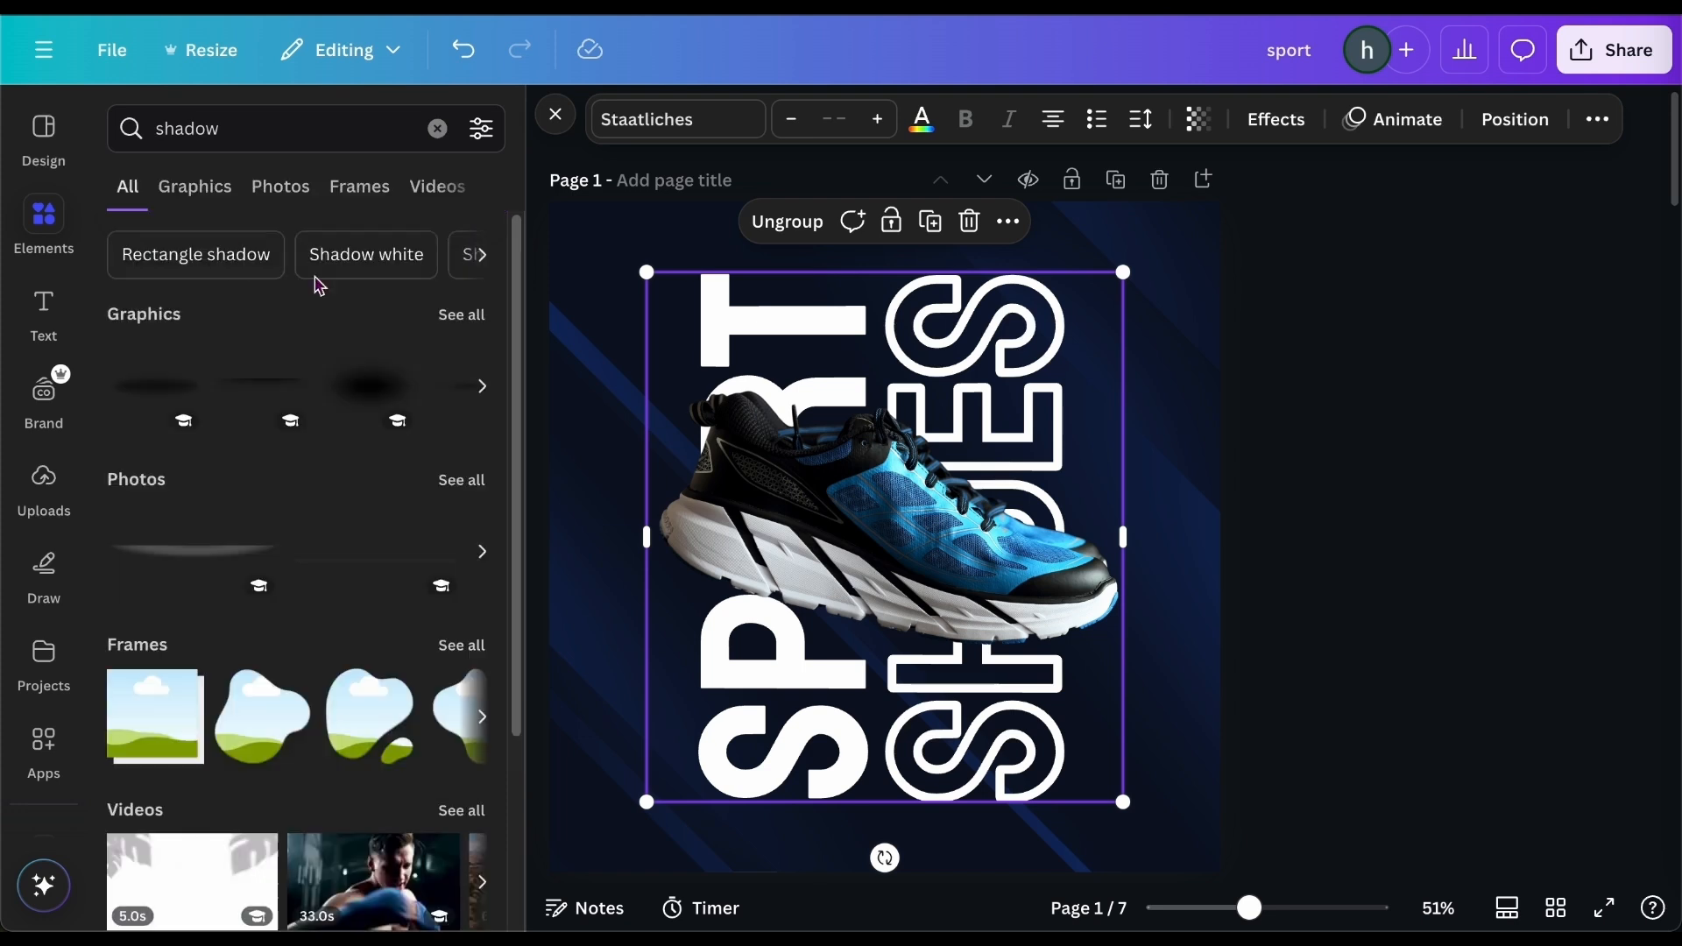
click(127, 415)
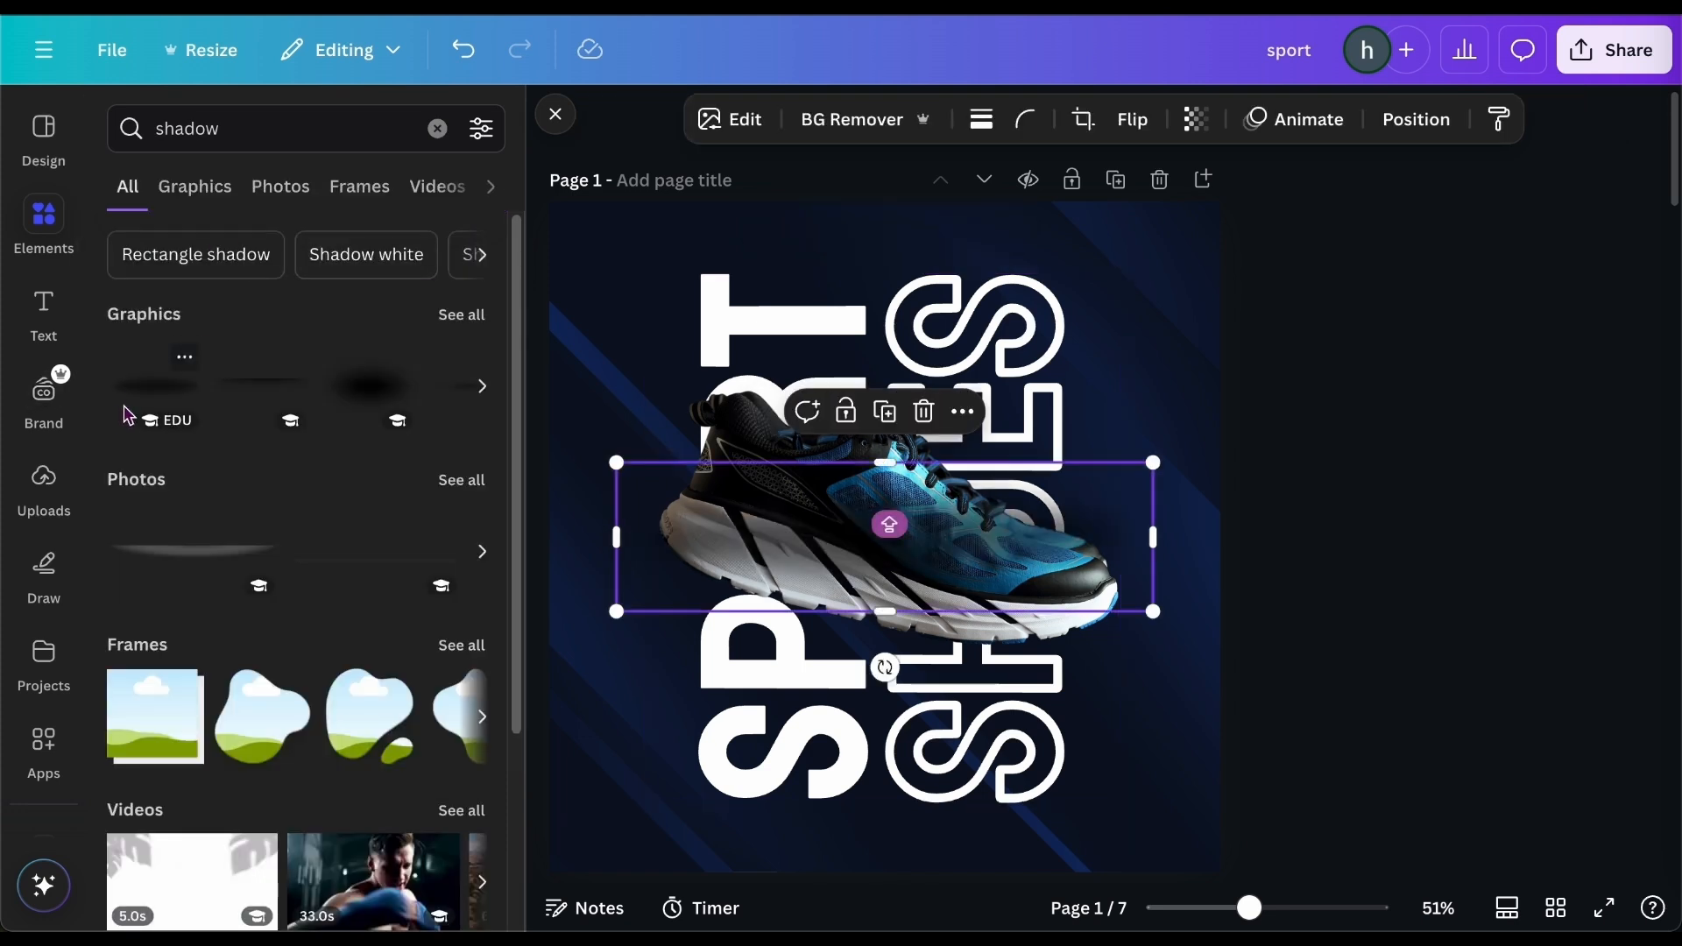
Place the shadow under the shoe's sole and rotate it clockwise to match the shoe's tilt.
drag(862, 524, 865, 625)
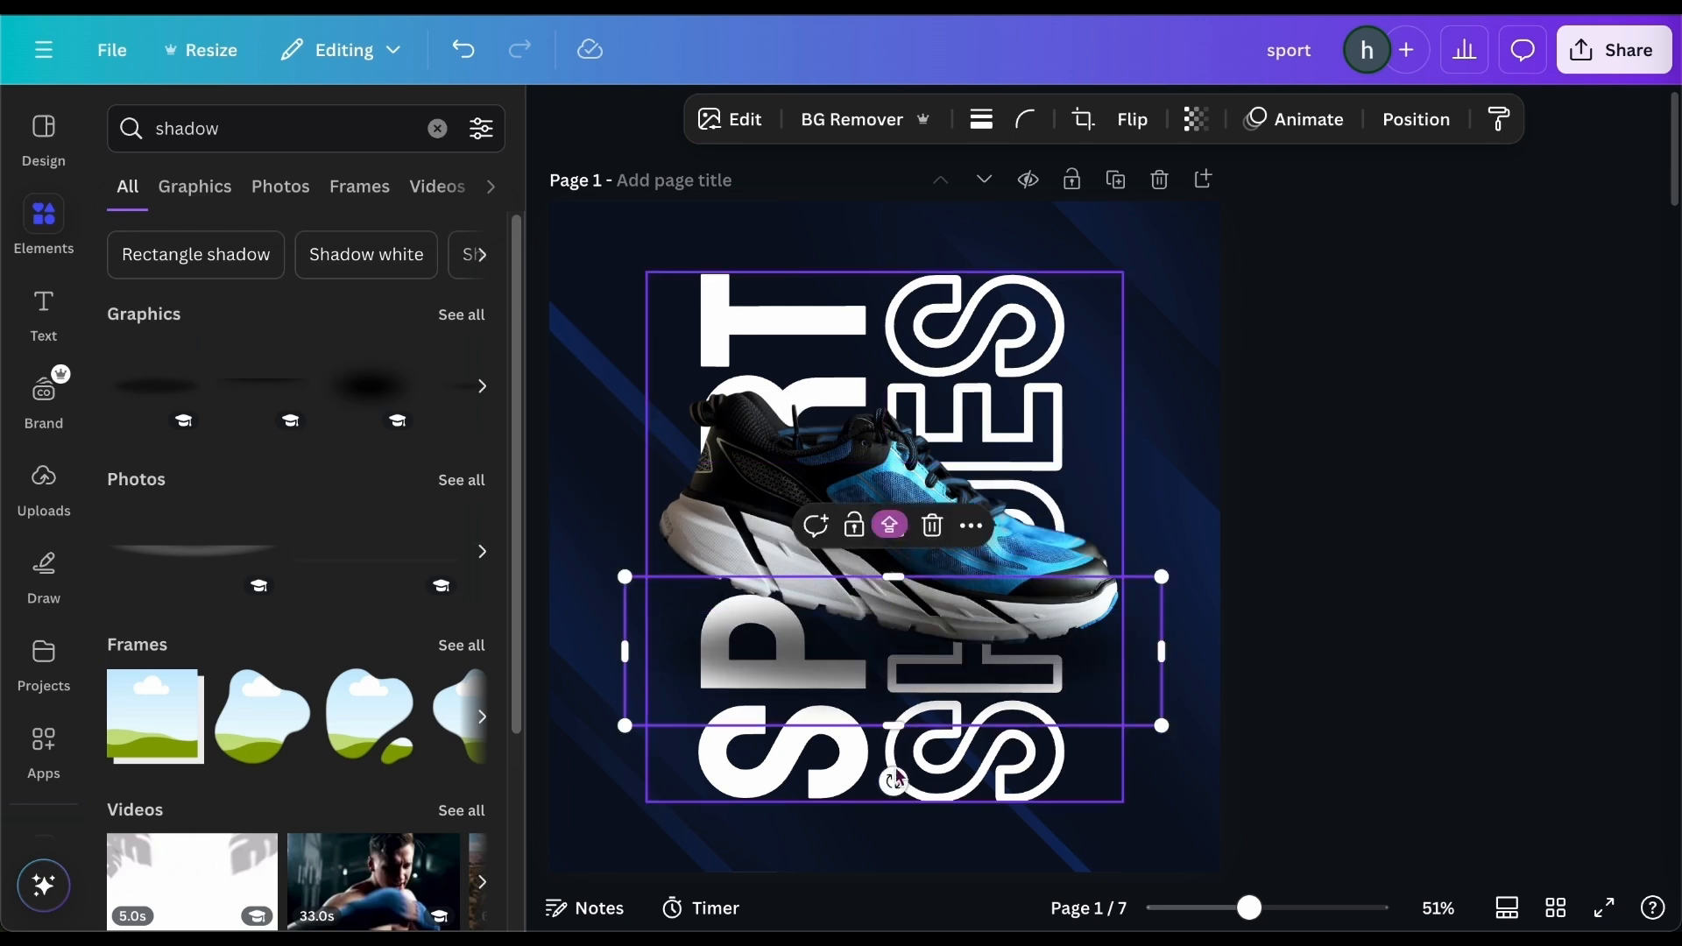
mouse_move(893, 783)
mouse_down()
mouse_move(843, 773)
mouse_move(866, 773)
mouse_up()
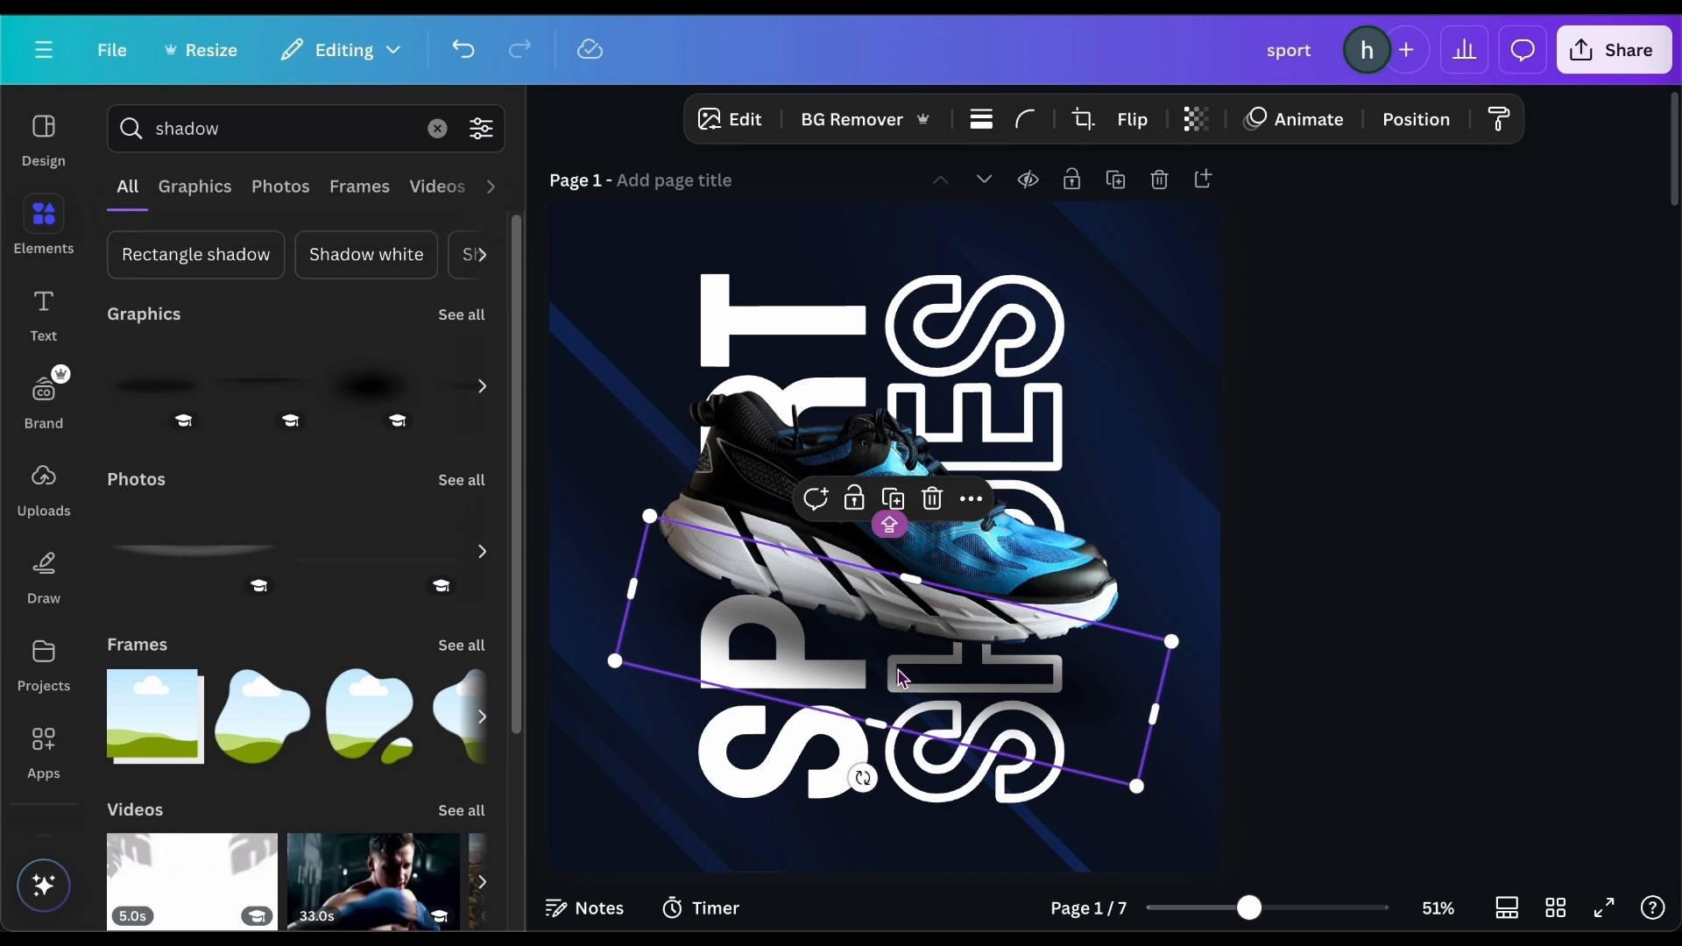
drag(903, 679, 870, 656)
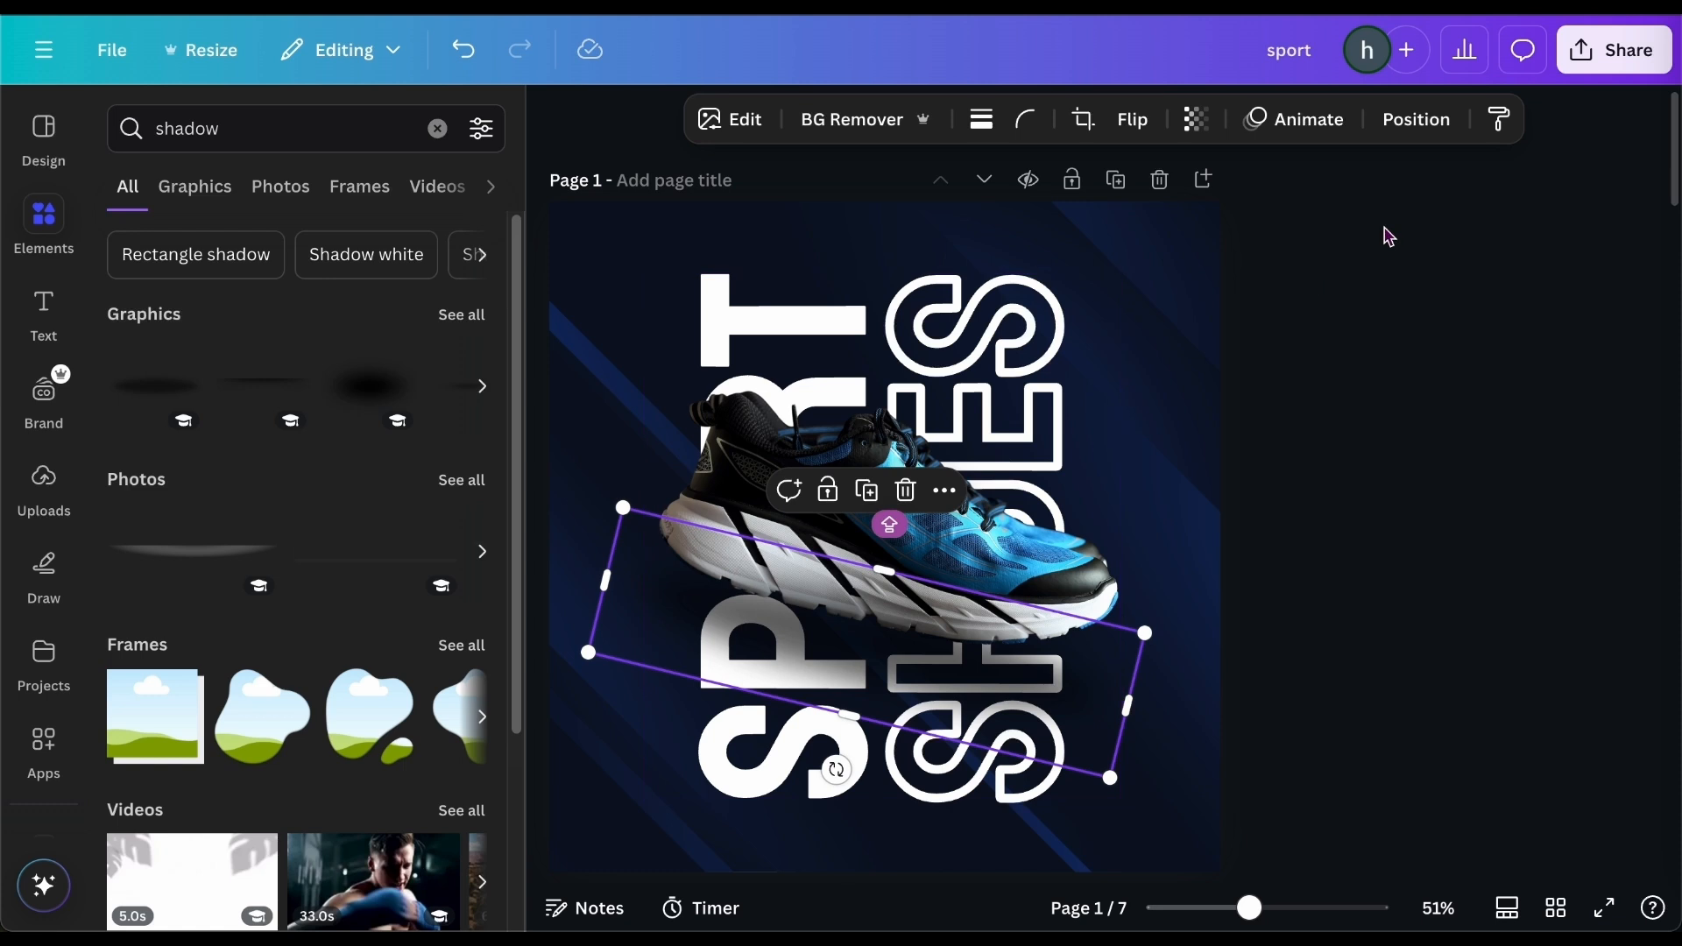
Move the shadow layer between the shoe and the SPORT SHOES text group.
click(1418, 120)
drag(377, 381, 368, 478)
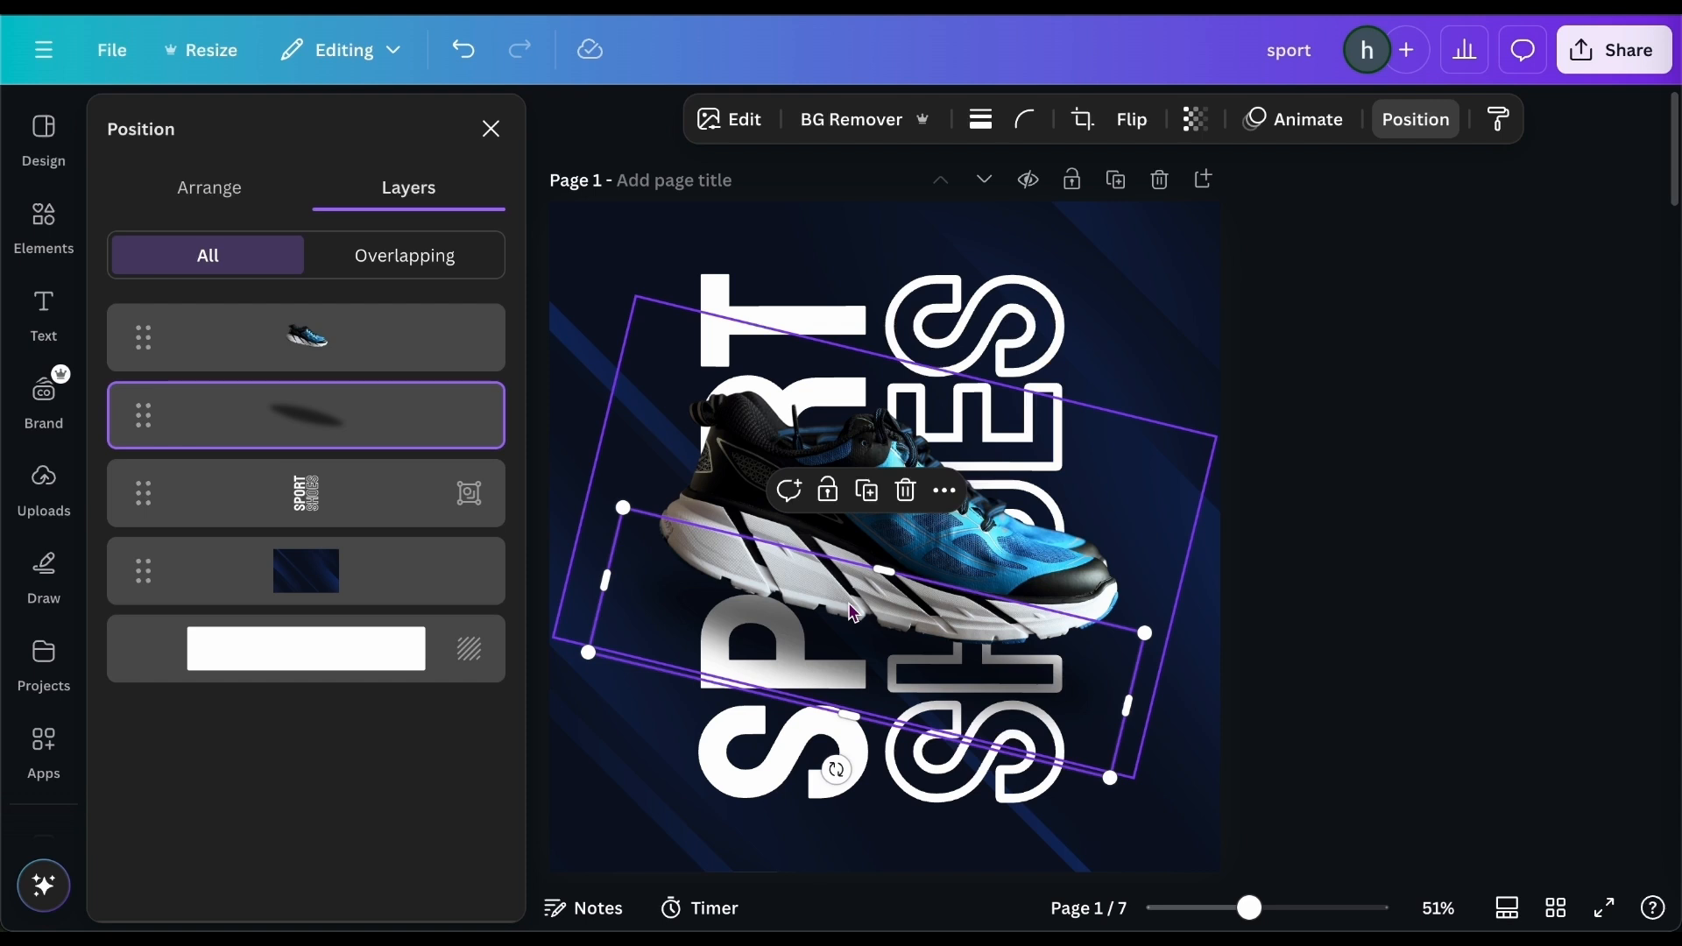
click(1304, 603)
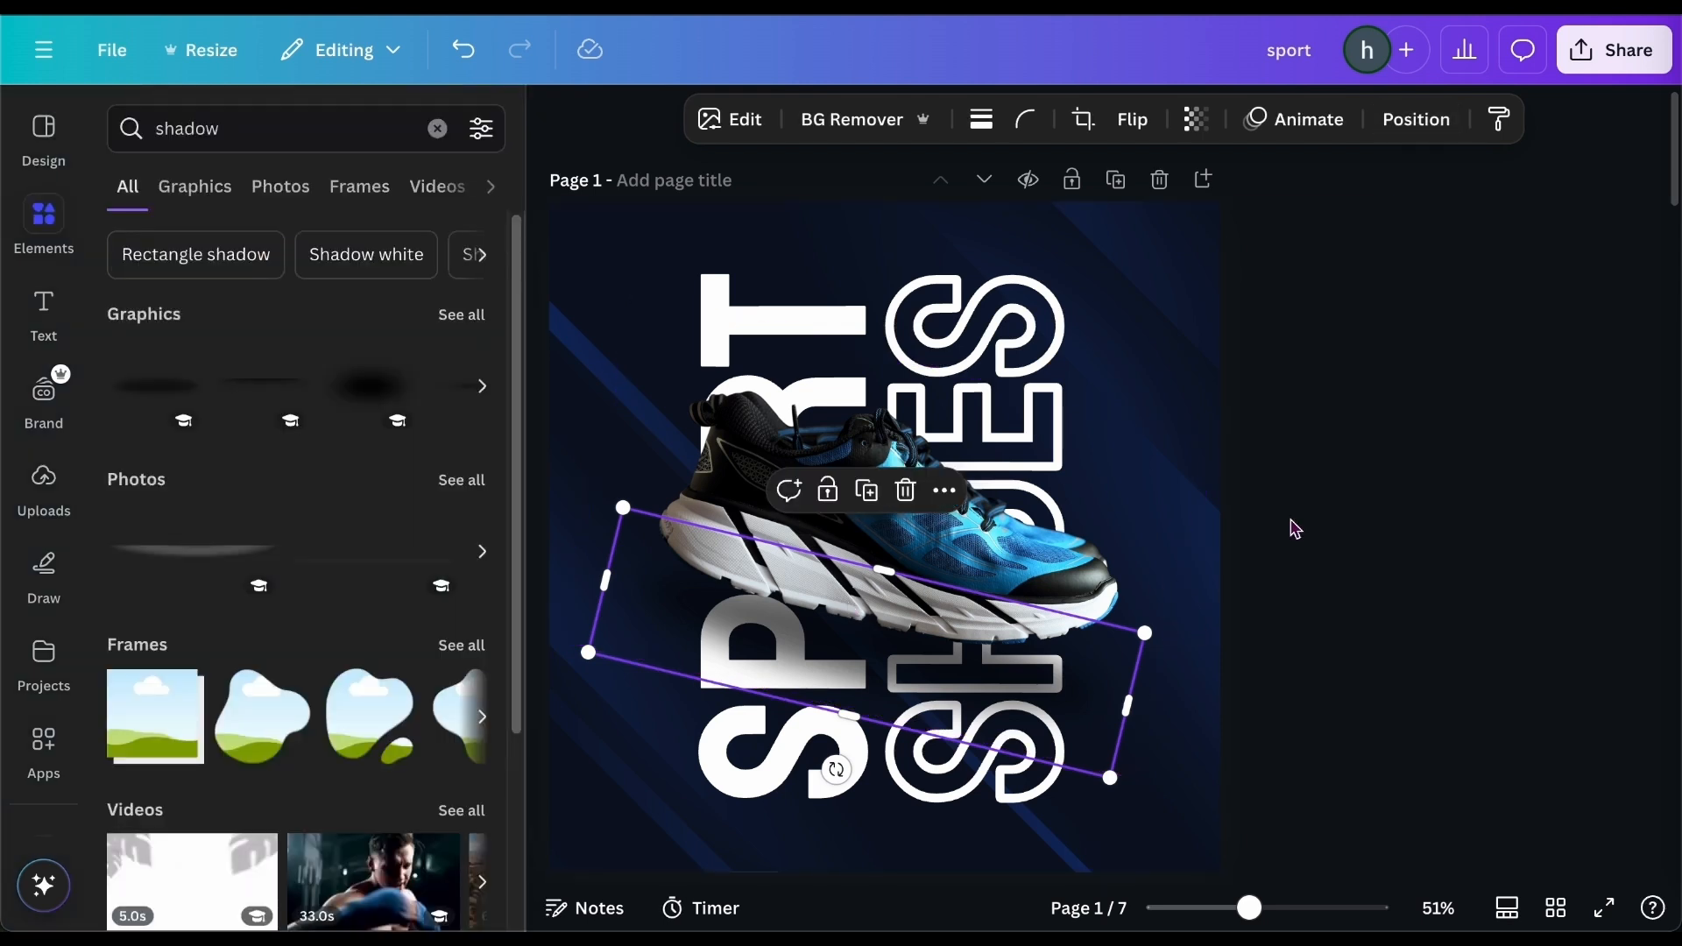
Clear the shadow search and add the rounded pill shape from the recently used elements to the page.
click(56, 217)
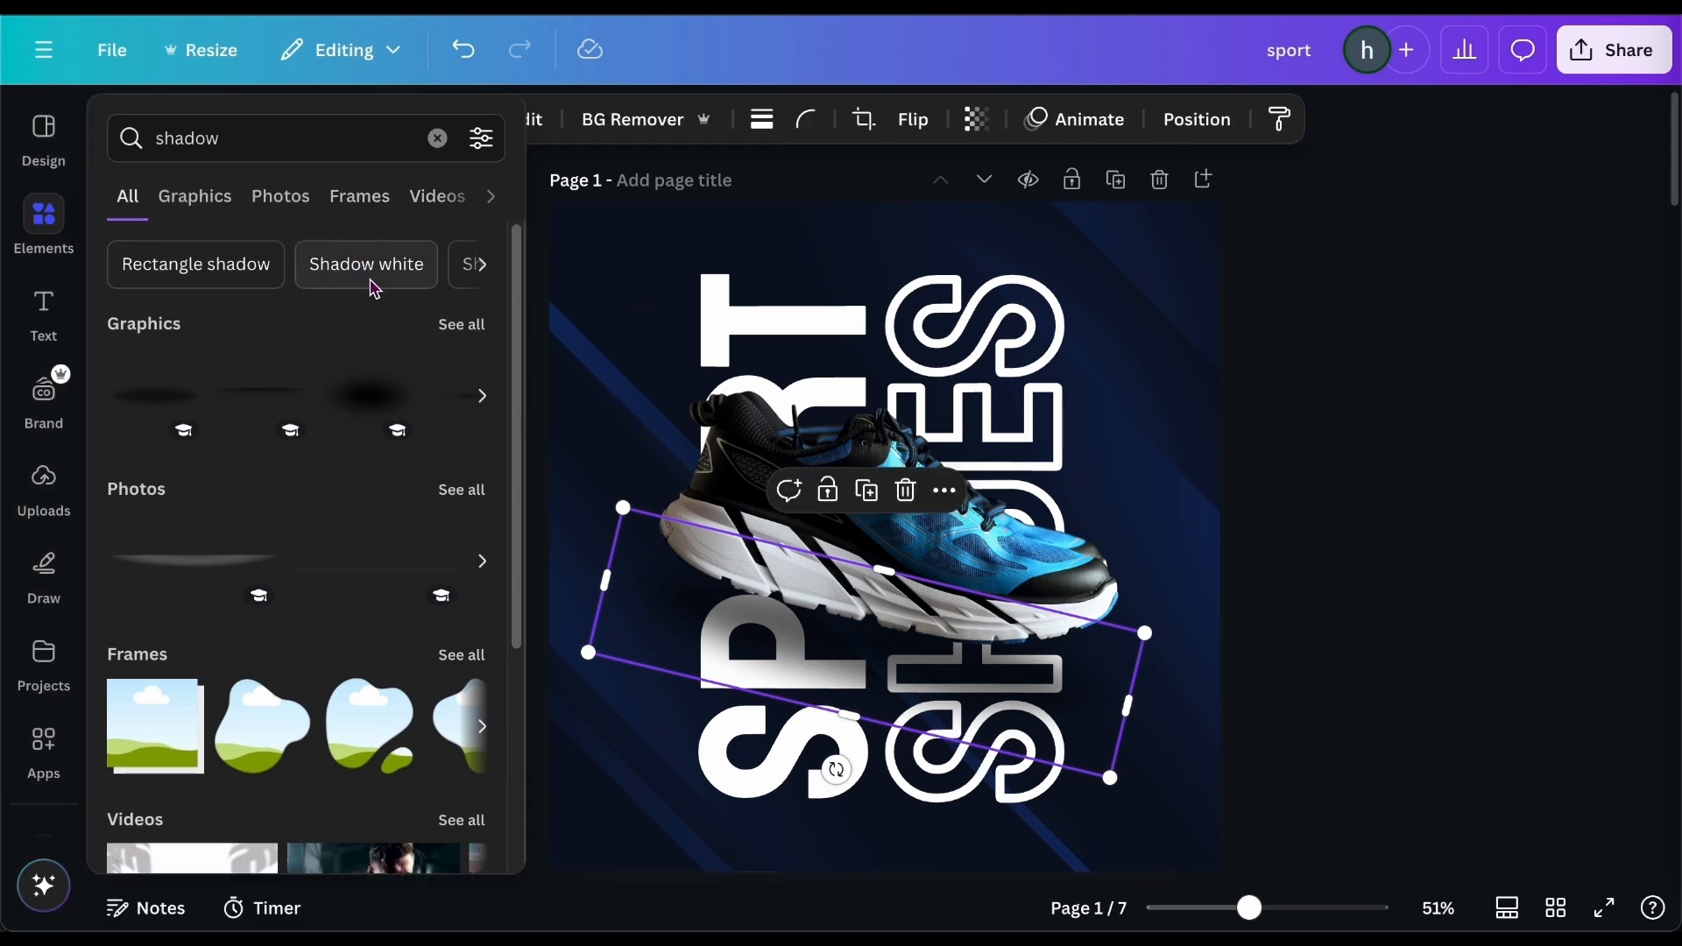
click(478, 267)
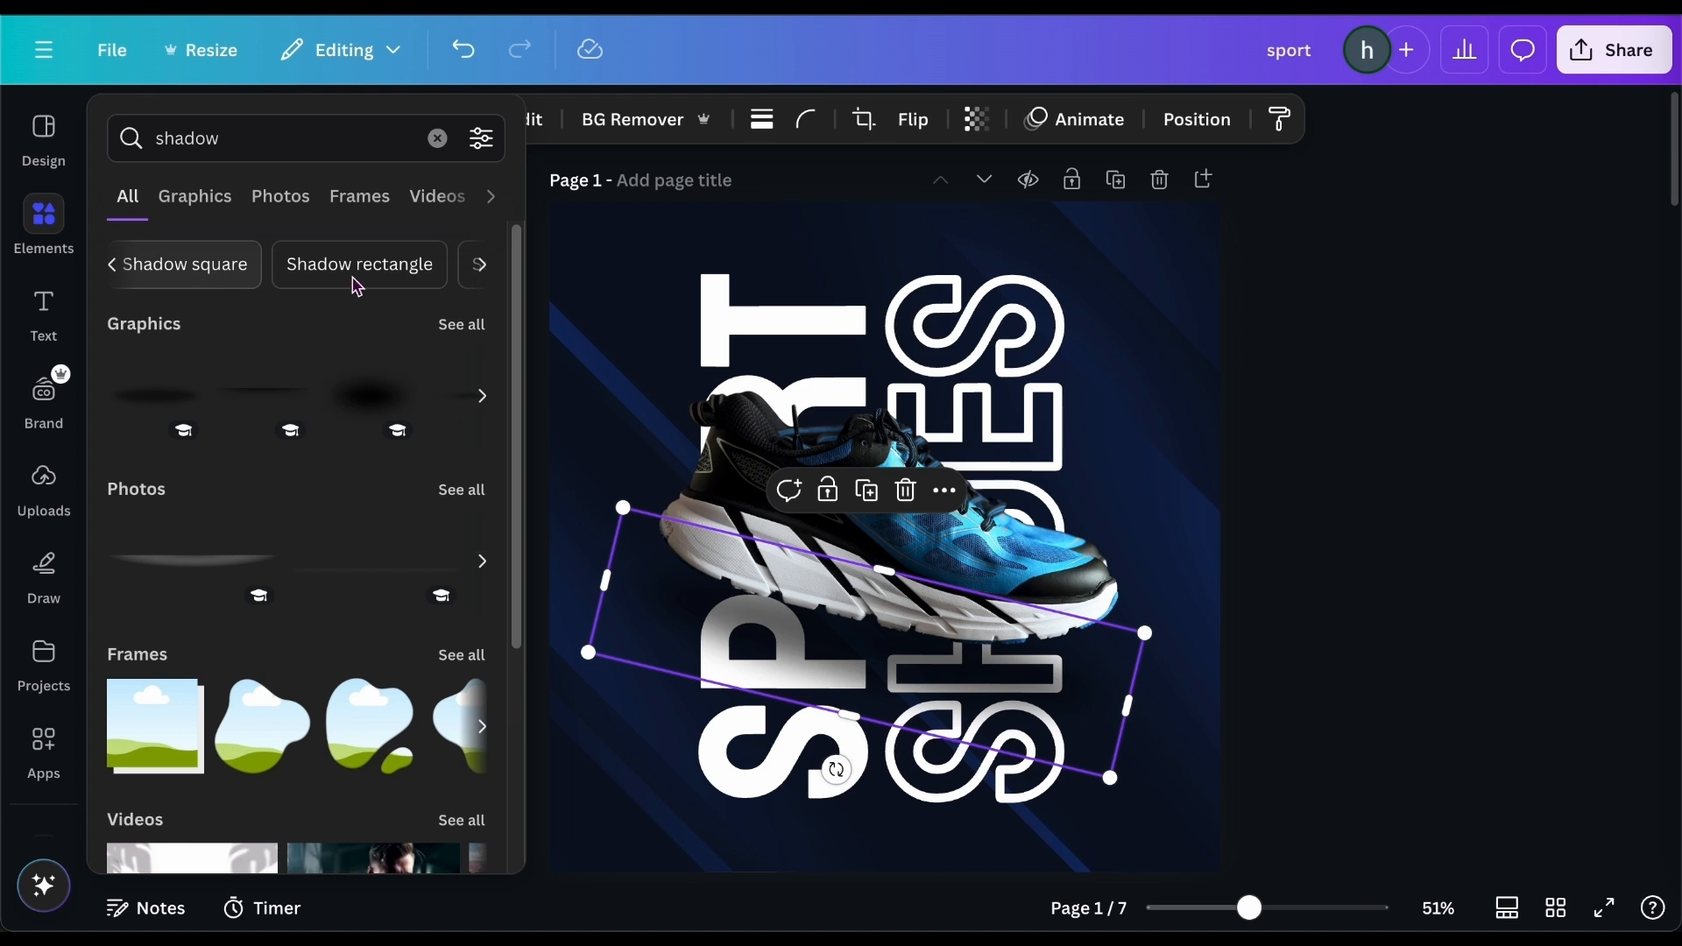
click(462, 326)
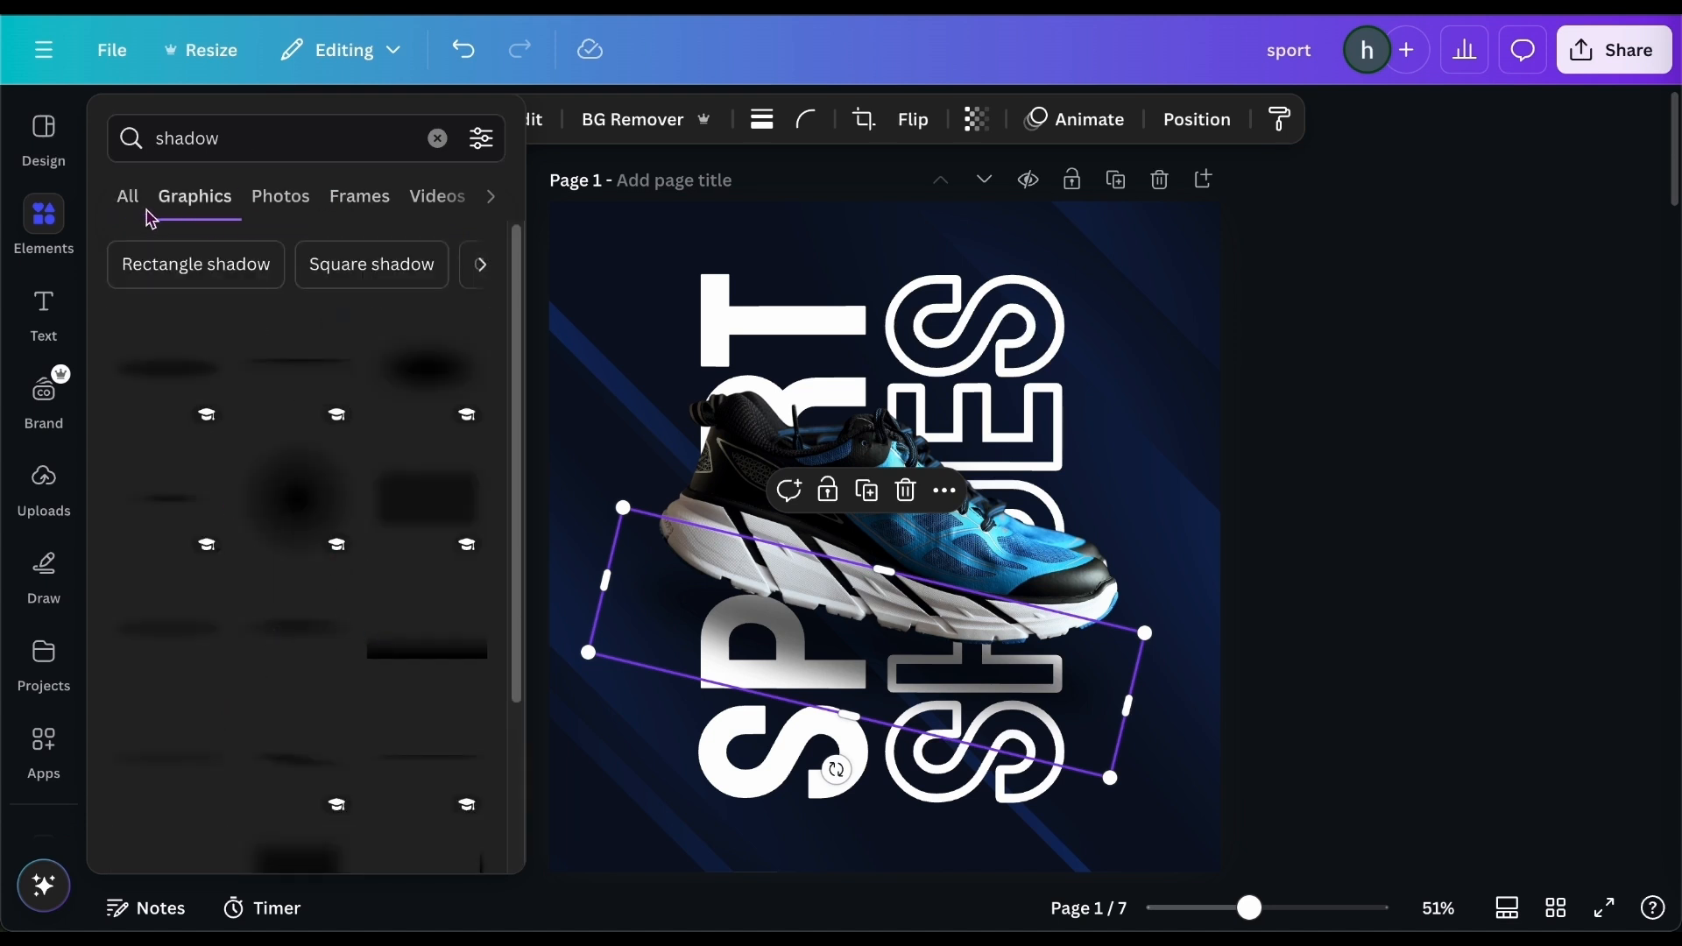
click(492, 204)
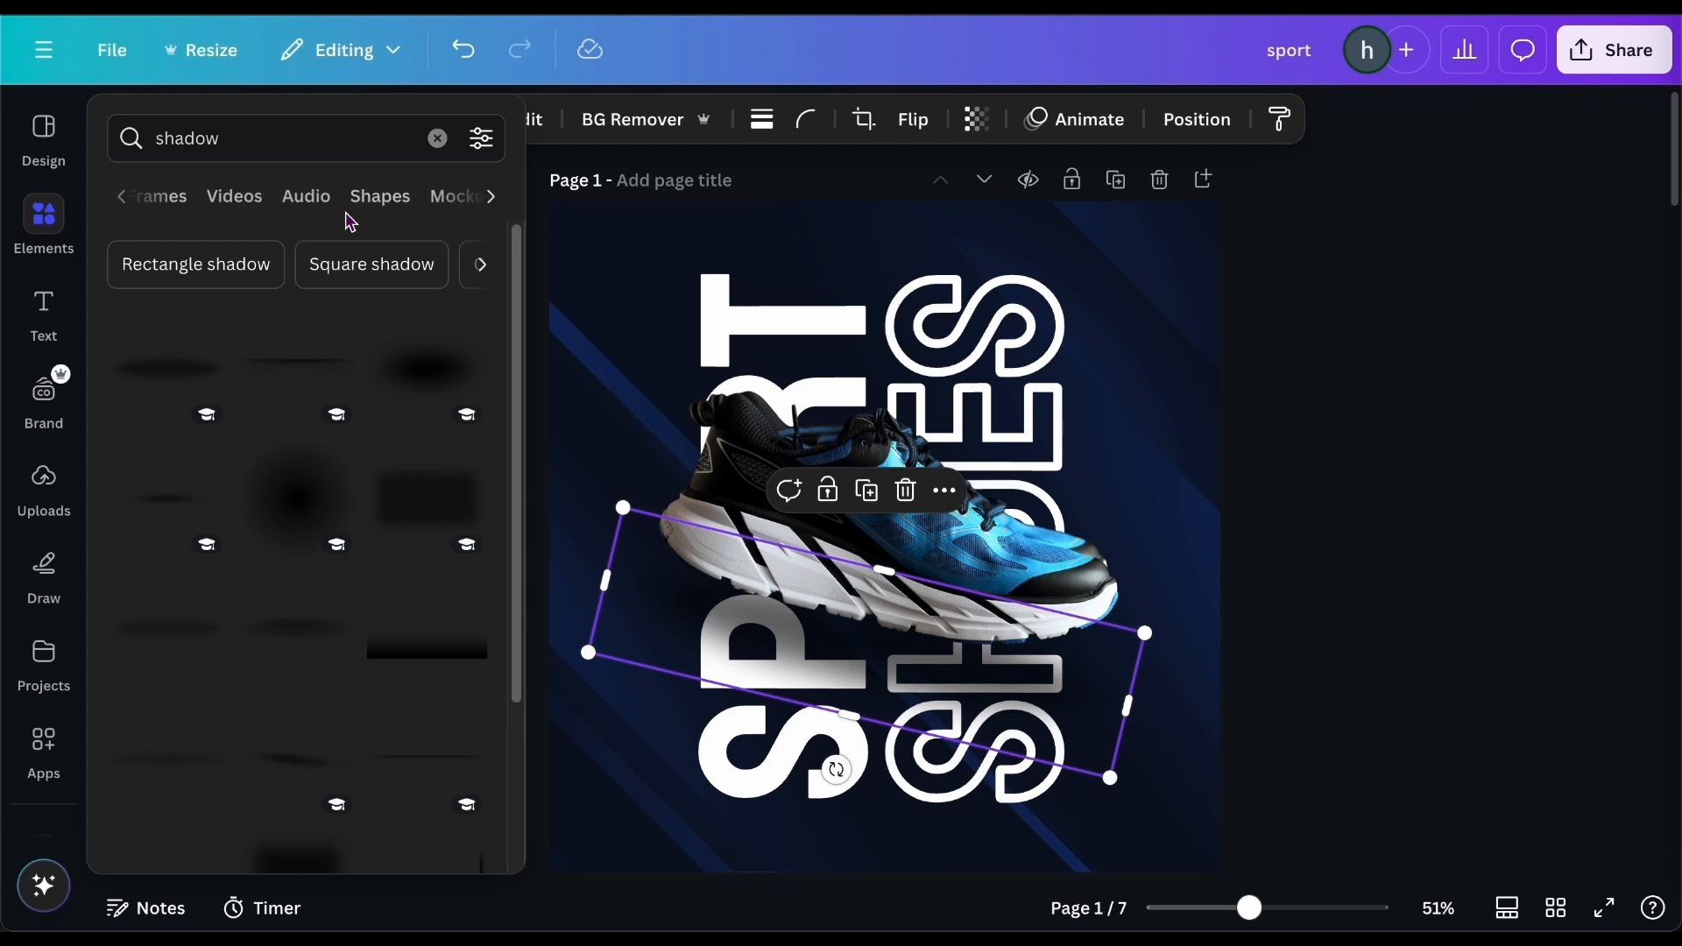
click(394, 204)
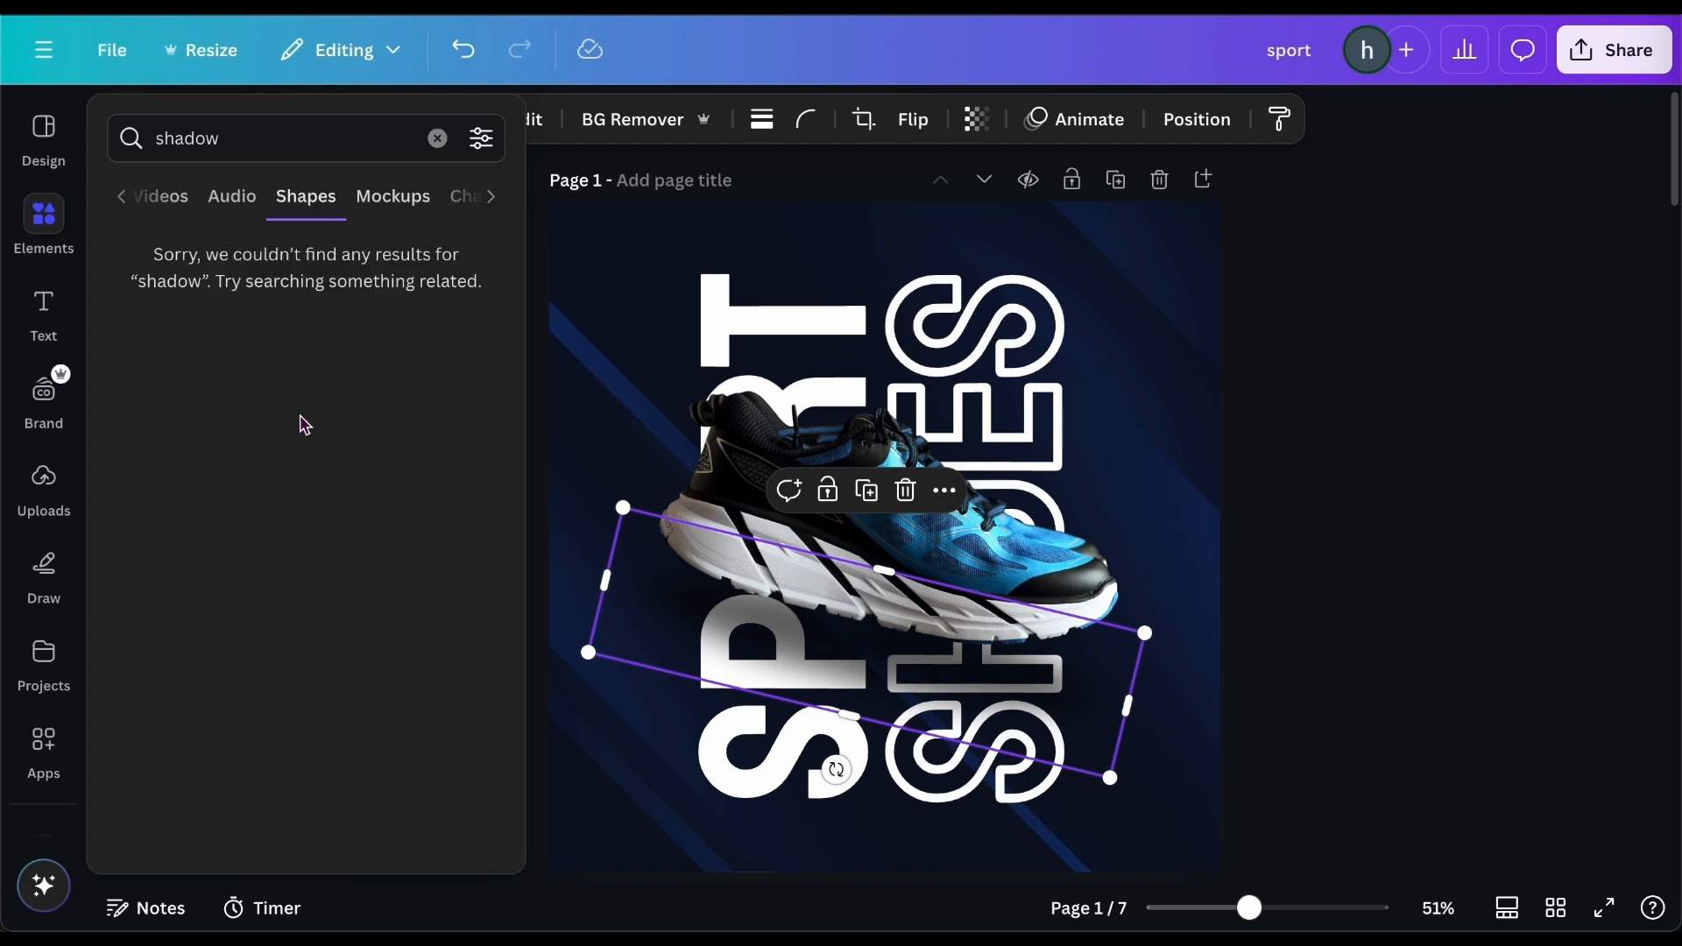
click(437, 138)
click(457, 265)
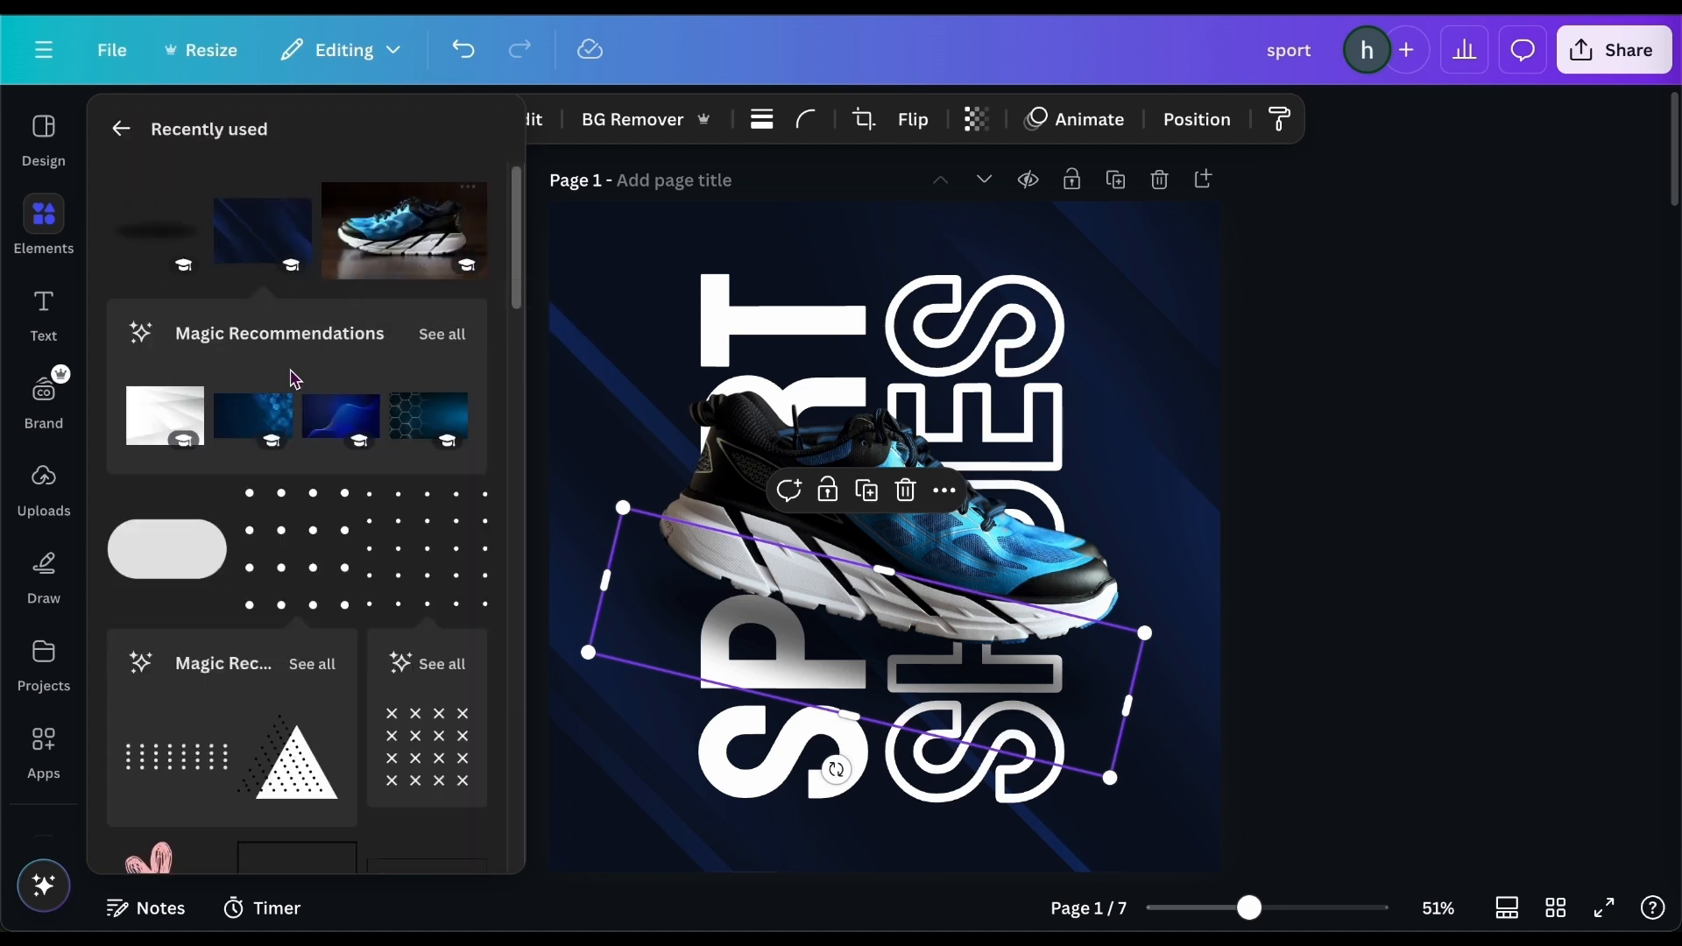
click(122, 558)
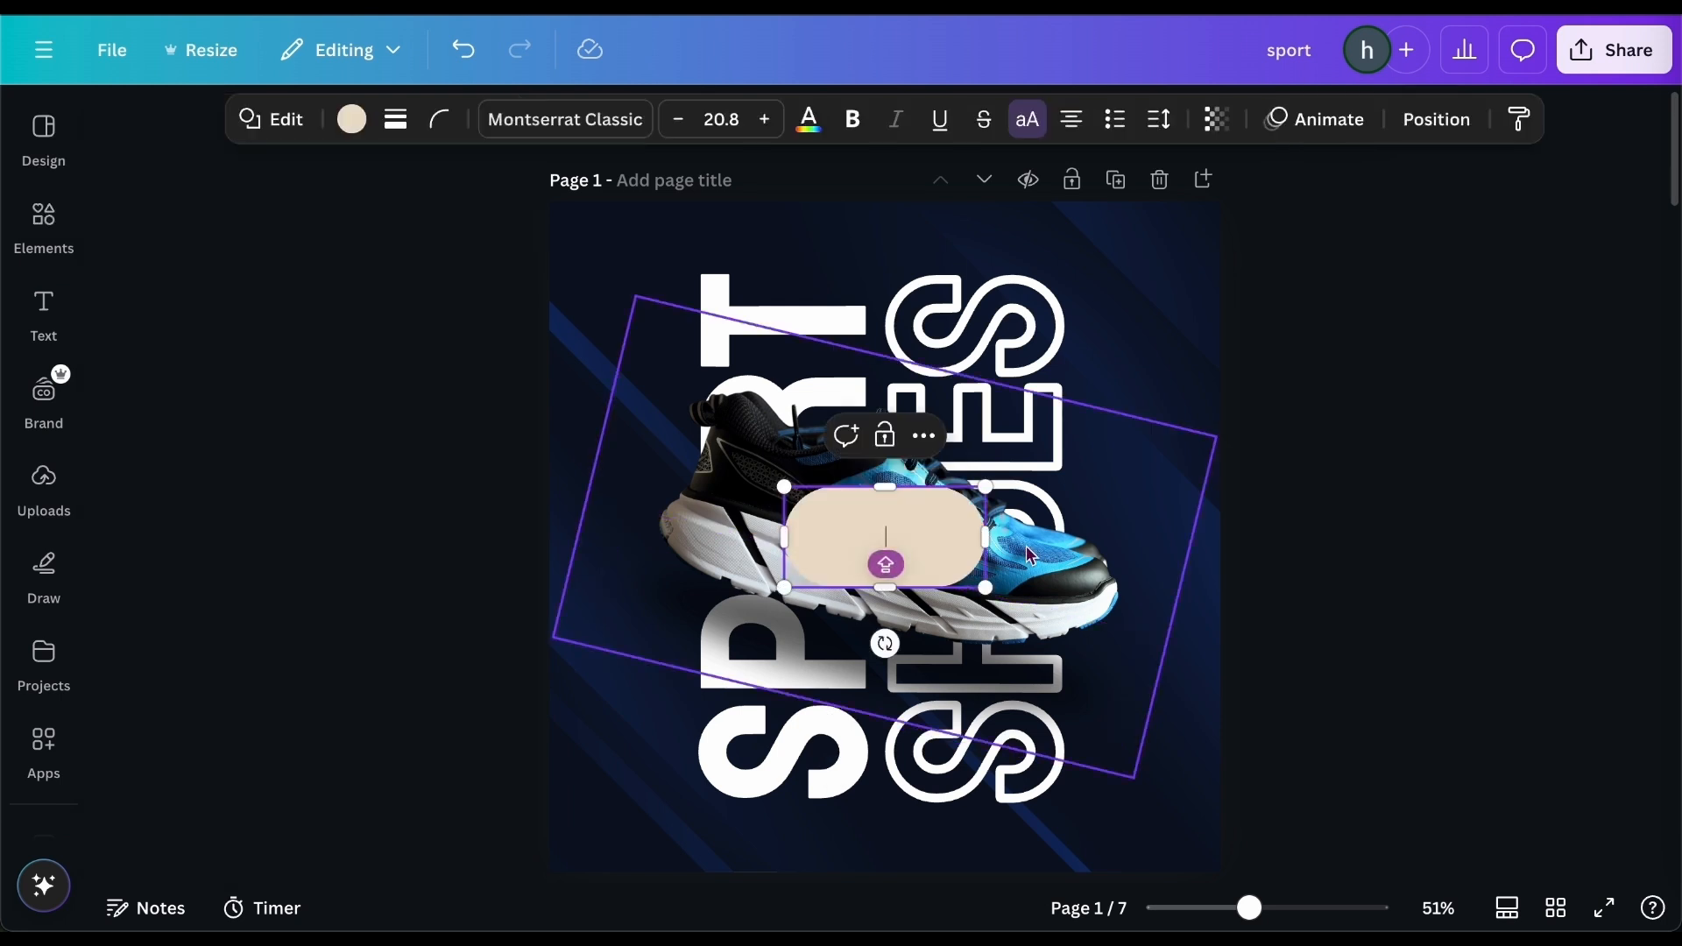
Recolour the pill shape white and resize it into a wider, slimmer bar.
drag(991, 590, 1102, 646)
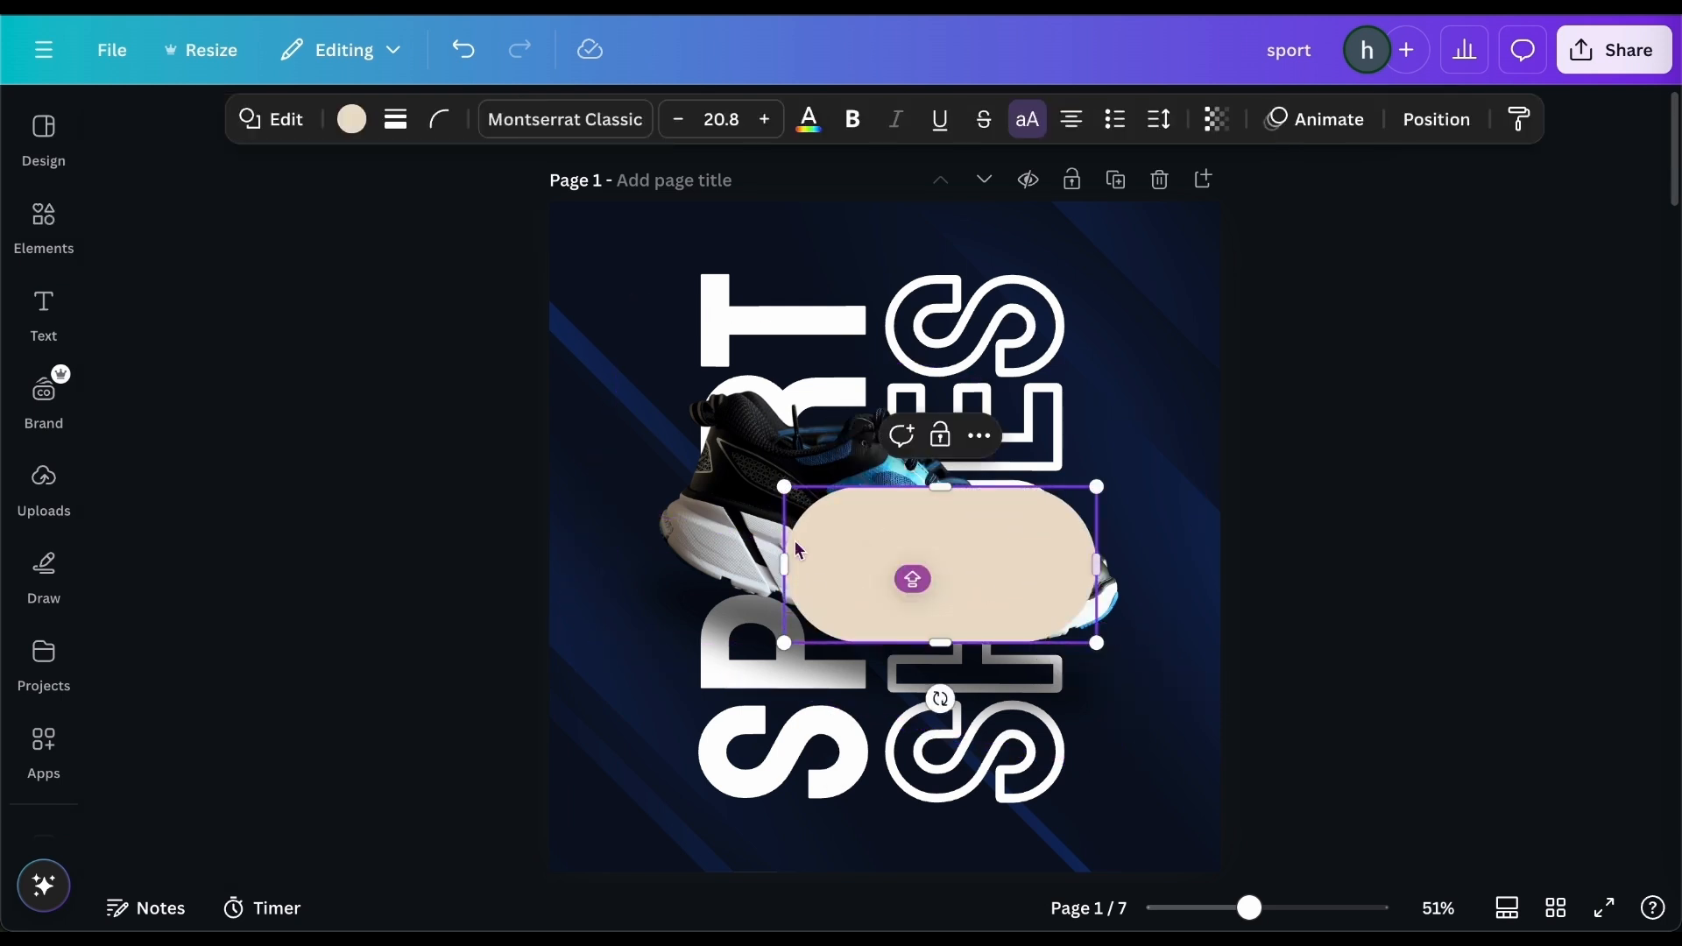
click(352, 119)
click(414, 306)
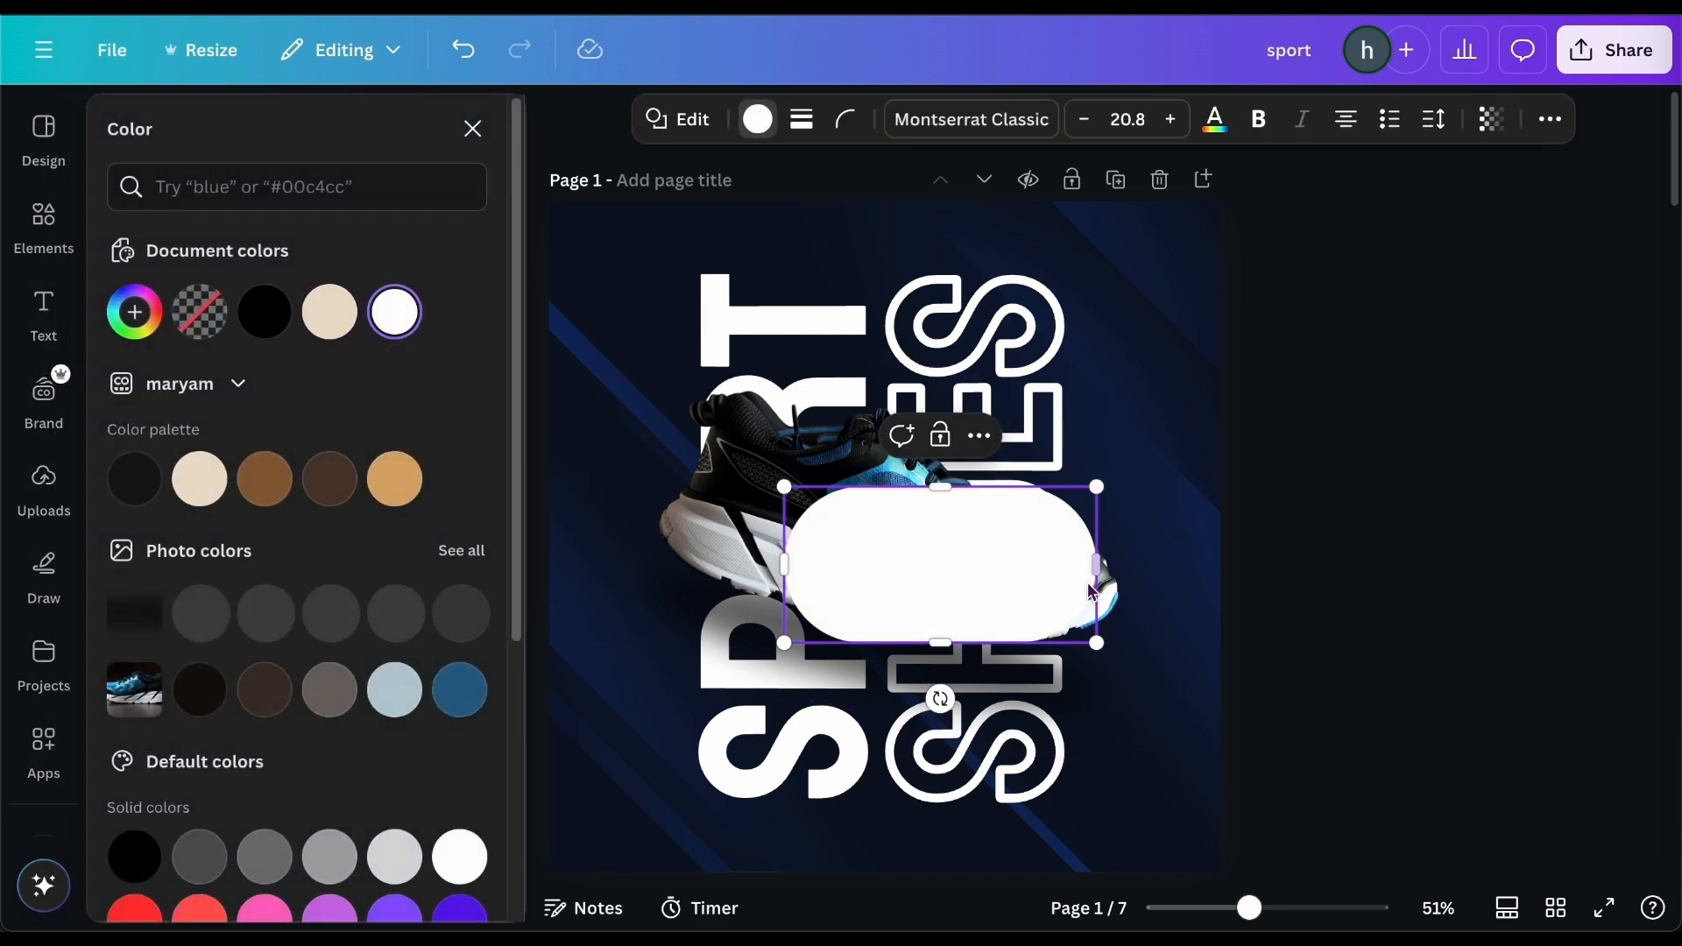
drag(1100, 582, 1229, 585)
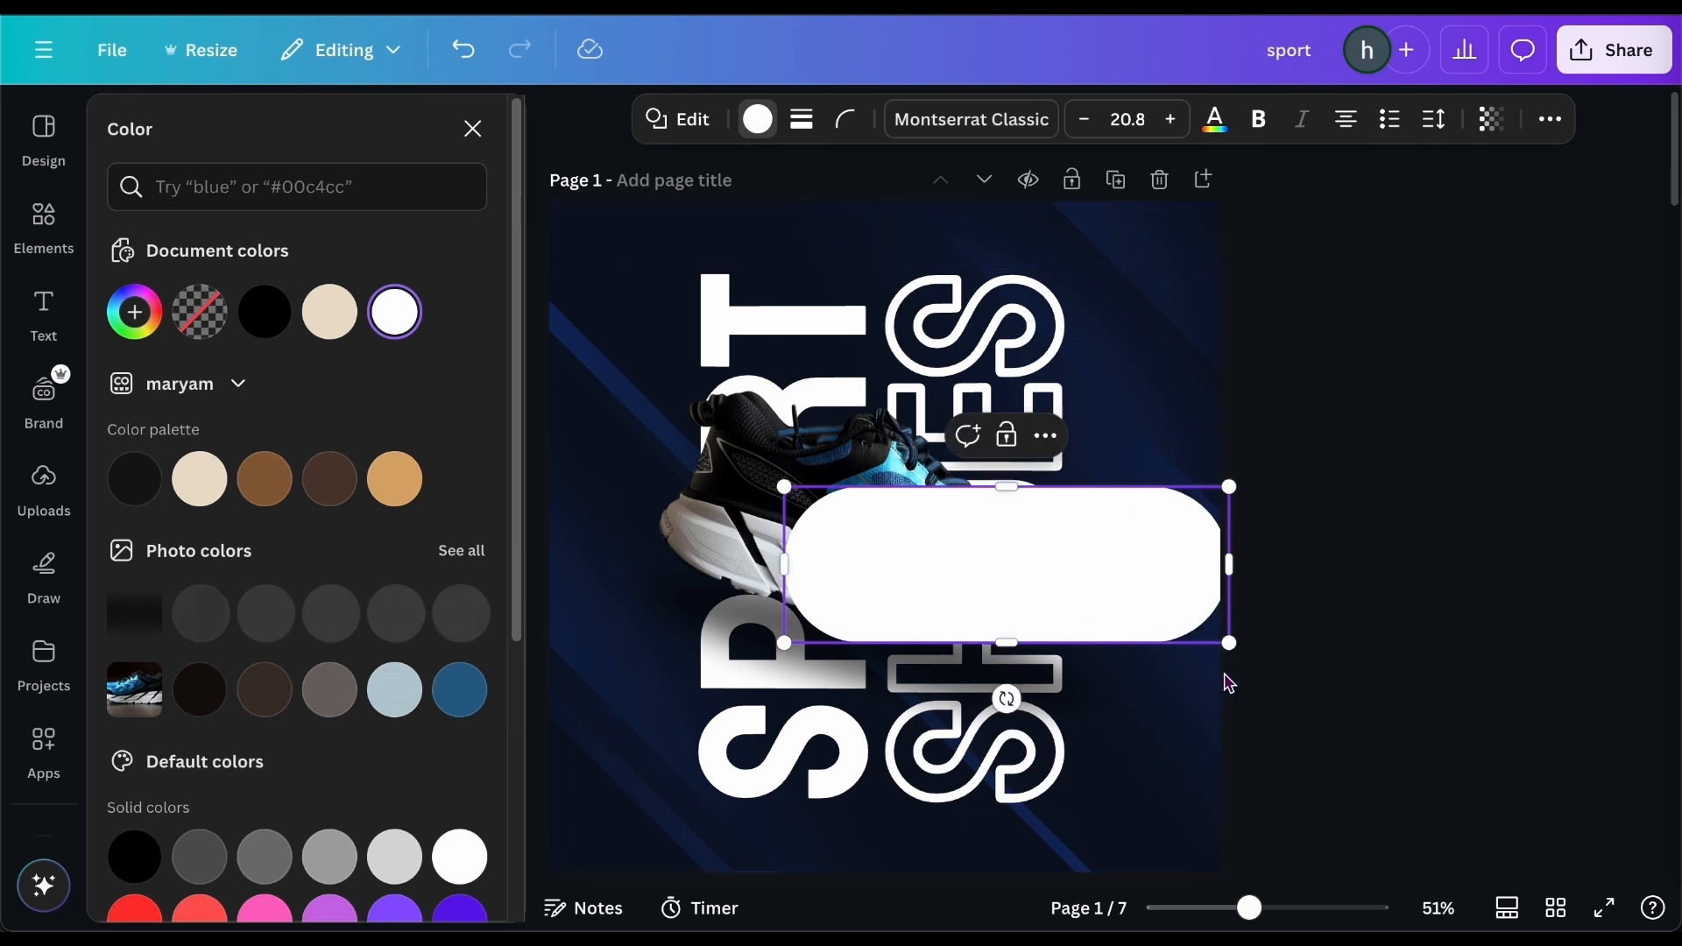
drag(1236, 645, 1052, 580)
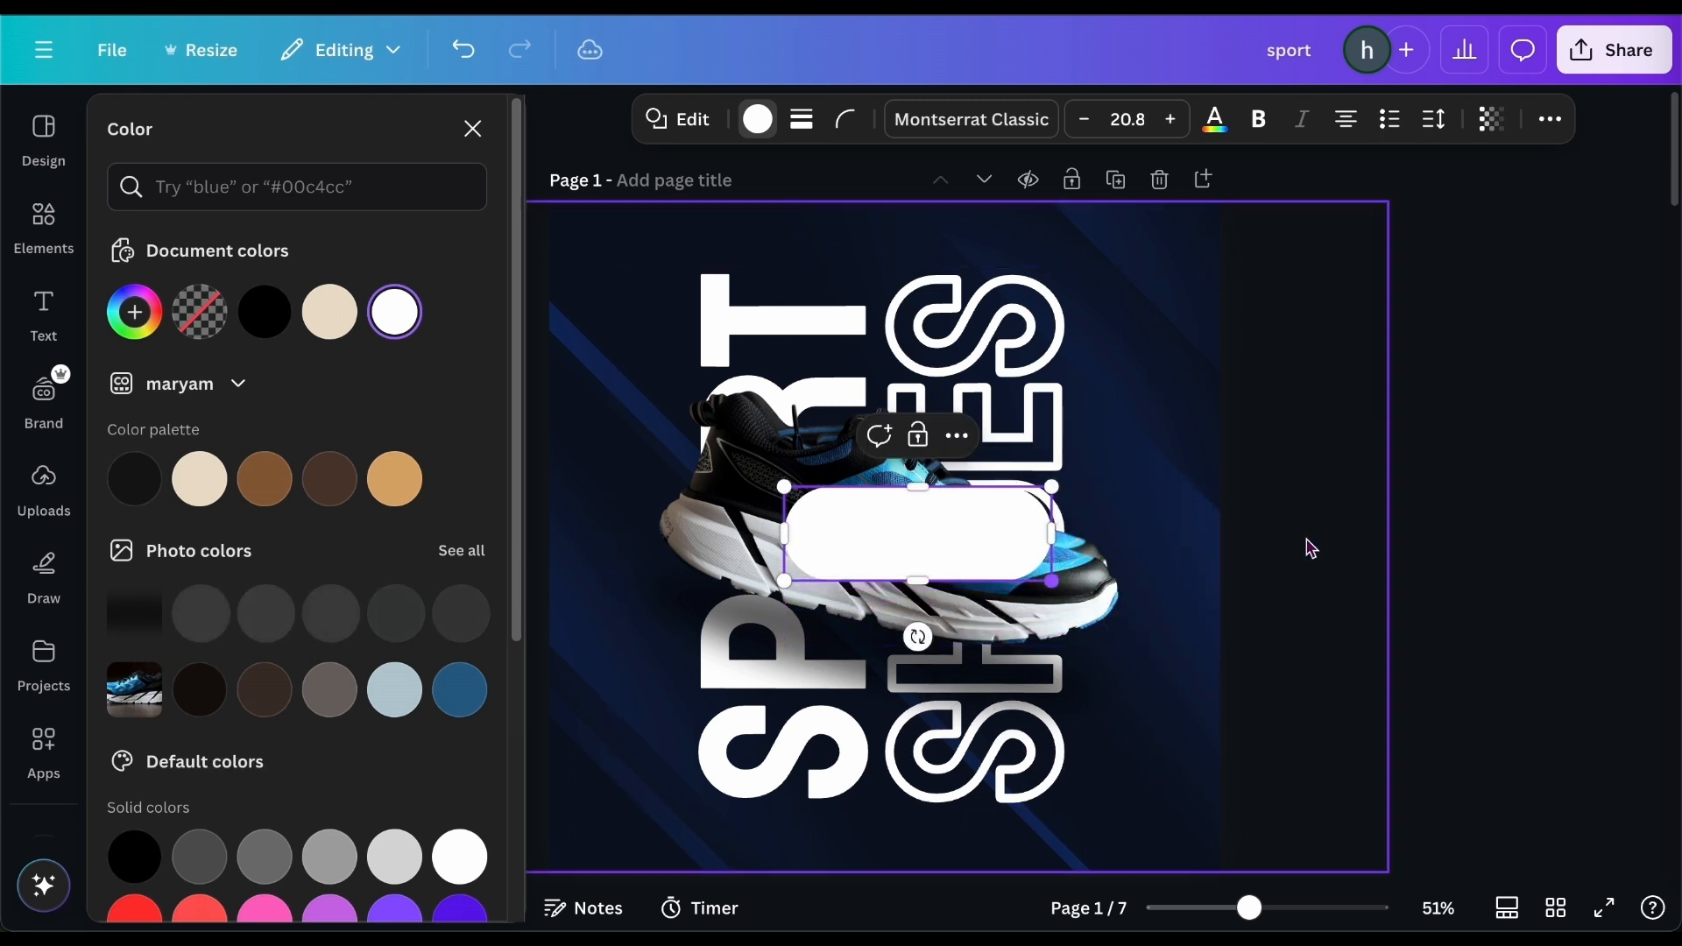
click(954, 530)
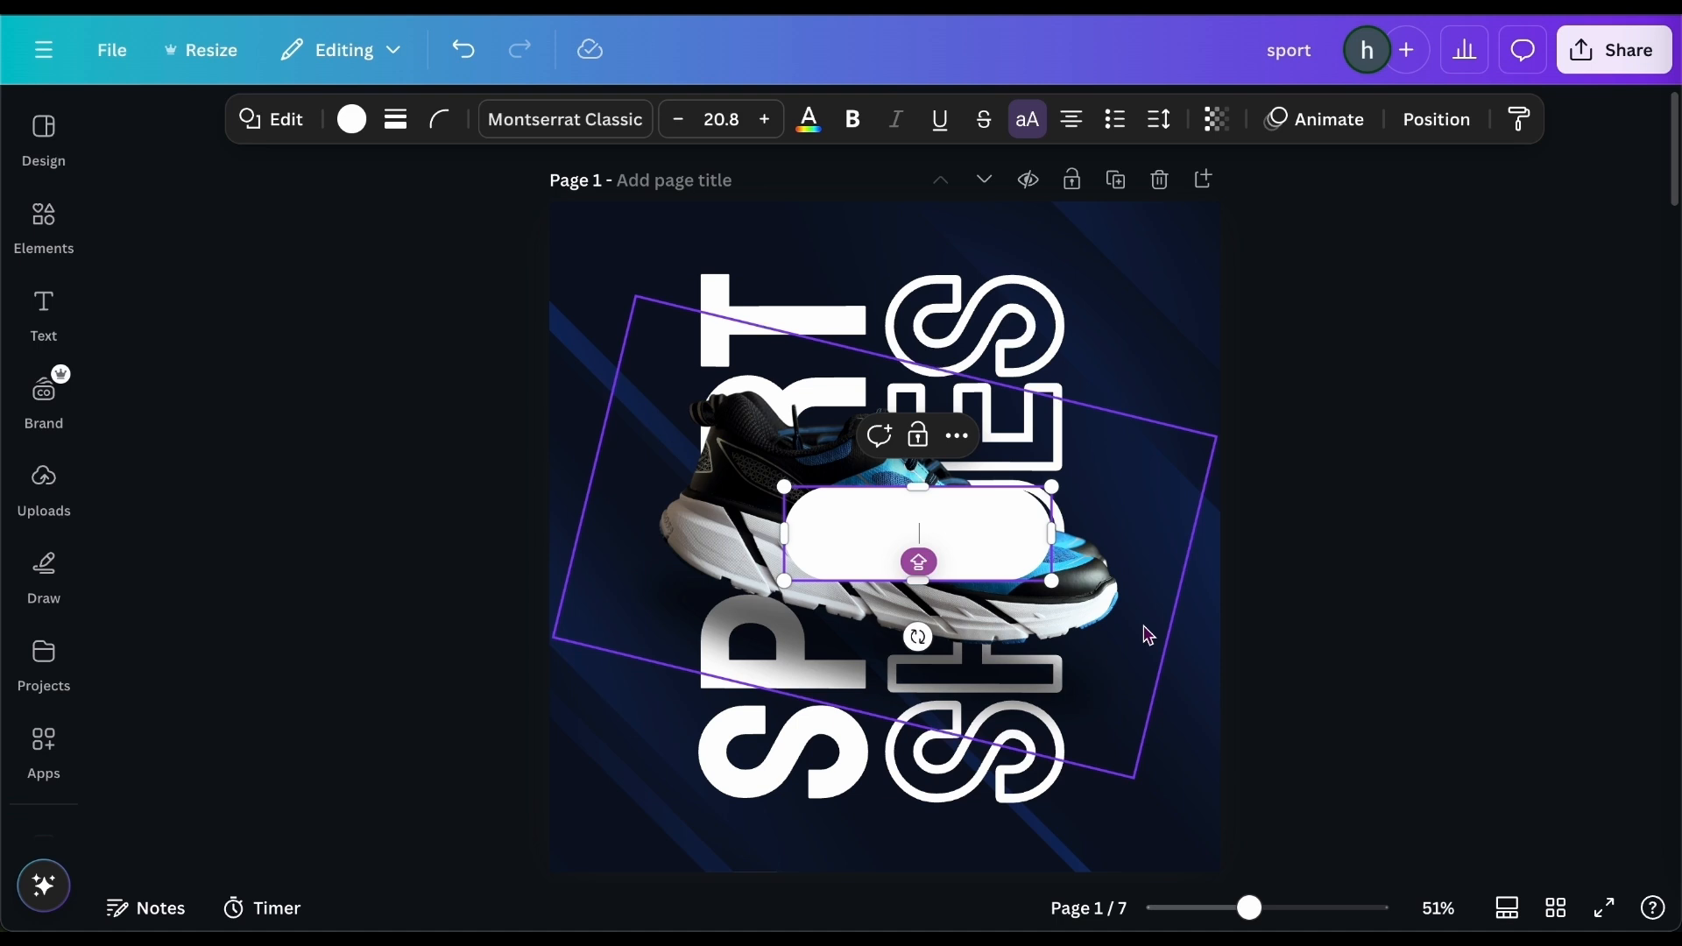
click(1387, 570)
Move the white pill just below the SPORT SHOES text and shrink it to about 218 by 50 px.
drag(986, 503, 1039, 786)
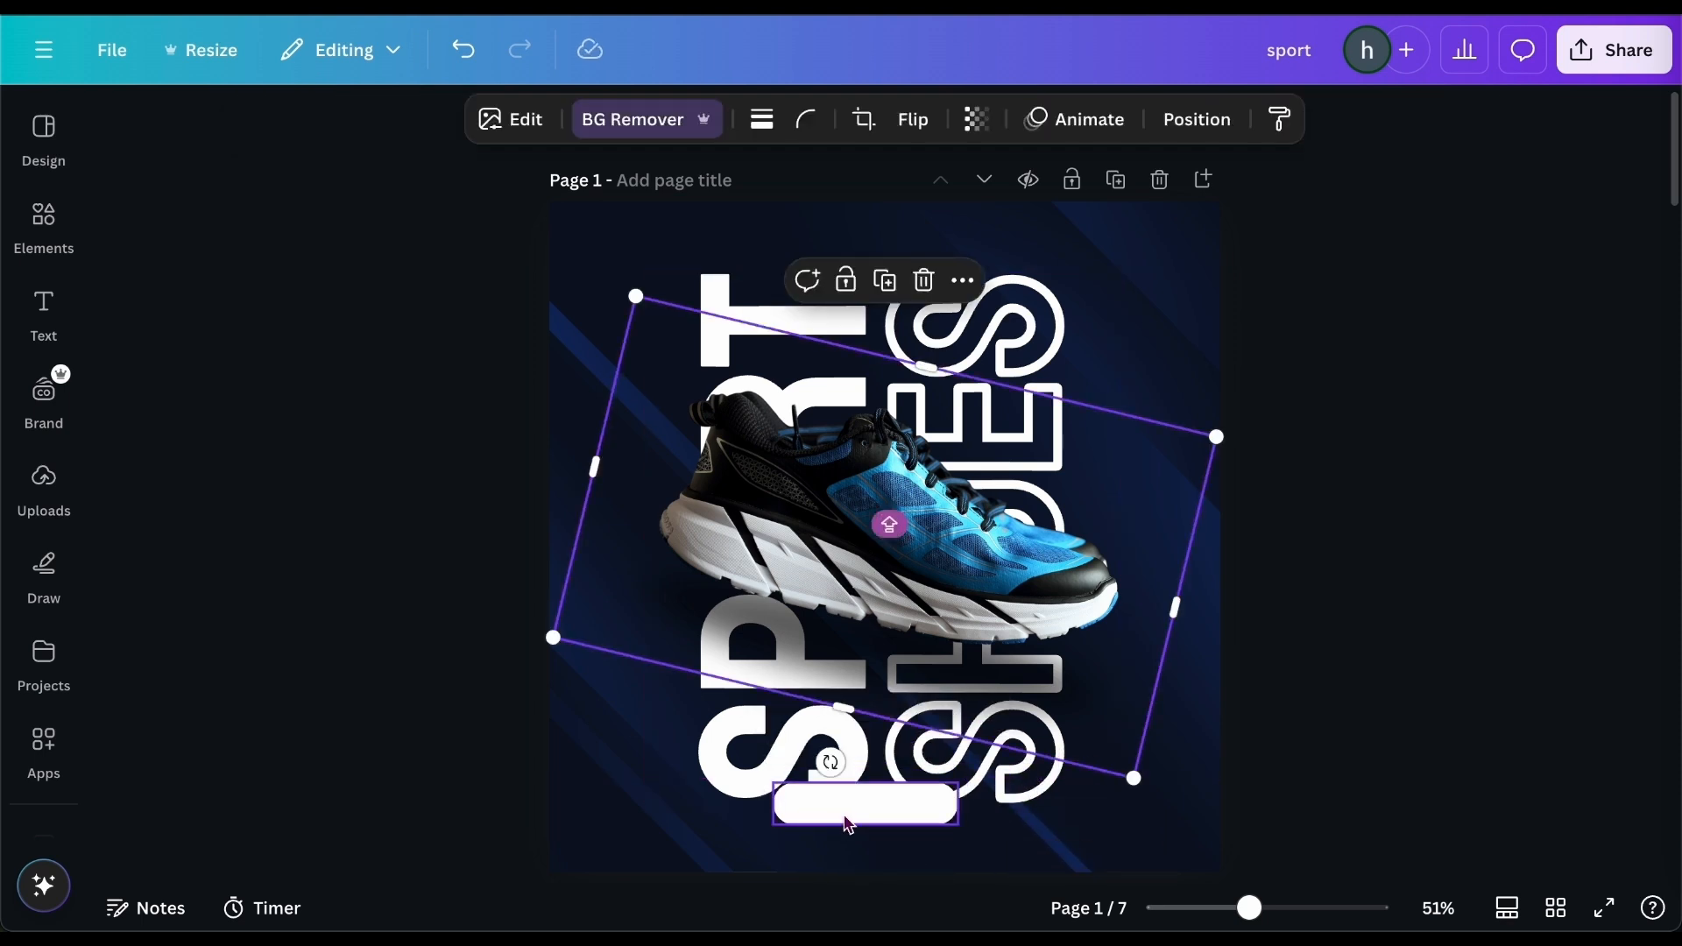
drag(846, 816, 882, 835)
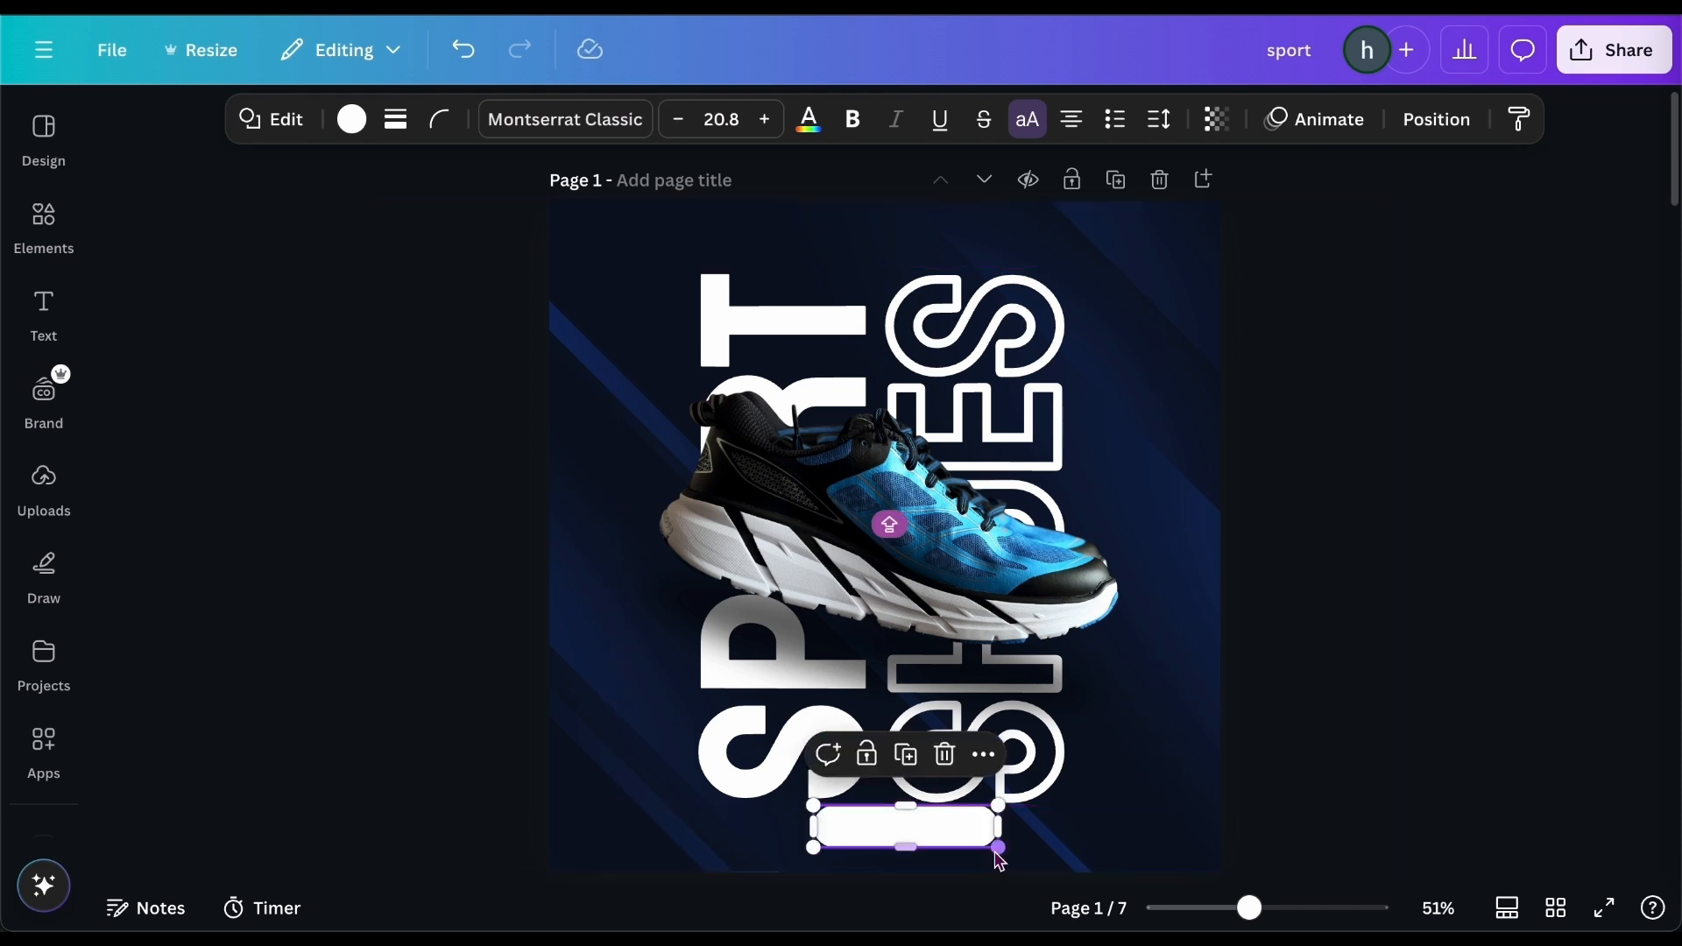
drag(999, 856, 950, 834)
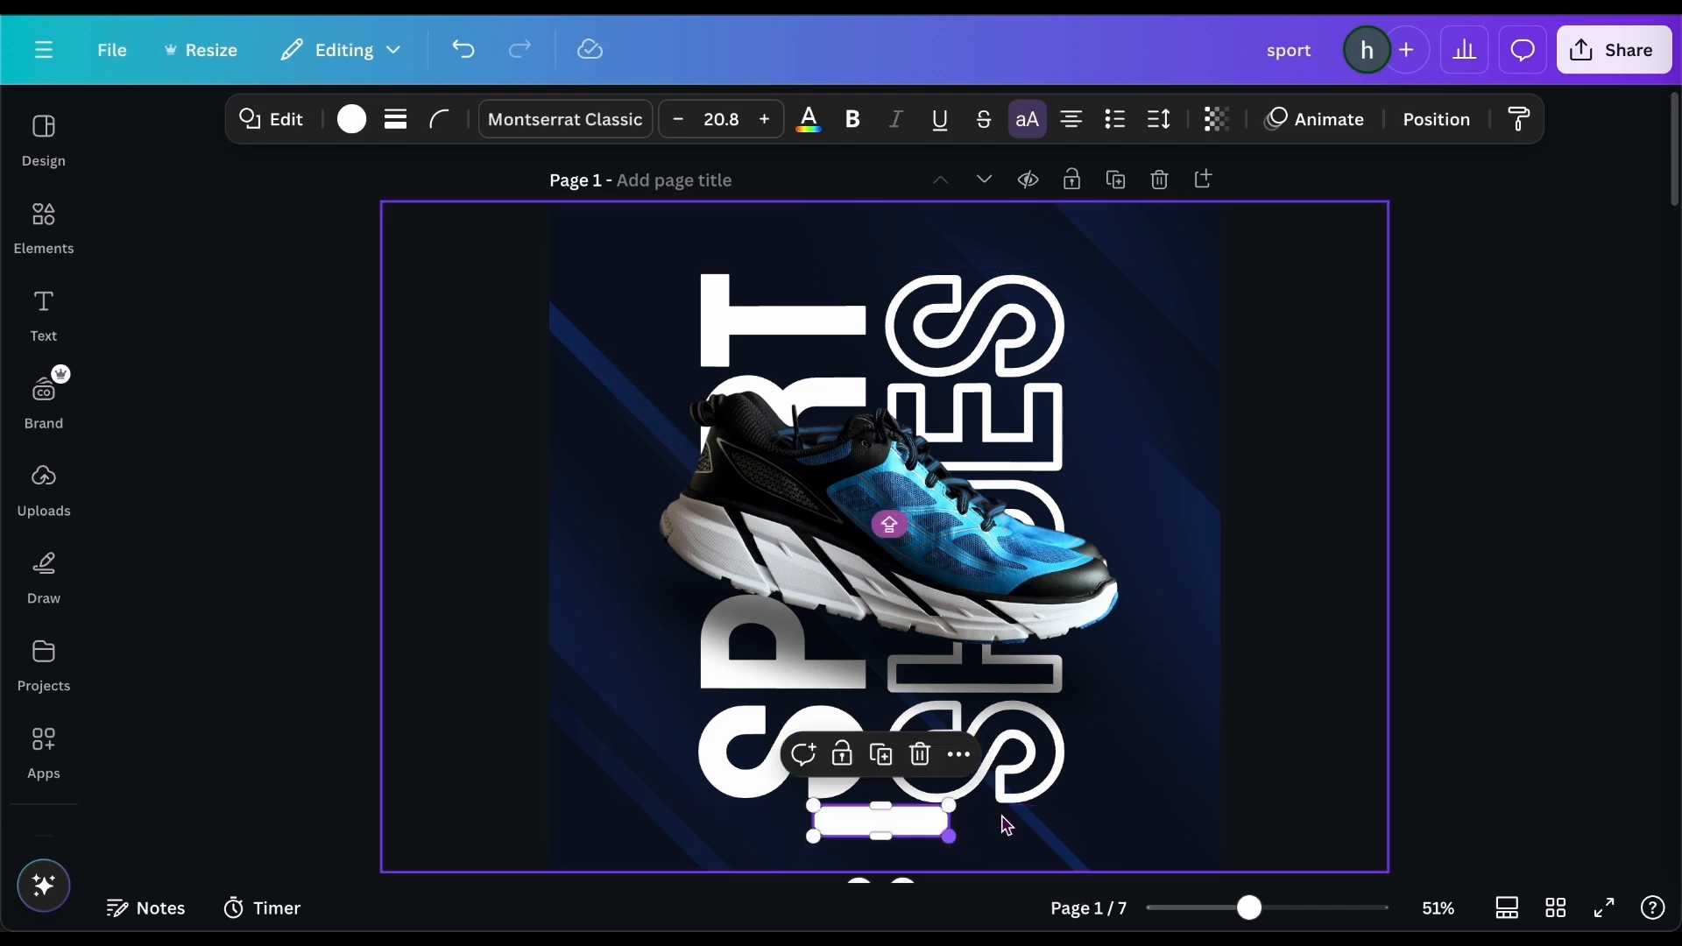
click(1052, 802)
click(922, 819)
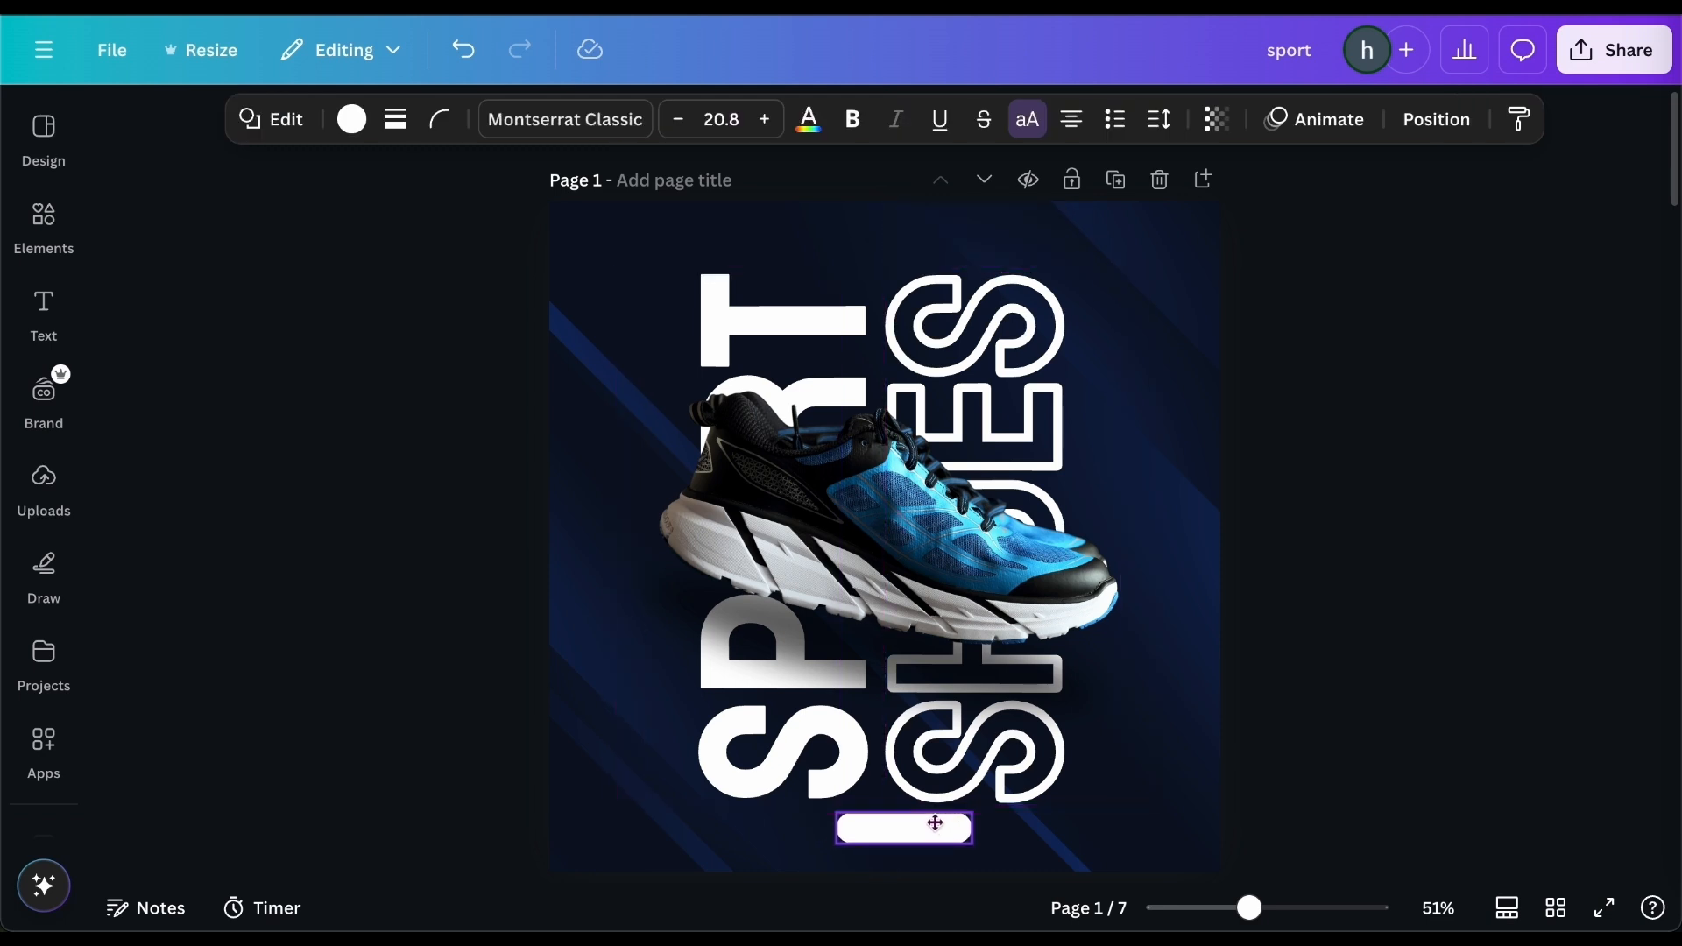
drag(929, 821, 928, 823)
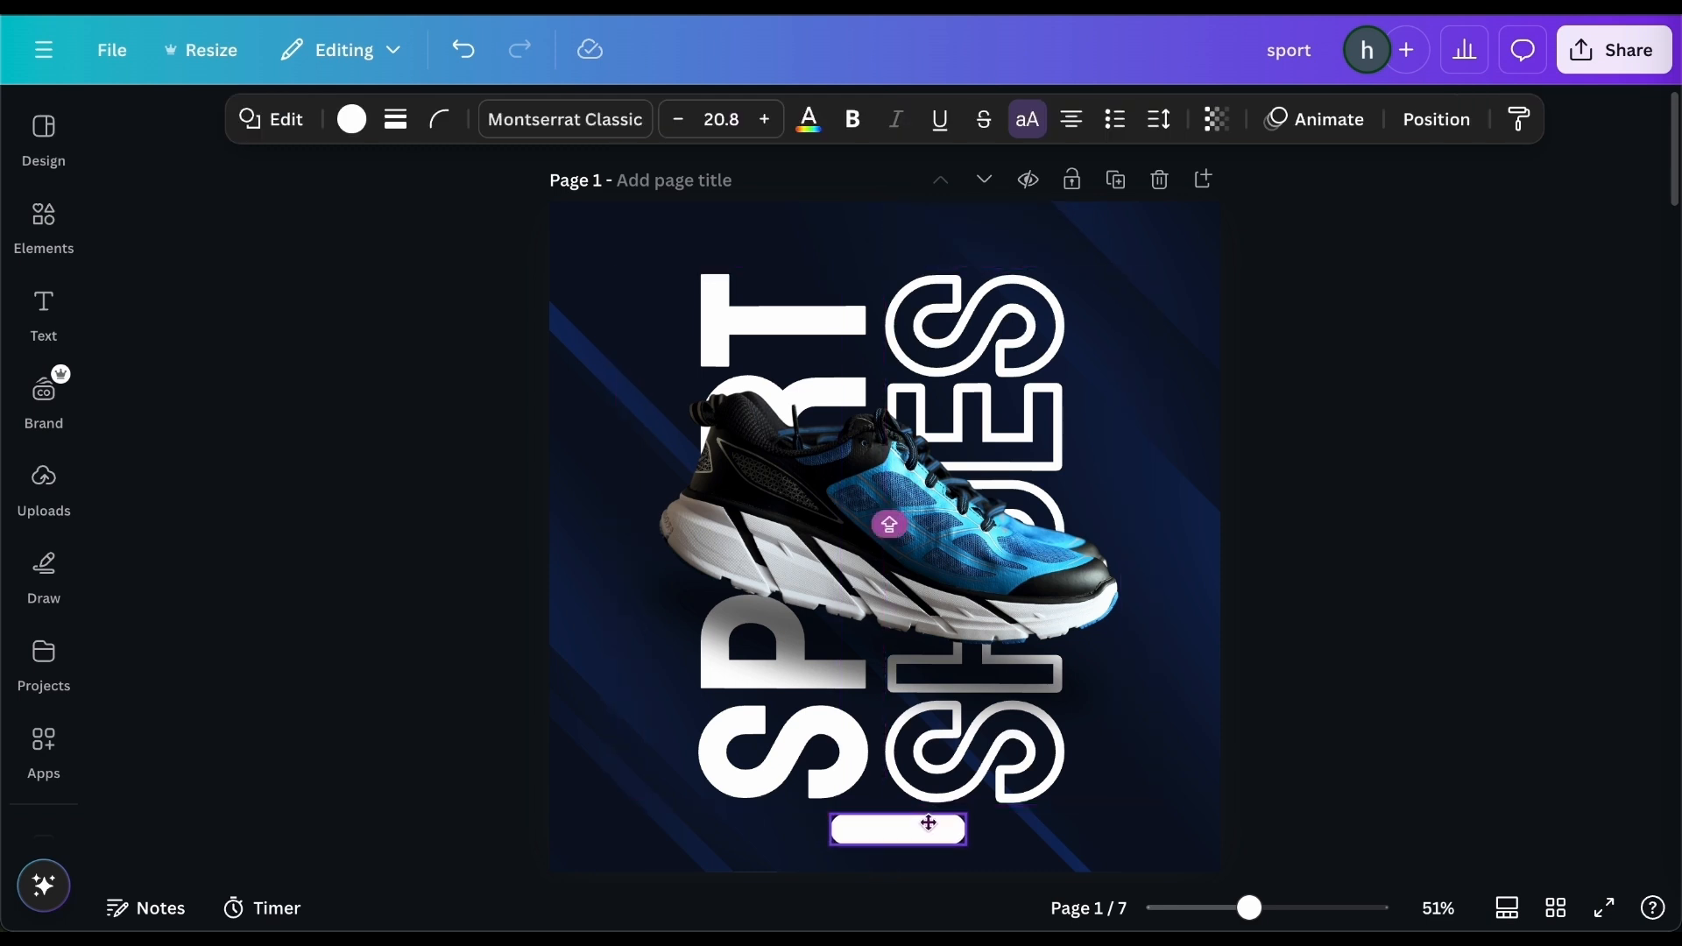
Align the white pill to the horizontal center of the page.
click(1436, 119)
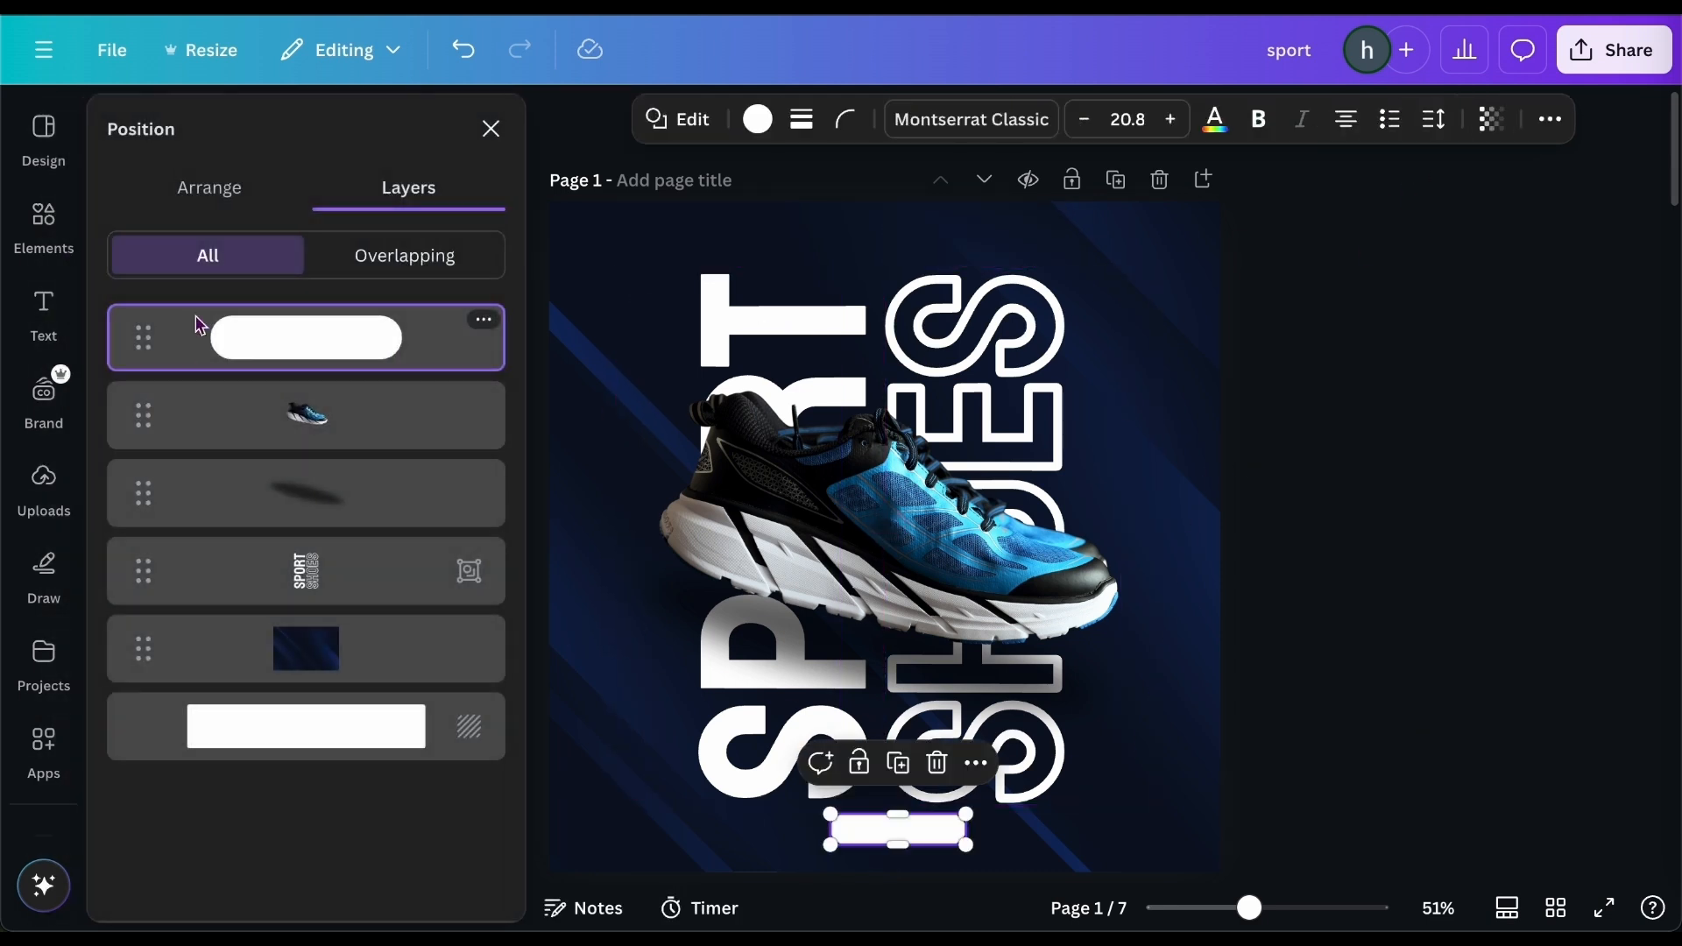
click(212, 189)
click(390, 498)
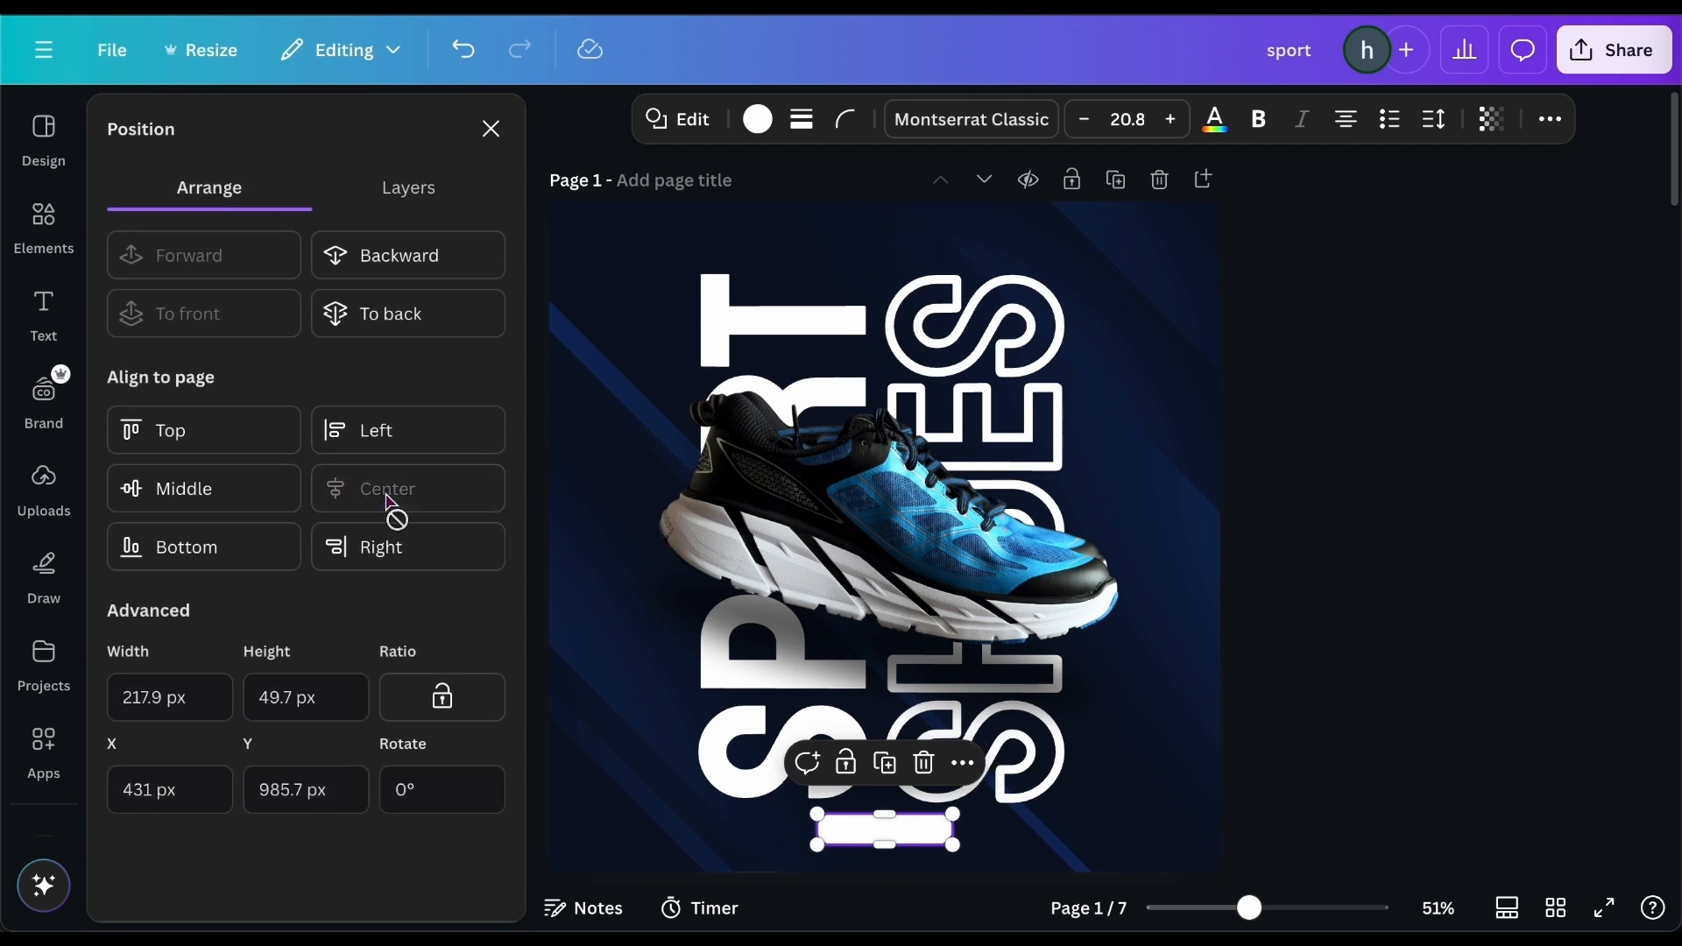
Add a text box to the page reading SHOP NOW.
click(45, 306)
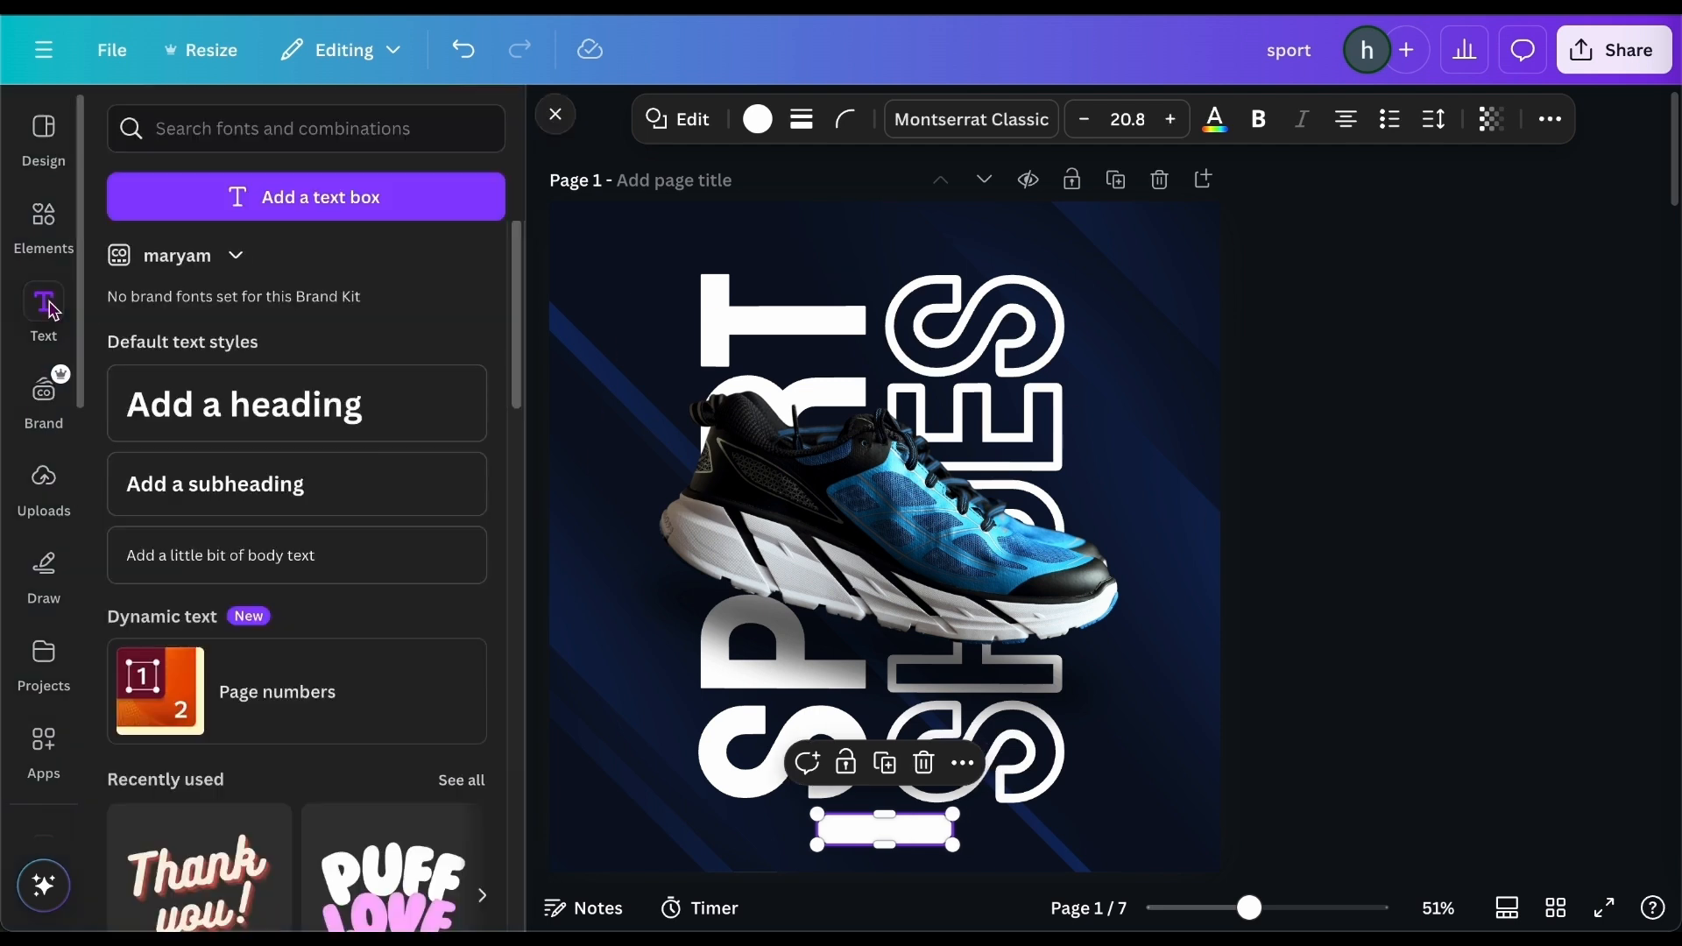
click(311, 218)
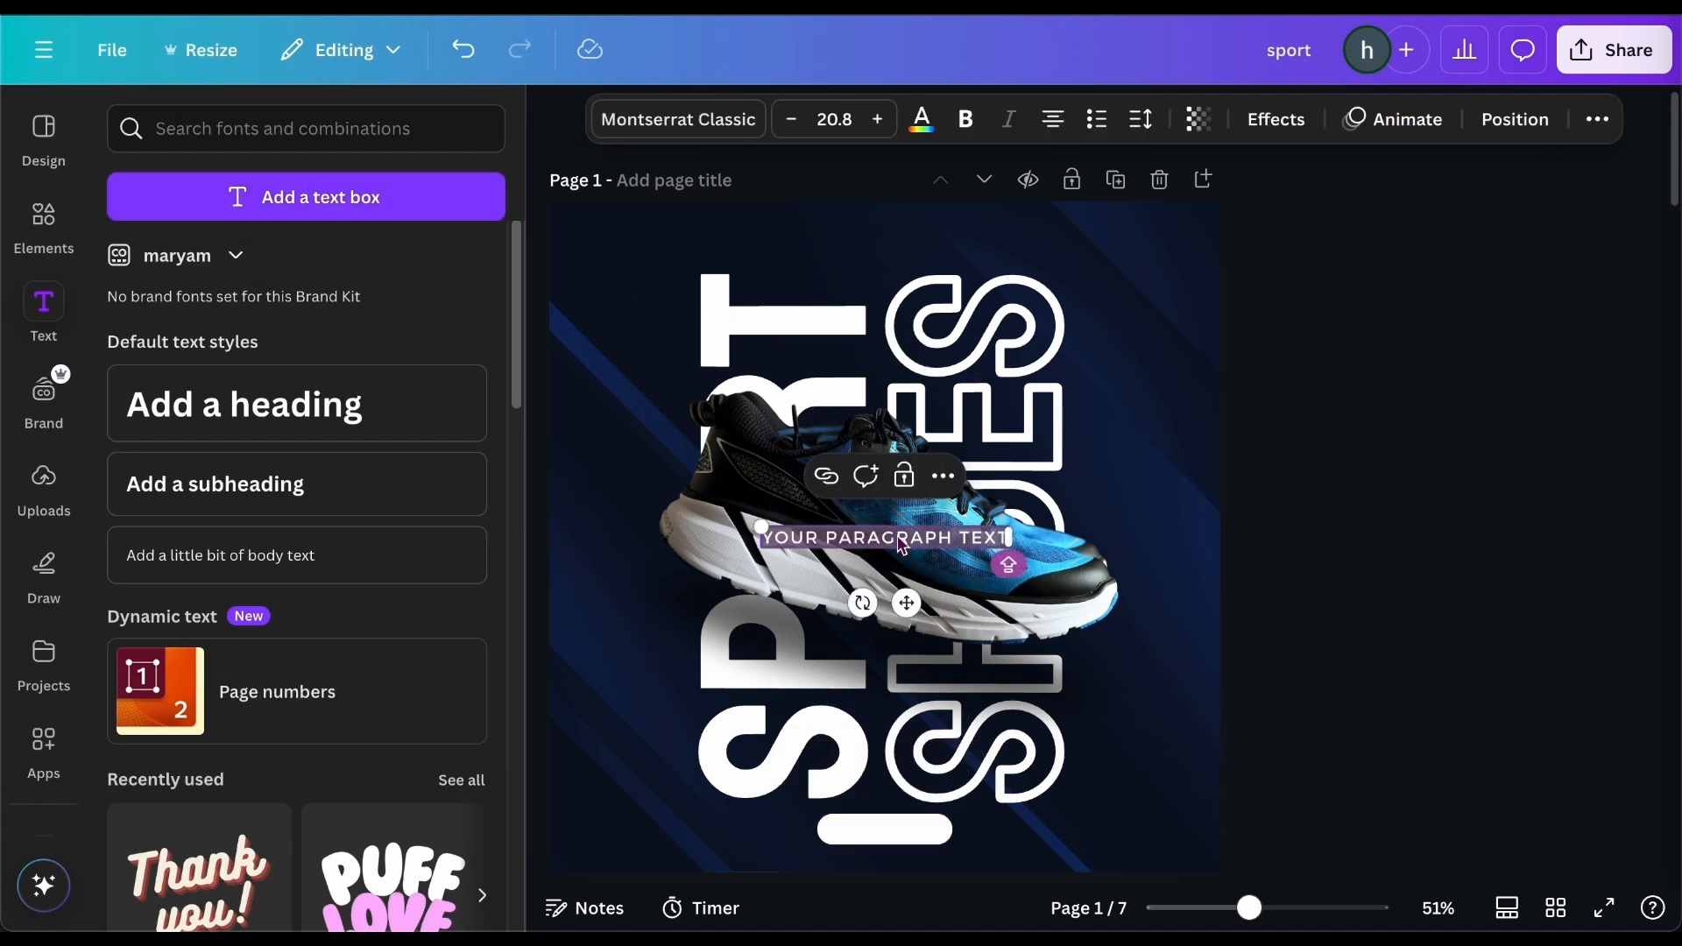
key(BackSpace)
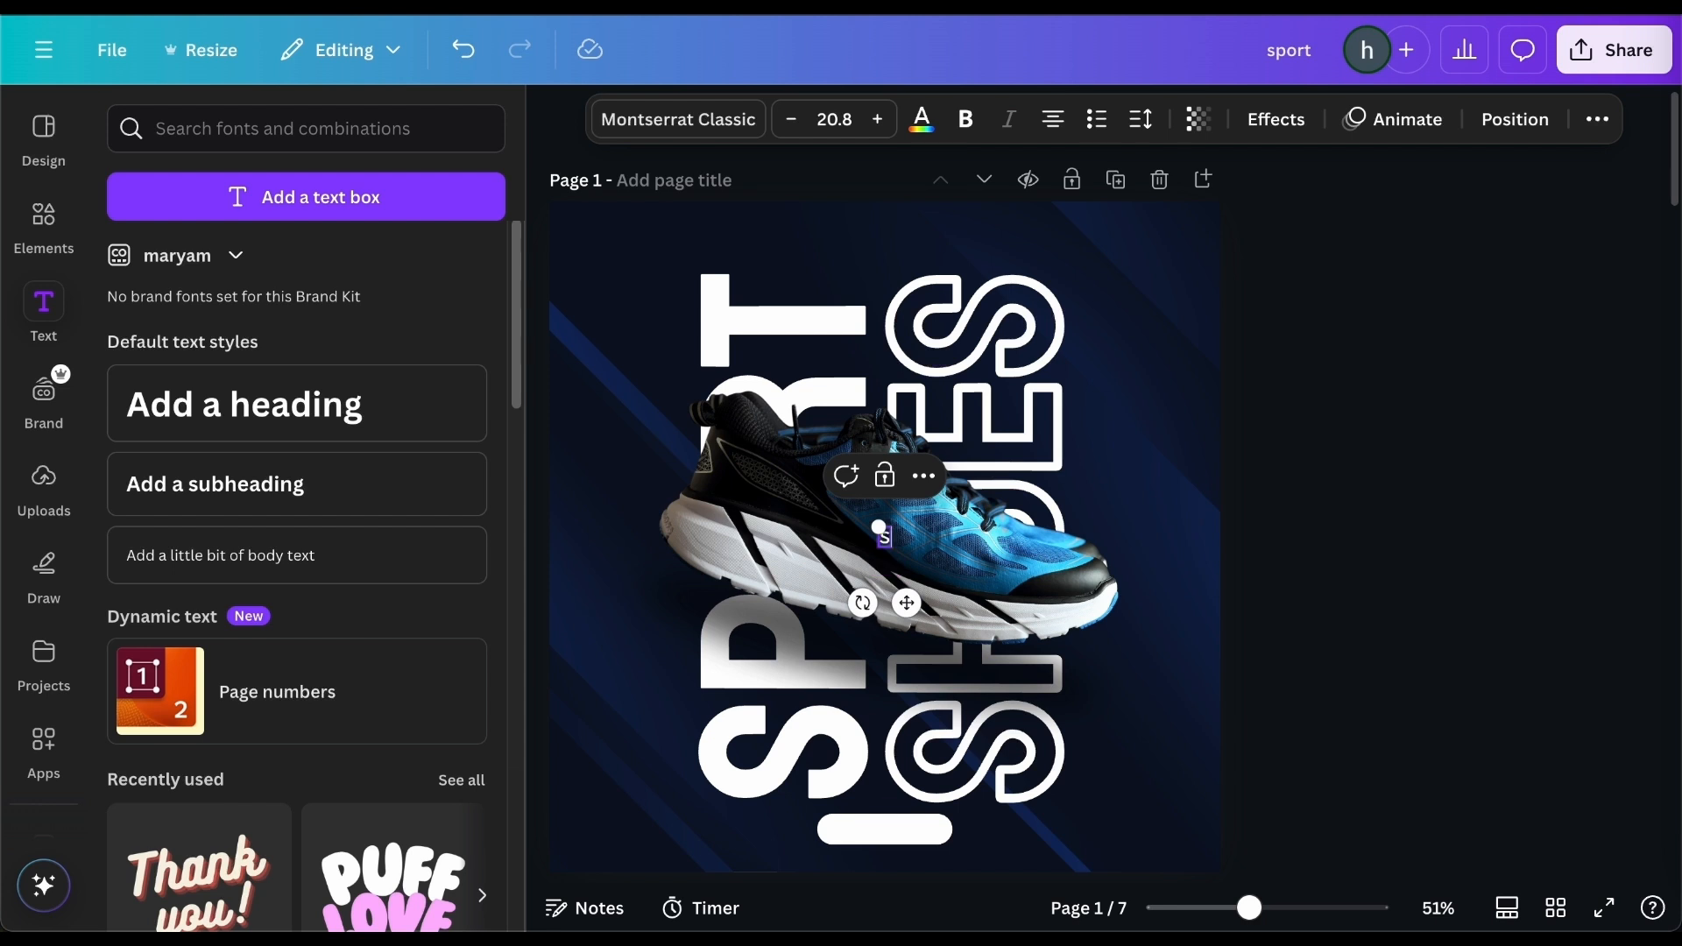
text(SHOP NOW)
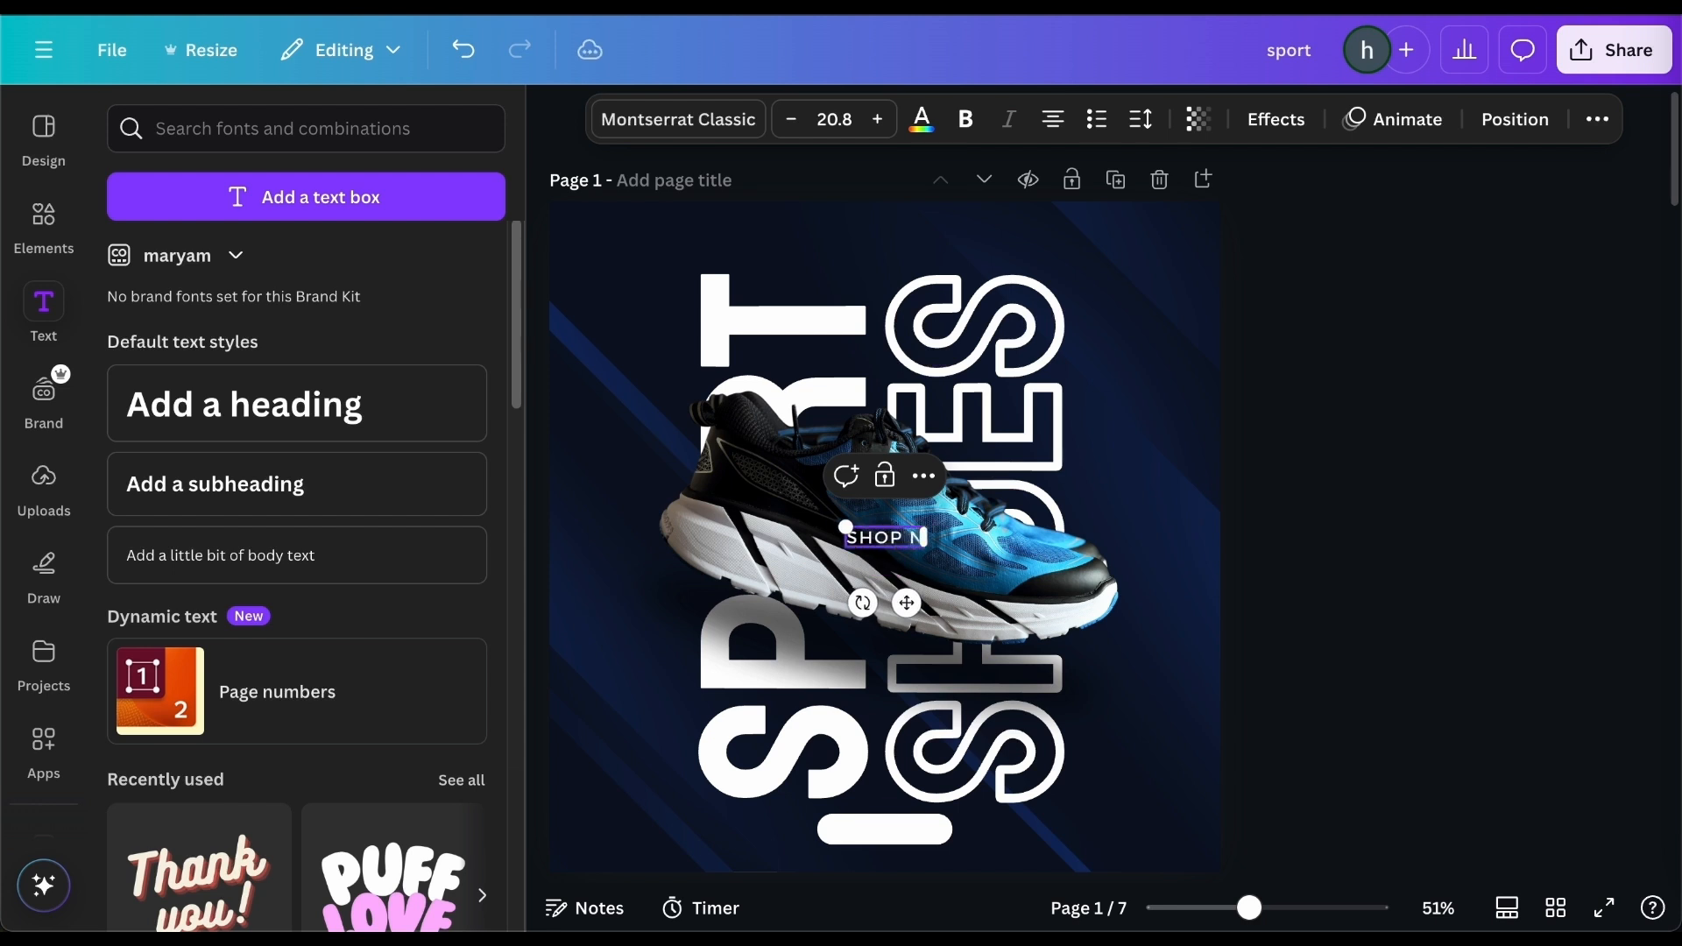
click(1144, 488)
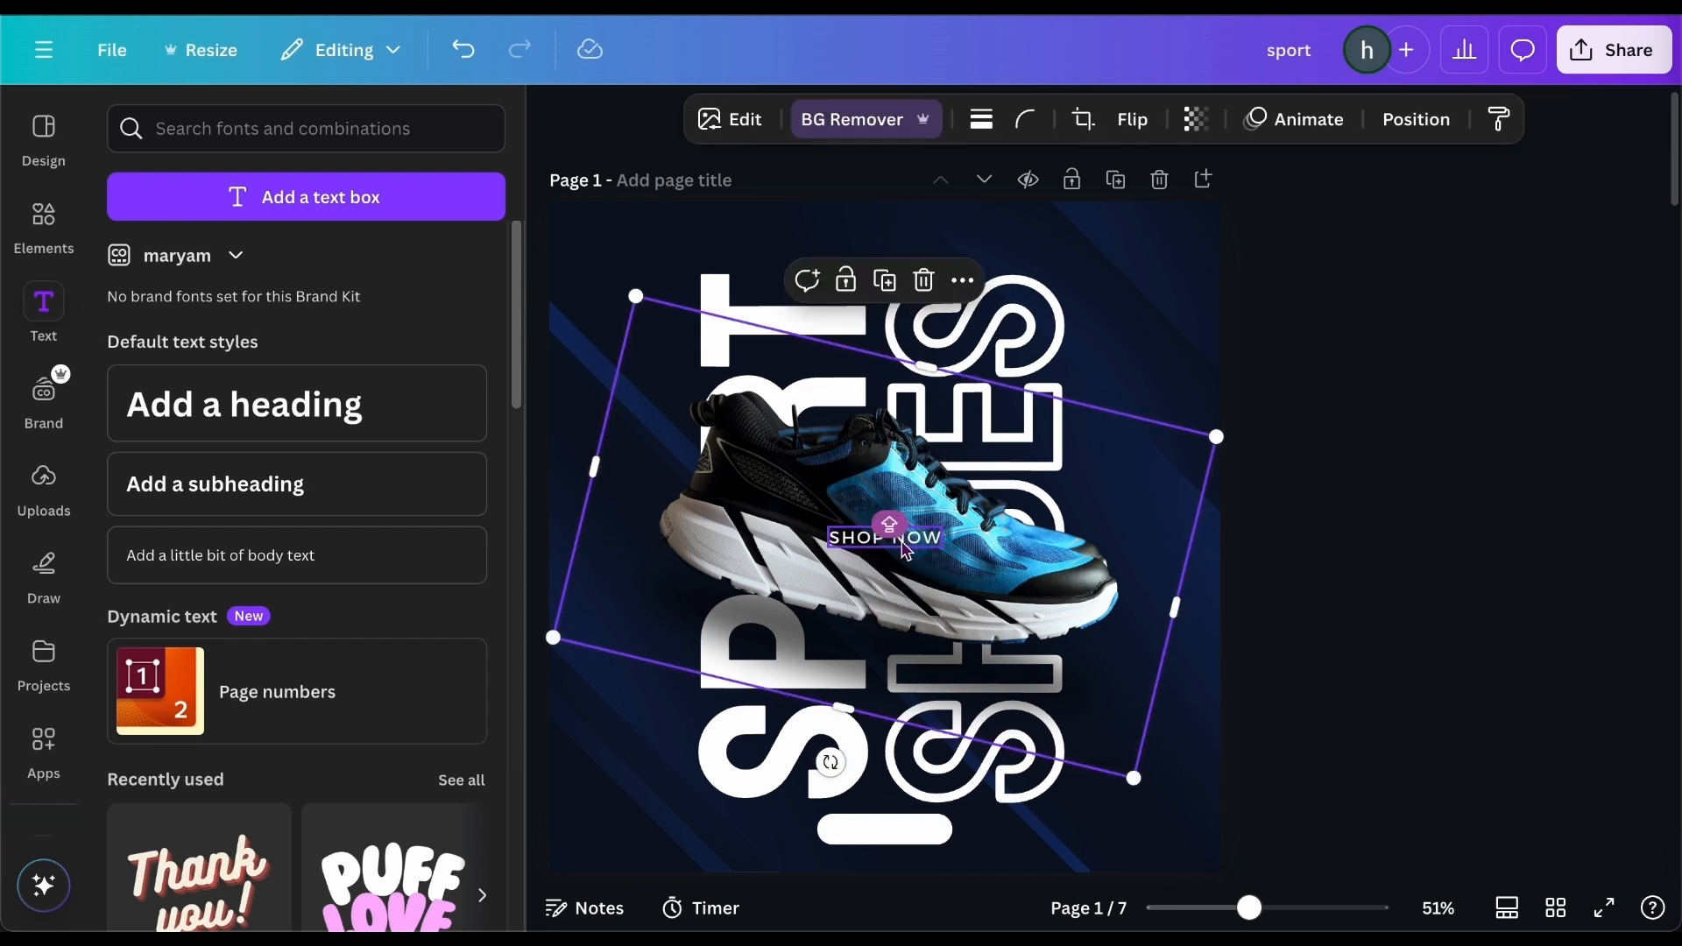
Place the SHOP NOW text on the white pill and set its colour to black.
drag(907, 539, 902, 832)
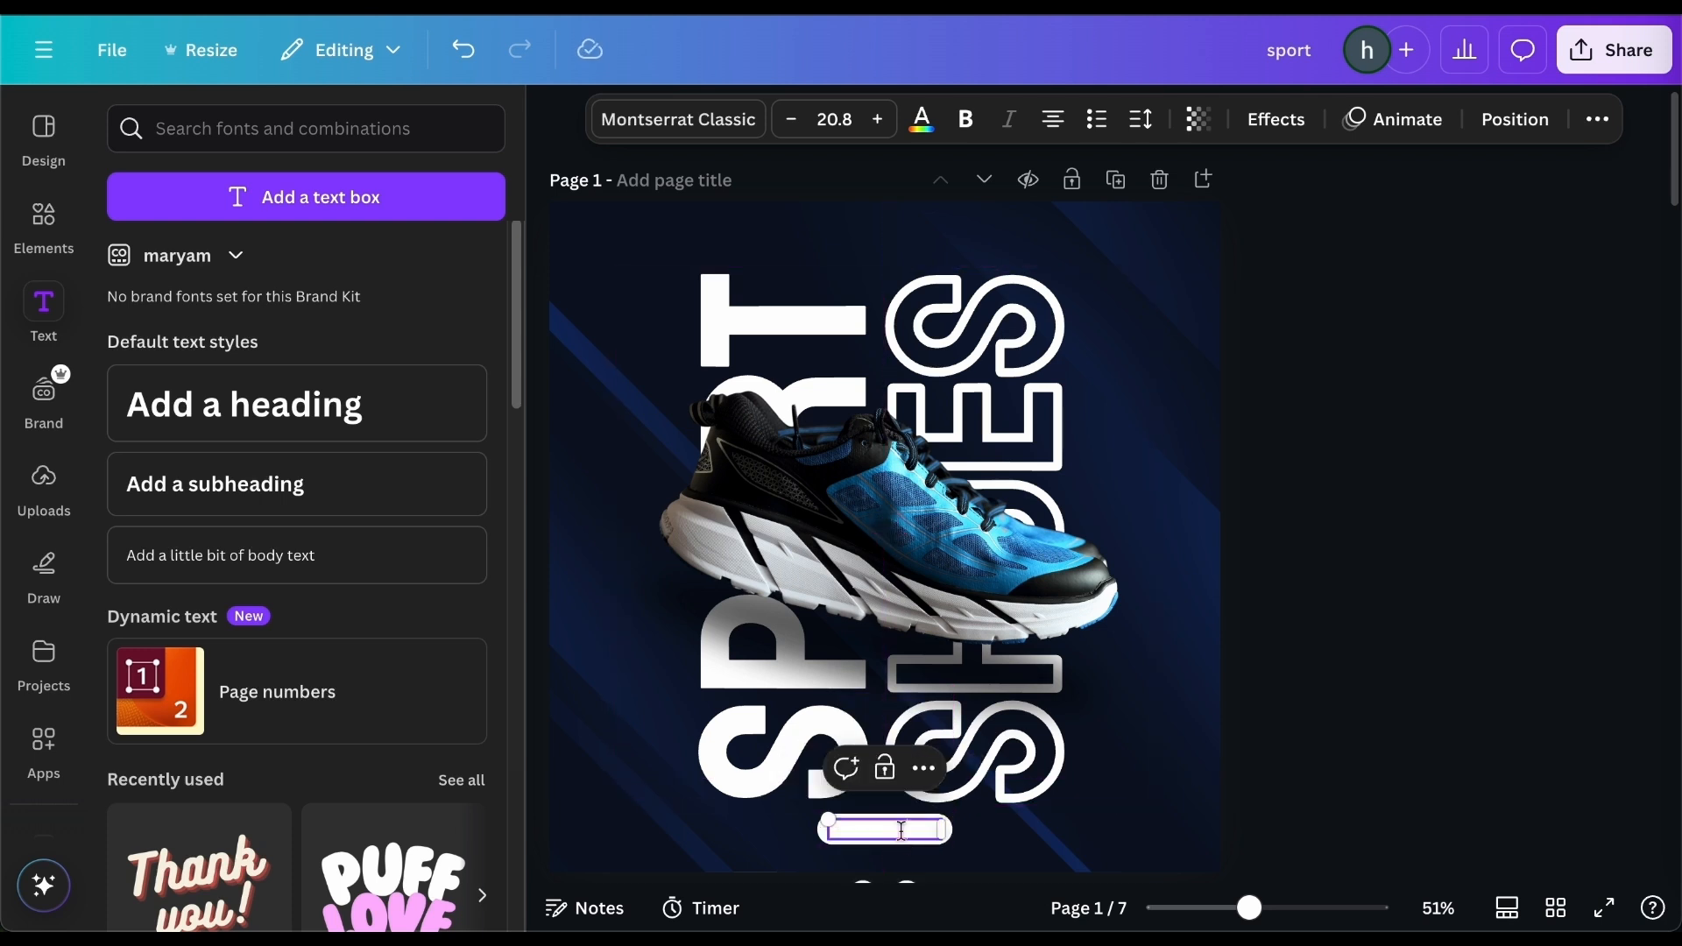
click(885, 830)
click(922, 120)
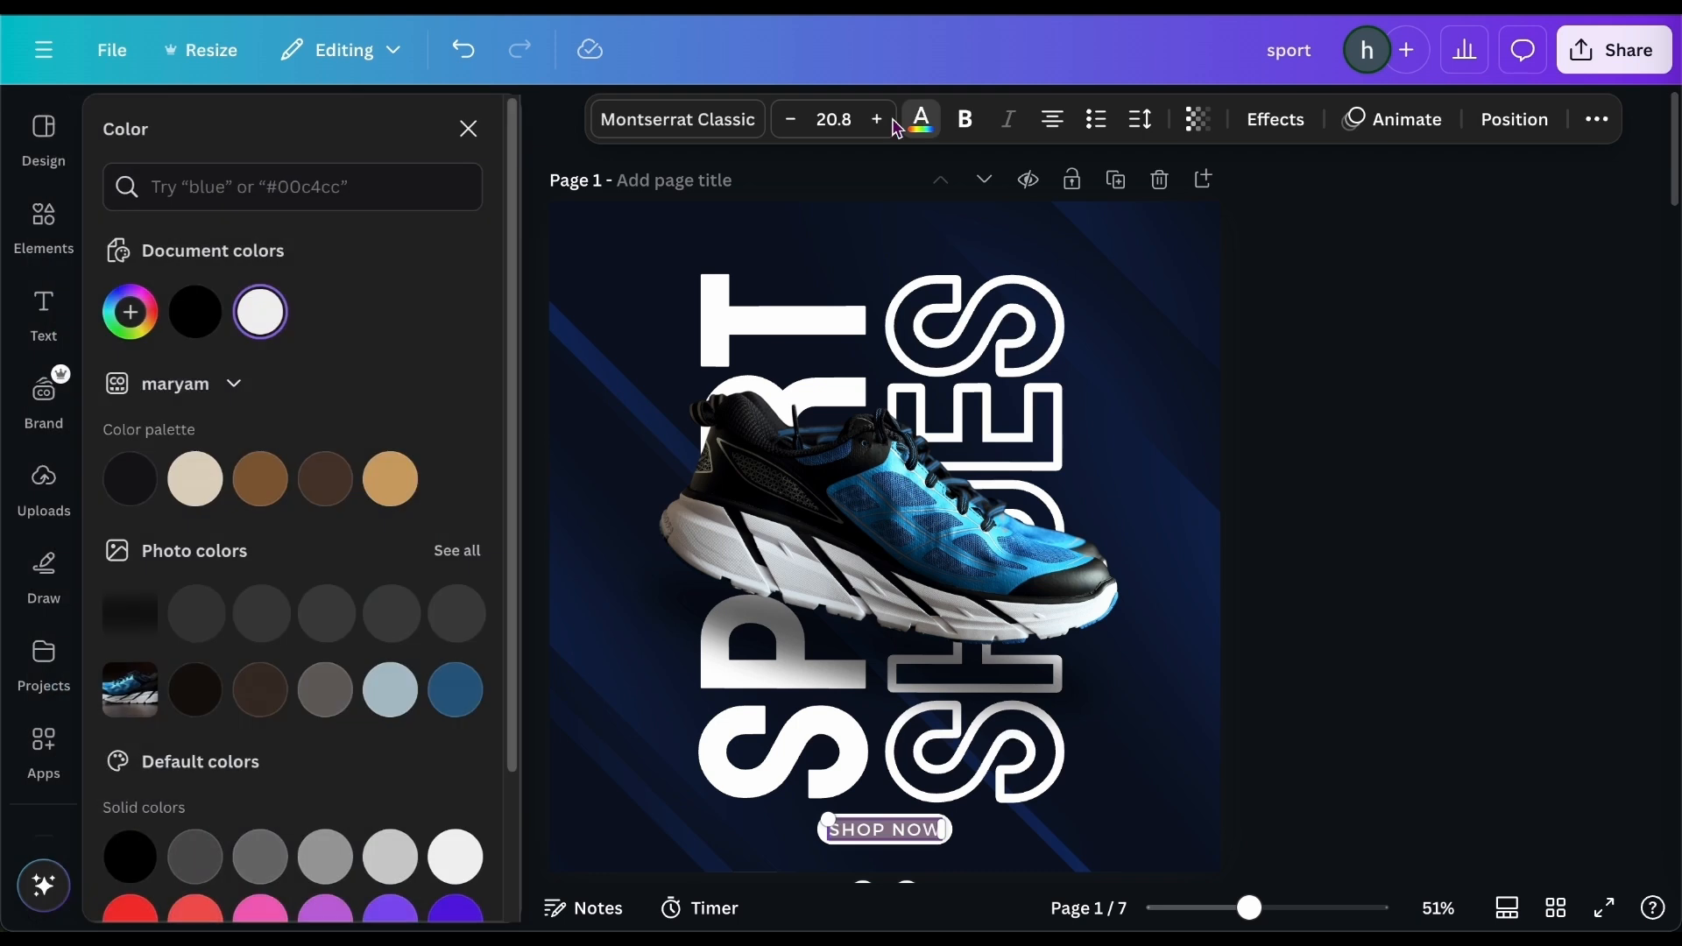
click(201, 316)
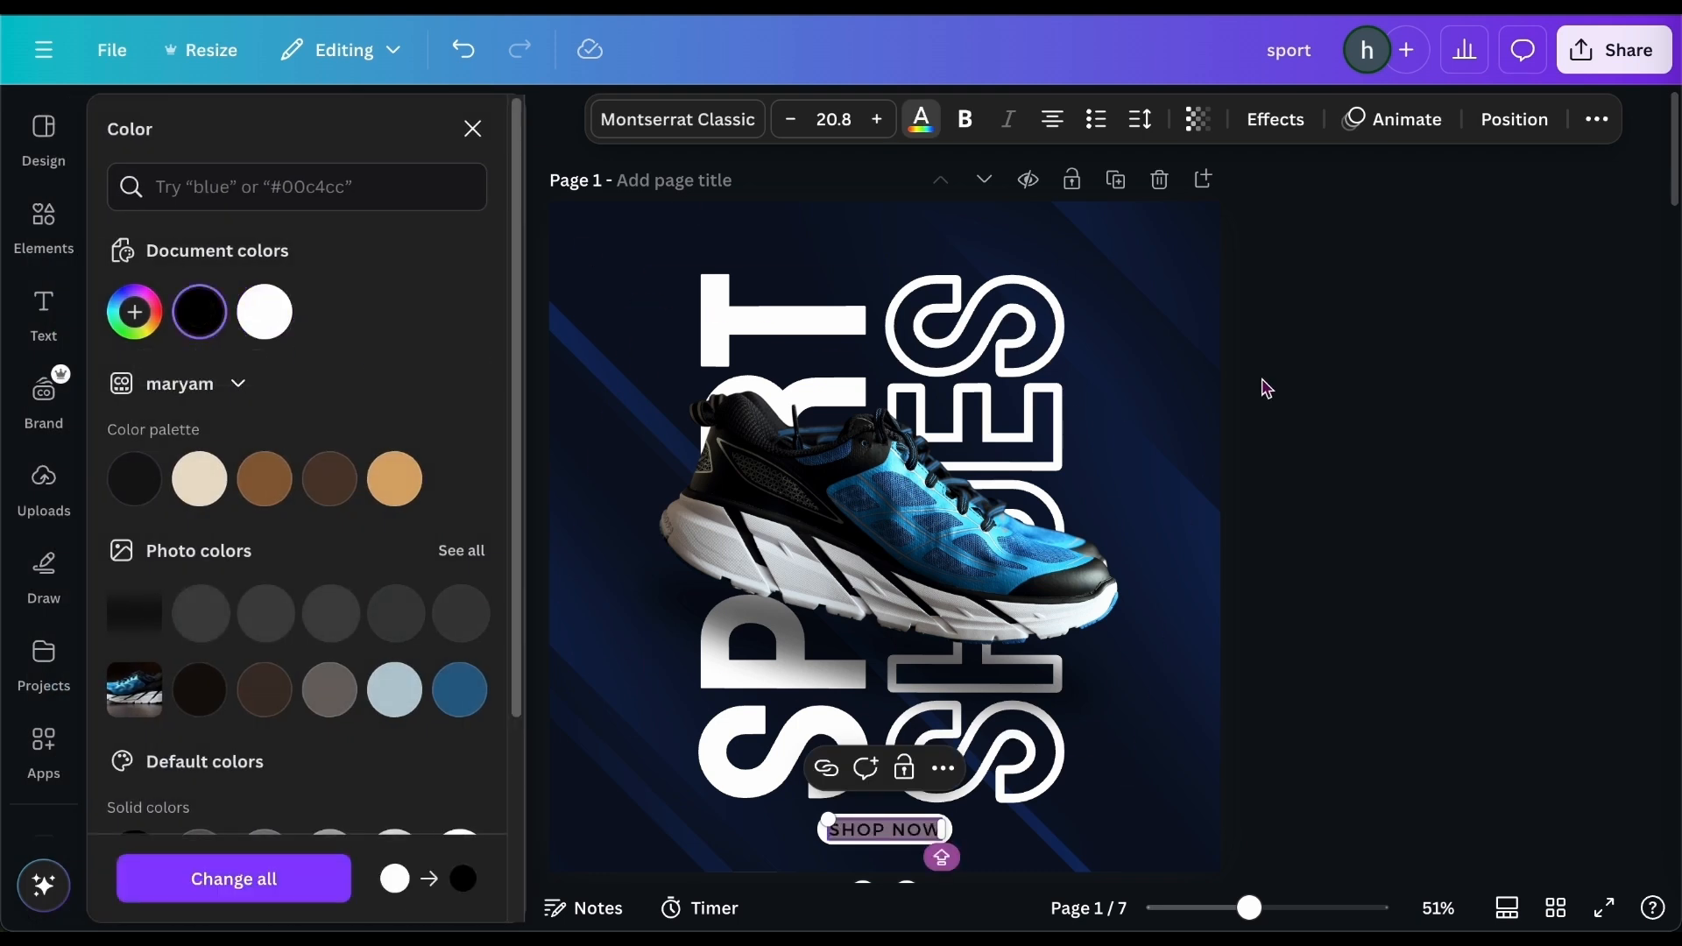
click(1438, 360)
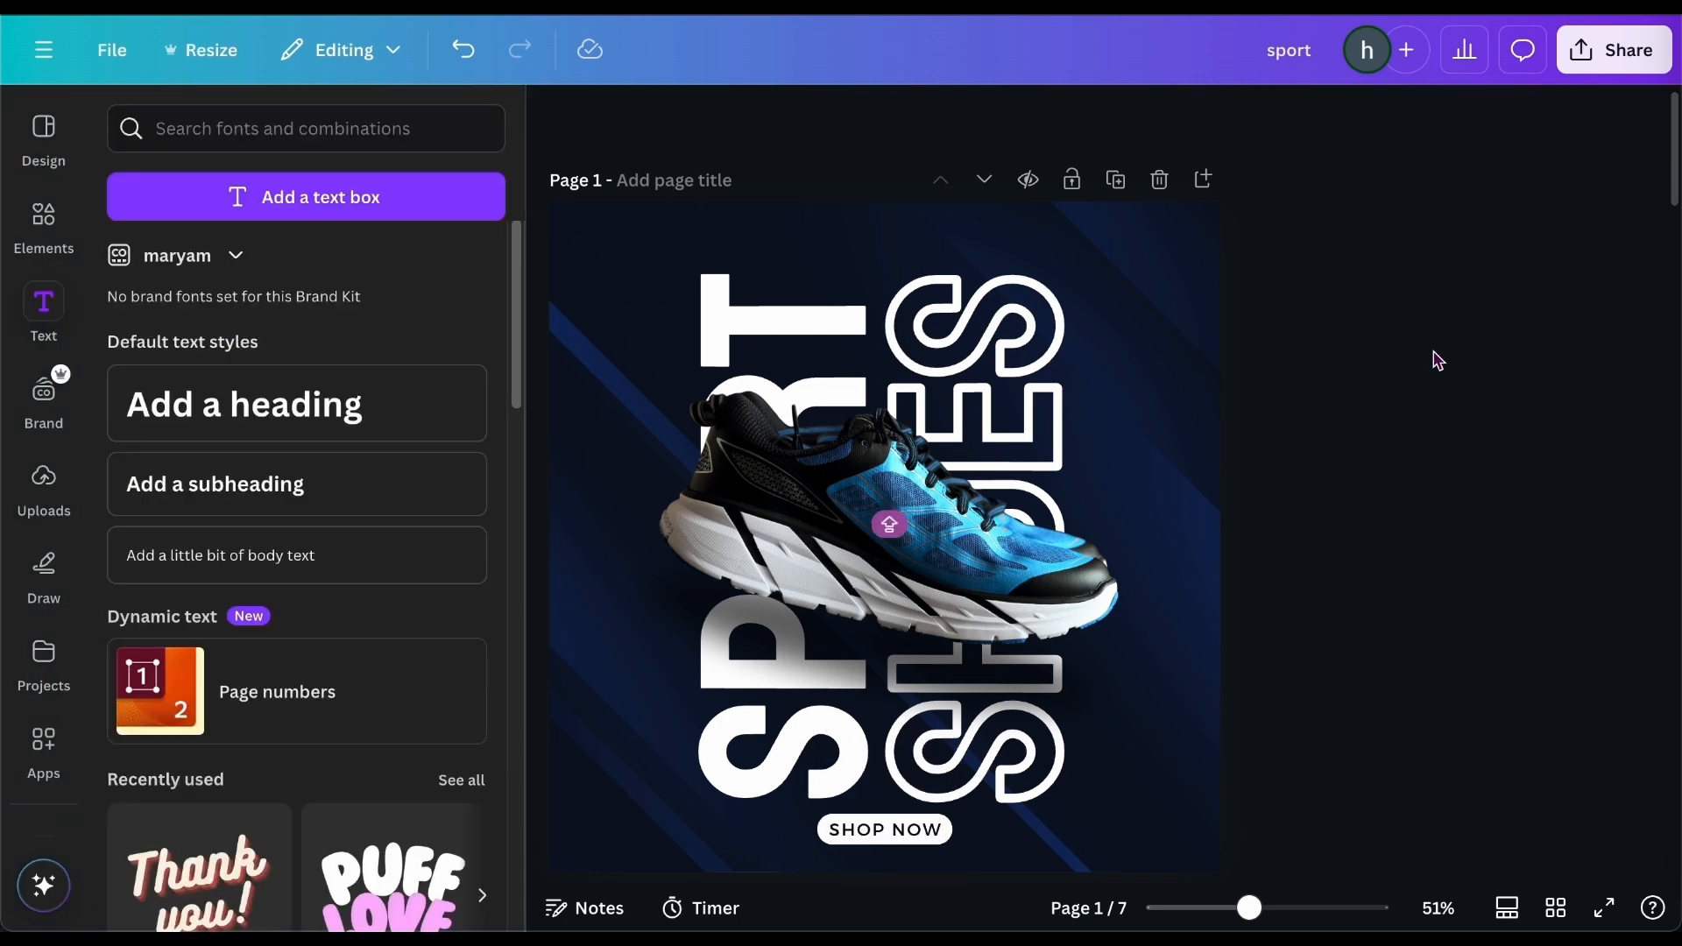
Group the shoe, its shadow and the SPORT SHOES text together, leaving out the SHOP NOW text, pill and background.
scroll(1438, 360, down, 1)
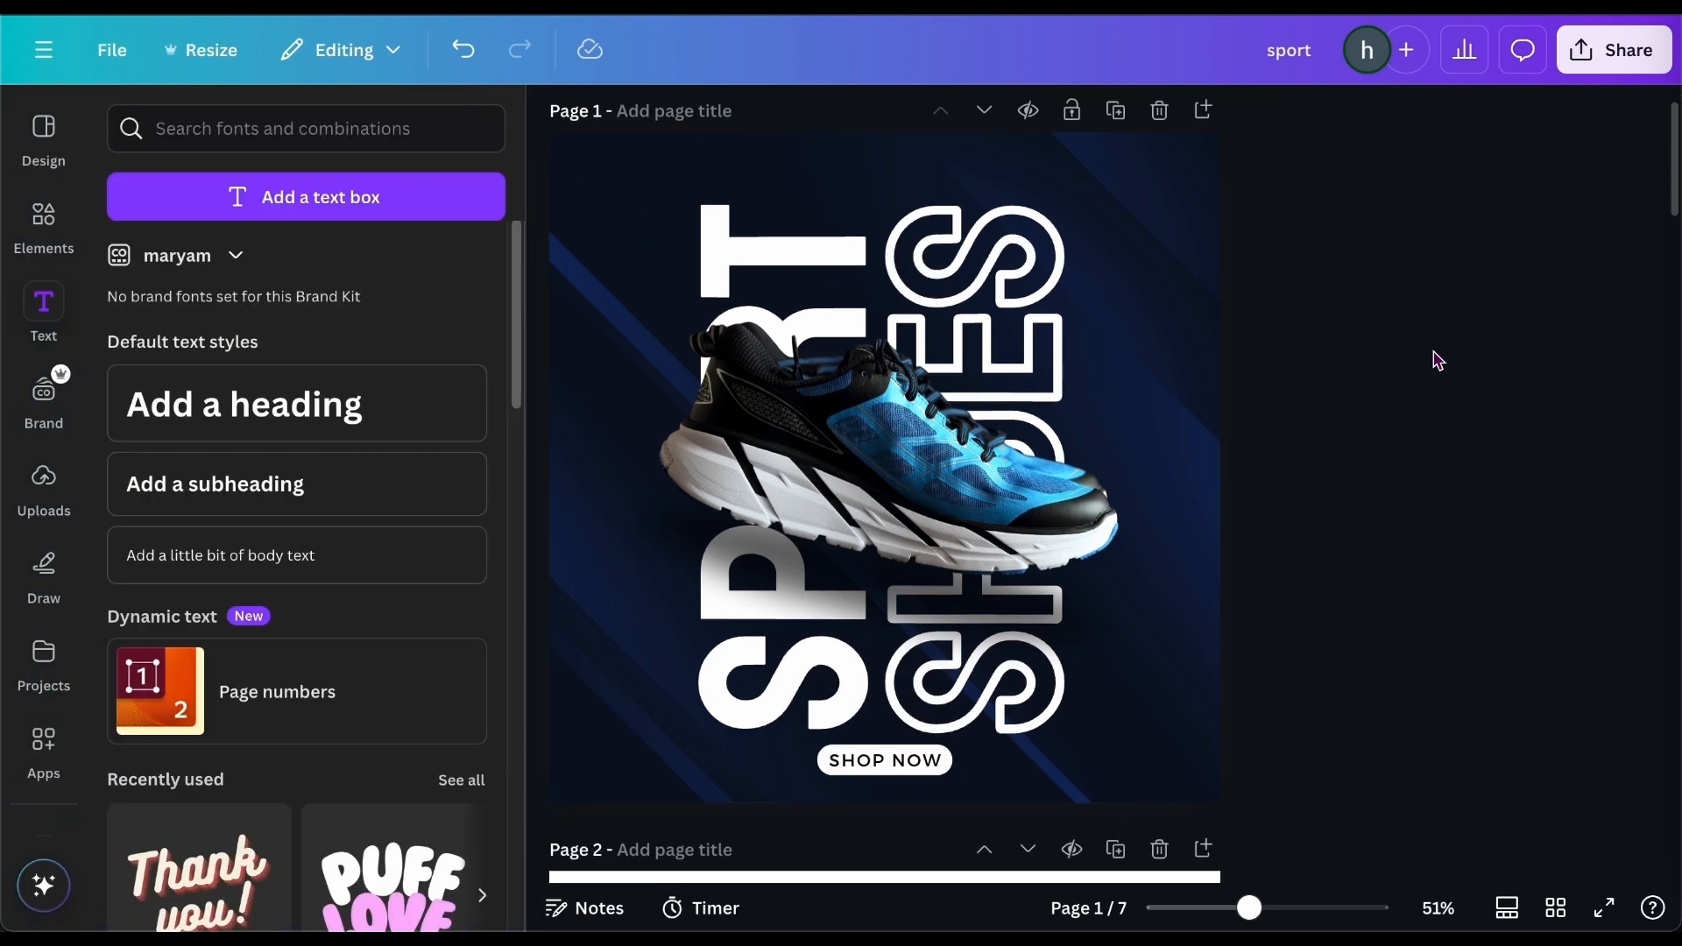
click(1055, 279)
click(1509, 118)
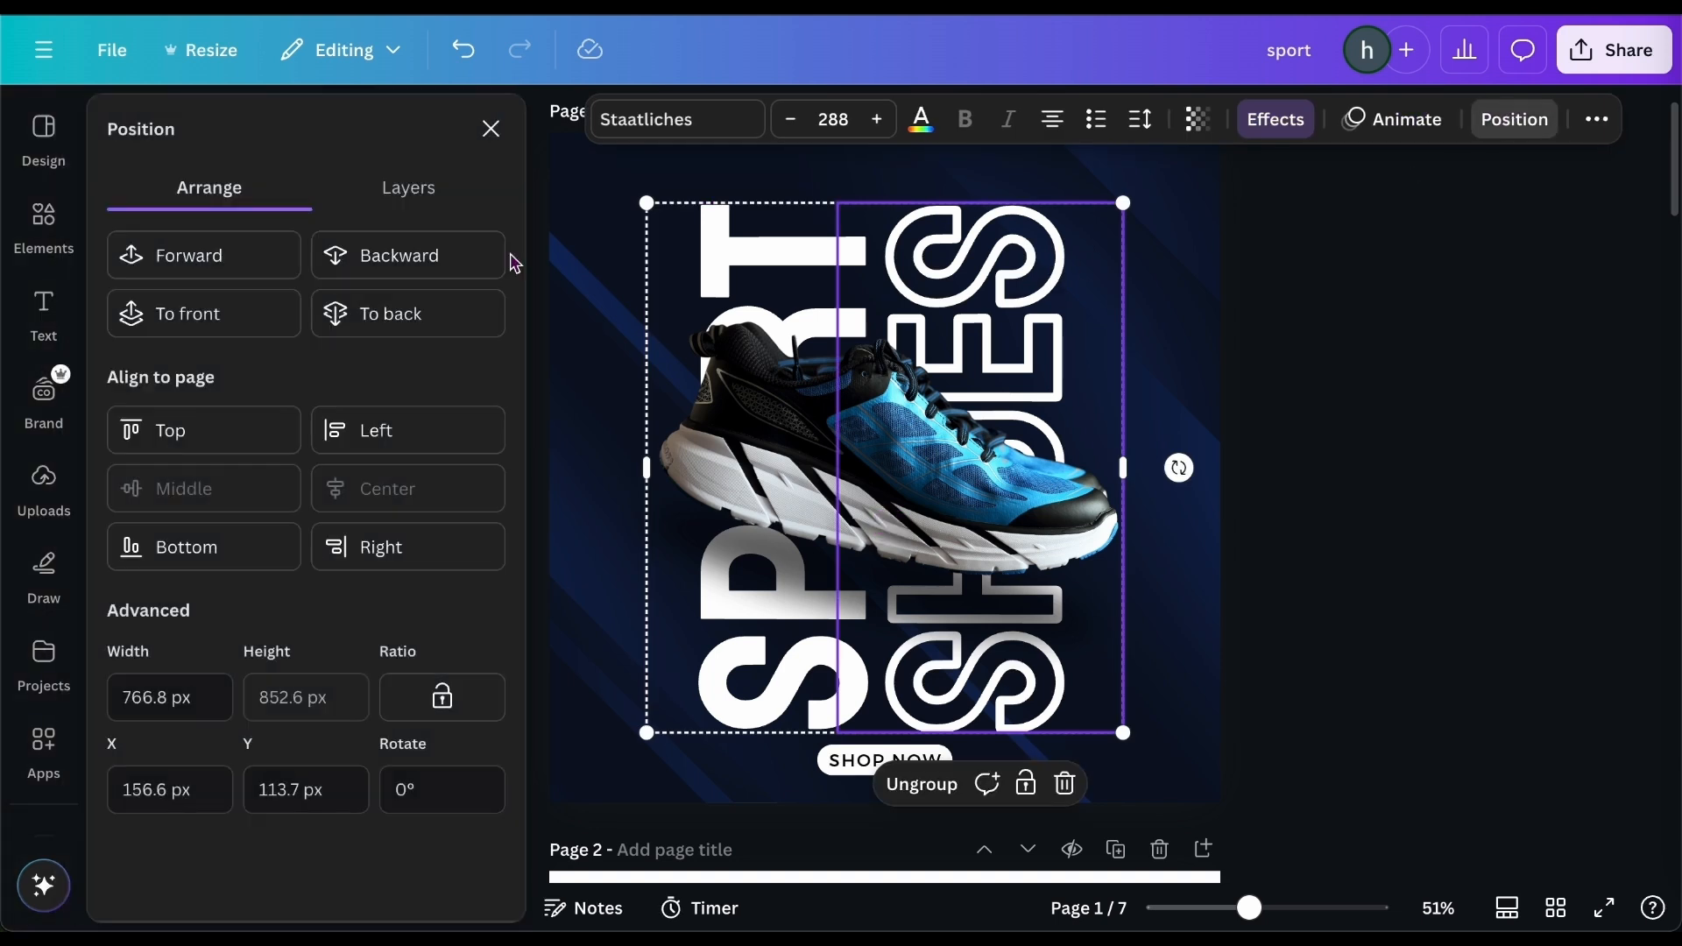
click(409, 199)
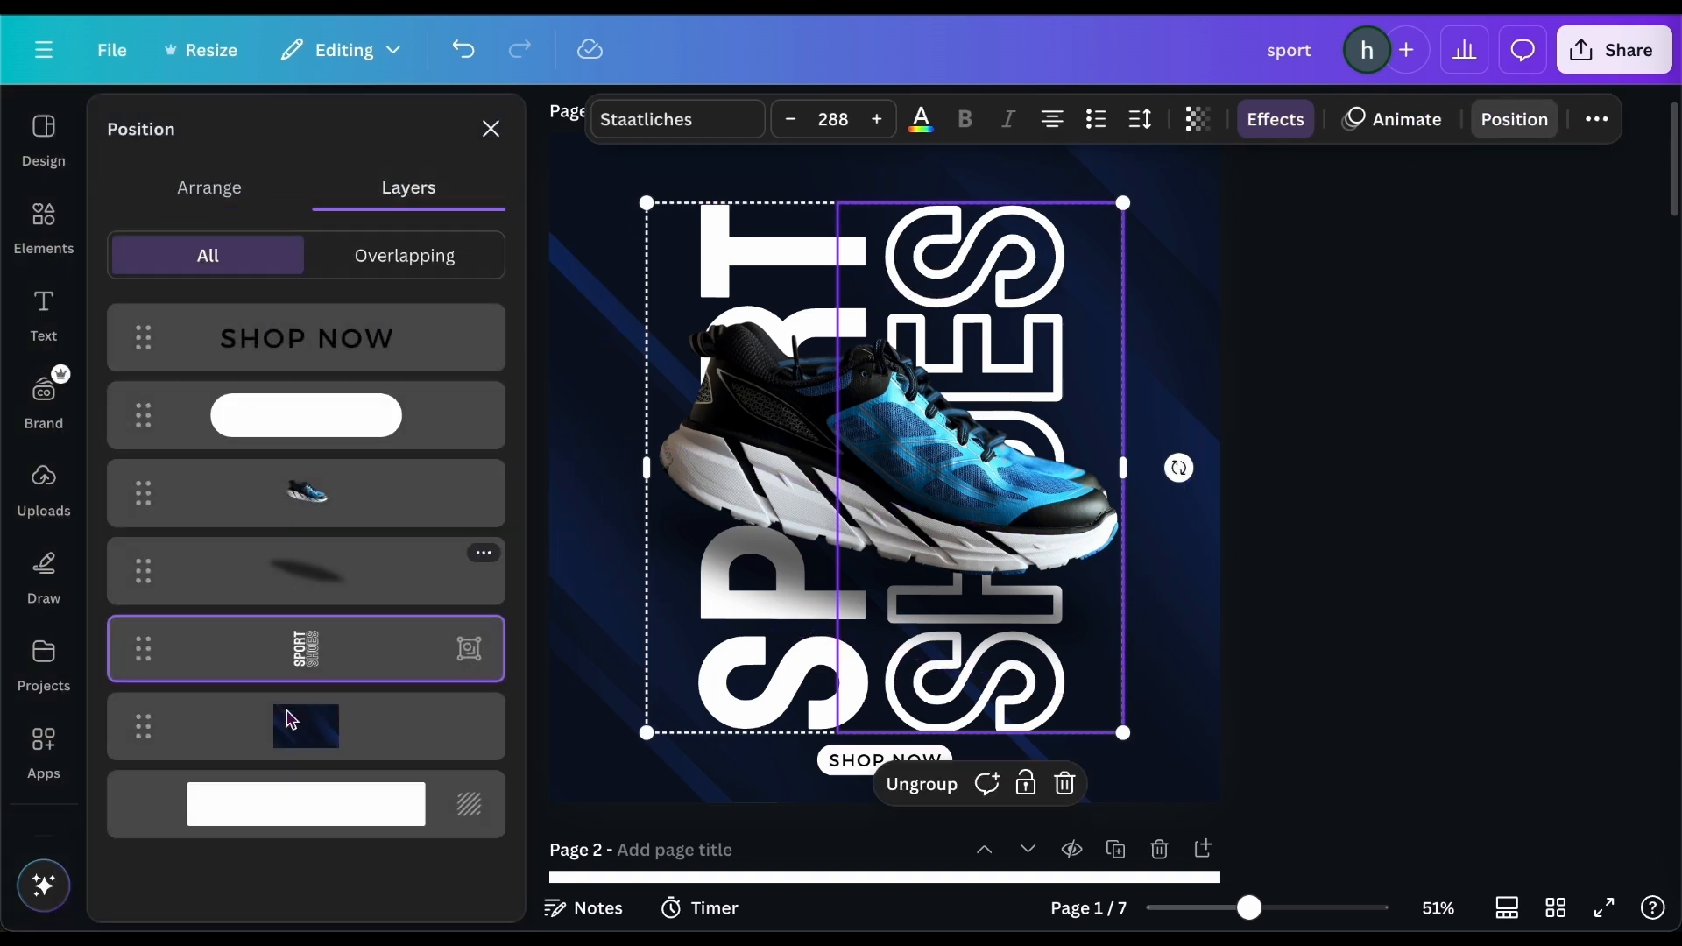
click(334, 668)
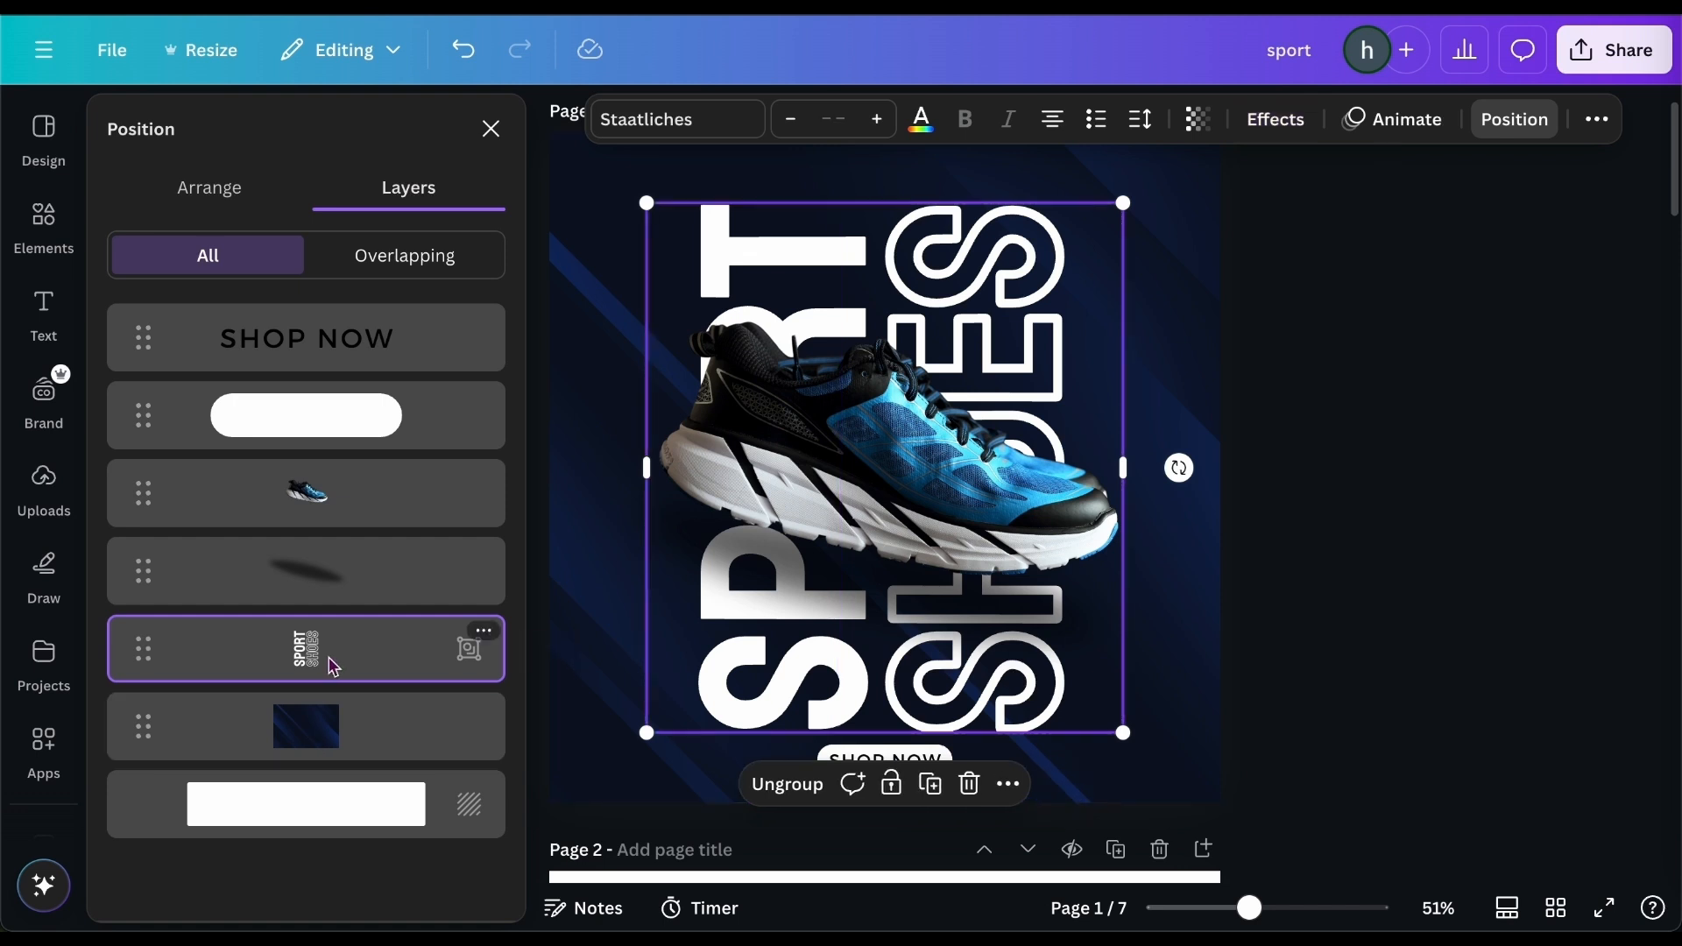
click(1055, 252)
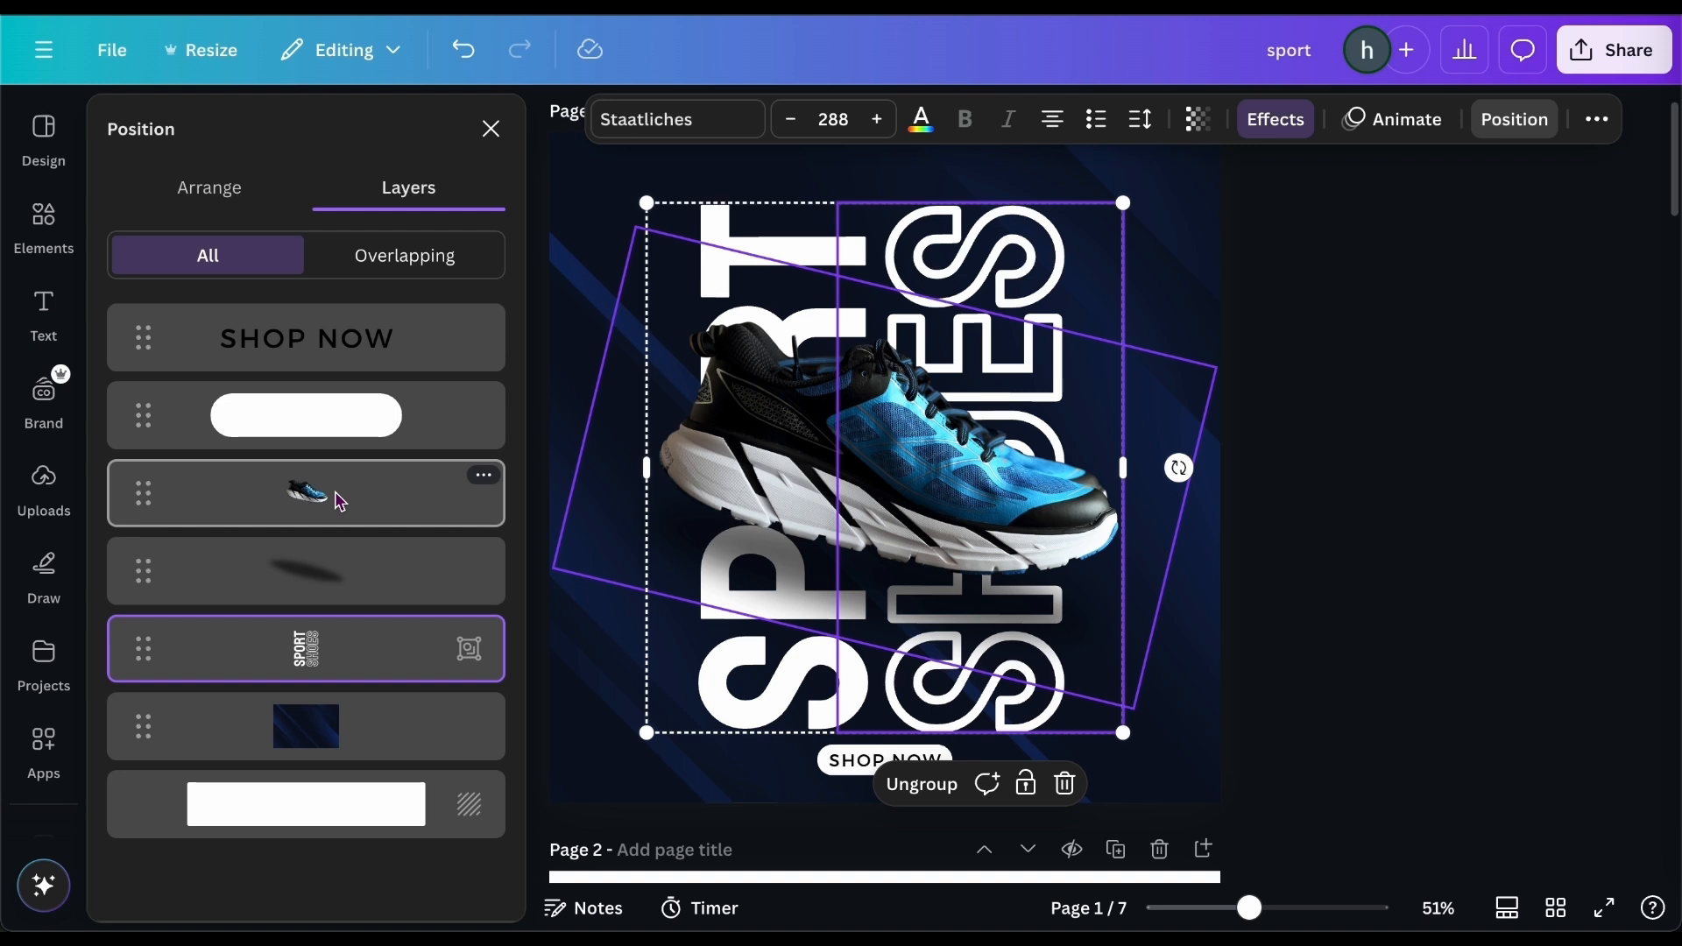
shift+click(335, 578)
shift+click(345, 514)
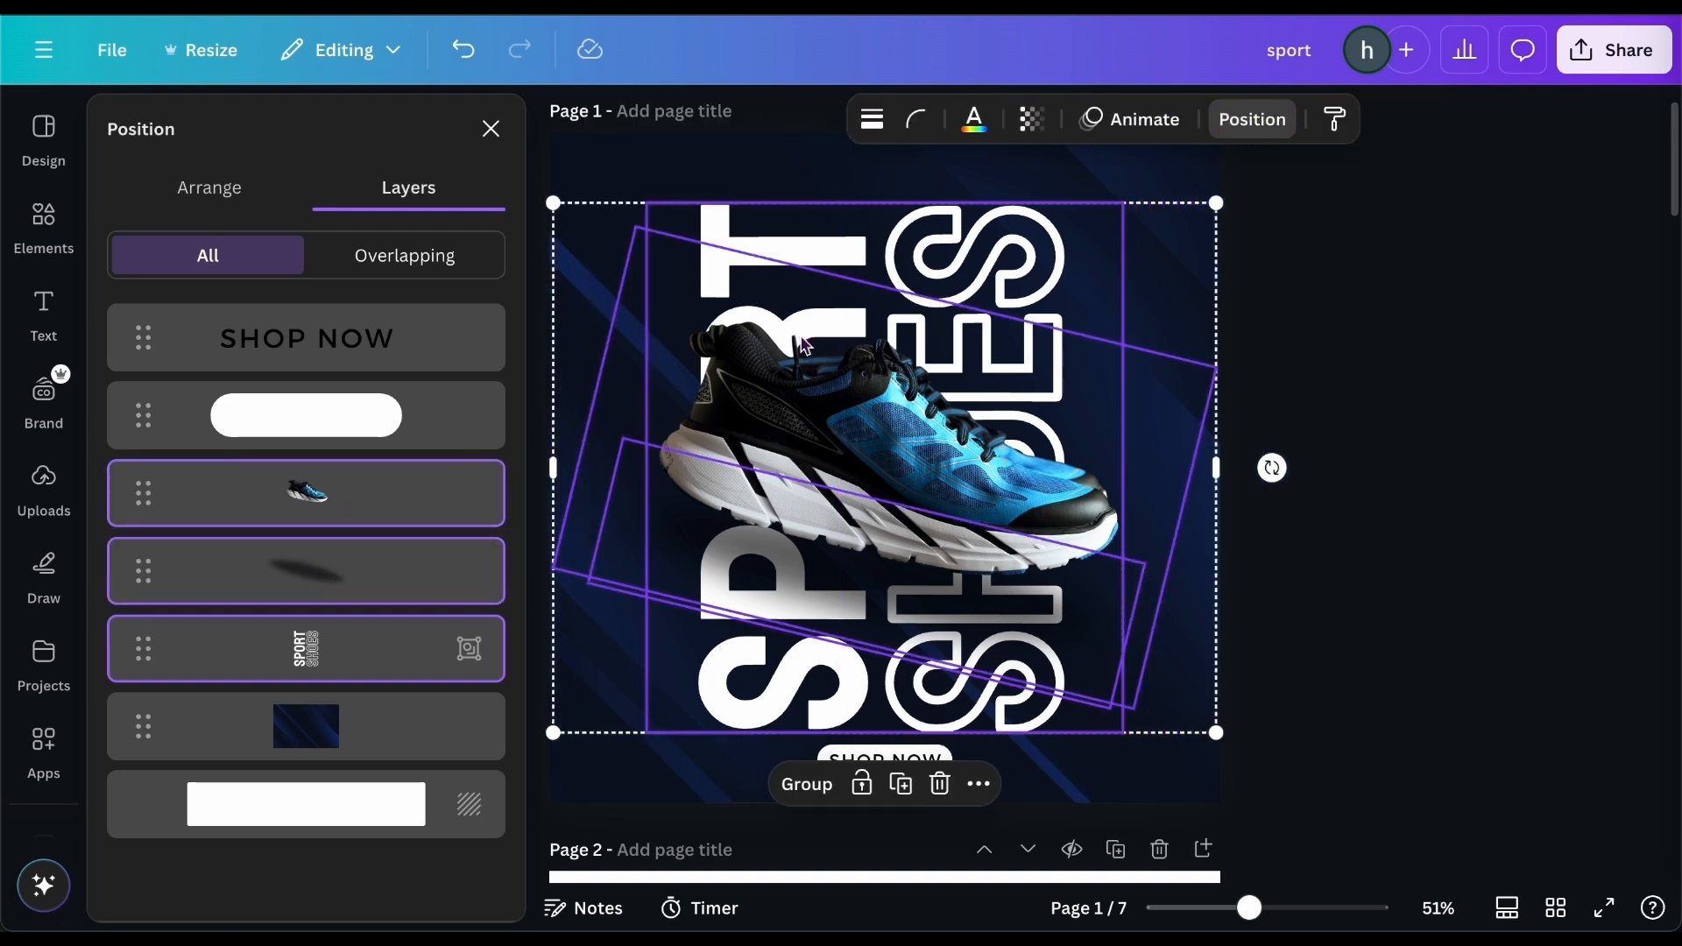
click(807, 785)
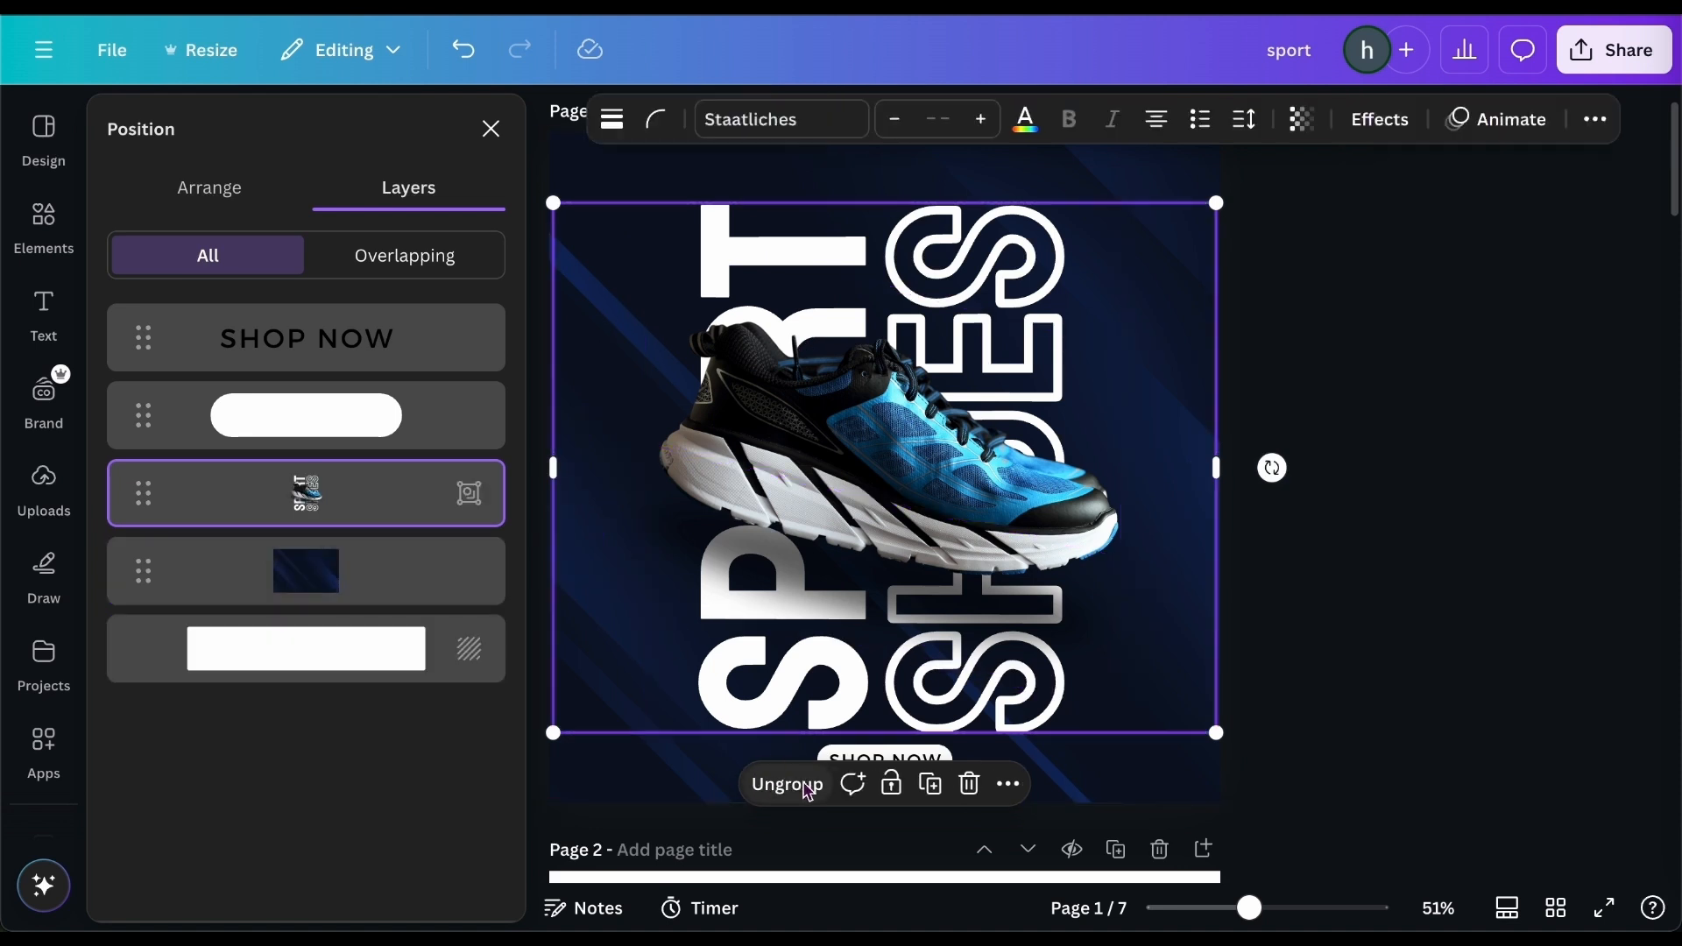
Move the grouped shoe and SPORT SHOES text slightly upward on the poster.
drag(934, 561, 928, 529)
click(1405, 563)
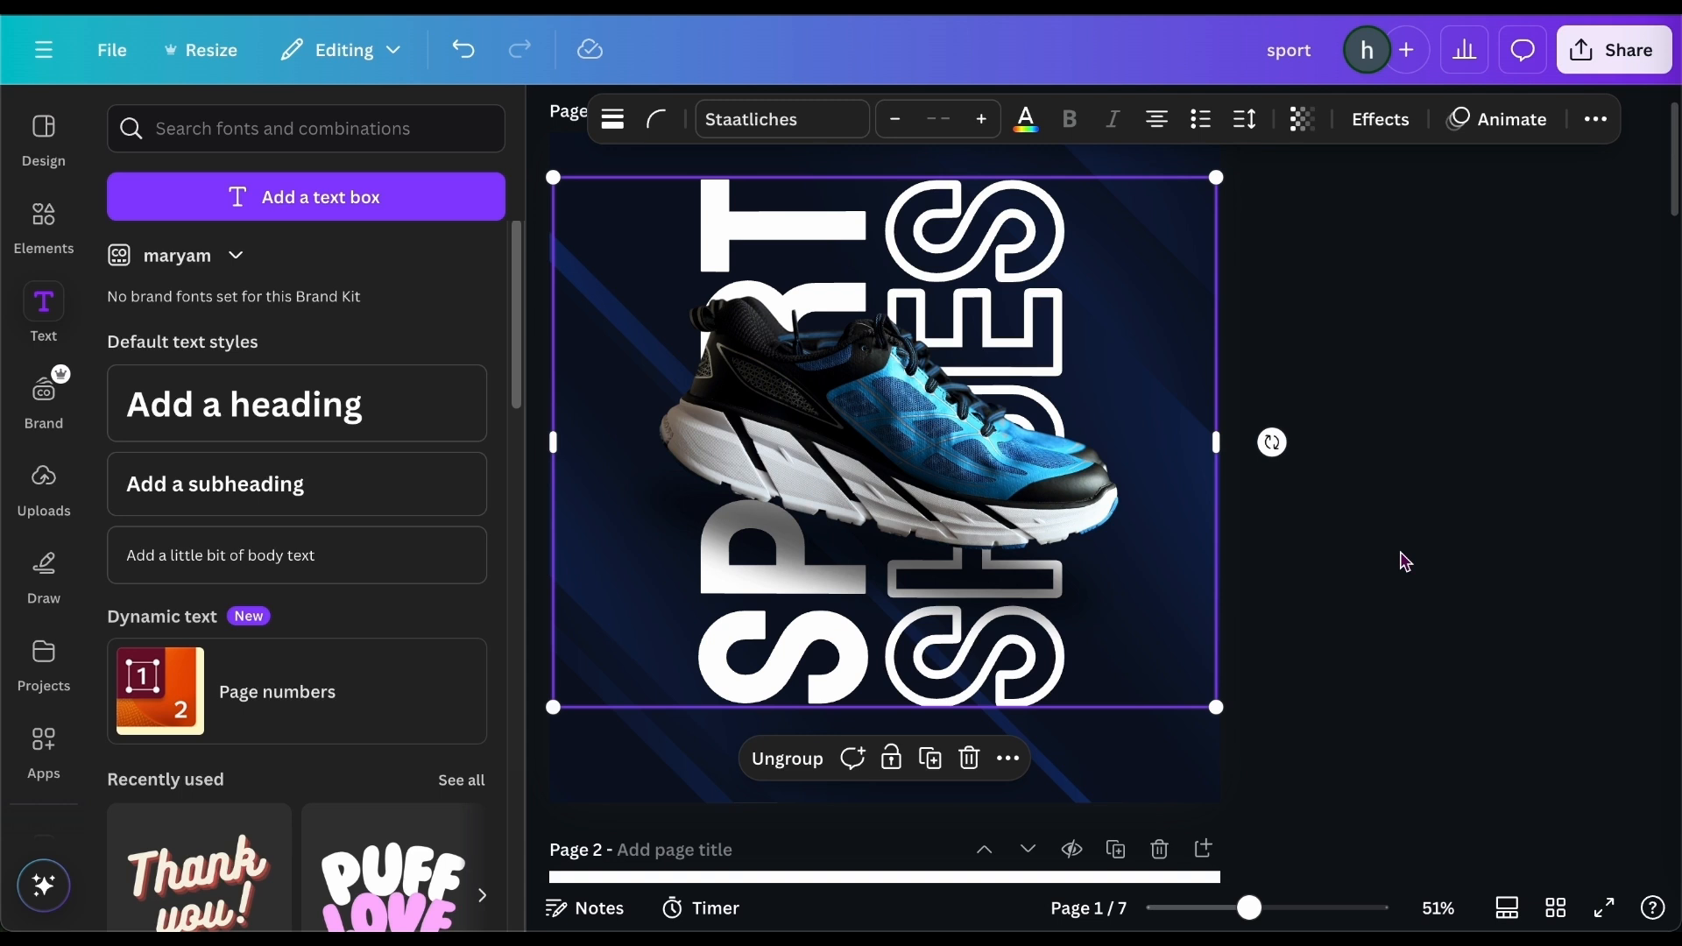
click(1404, 563)
scroll(1404, 562, up, 1)
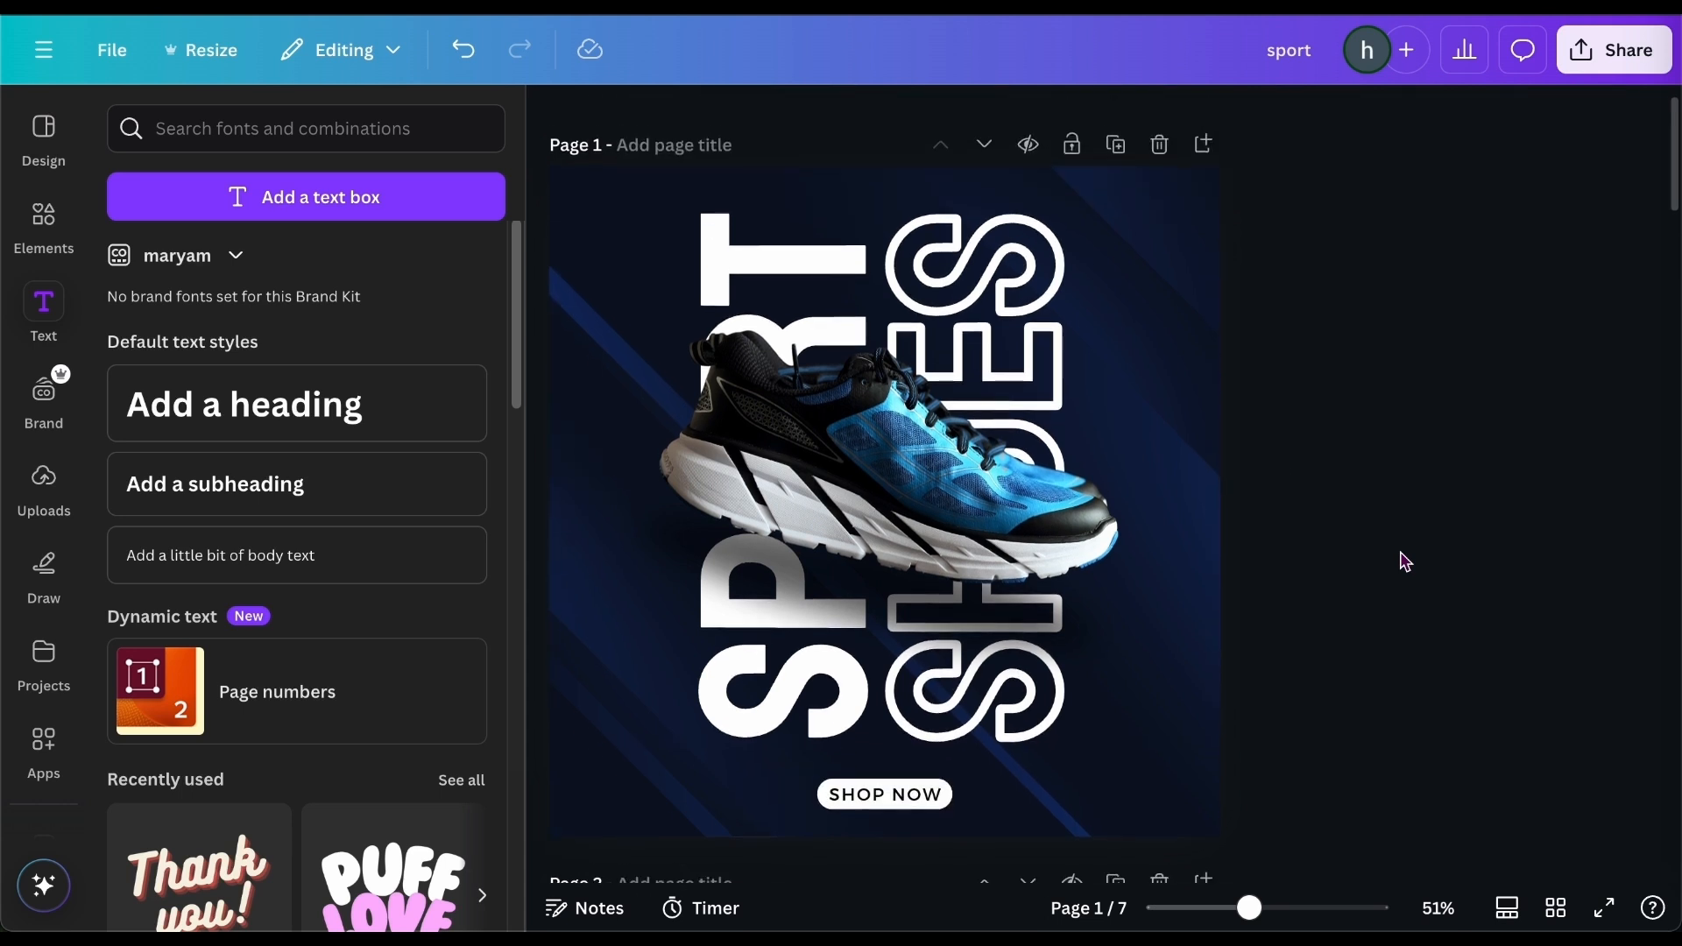
click(835, 352)
click(1323, 378)
Group the SHOP NOW text with its white pill.
scroll(1317, 375, down, 3)
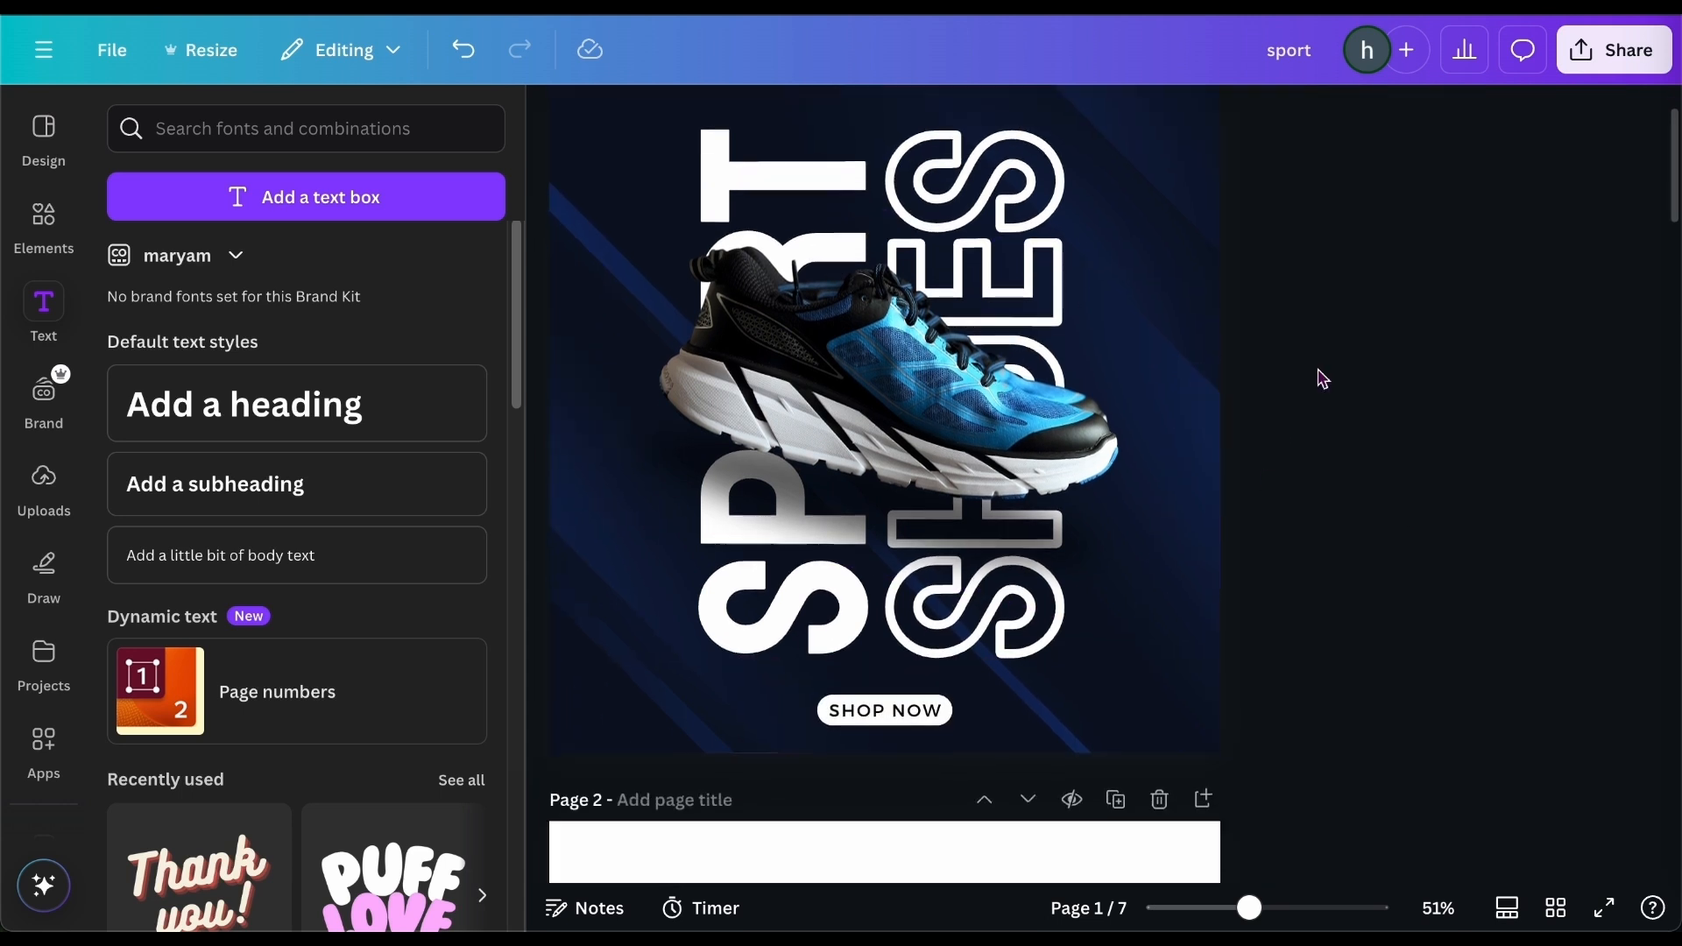
click(884, 670)
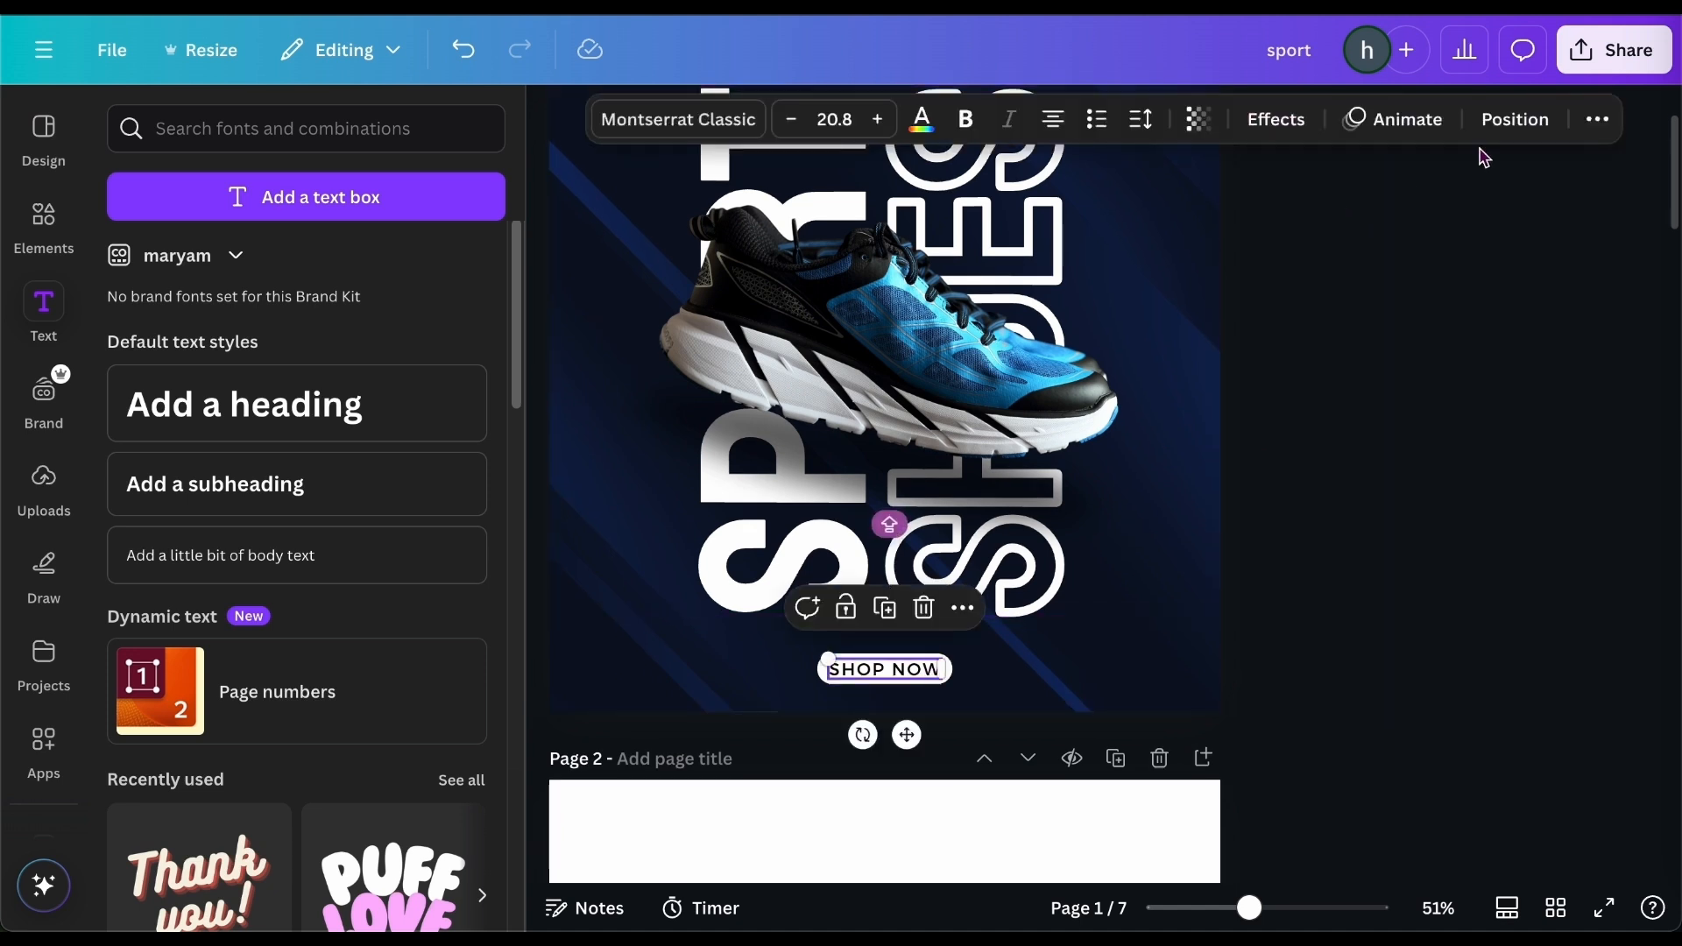
click(1526, 125)
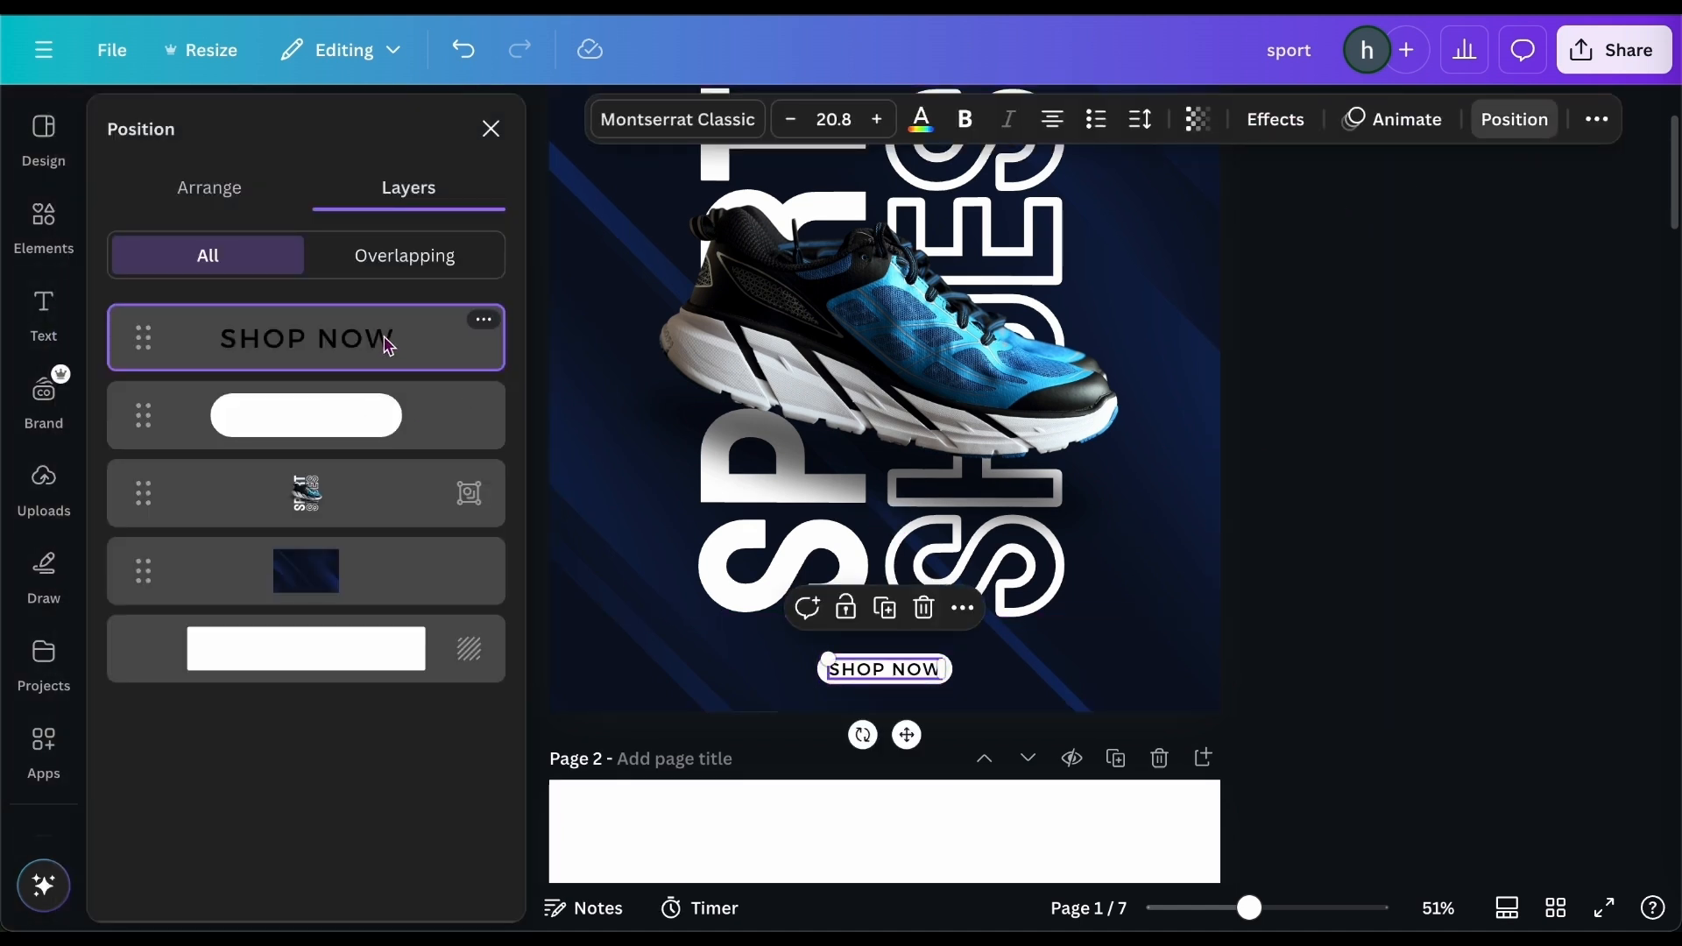
shift+click(378, 443)
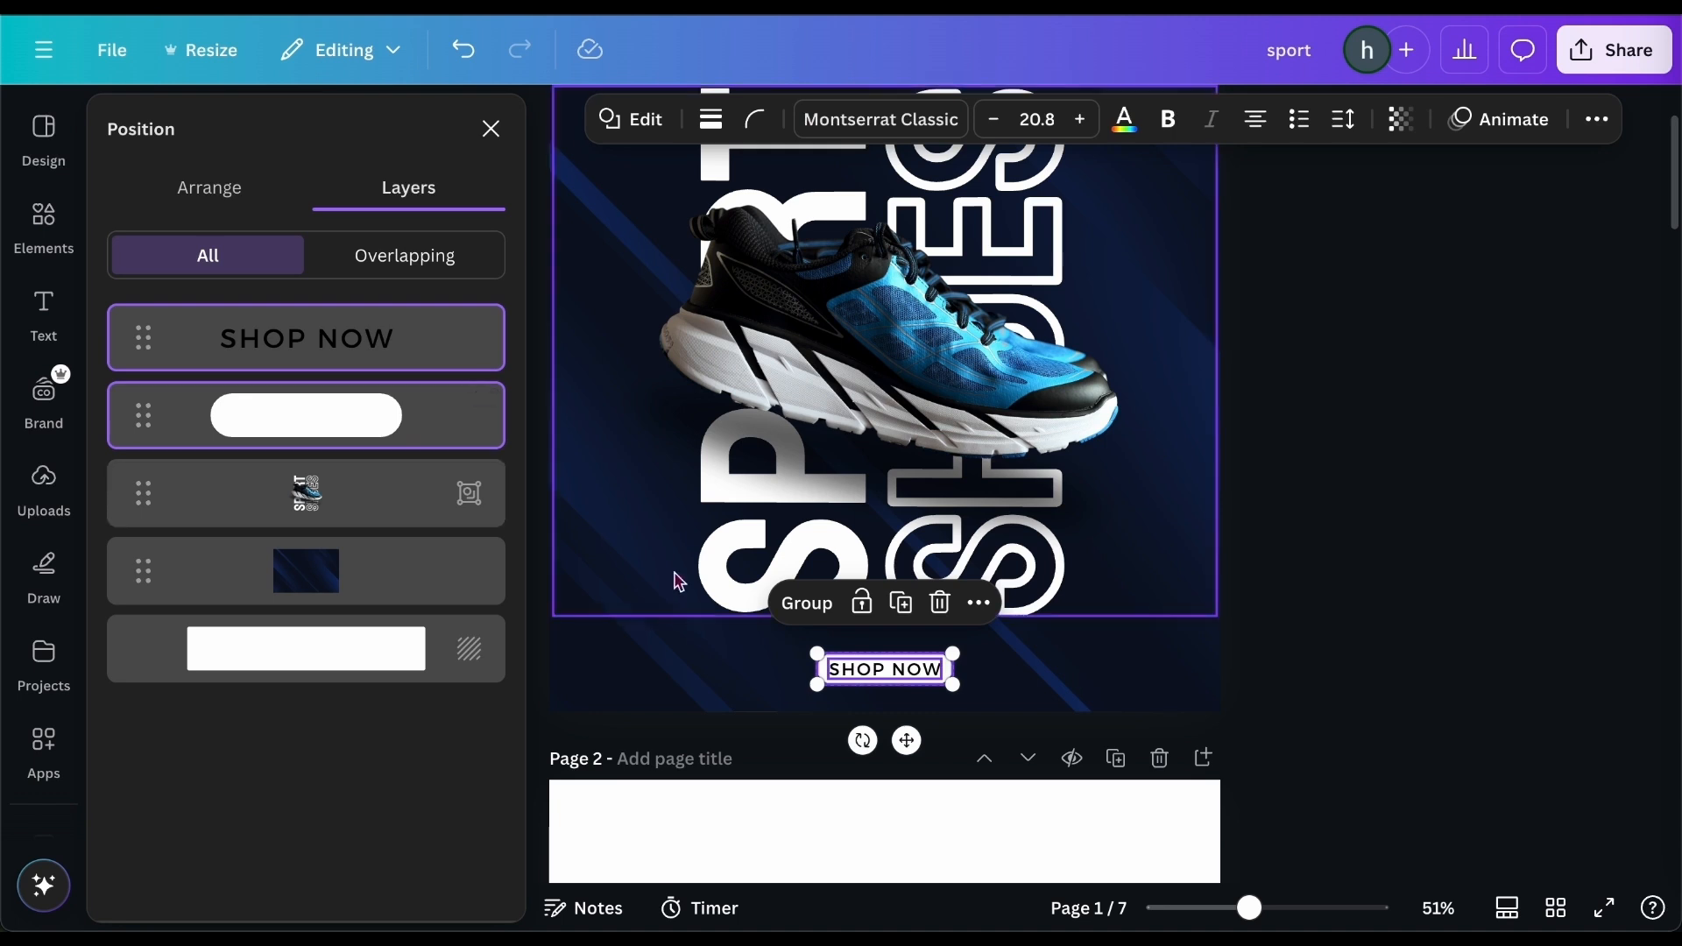
click(810, 604)
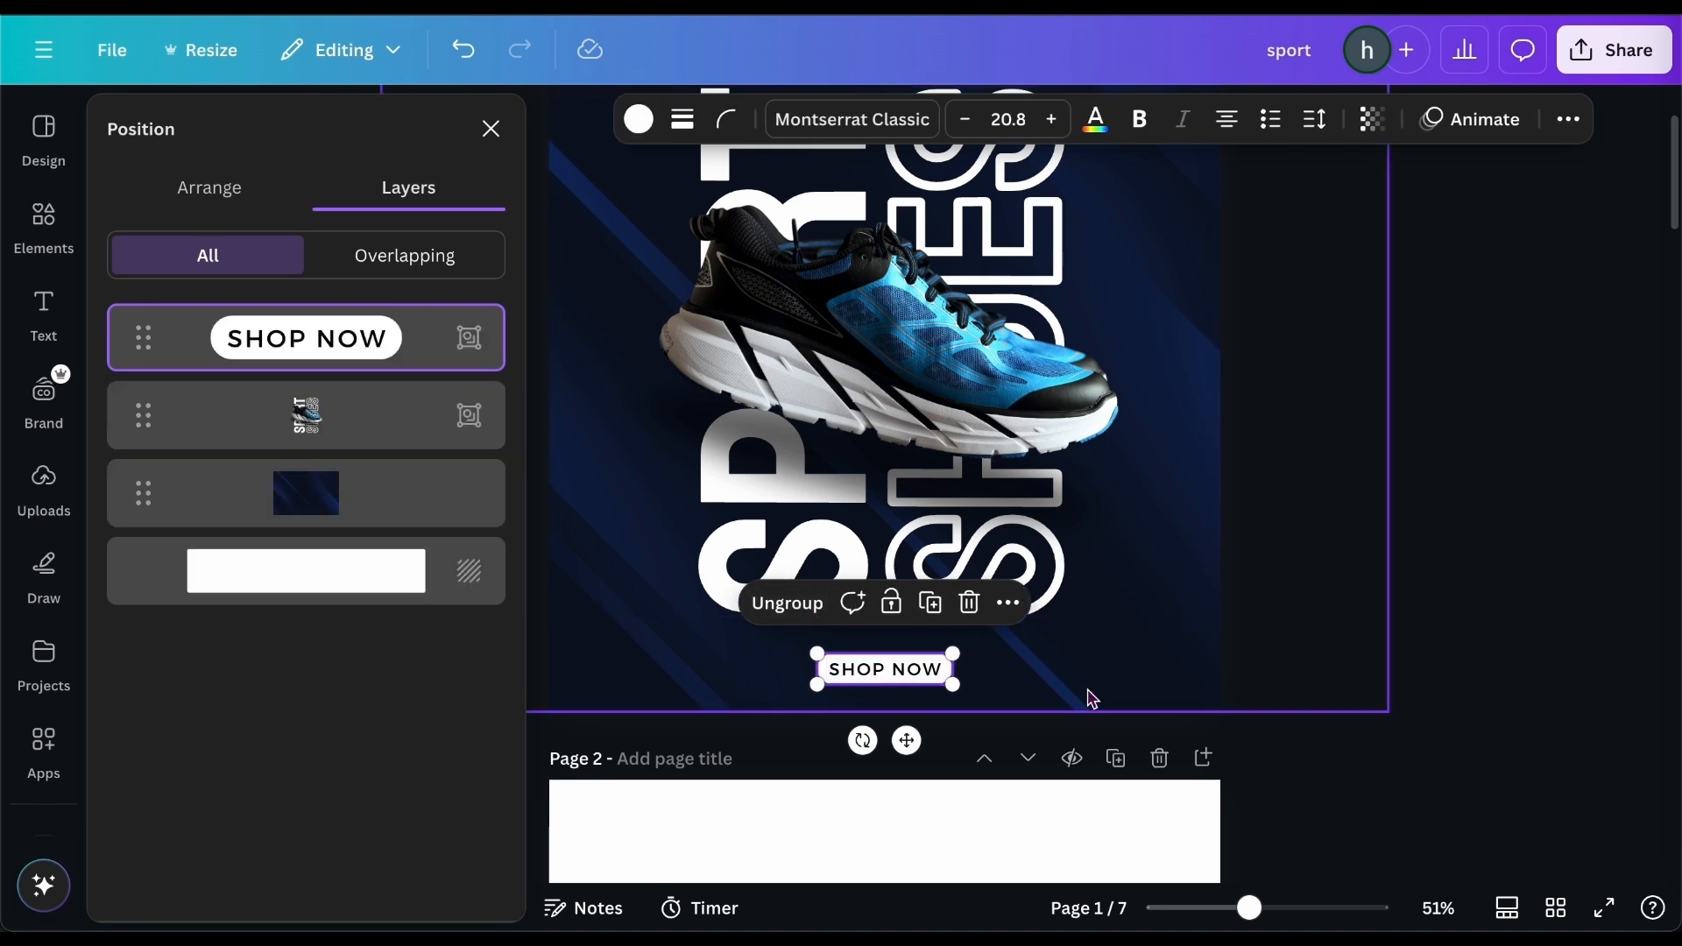
click(1095, 688)
Move the SHOP NOW button group slightly up, leaving a small gap below the SPORT SHOES text.
drag(897, 659, 895, 654)
click(1324, 532)
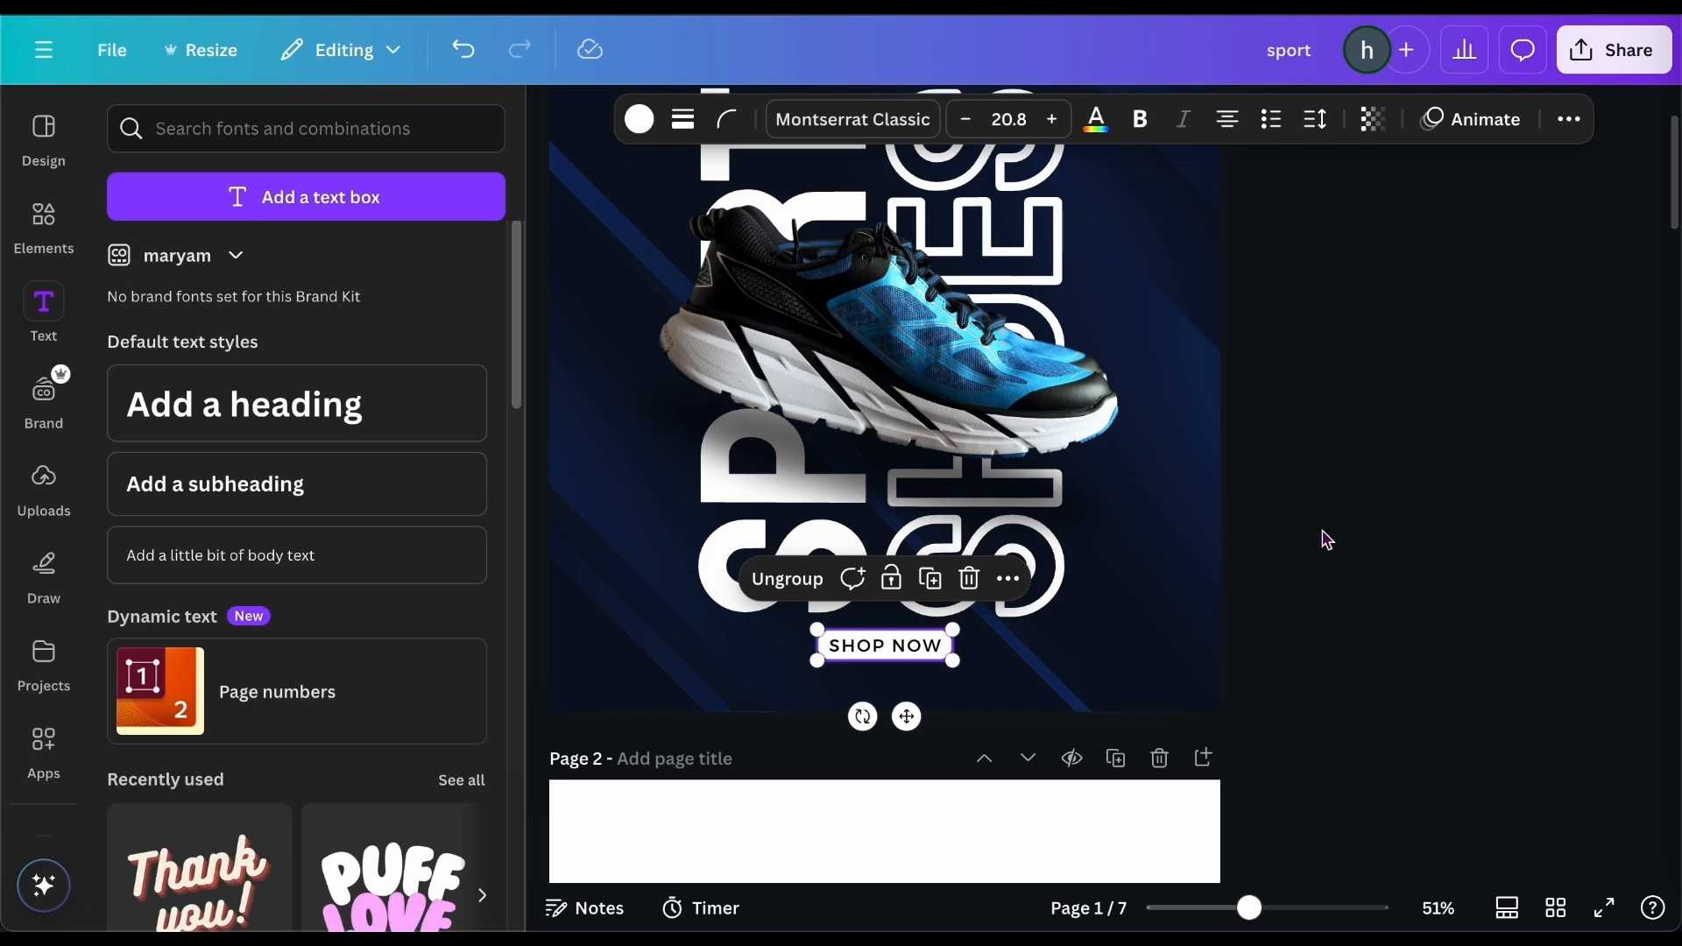
drag(887, 646, 890, 659)
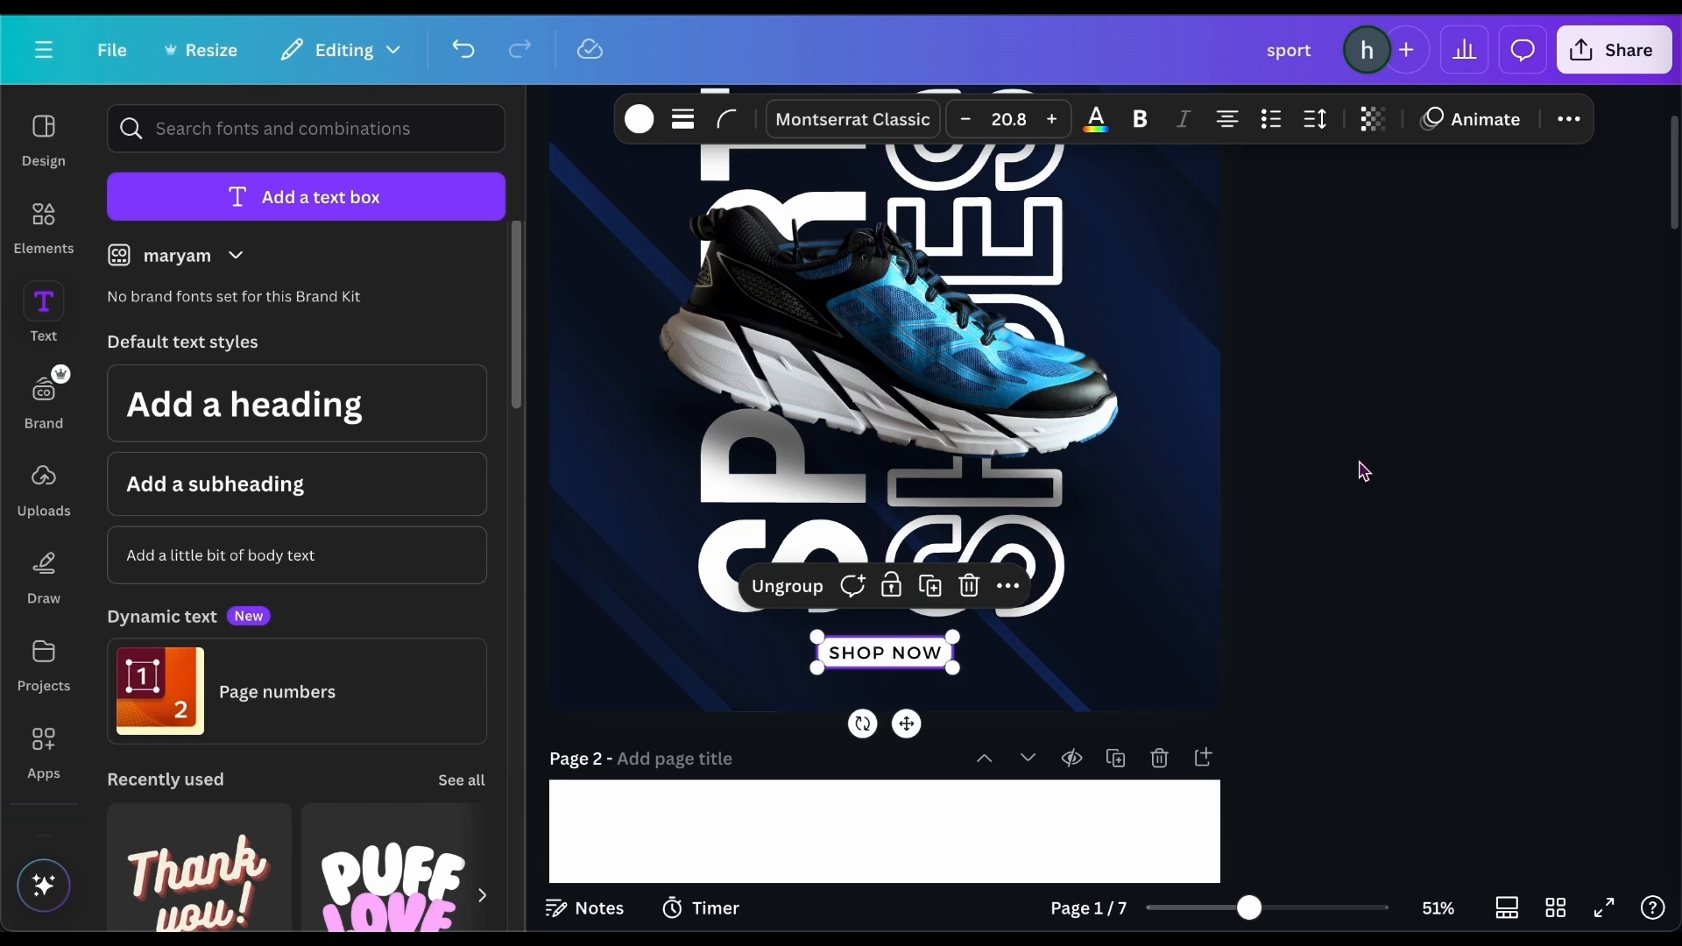
click(1359, 468)
Ungroup the SHOP NOW text from its white pill.
click(849, 653)
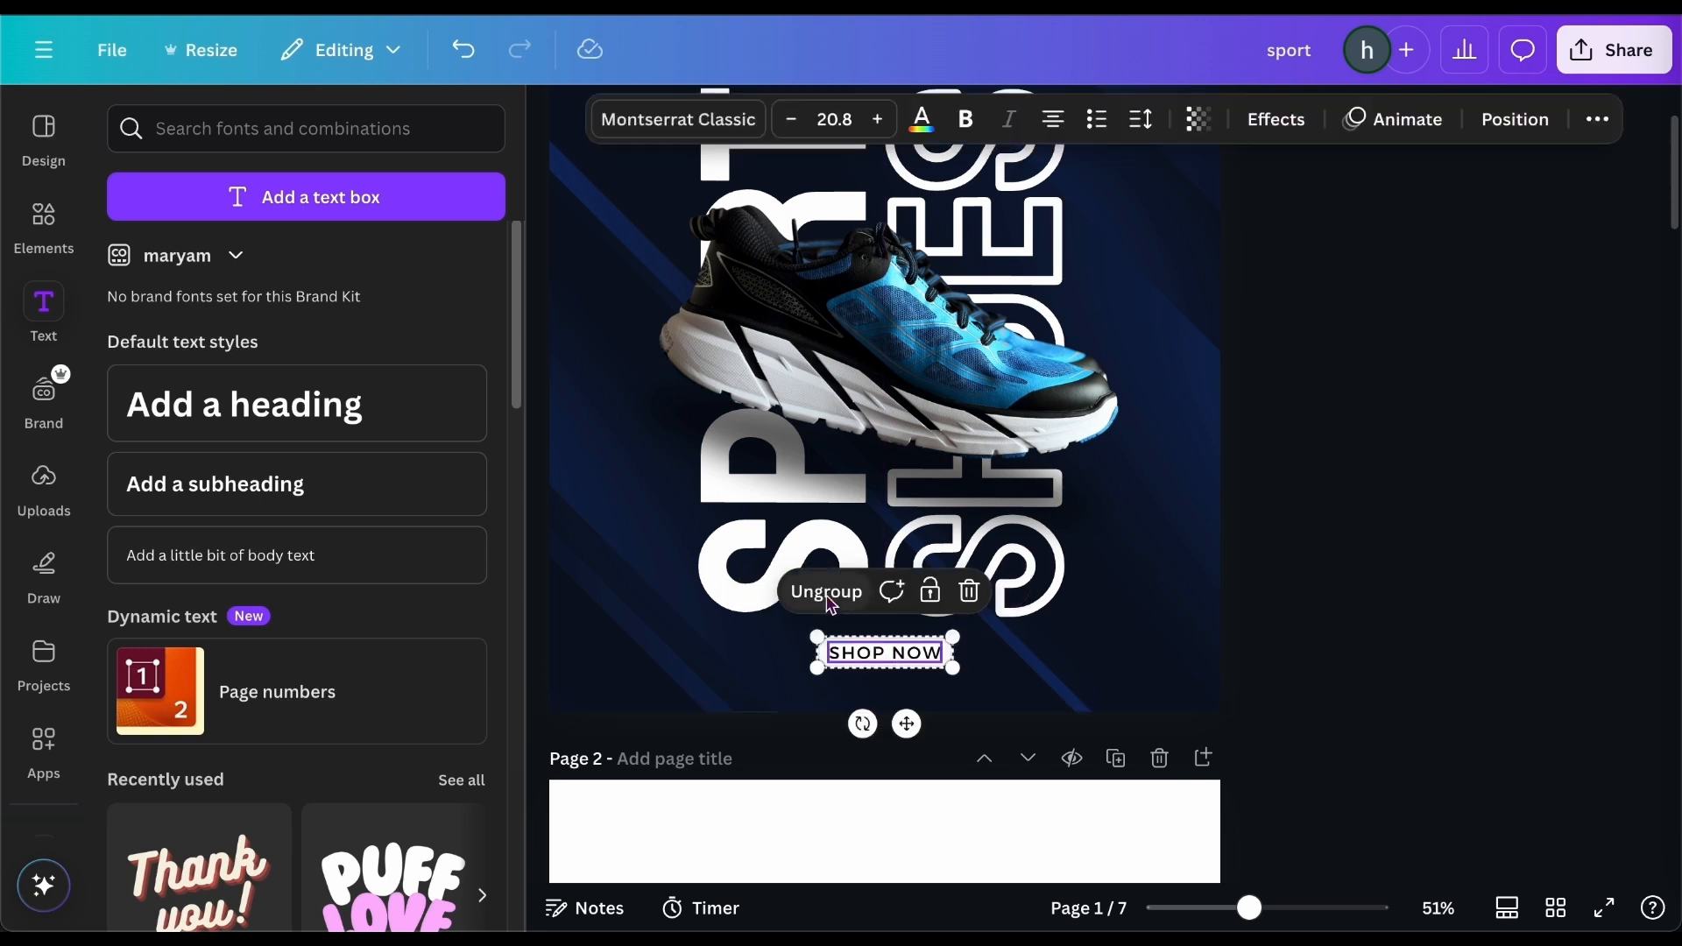
click(829, 600)
click(1207, 602)
click(1242, 624)
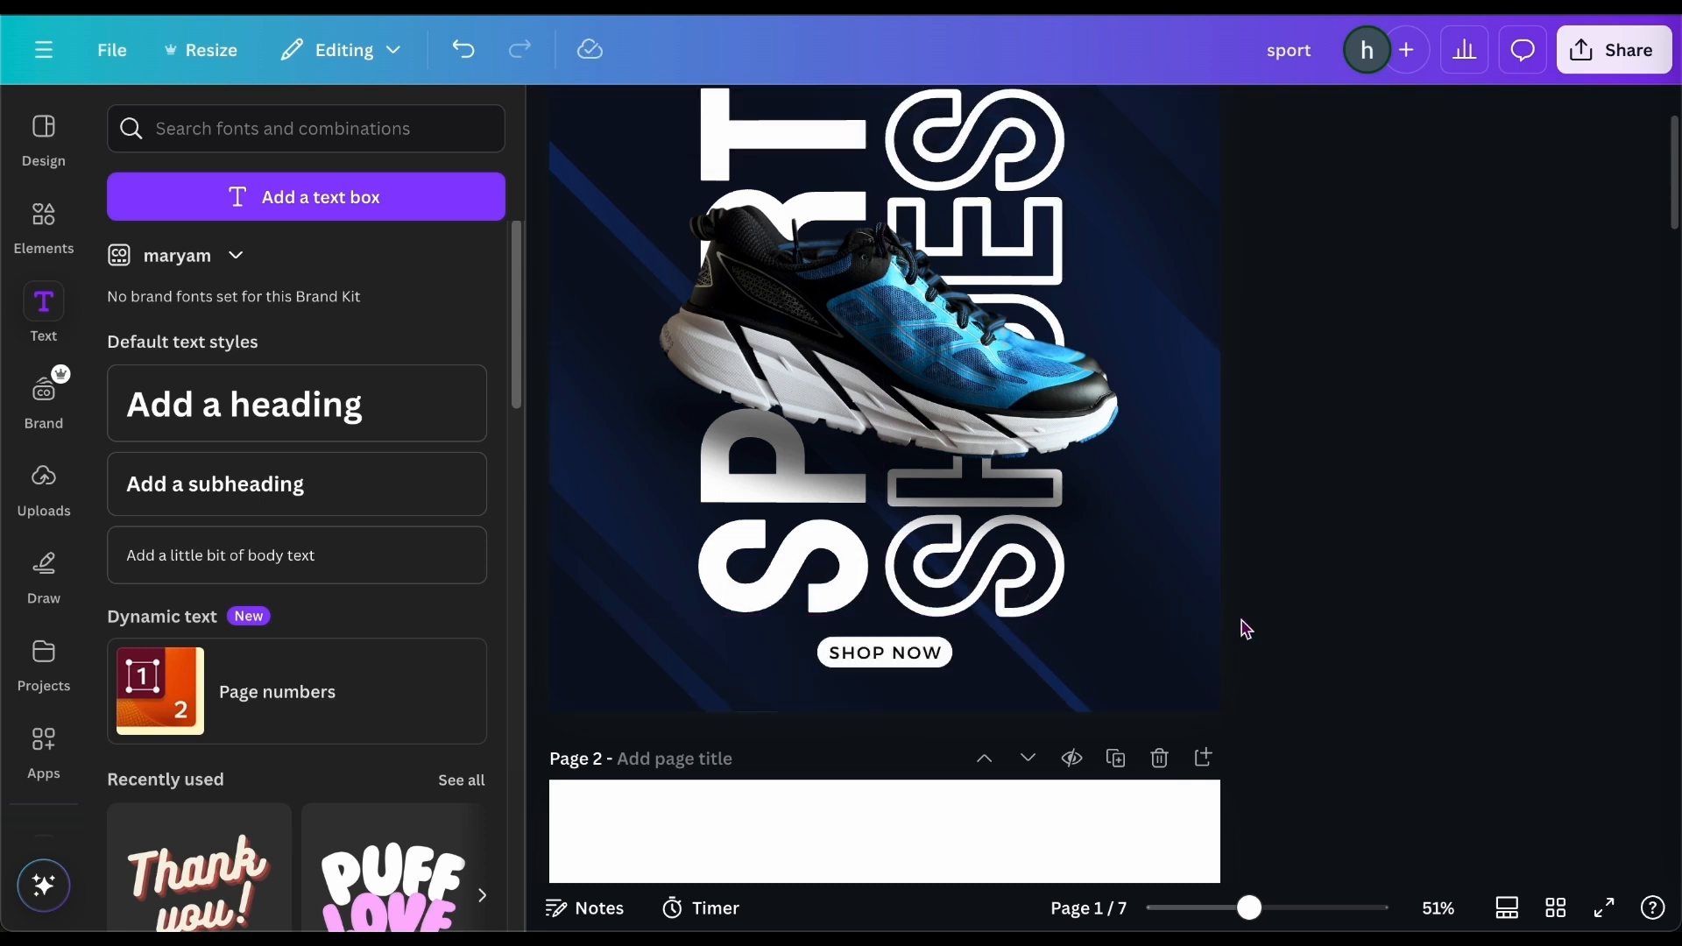
Duplicate the SHOP NOW text, placing the copy centered just below the pill, and set its colour to white.
click(926, 659)
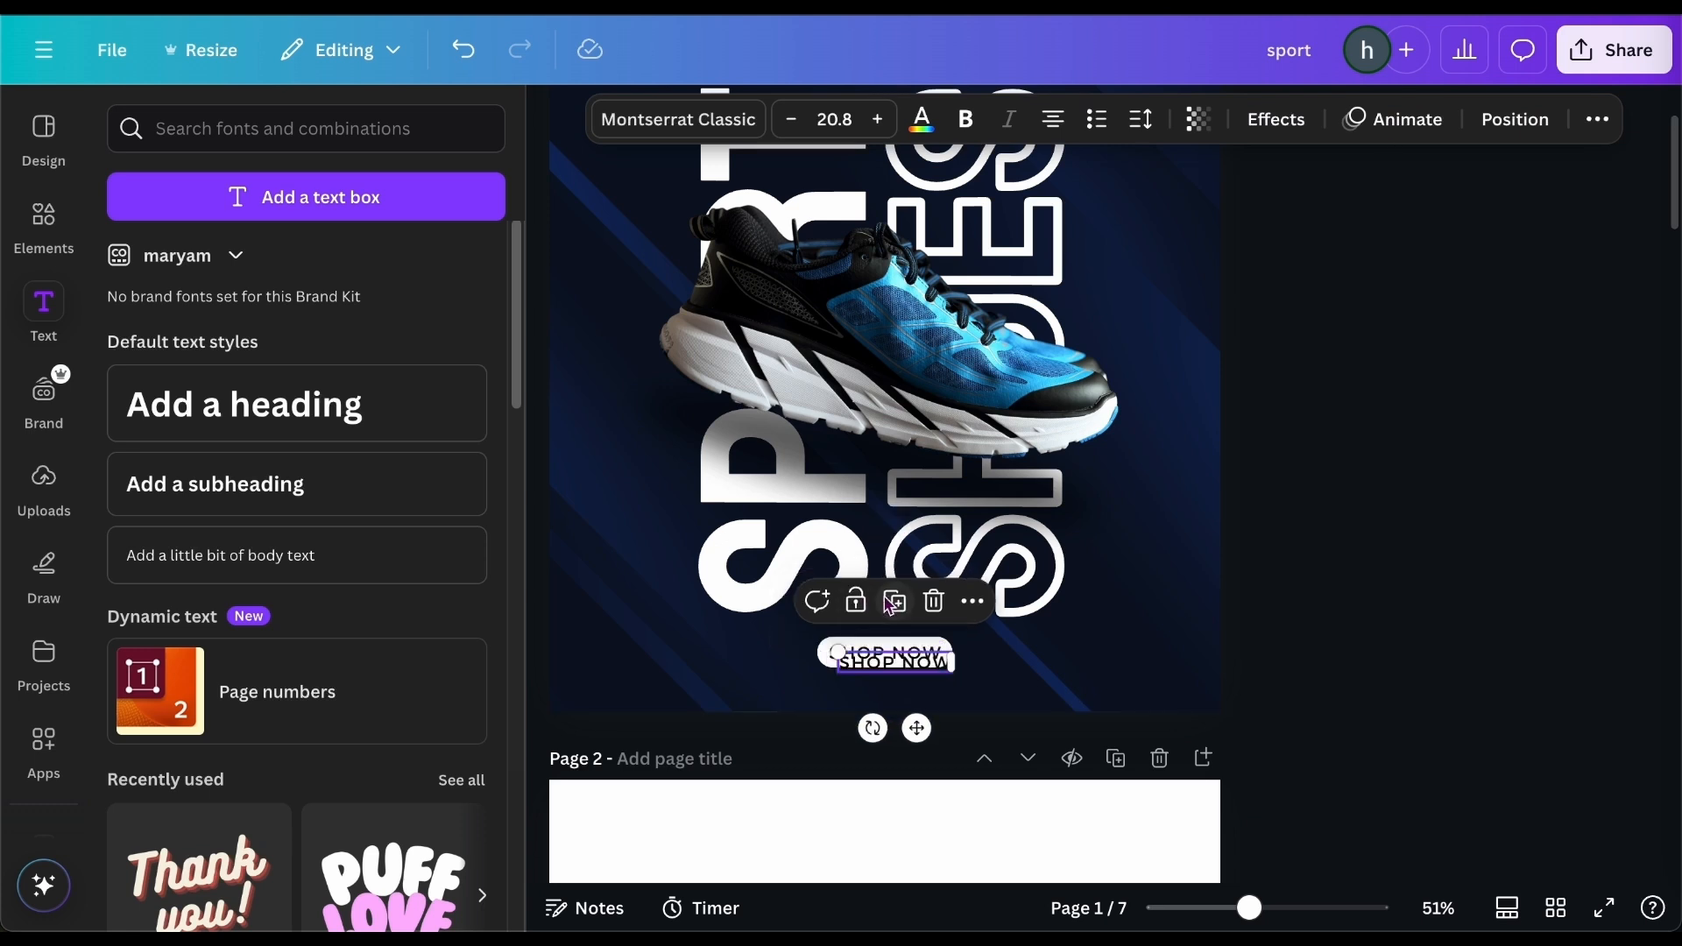
click(887, 604)
drag(883, 678, 884, 680)
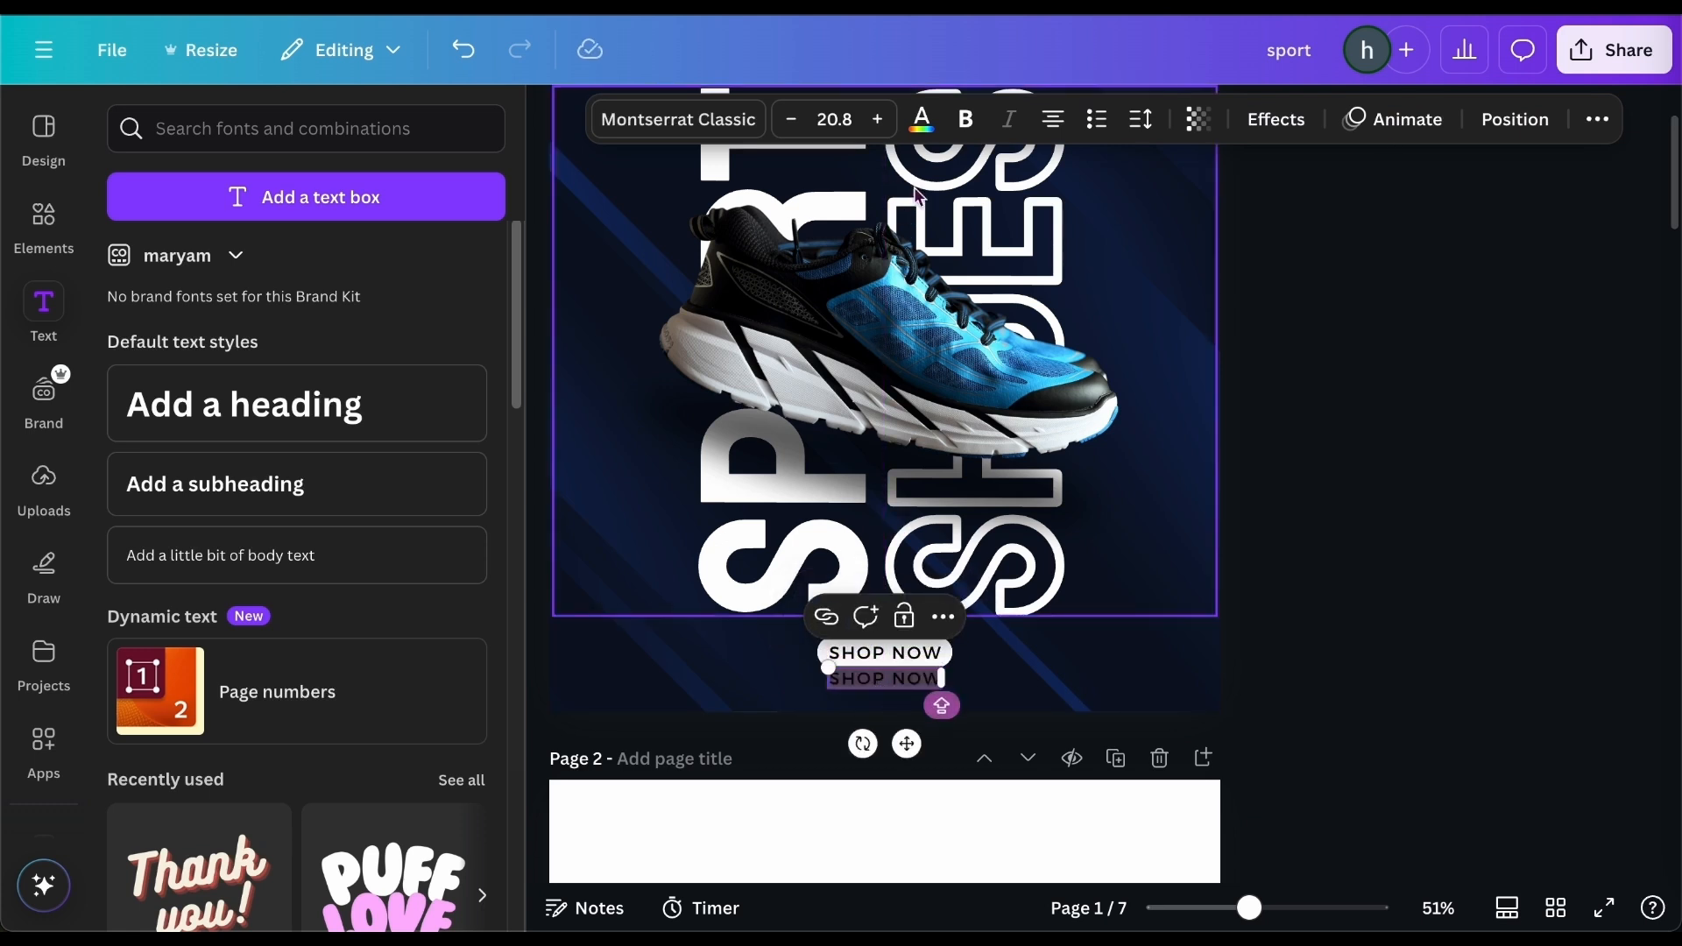
click(922, 119)
click(264, 312)
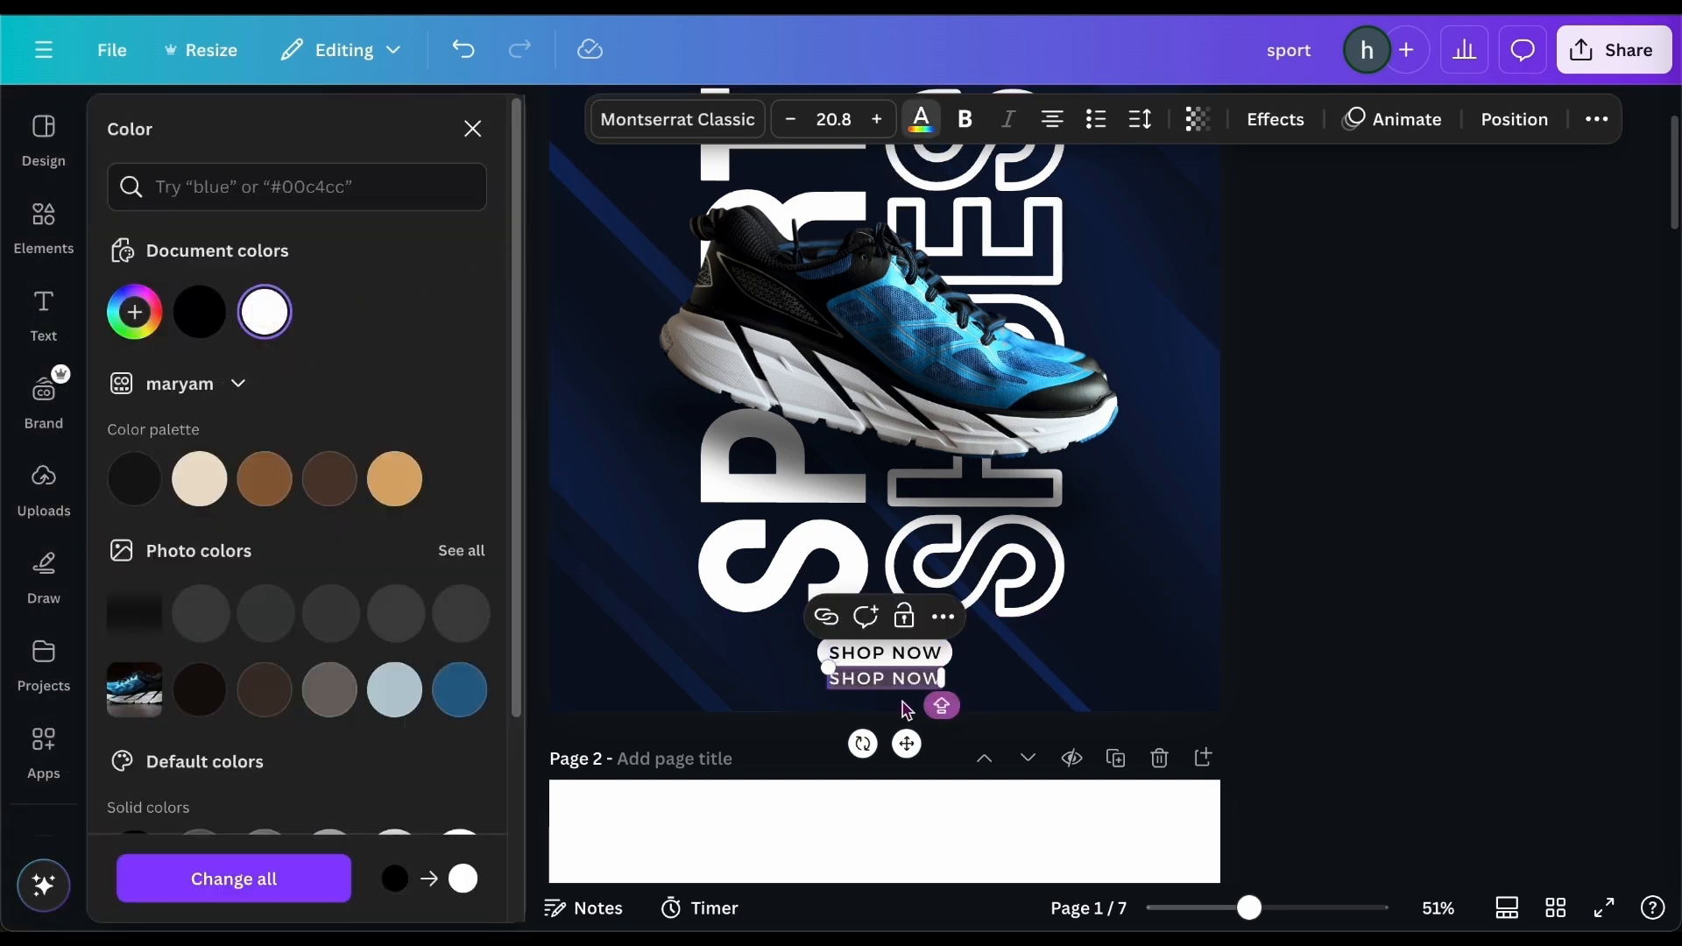
Replace the copied text with HBNETCOMMERCE.COM and widen its box to fit one line, centered beneath the SHOP NOW button.
key(BackSpace)
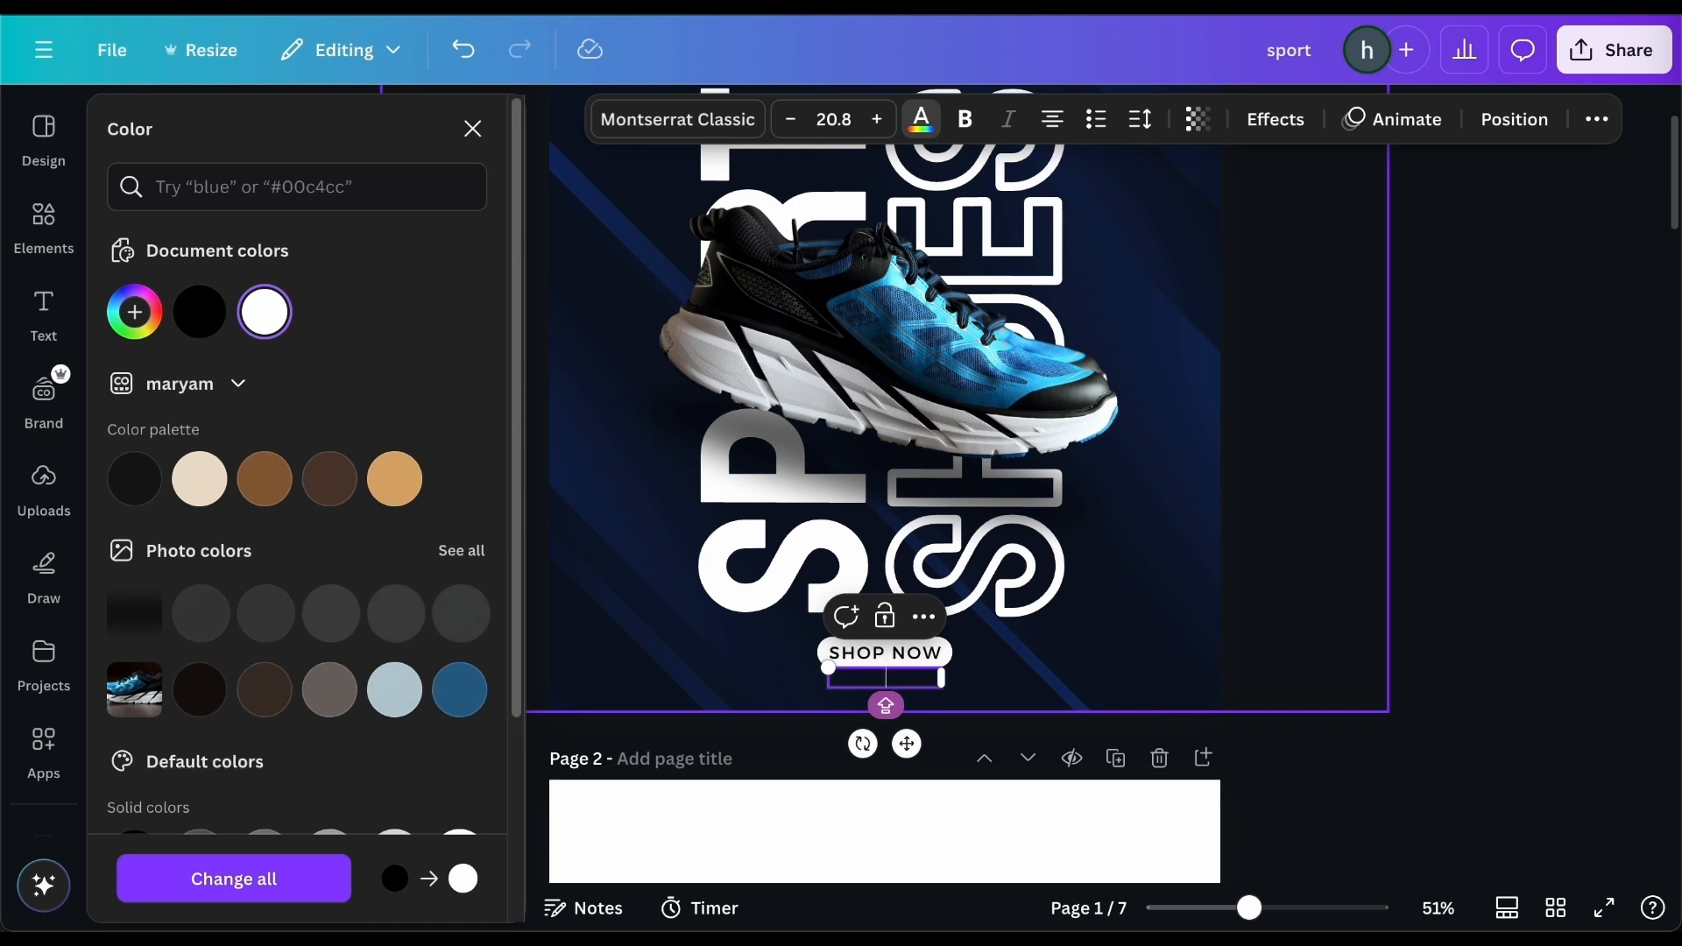
text(HBNET)
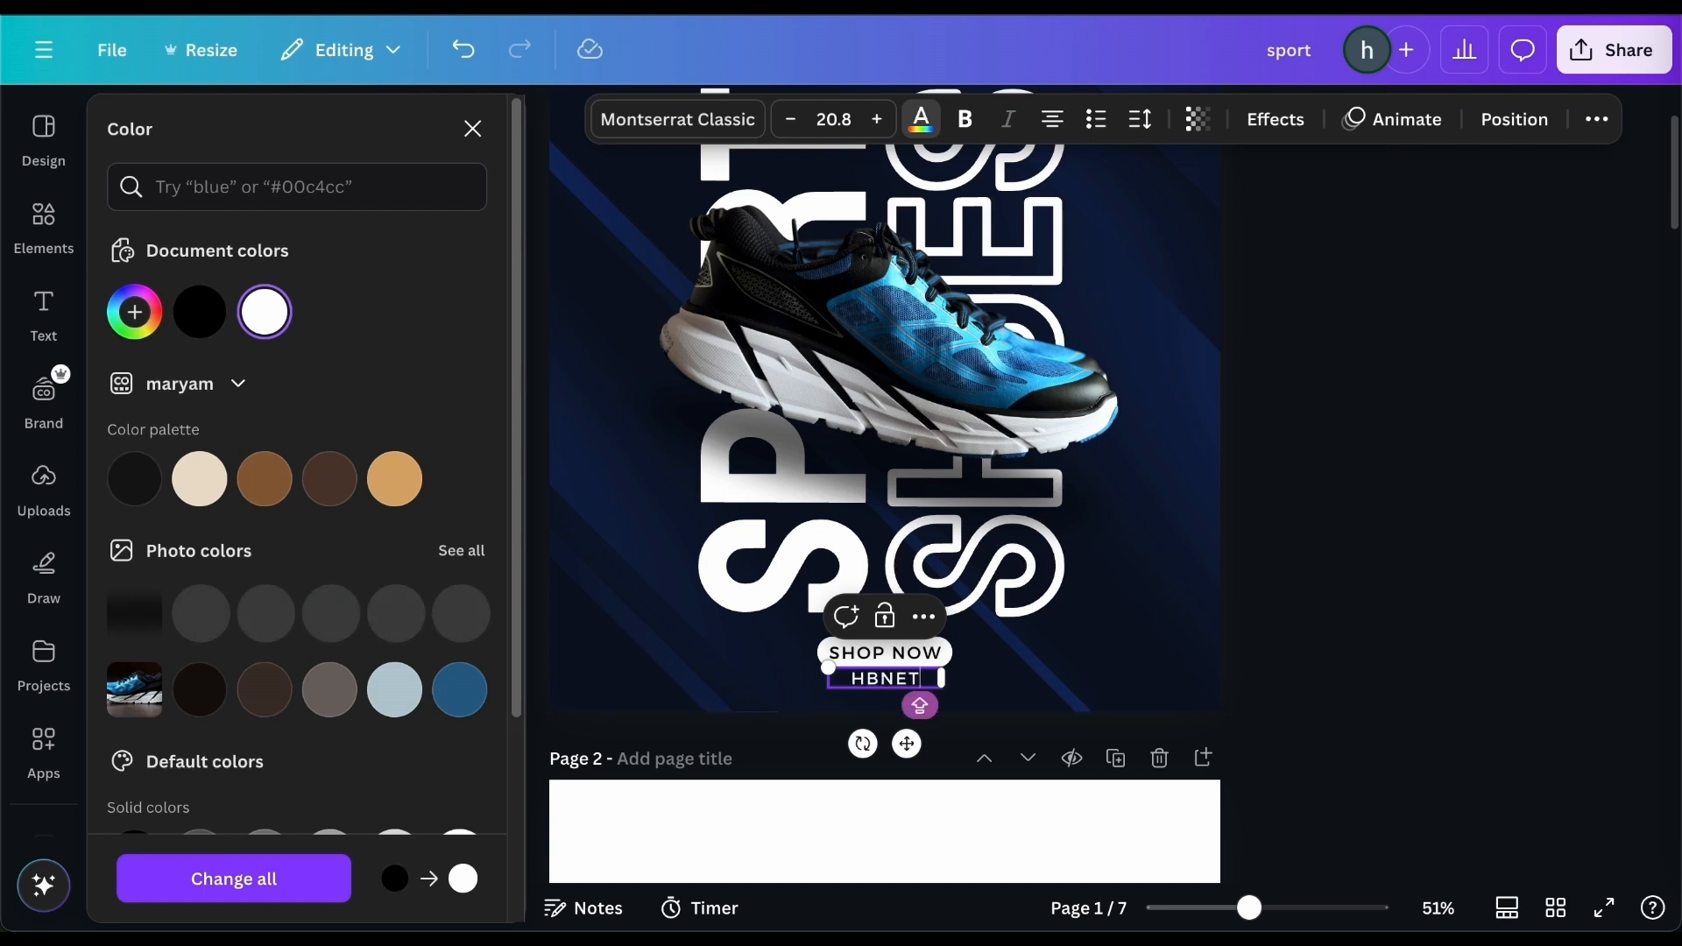
text(COMMER)
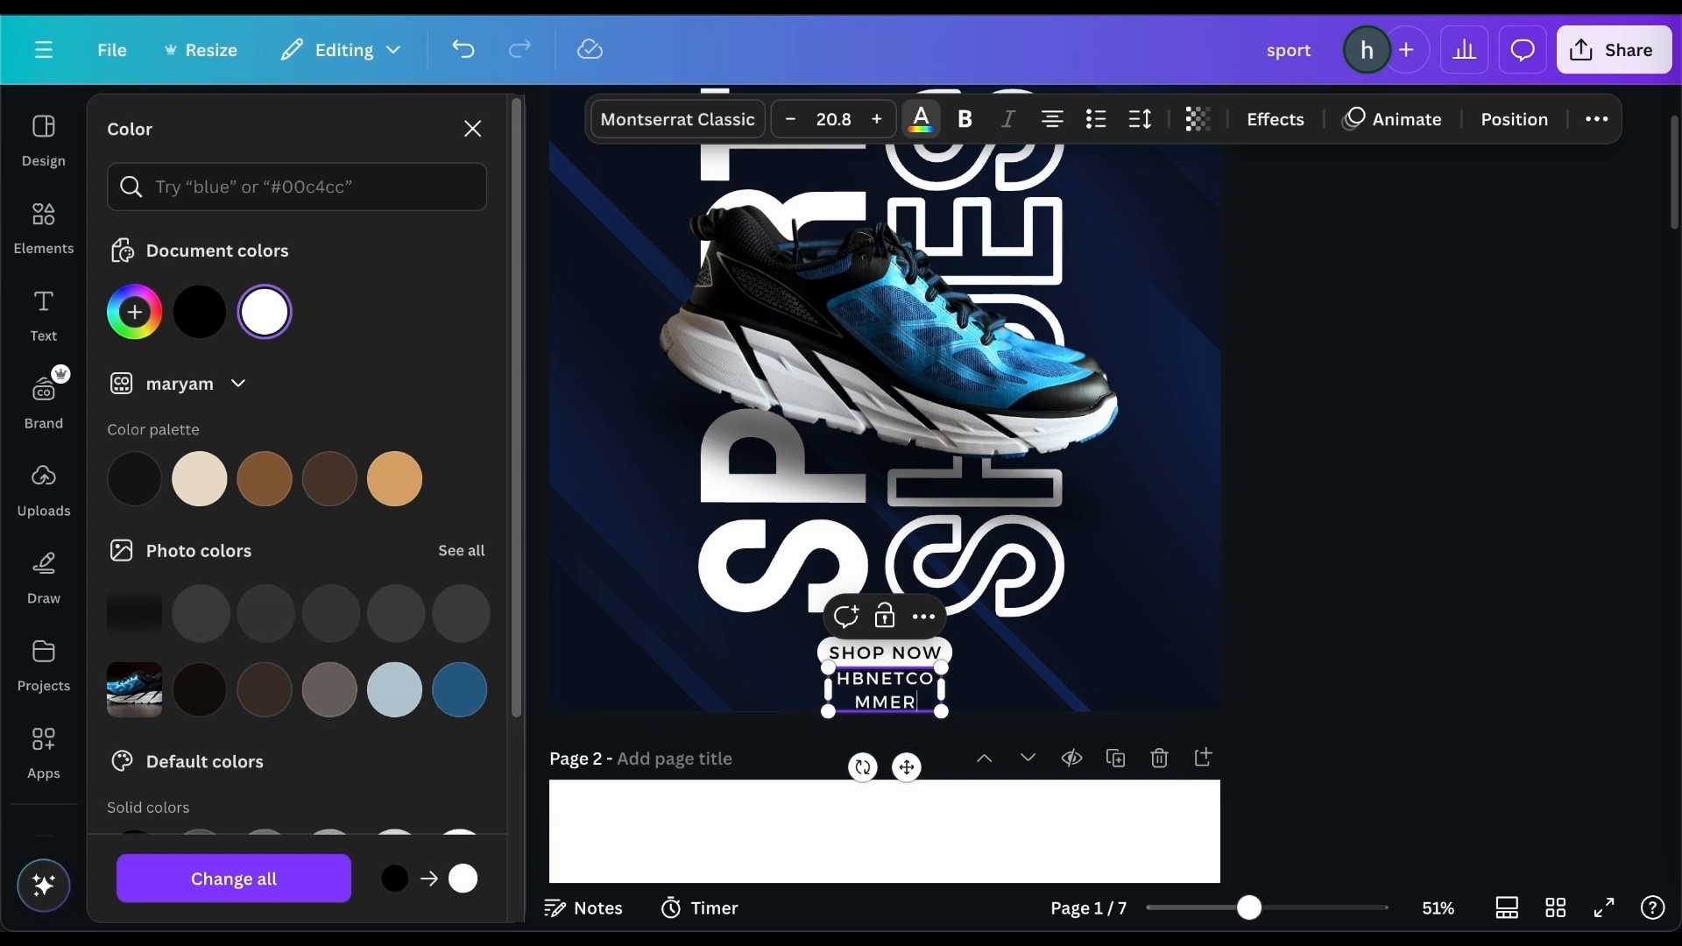
text(CE)
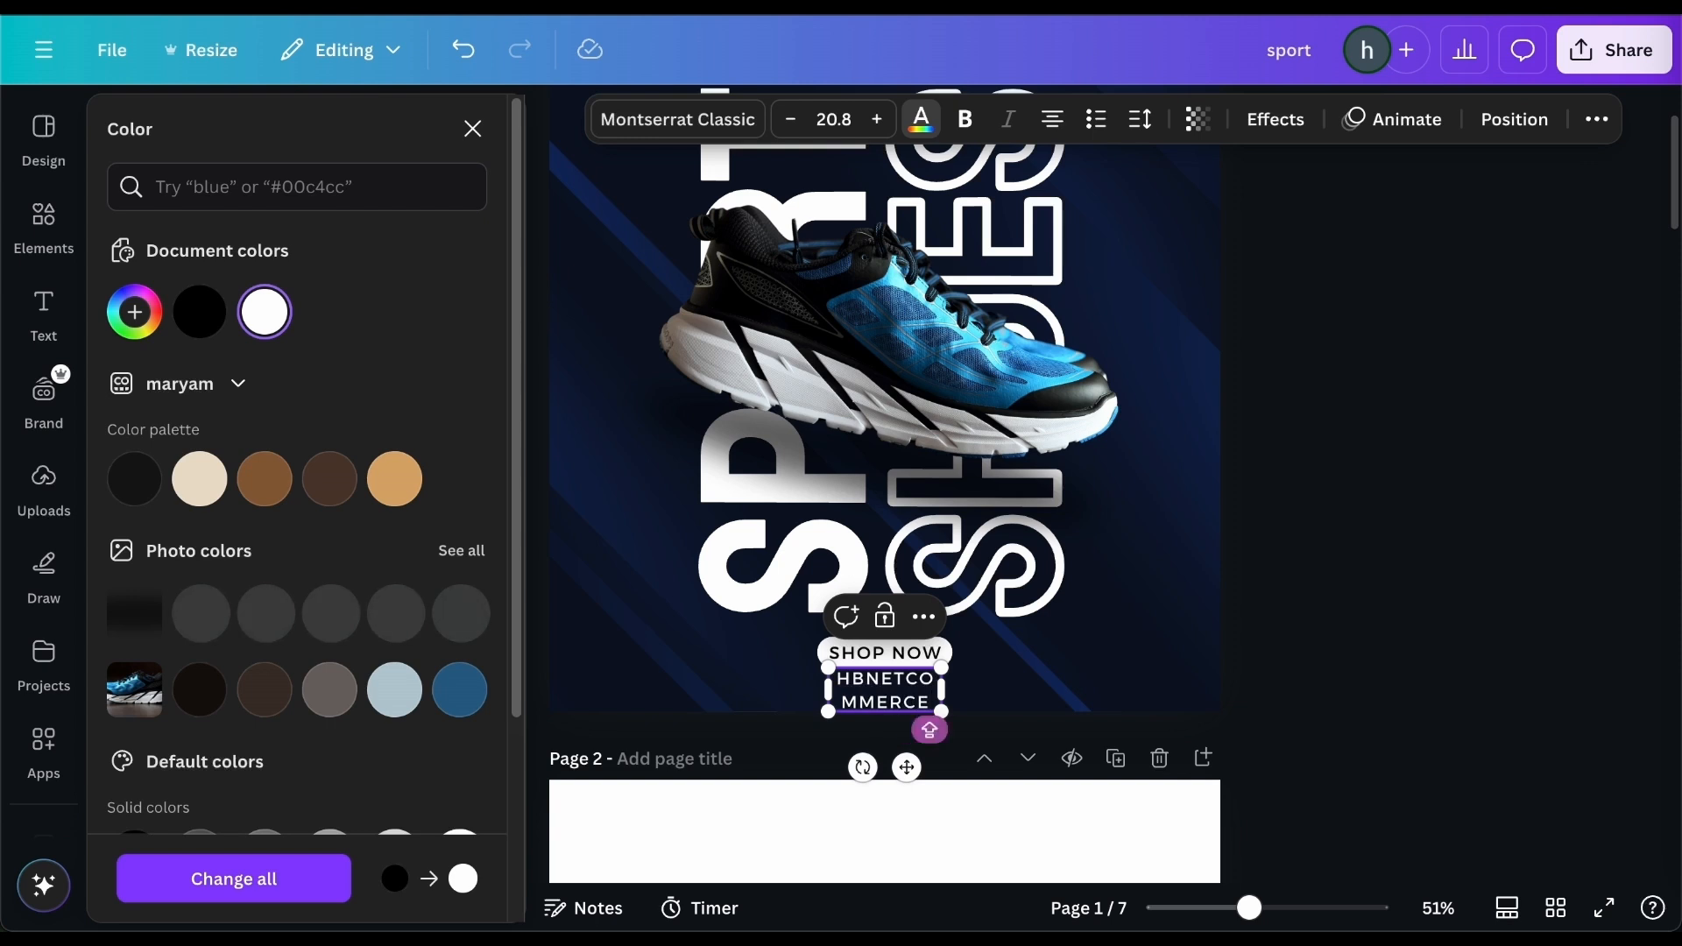
text(.)
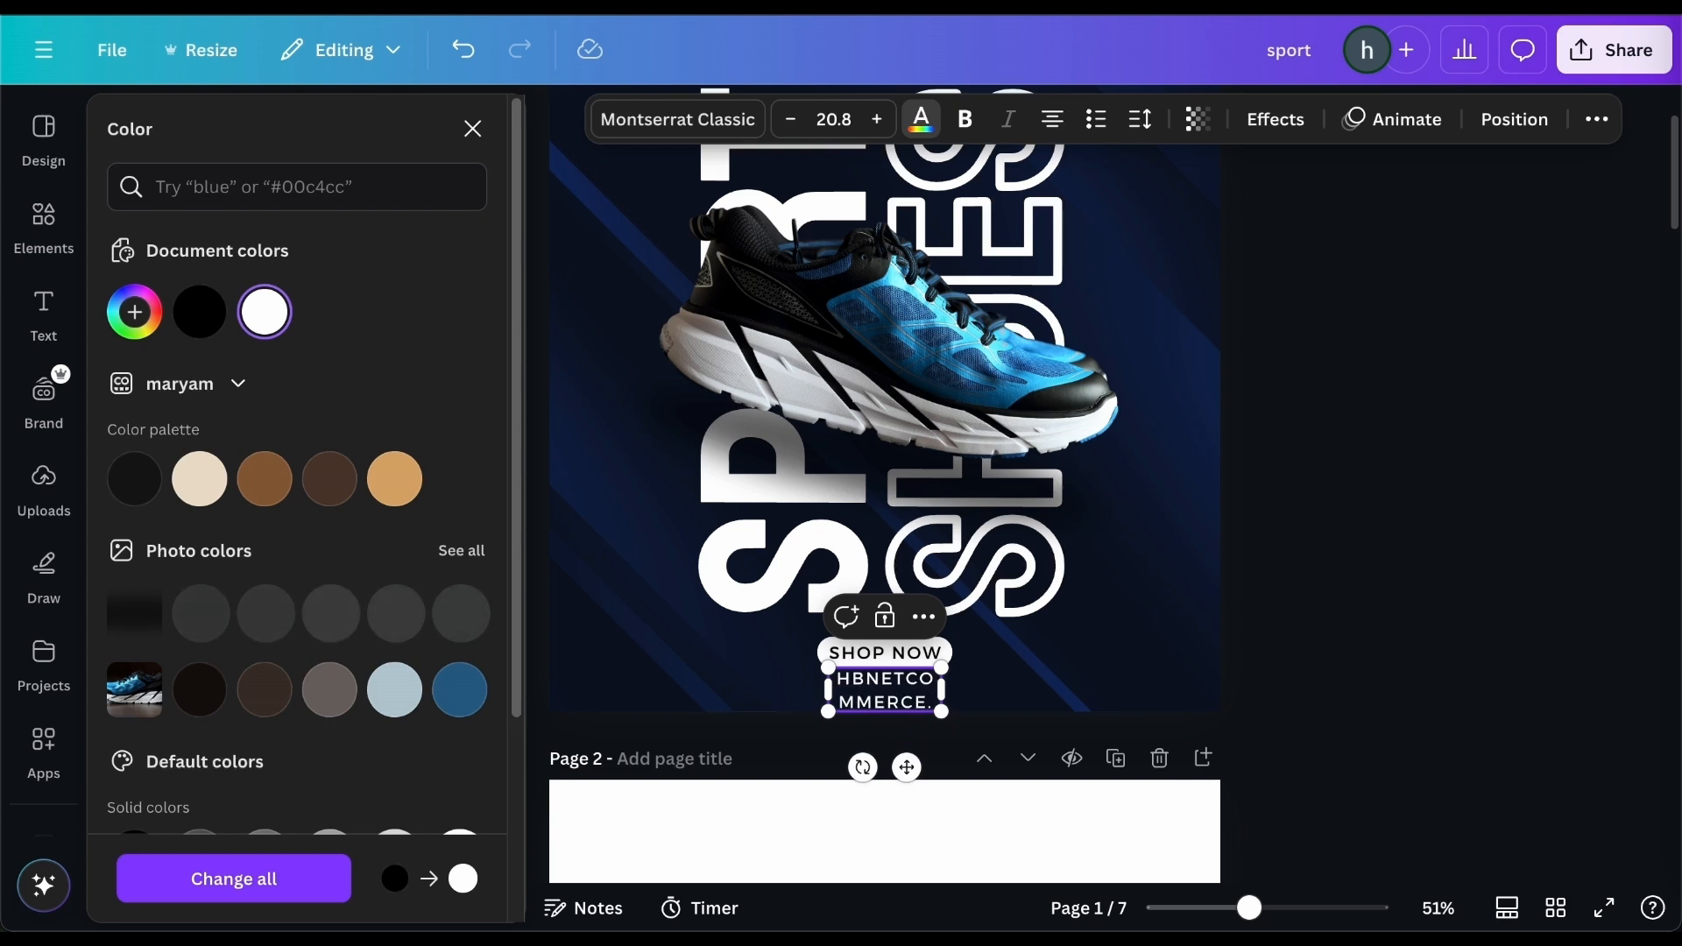
text(COM)
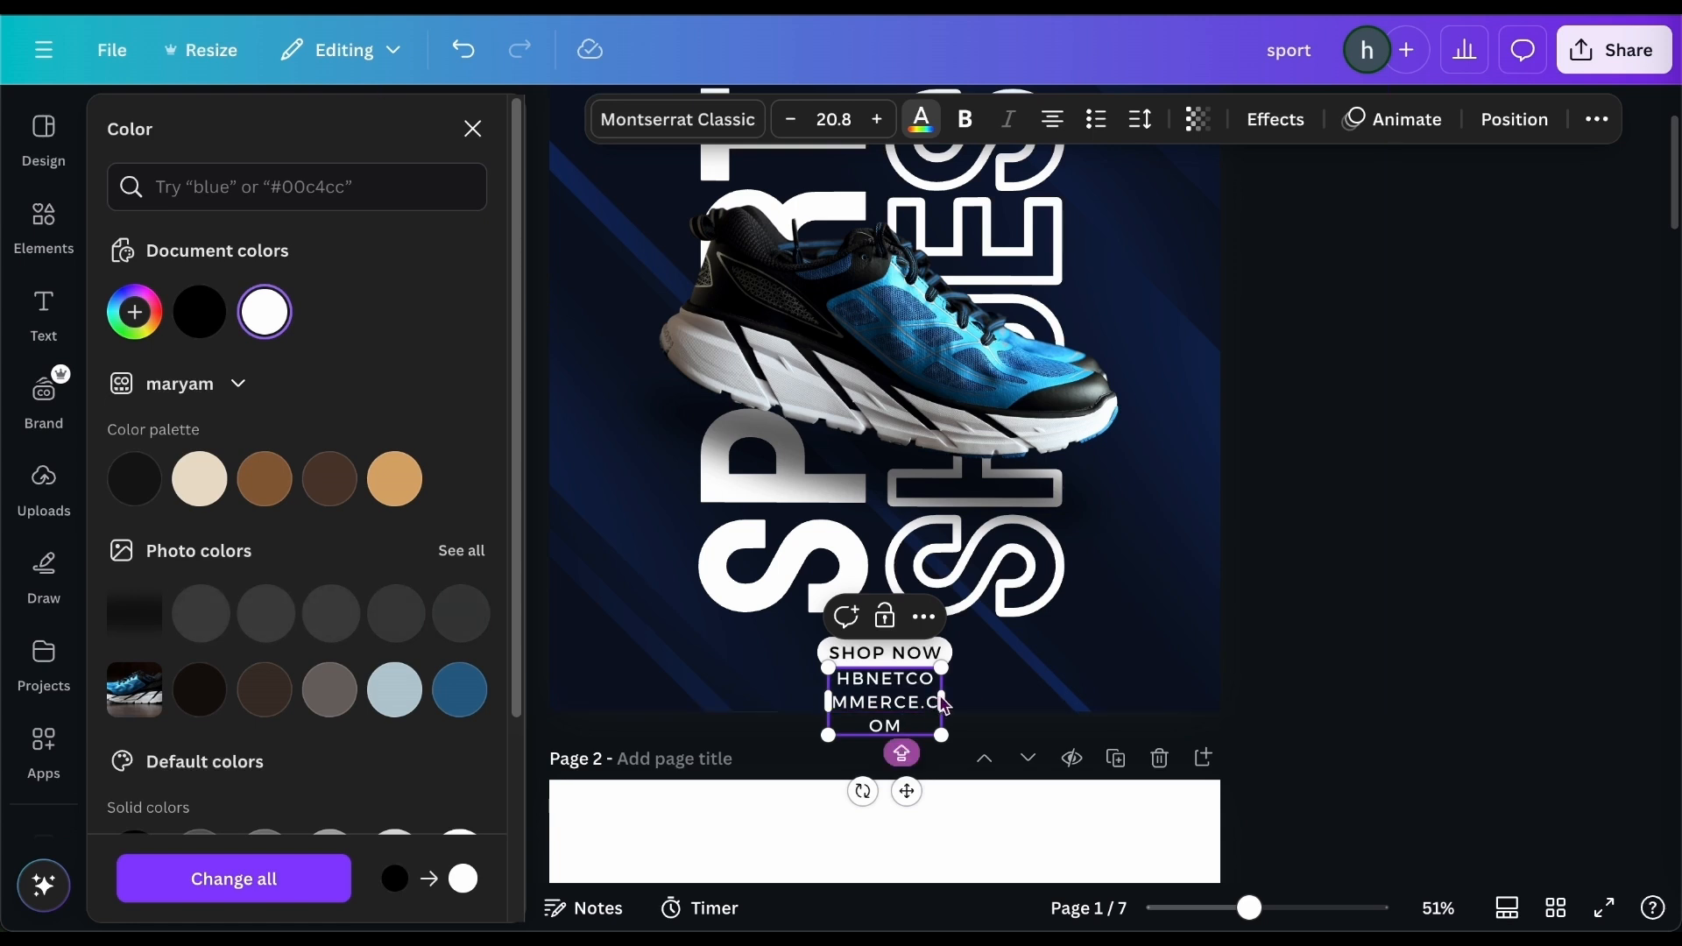
mouse_move(940, 699)
mouse_down()
mouse_move(1162, 689)
mouse_move(961, 685)
mouse_up()
click(988, 710)
Set the font size of the HBNETCOMMERCE.COM text to 16.
click(940, 709)
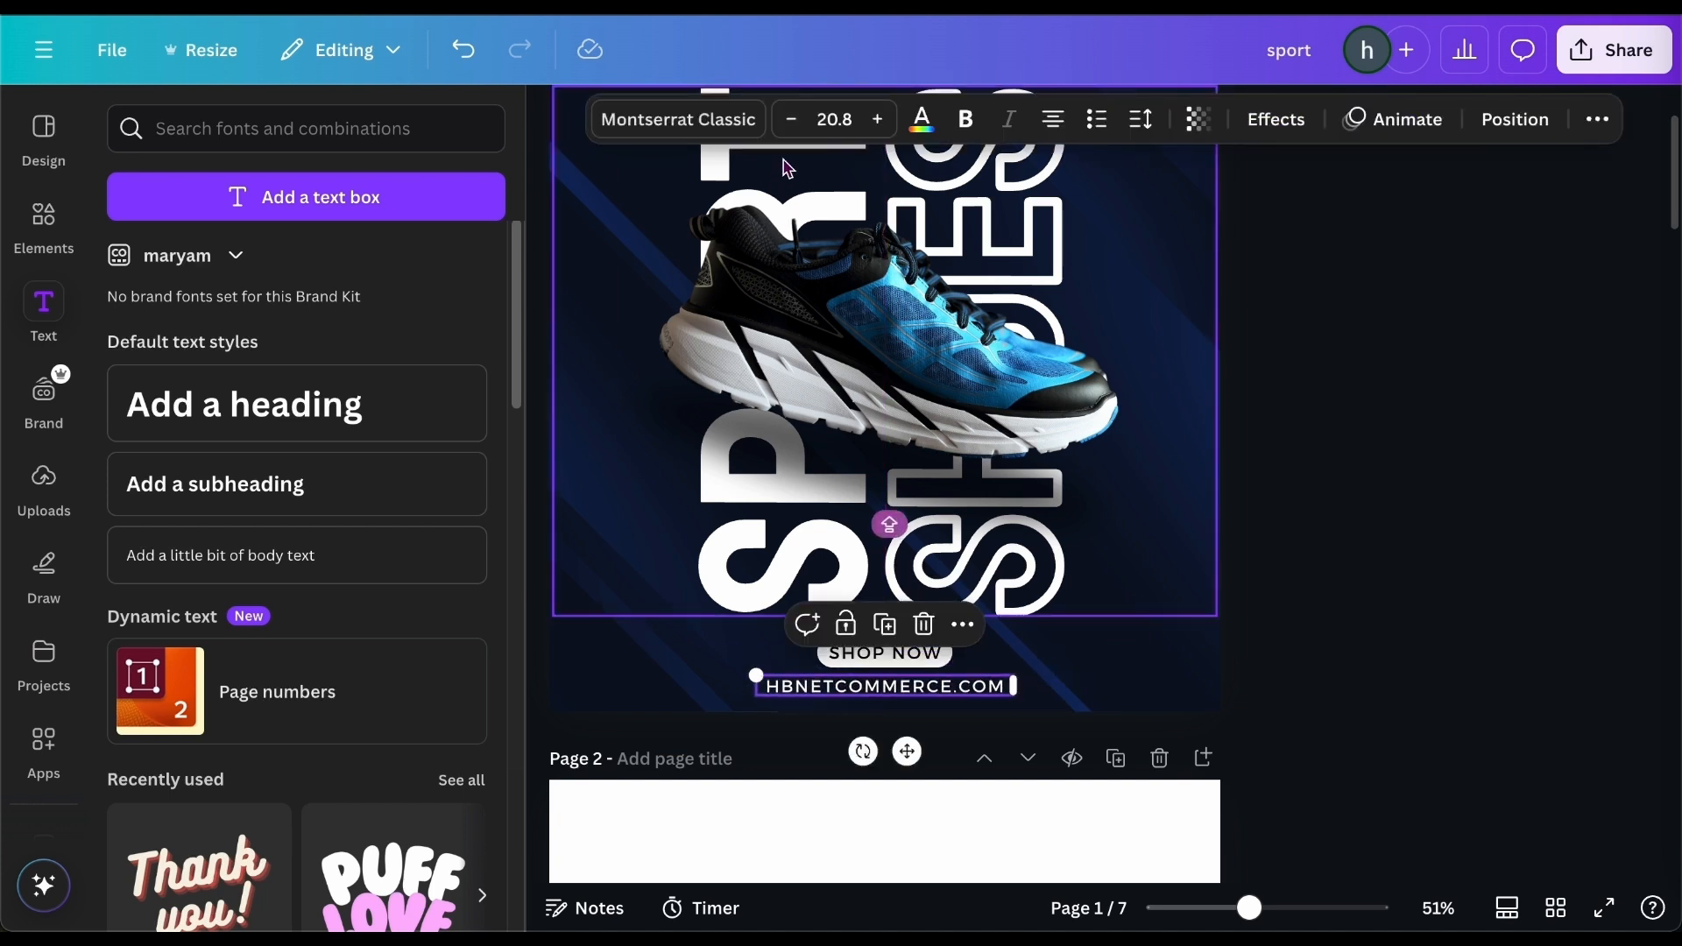
click(792, 122)
click(793, 126)
click(794, 128)
click(793, 130)
click(794, 130)
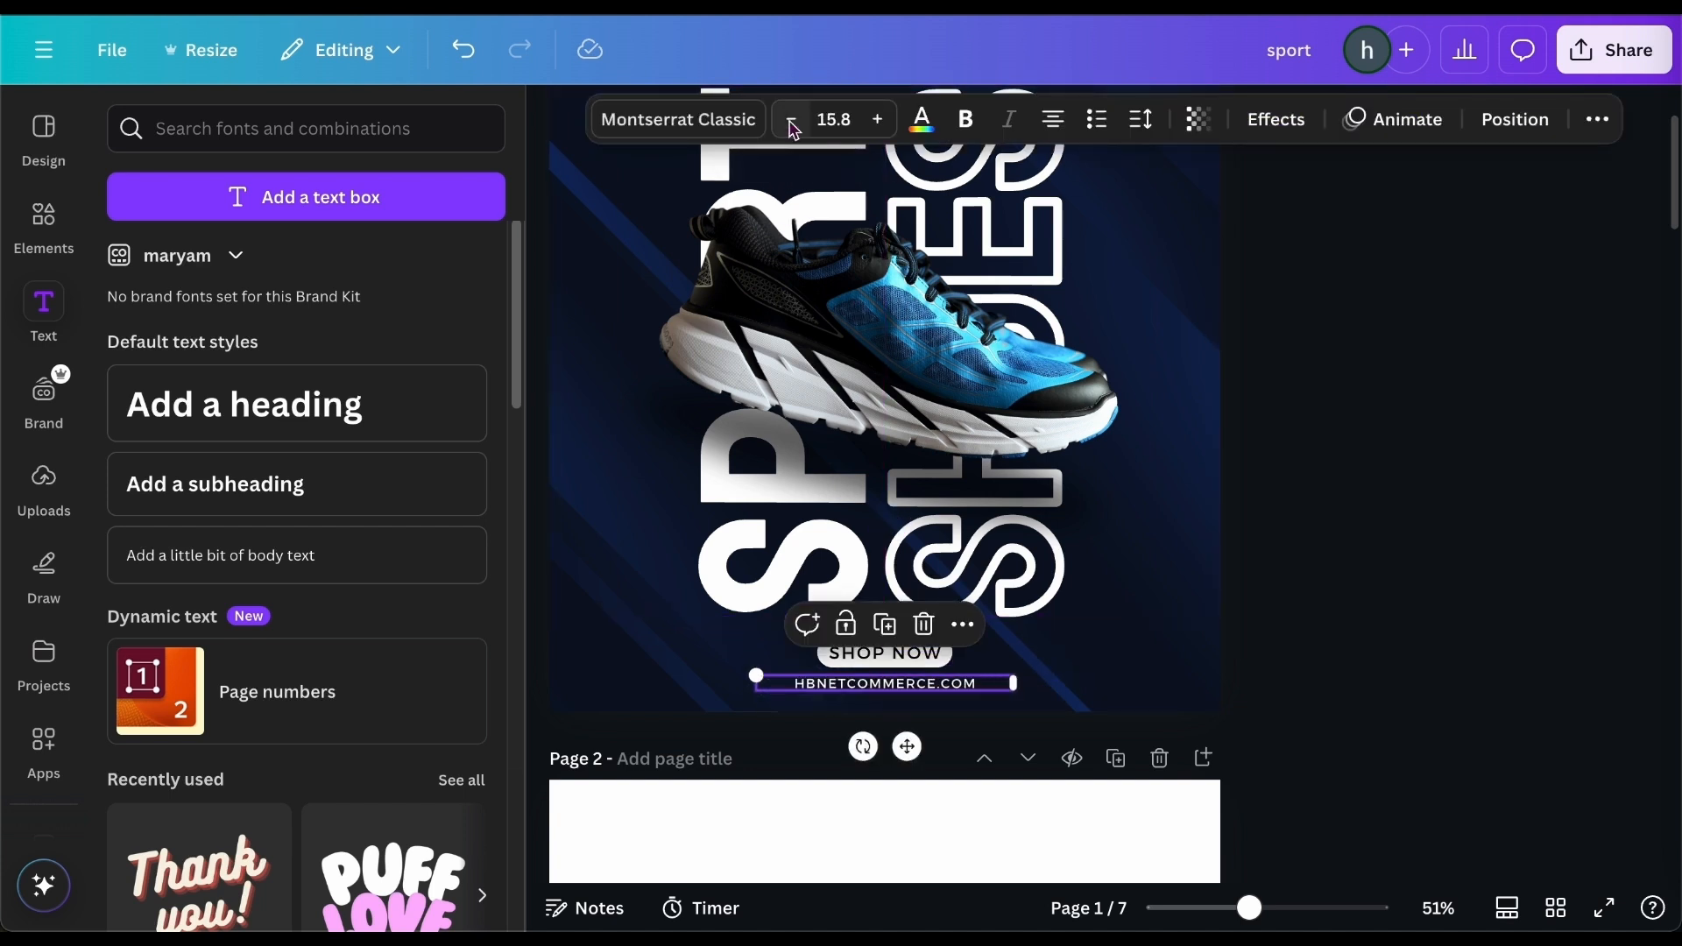
click(846, 131)
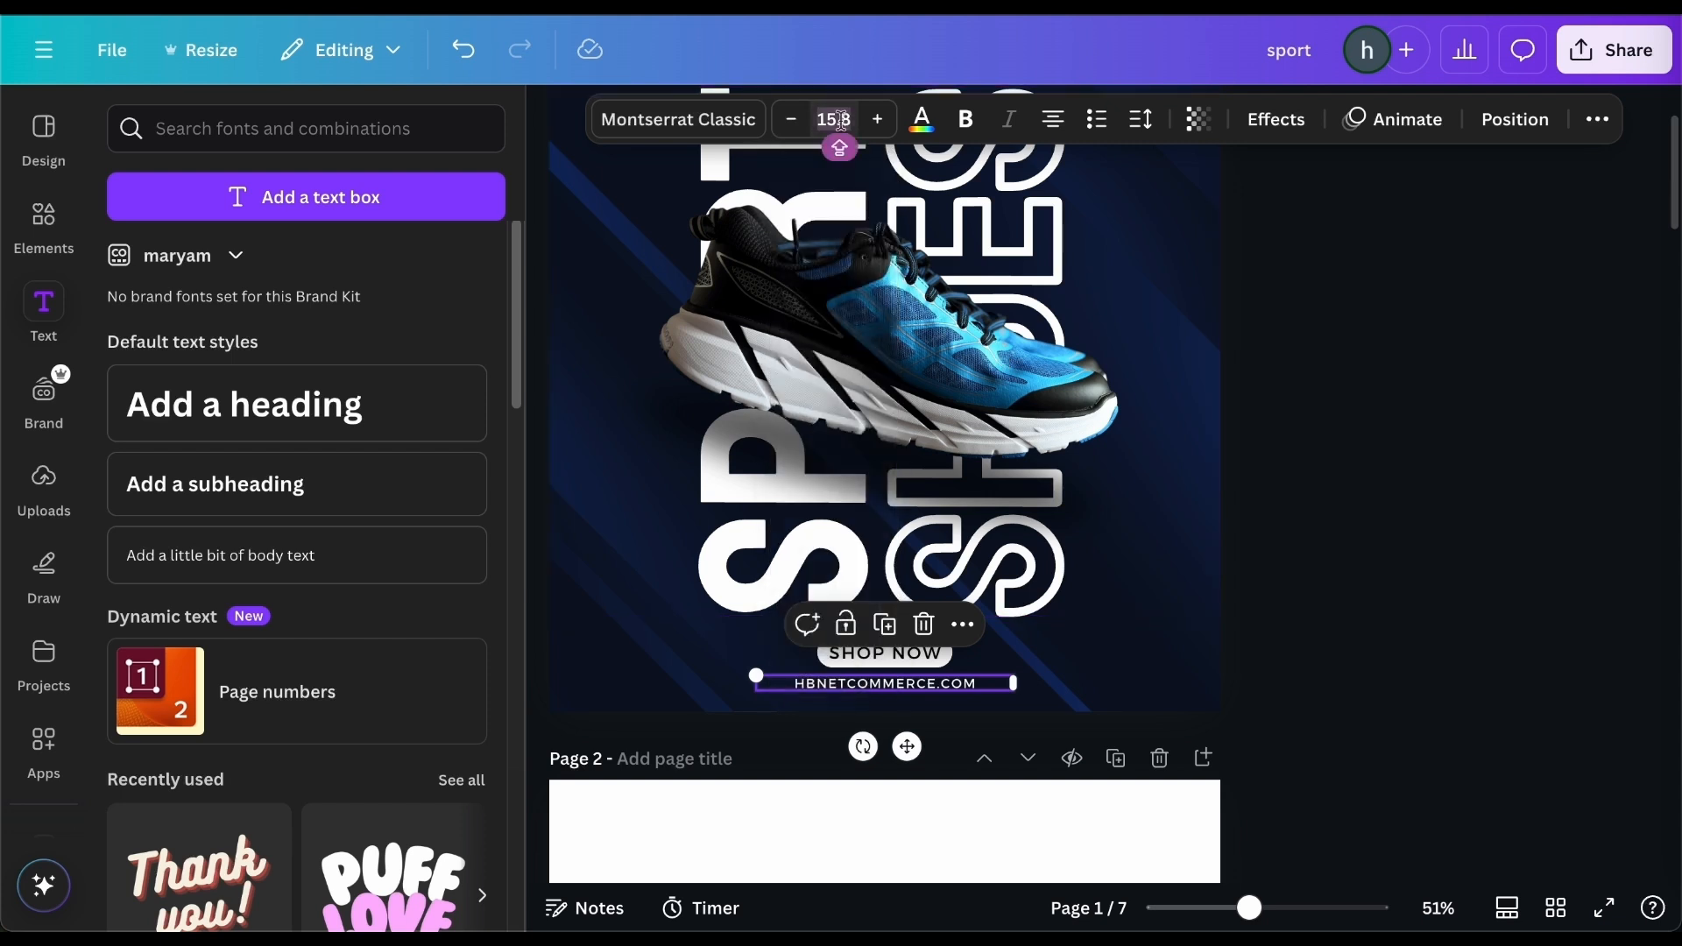
key(BackSpace)
text(16)
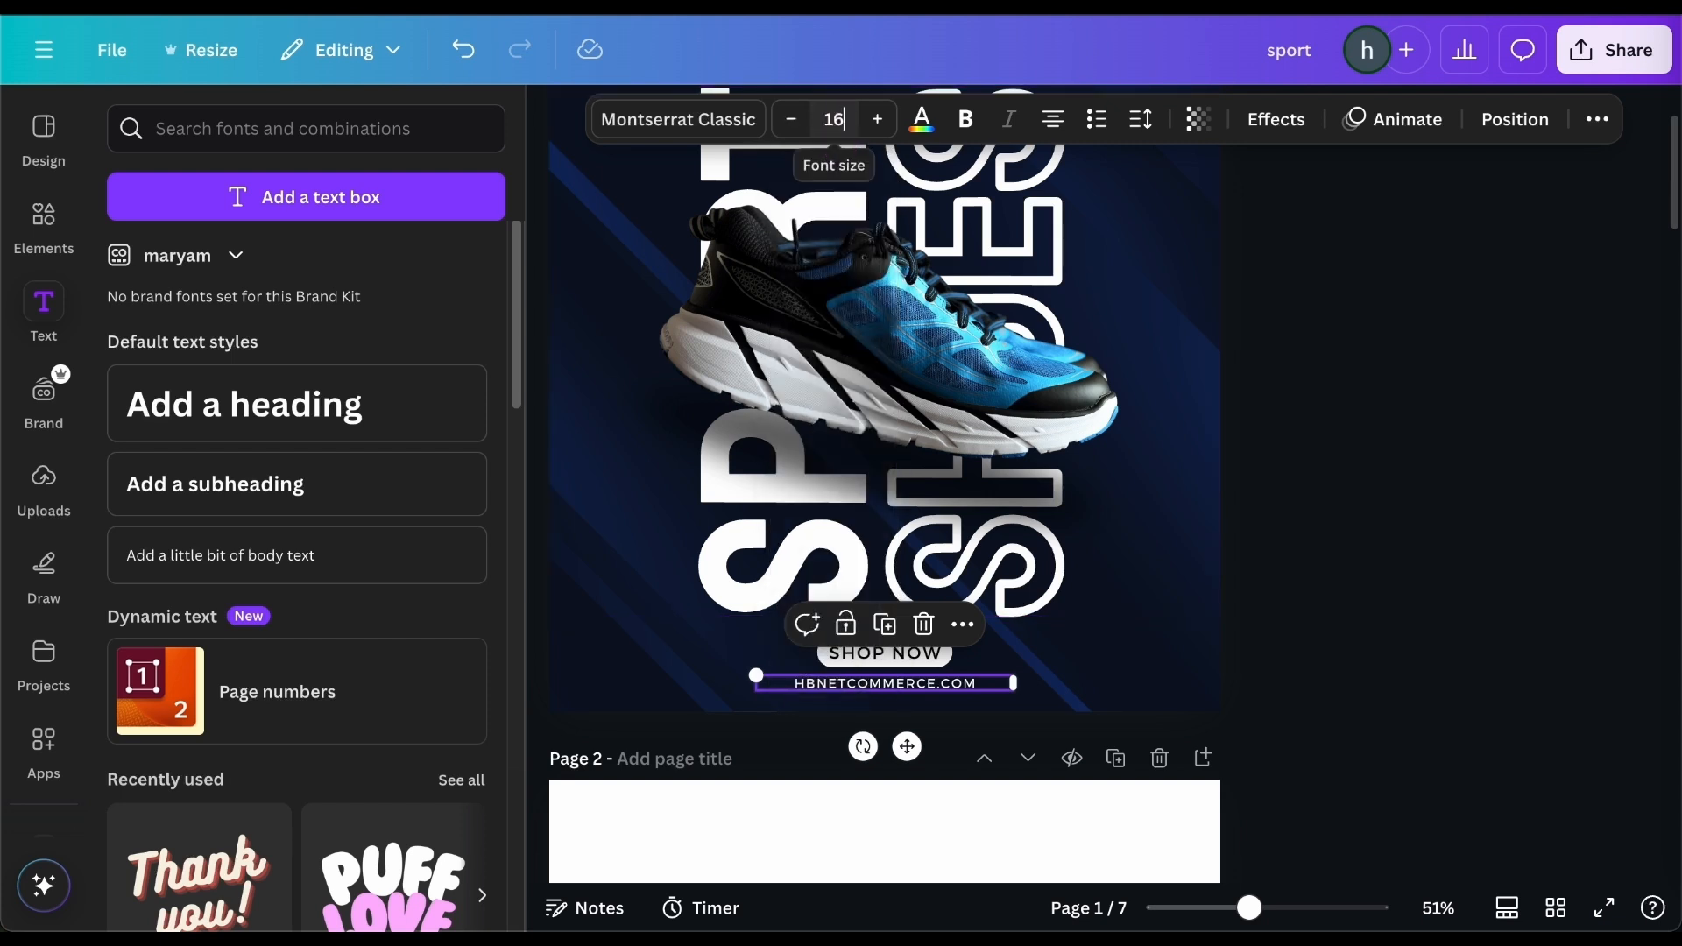
click(1400, 276)
Increase the letter spacing of the HBNETCOMMERCE.COM text slightly.
click(927, 689)
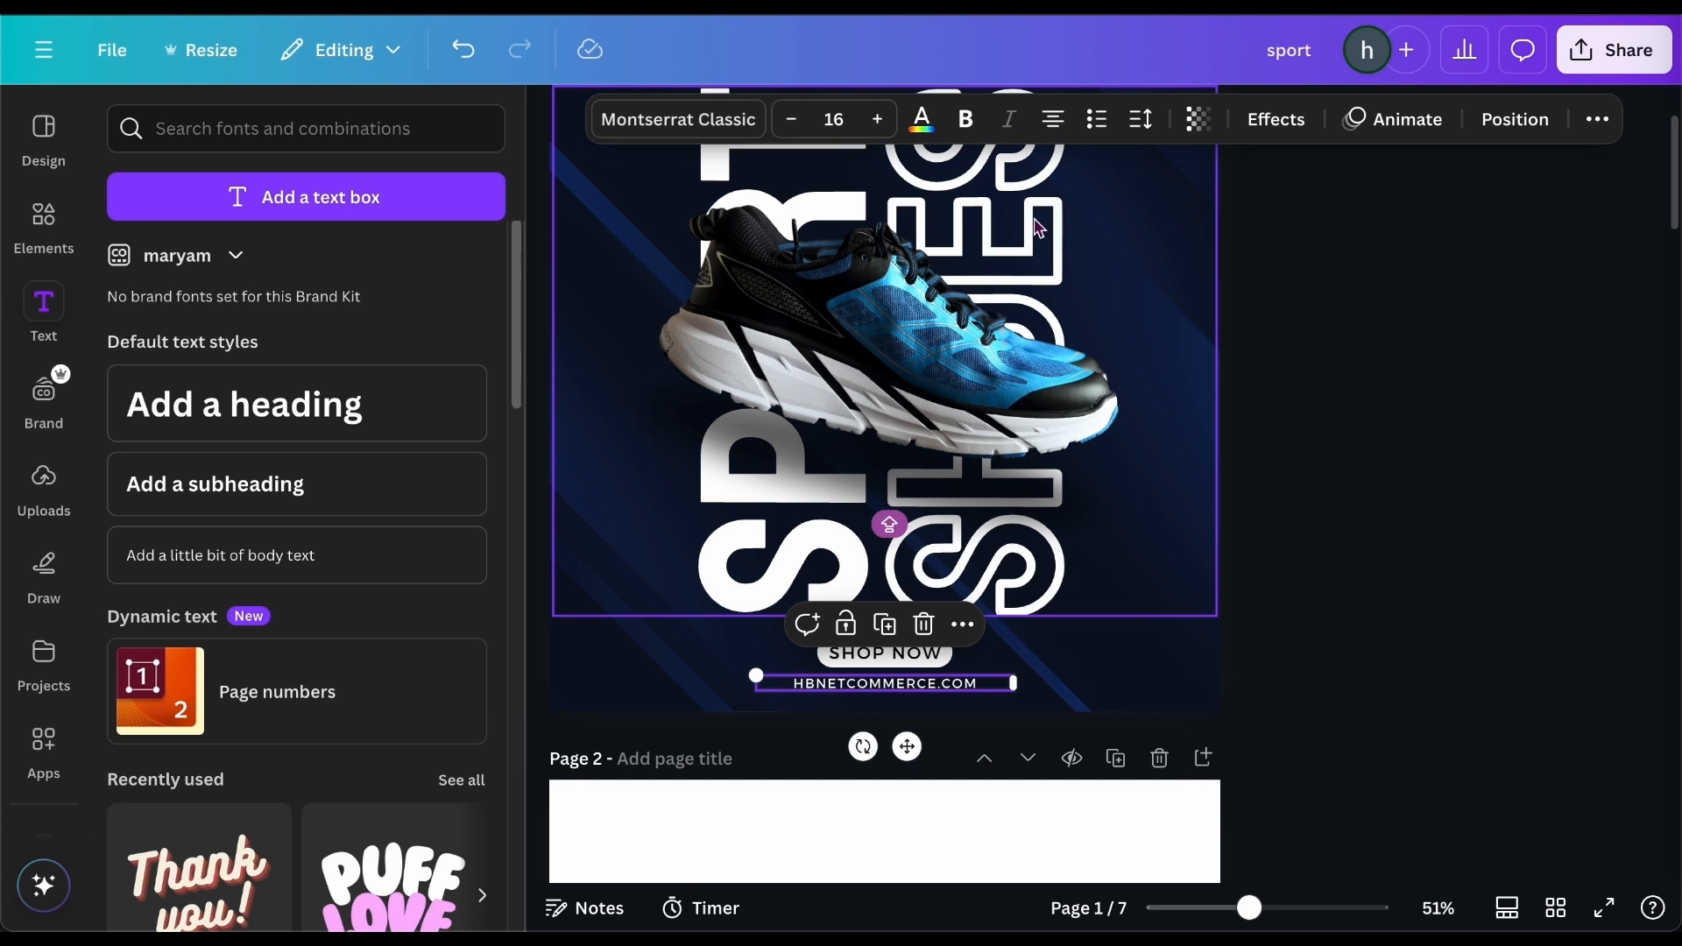
click(1141, 121)
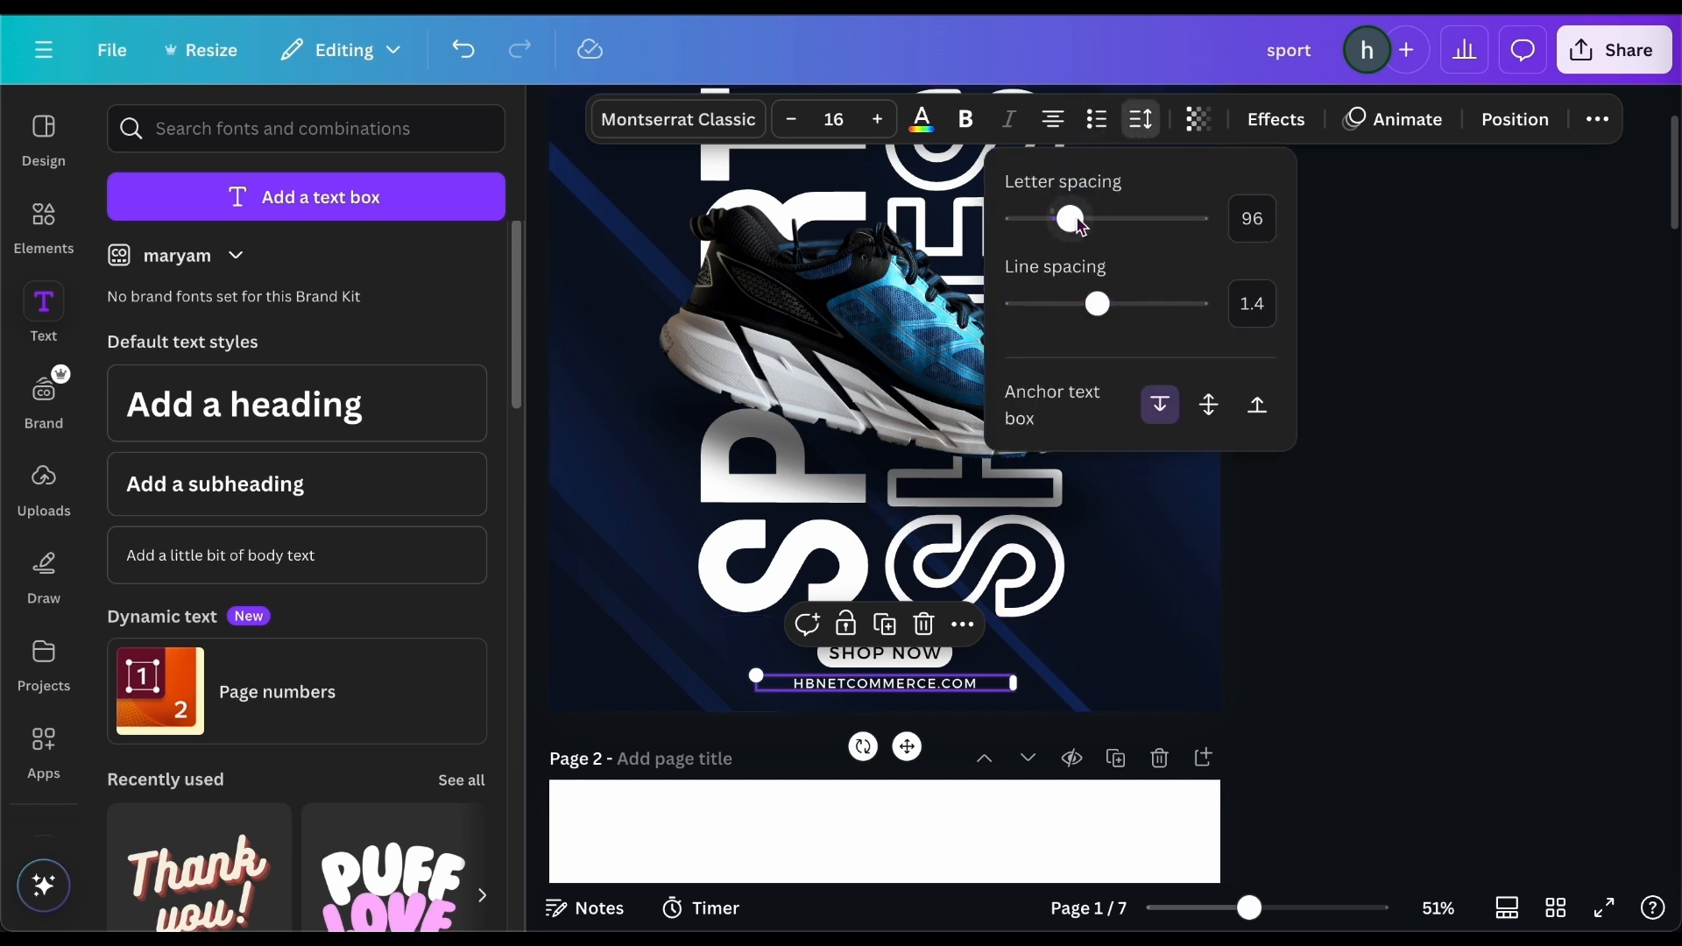
drag(1083, 227, 1087, 224)
click(1360, 426)
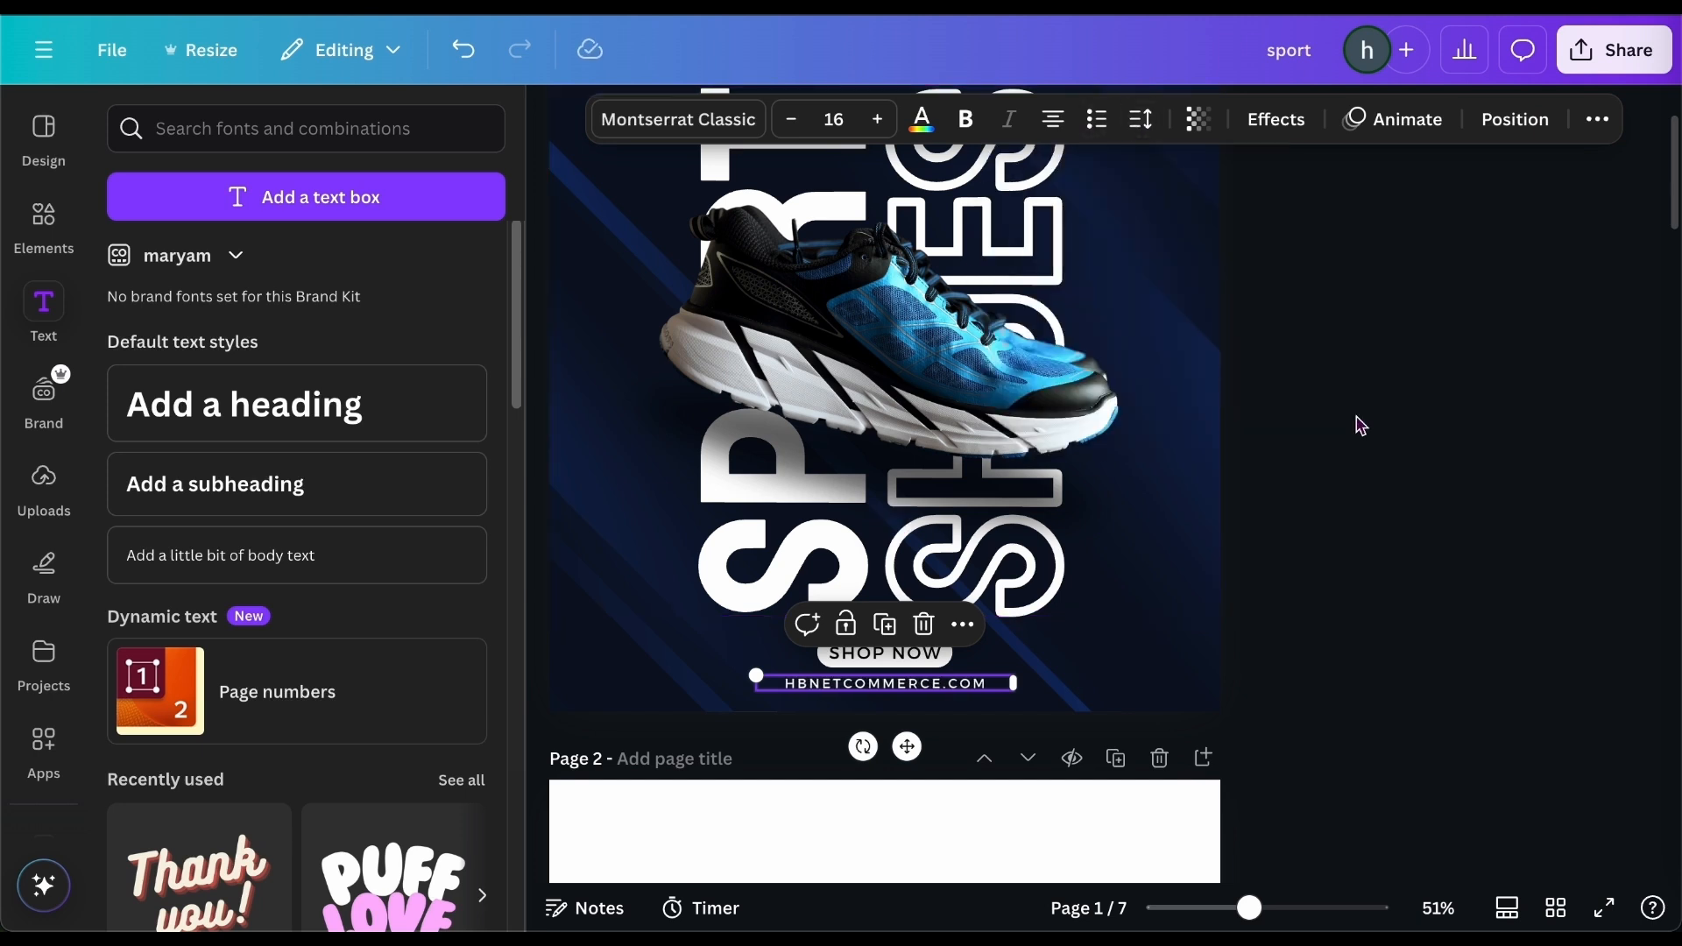
click(1361, 426)
Check the horizontal centering of the HBNETCOMMERCE.COM text on the page.
click(881, 687)
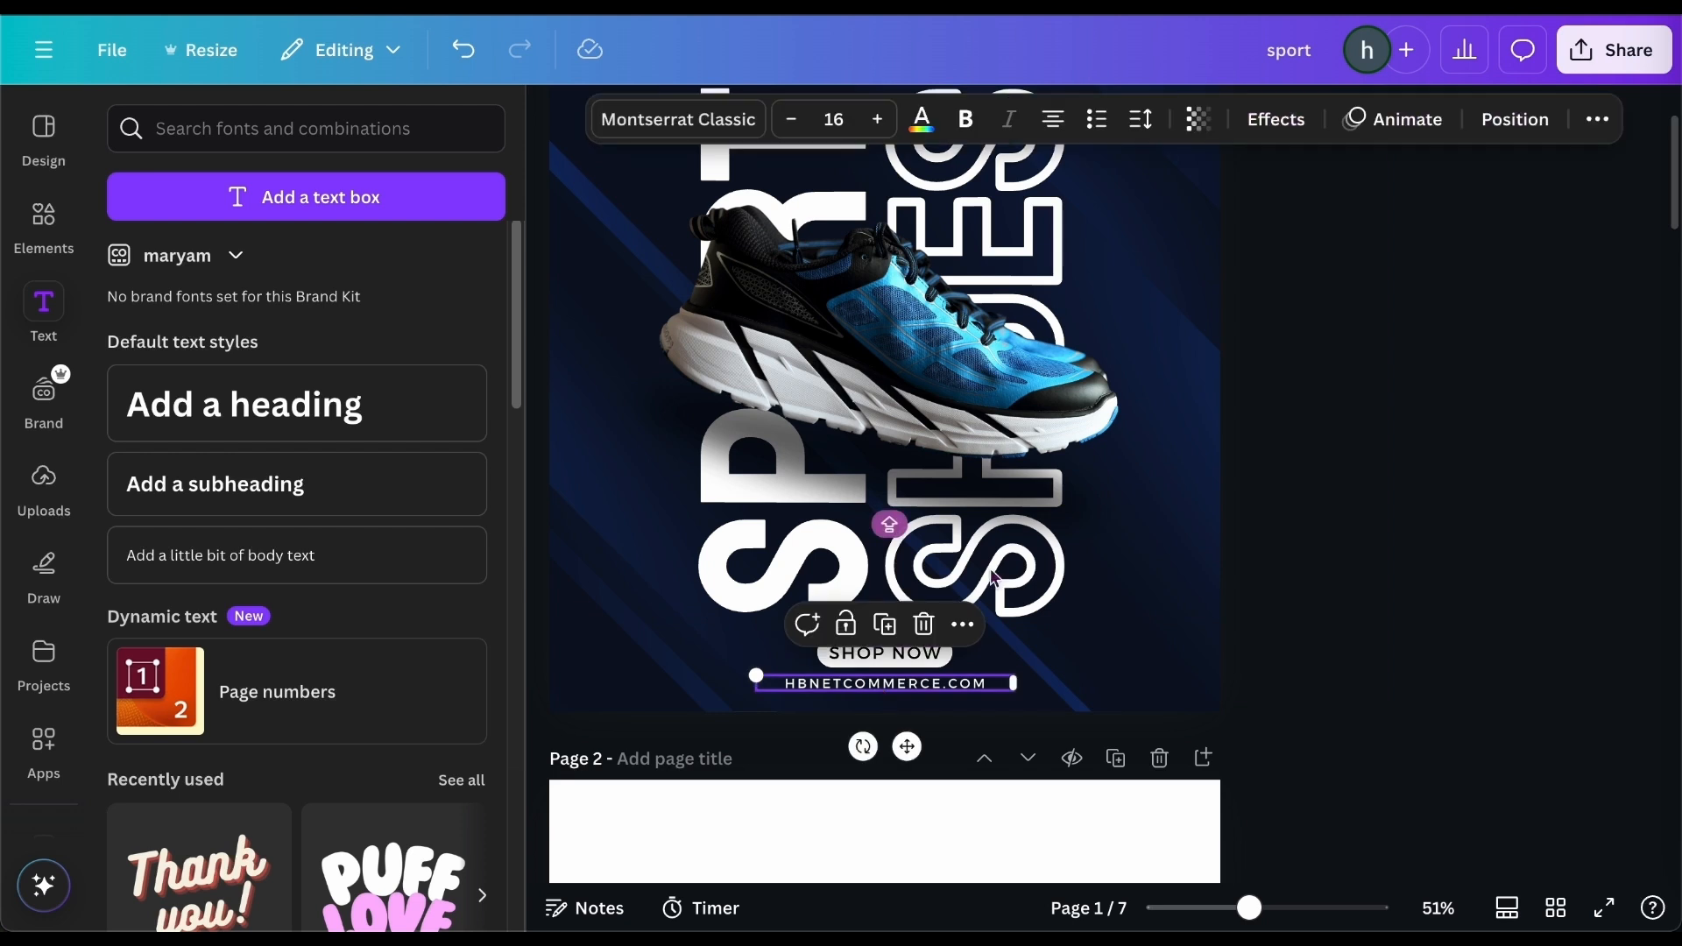
click(1516, 120)
click(213, 195)
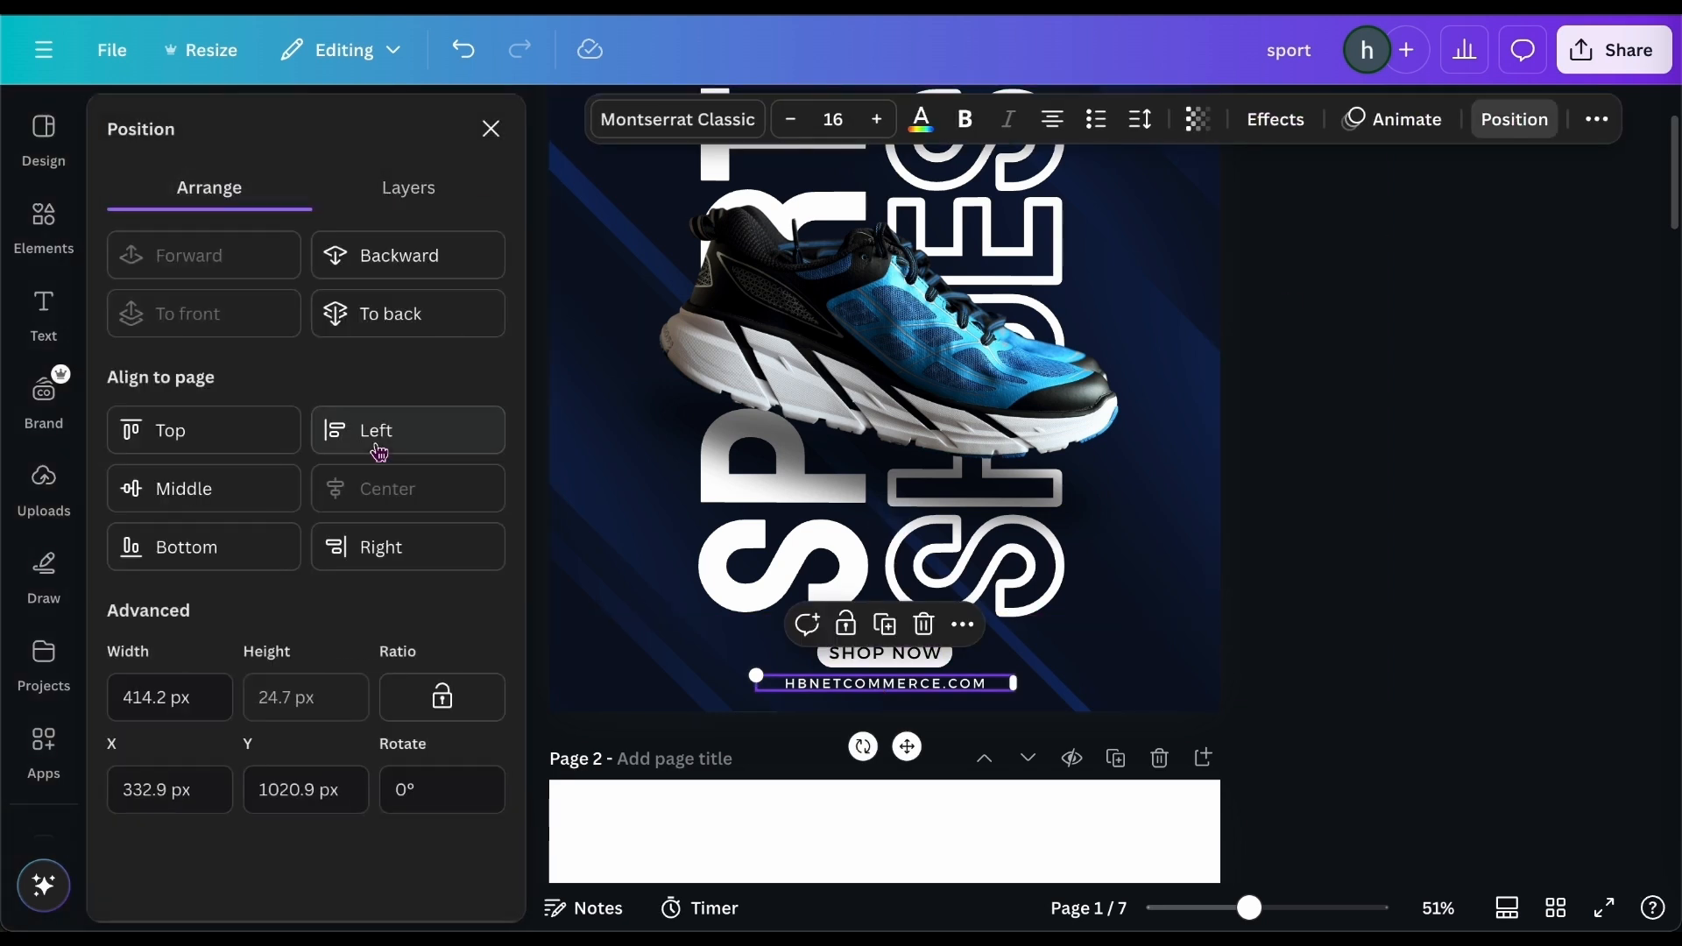
click(1318, 464)
click(1318, 464)
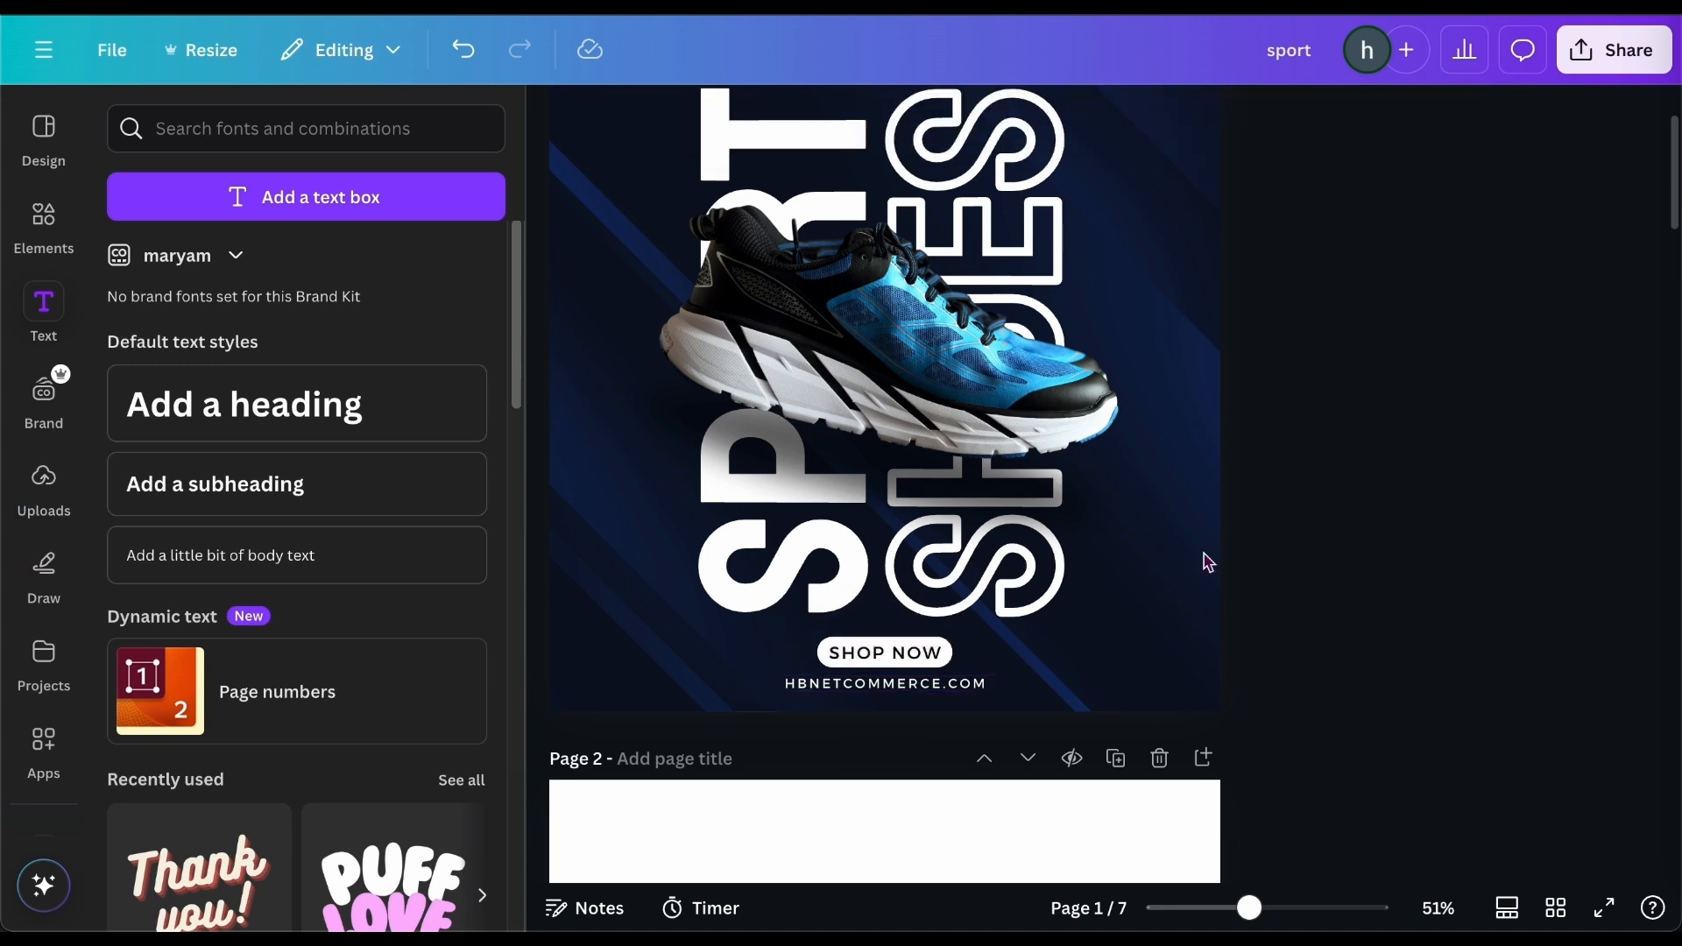
click(978, 692)
click(1267, 603)
scroll(1361, 593, up, 2)
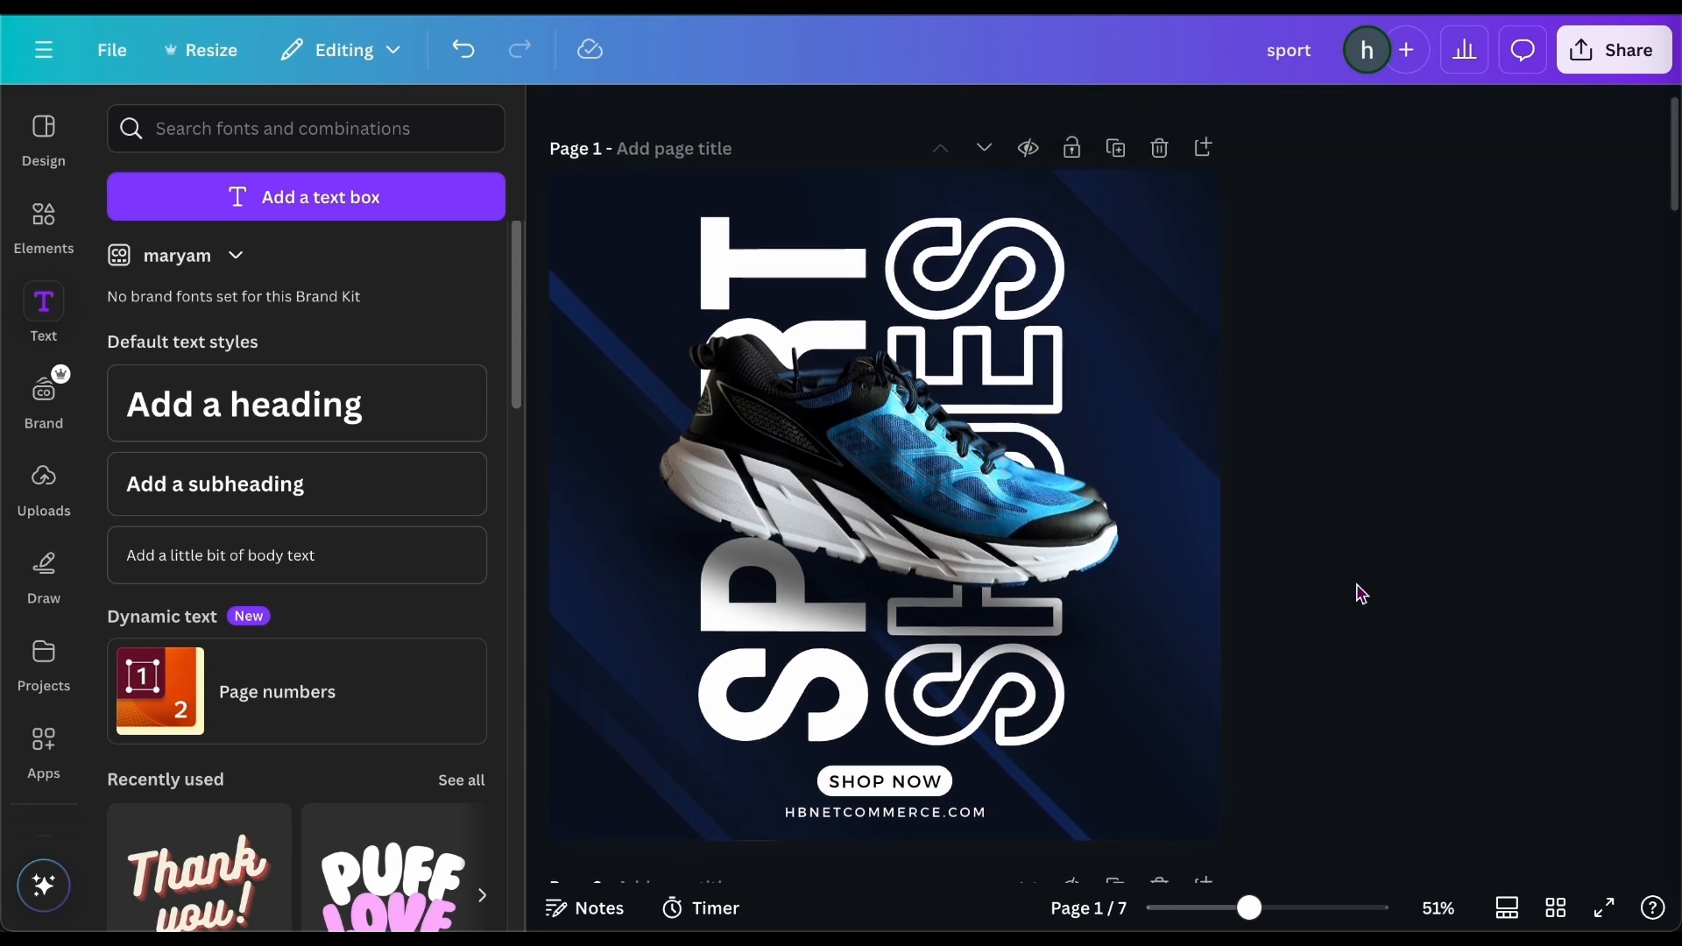
scroll(1360, 594, down, 1)
scroll(1360, 594, up, 1)
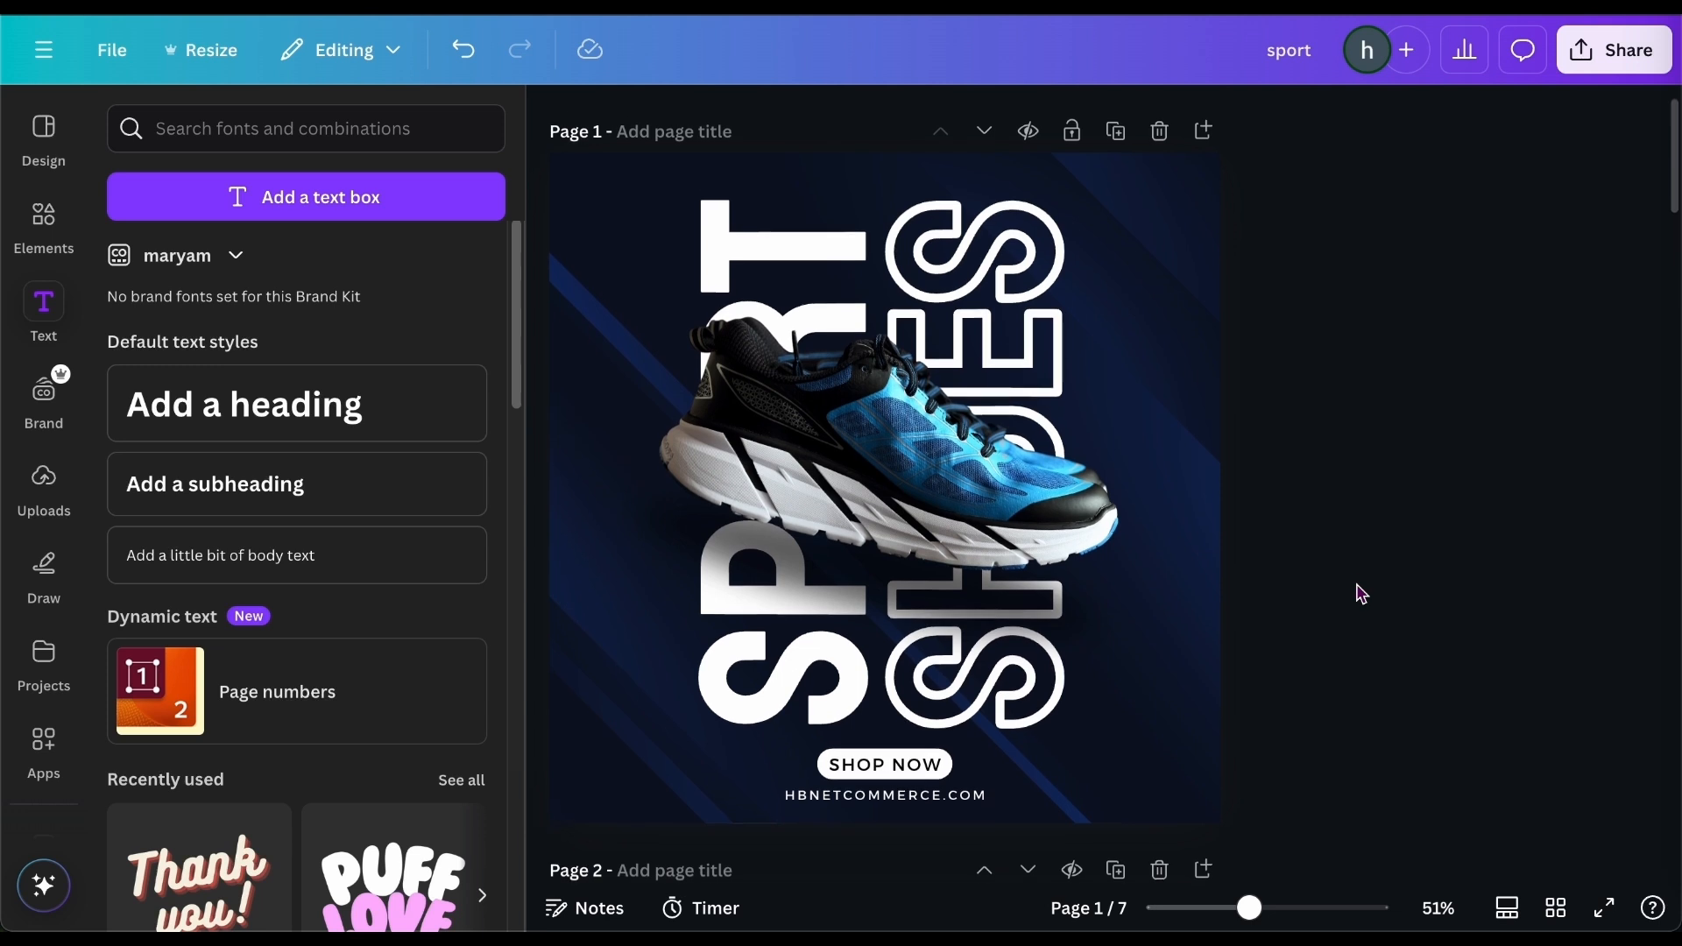